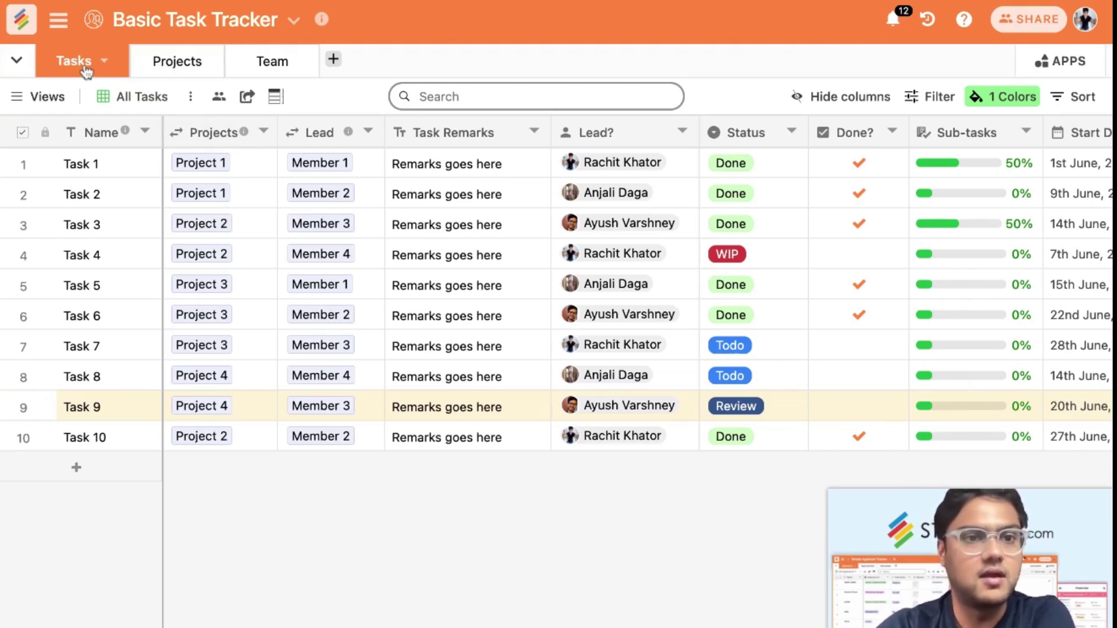
# Look through the Projects and Team tables and return to the Tasks table
pyautogui.click(183, 67)
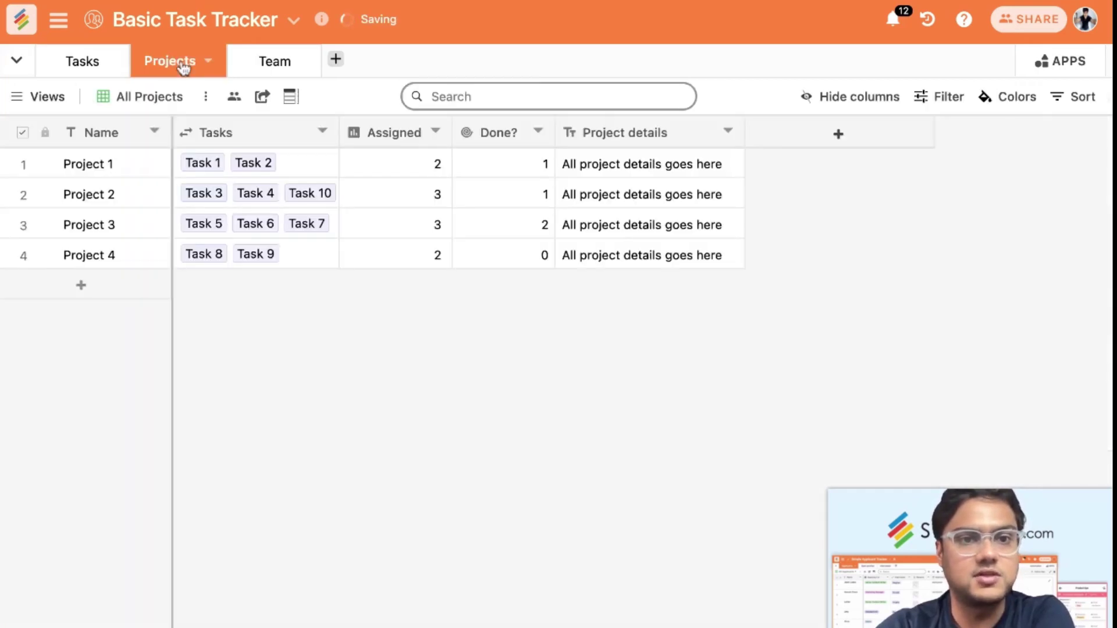
pyautogui.click(259, 73)
pyautogui.click(71, 63)
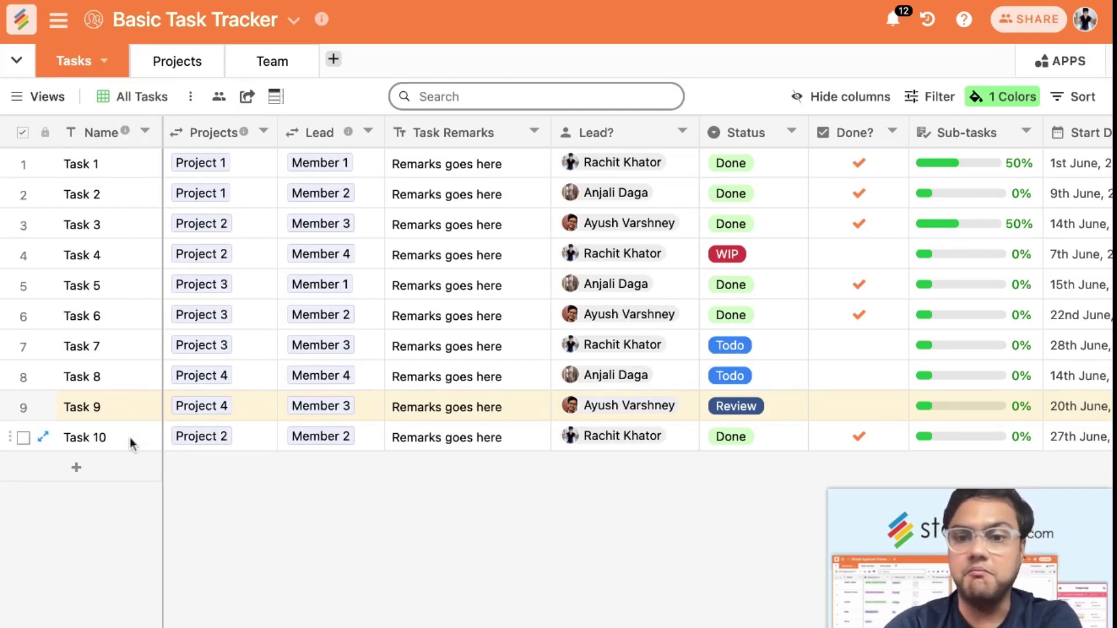
# Examine the description, column type and linked table of the Projects column in the Tasks table, leaving its properties unedited
pyautogui.moveTo(246, 133)
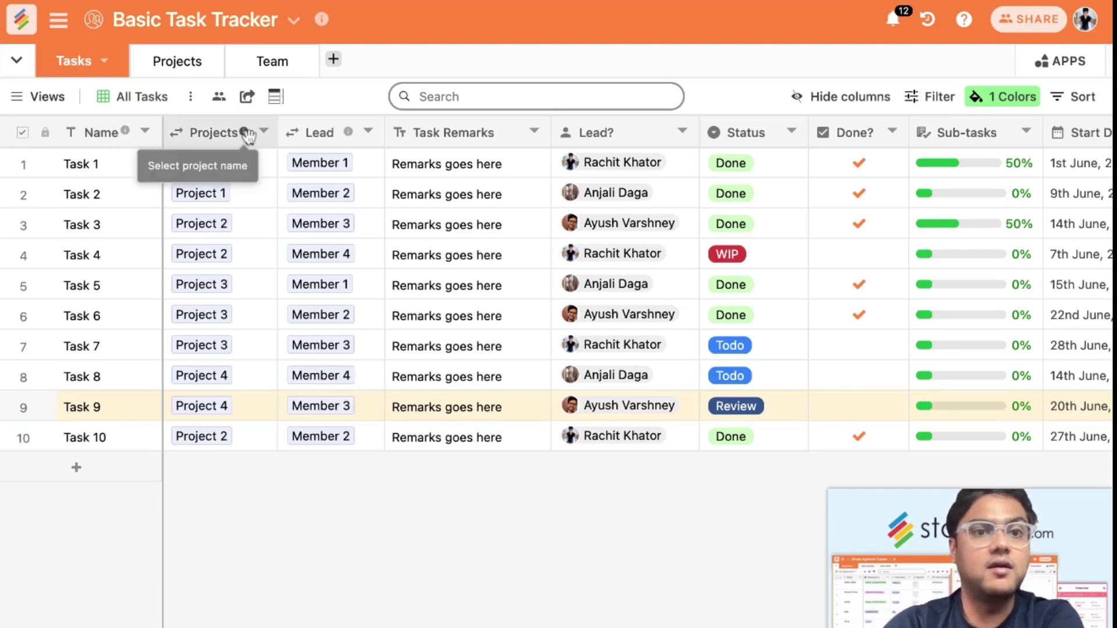
pyautogui.doubleClick(210, 134)
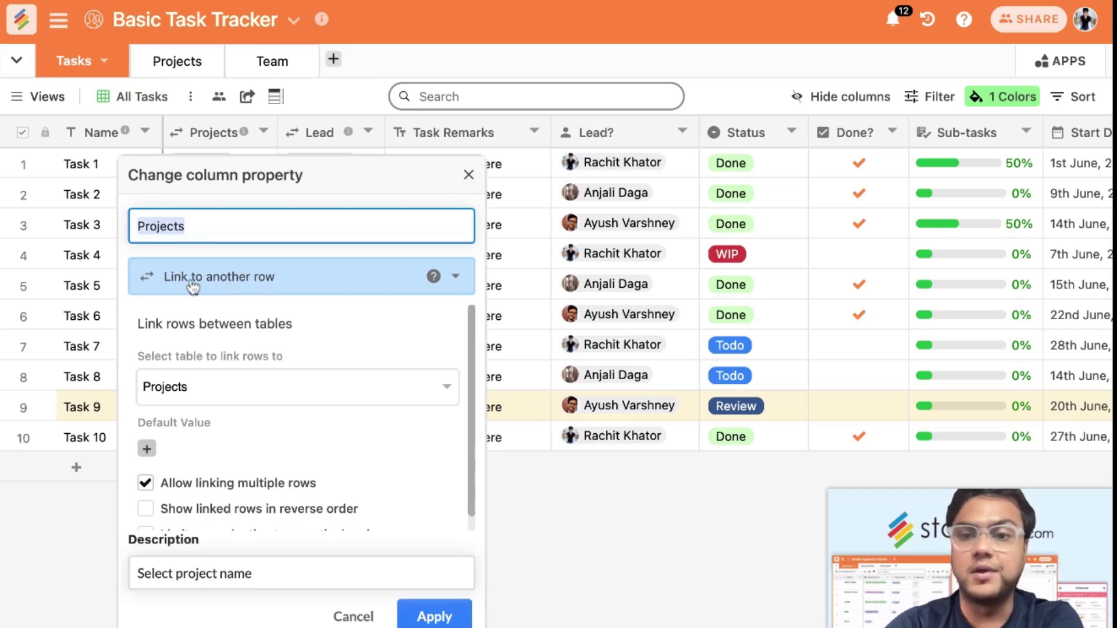
pyautogui.click(469, 177)
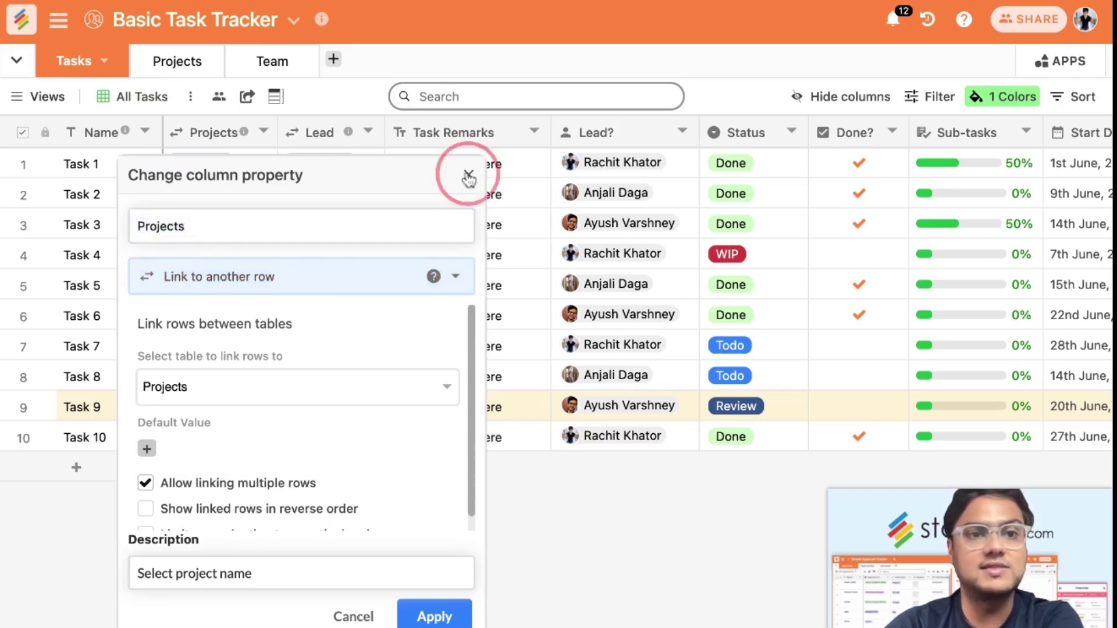
# Add a new row named "Project 5" to the Projects table
pyautogui.click(157, 72)
pyautogui.click(73, 289)
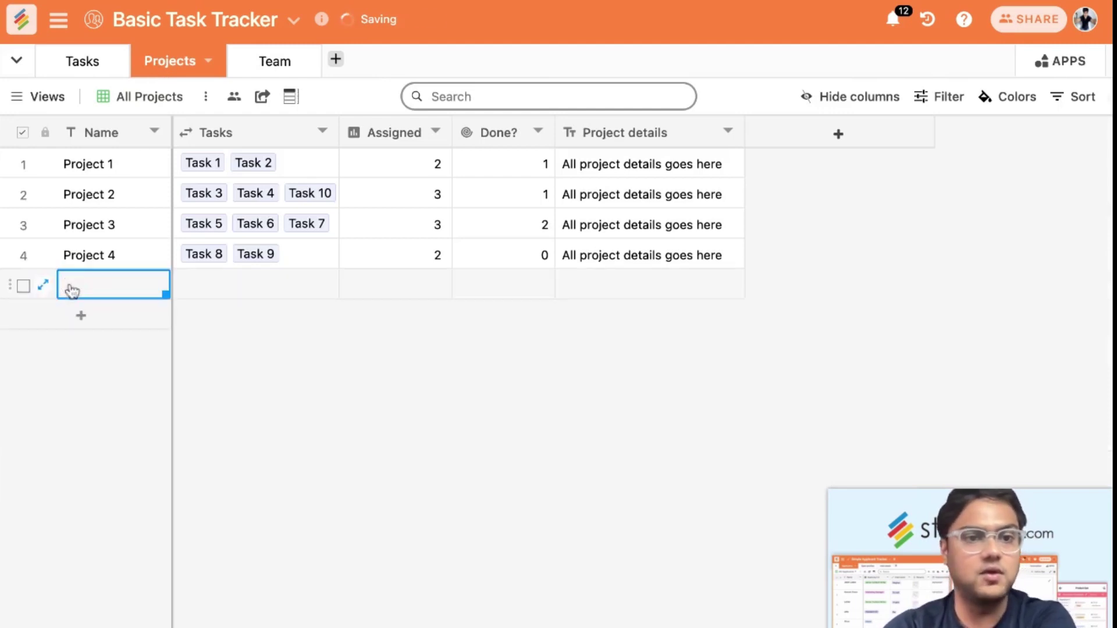
pyautogui.write('Project 5')
pyautogui.press('Return')
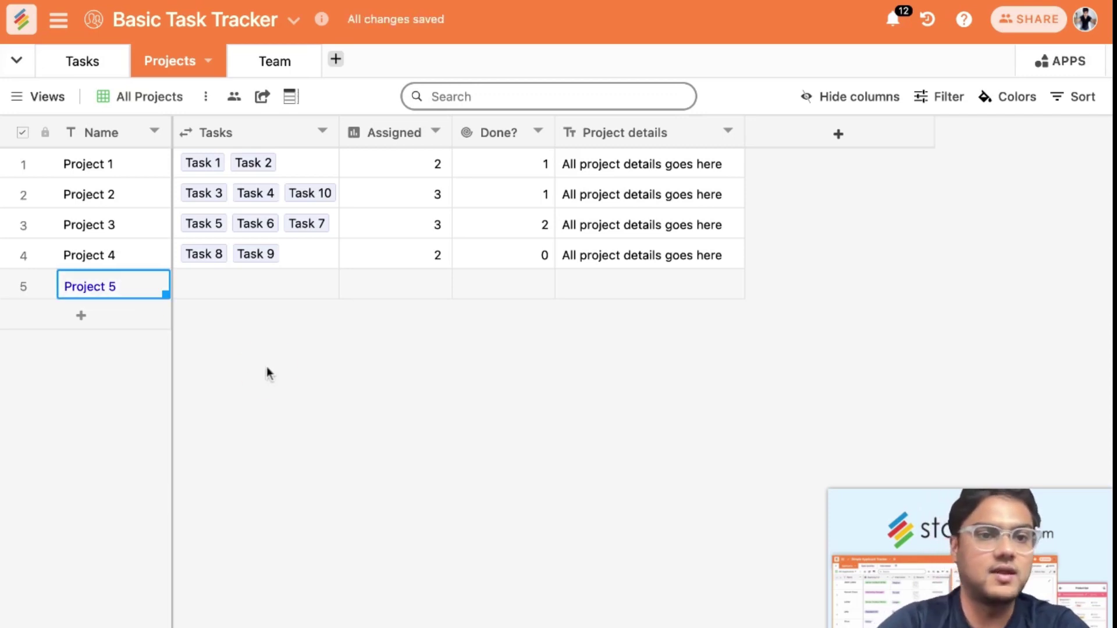
# Add a new row named "Task 11" to the Tasks table
pyautogui.click(87, 63)
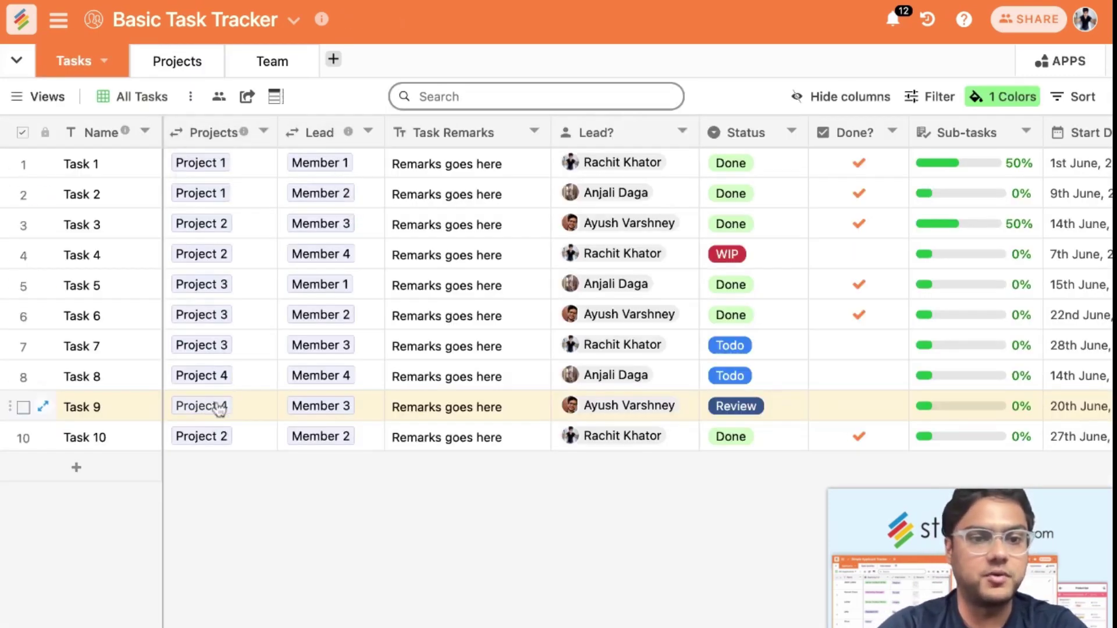
pyautogui.click(112, 468)
pyautogui.write('Task 10')
pyautogui.press('BackSpace')
pyautogui.write('1')
pyautogui.click(260, 519)
# Link Task 11 to Project 5 and check the link in the Projects table before returning to Tasks
pyautogui.click(207, 471)
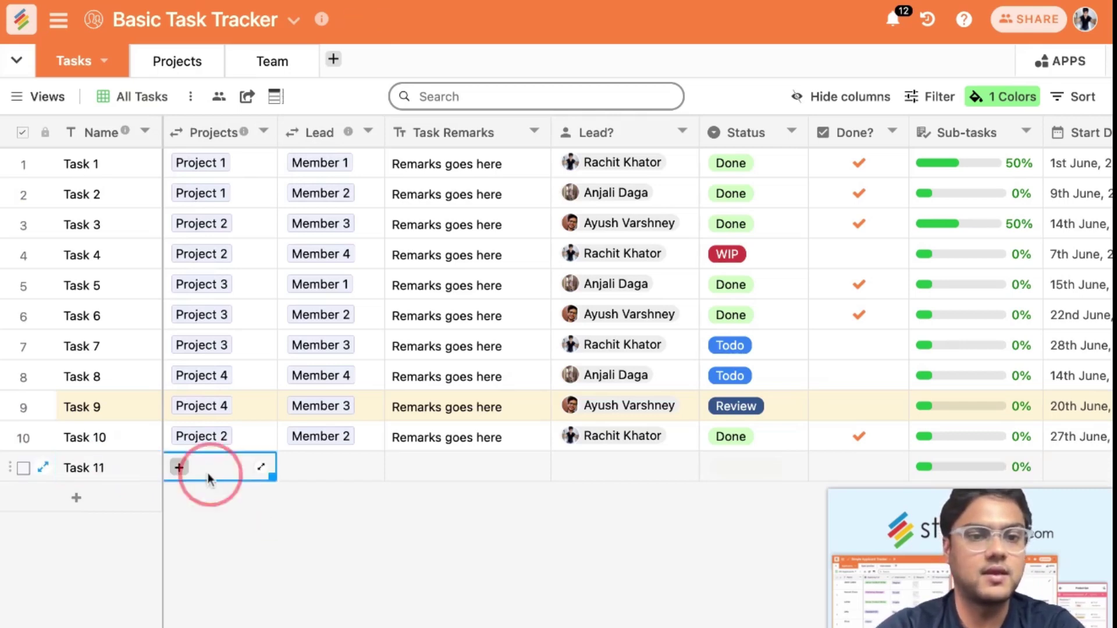
pyautogui.click(180, 469)
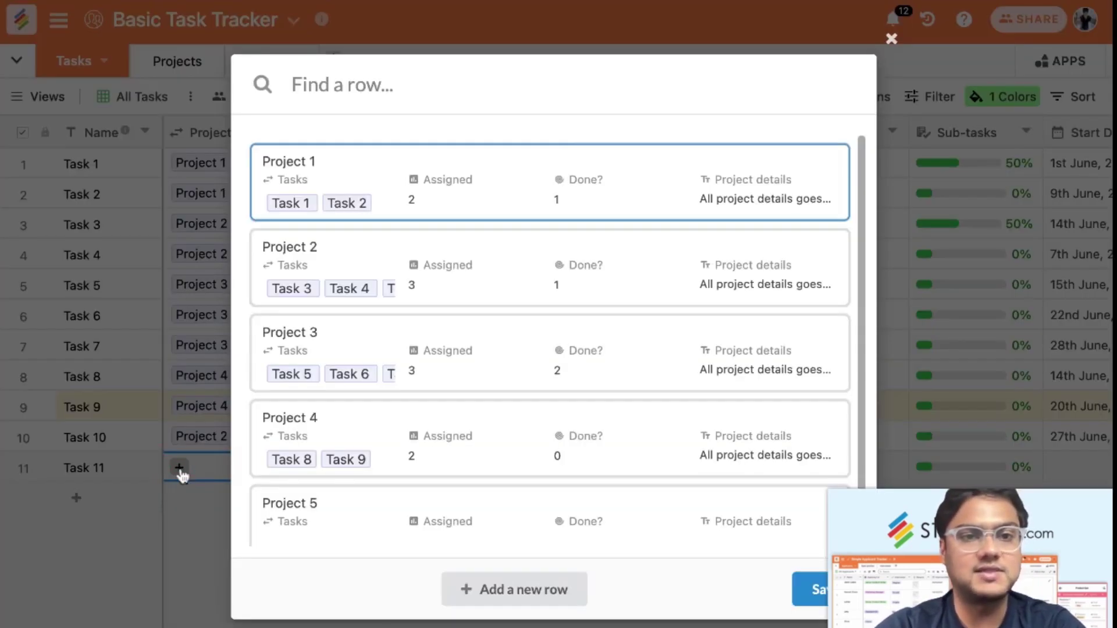
pyautogui.scroll(-1, 359, 454)
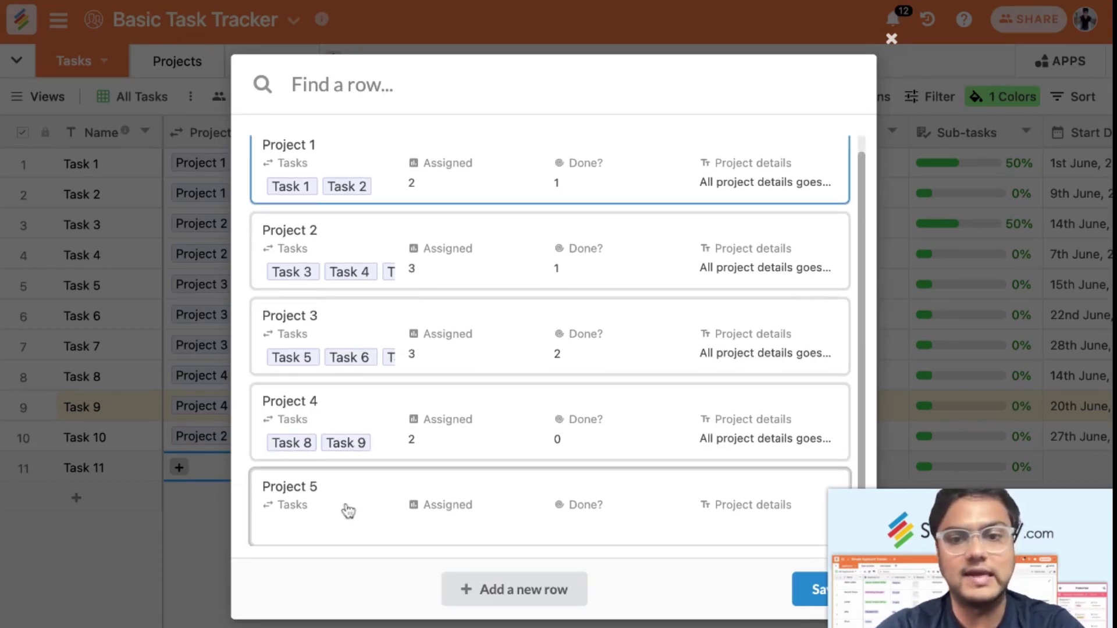
pyautogui.click(381, 501)
pyautogui.click(808, 603)
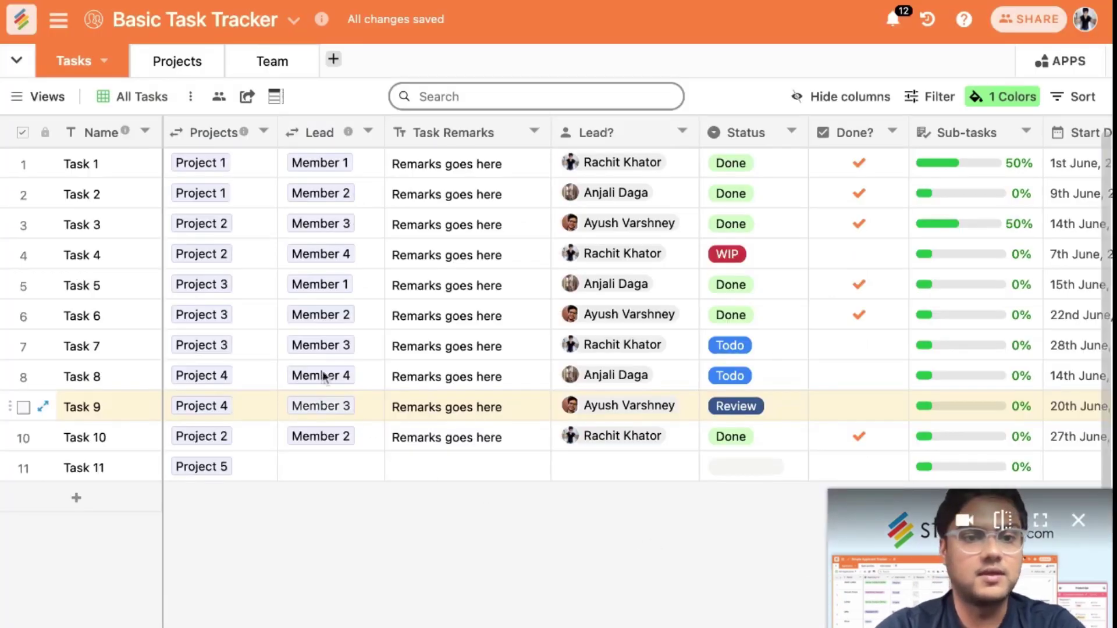
pyautogui.click(182, 61)
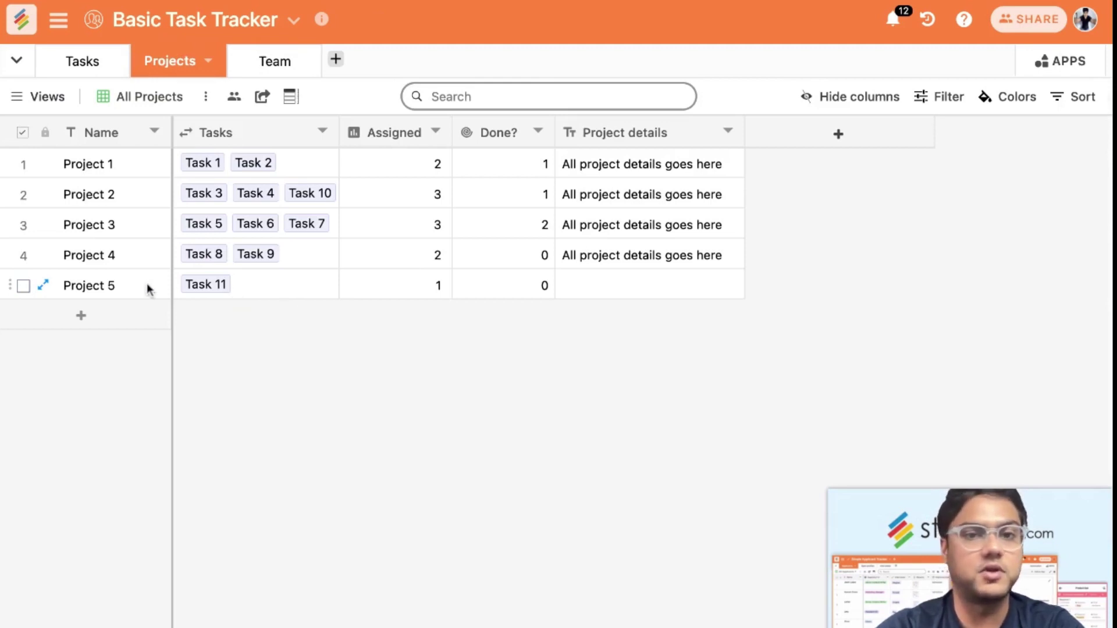
pyautogui.click(82, 64)
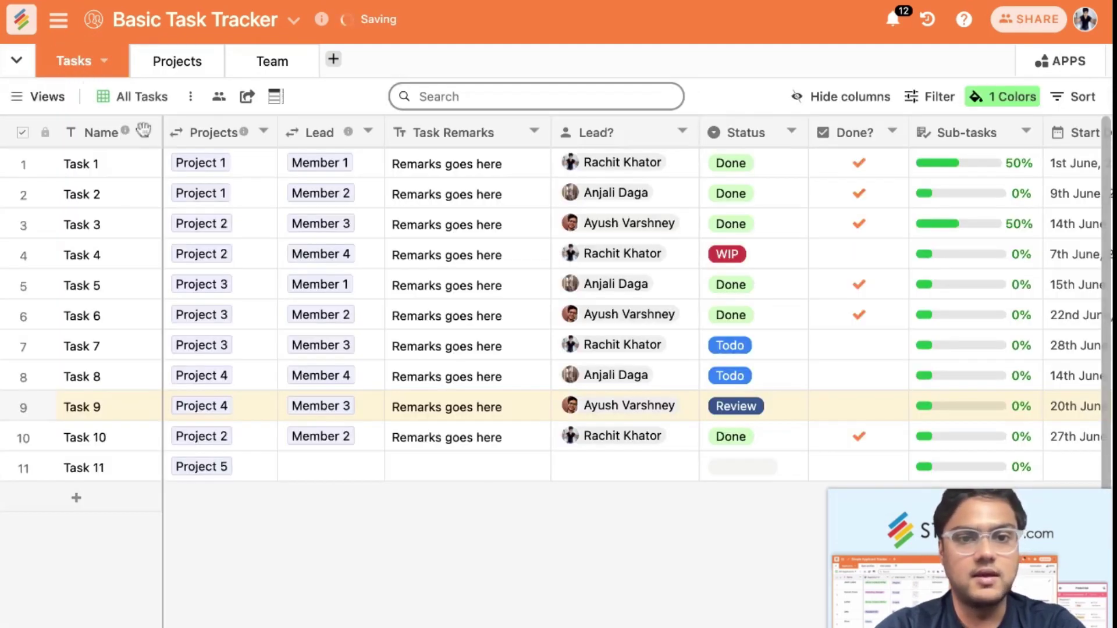
# Add a new row named "Member 5" to the Team table
pyautogui.click(349, 469)
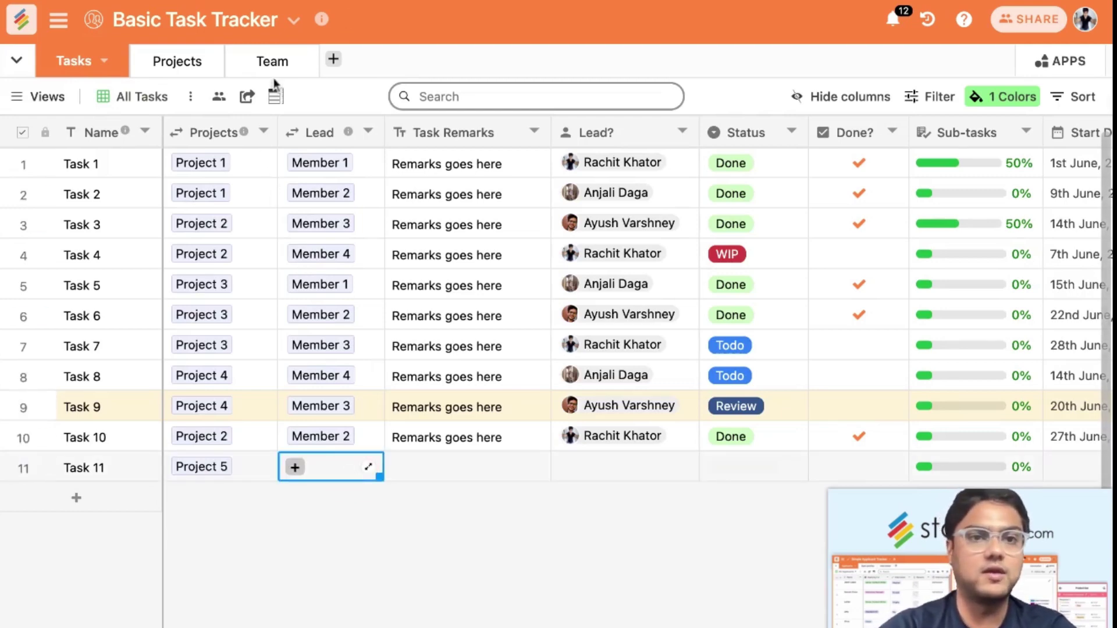
pyautogui.click(274, 62)
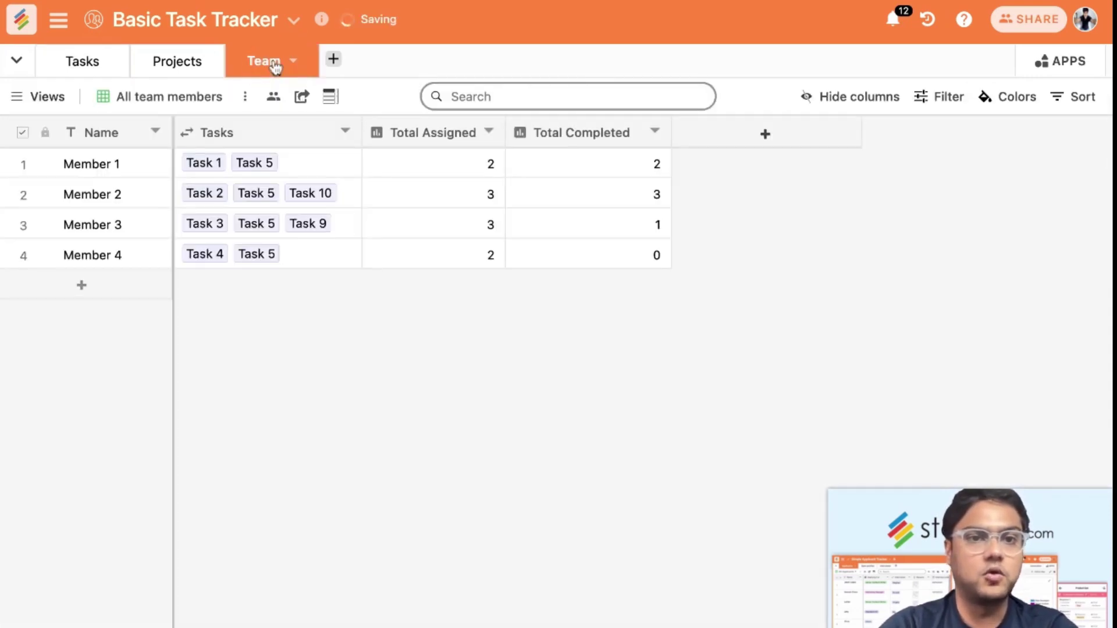
pyautogui.click(123, 291)
pyautogui.write('Member 5')
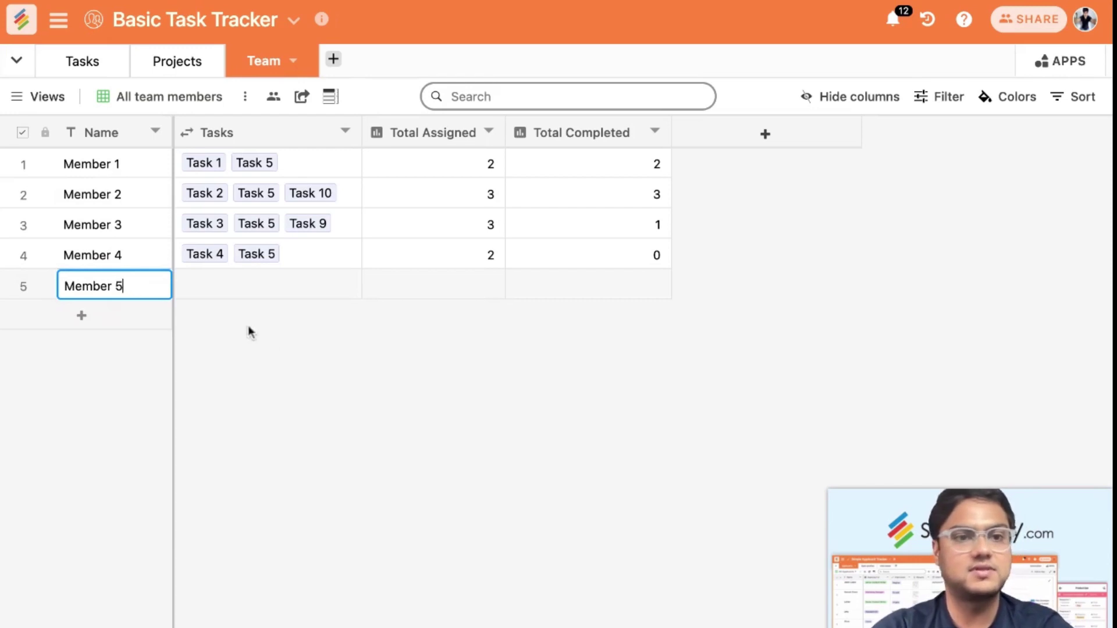
pyautogui.press('Return')
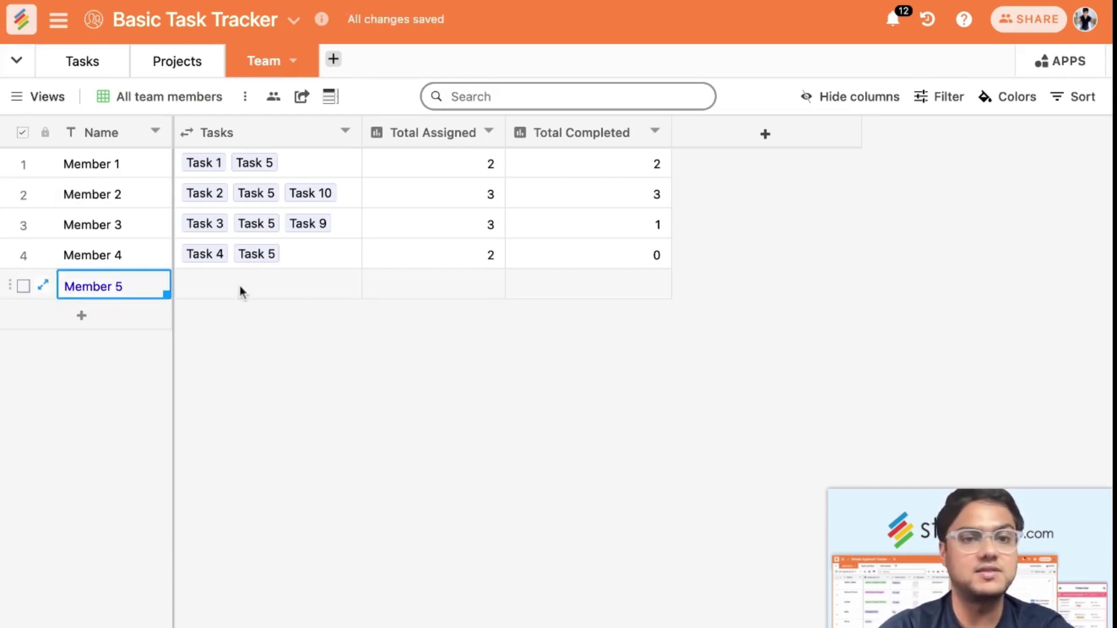
pyautogui.click(236, 290)
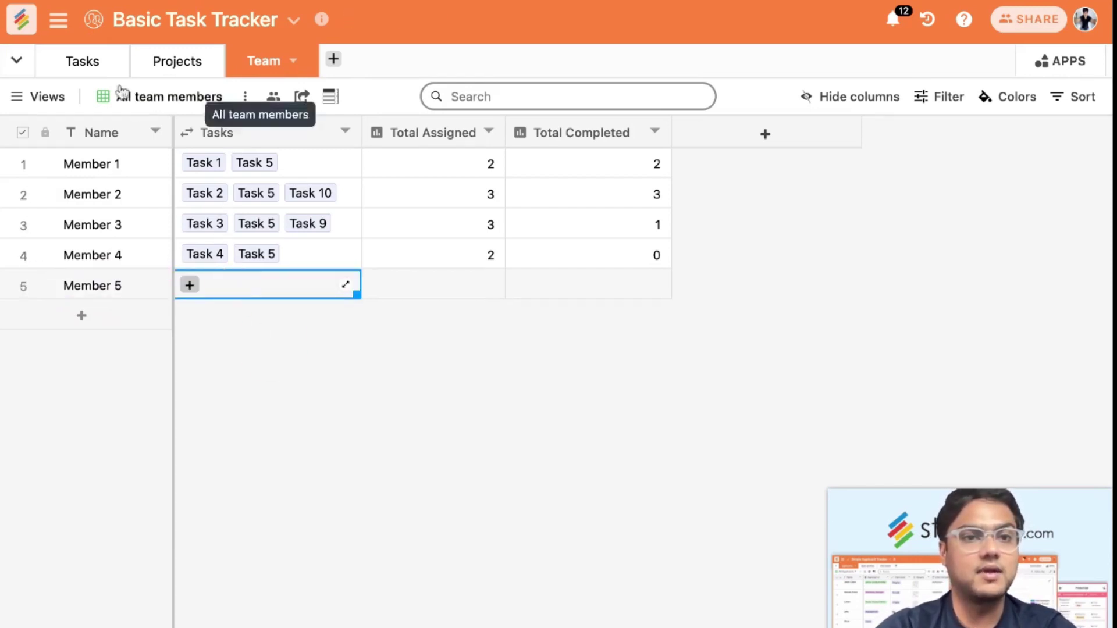
# Link Member 5 as the Lead of Task 11 and check the assignment in the Team table
pyautogui.click(90, 65)
pyautogui.click(295, 469)
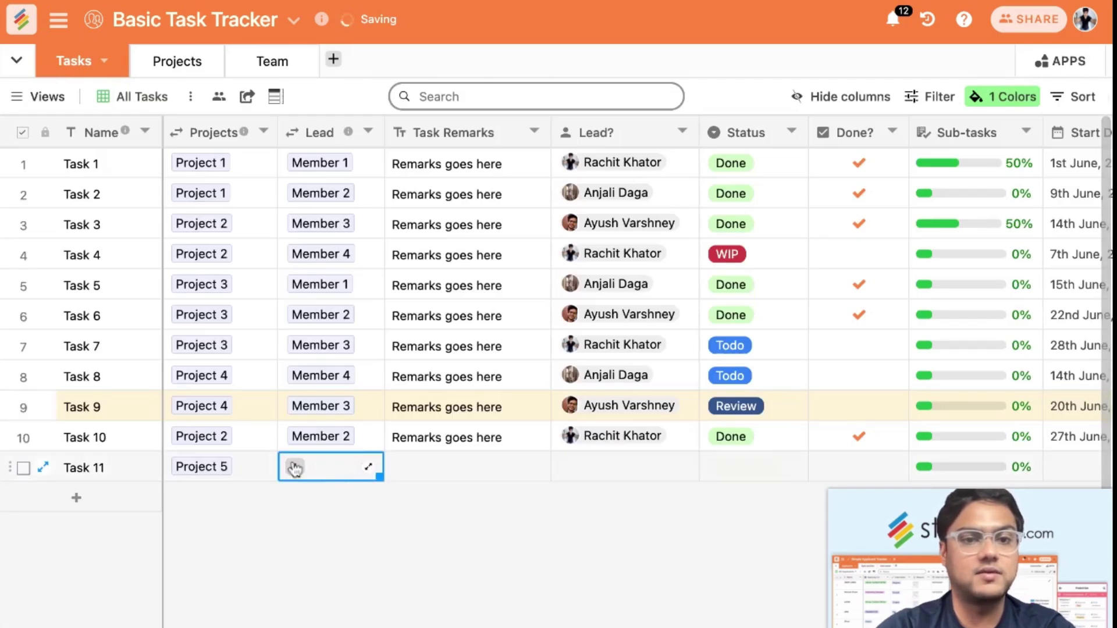
pyautogui.click(295, 469)
pyautogui.write('Mem')
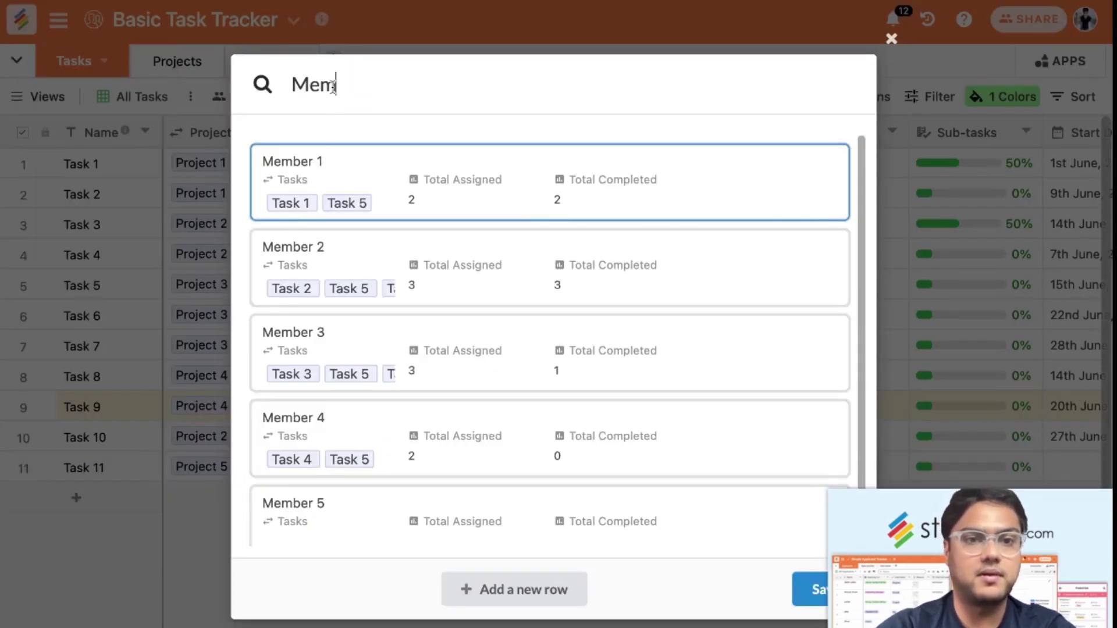
pyautogui.scroll(-1, 379, 504)
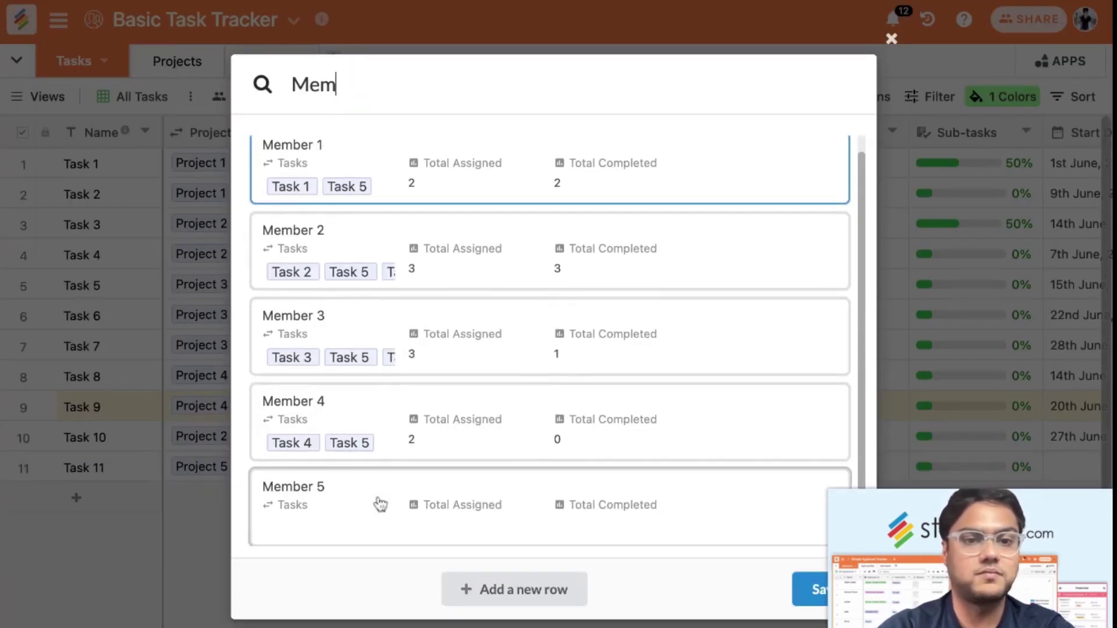
pyautogui.click(379, 504)
pyautogui.click(806, 606)
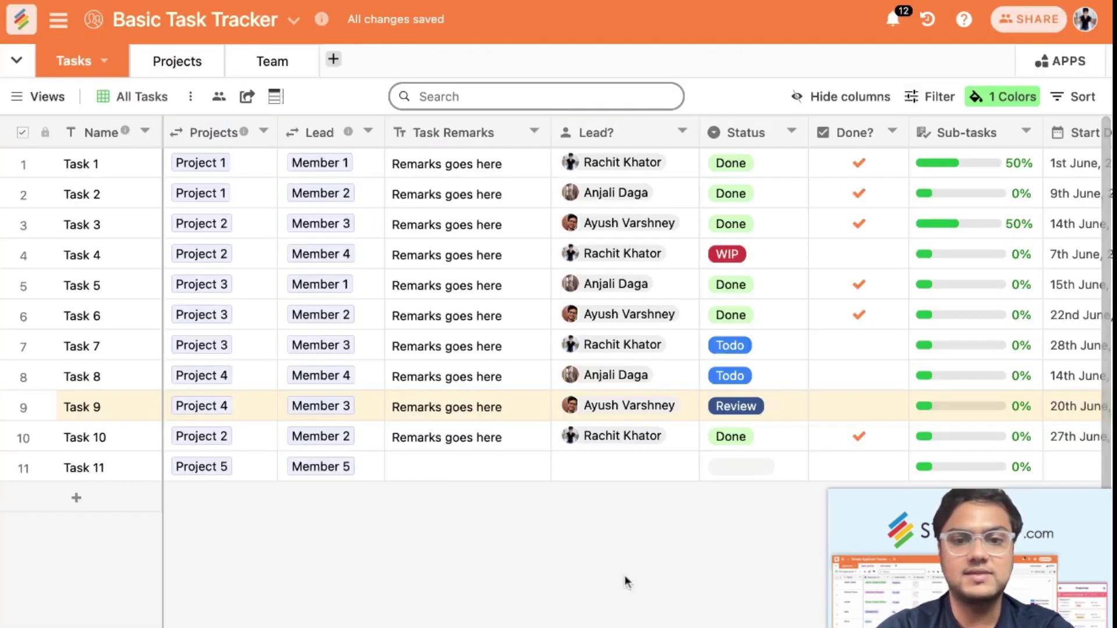
pyautogui.click(272, 62)
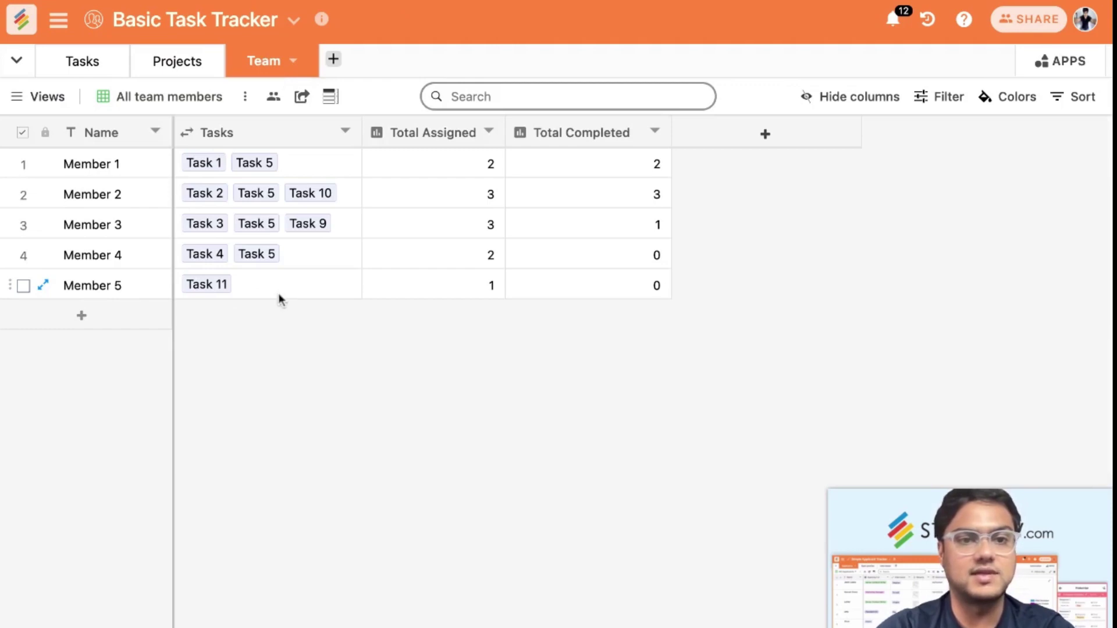
pyautogui.click(279, 294)
# Enter "Remarks goes here" as the task remarks of Task 11 in the Tasks table
pyautogui.click(82, 61)
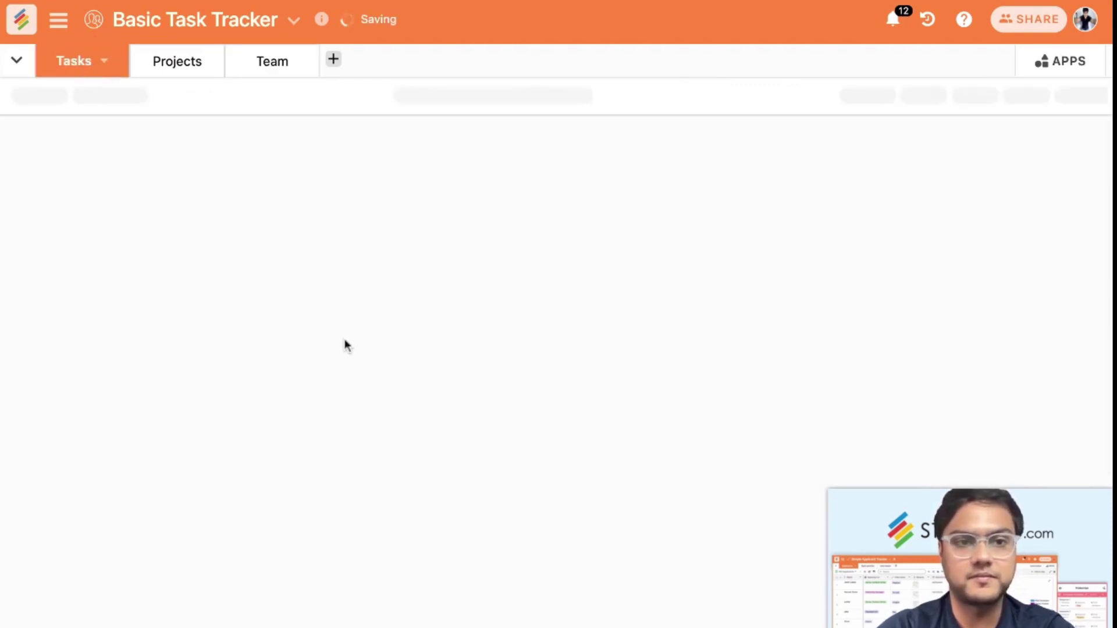
pyautogui.hscroll(2, 369, 442)
pyautogui.doubleClick(389, 474)
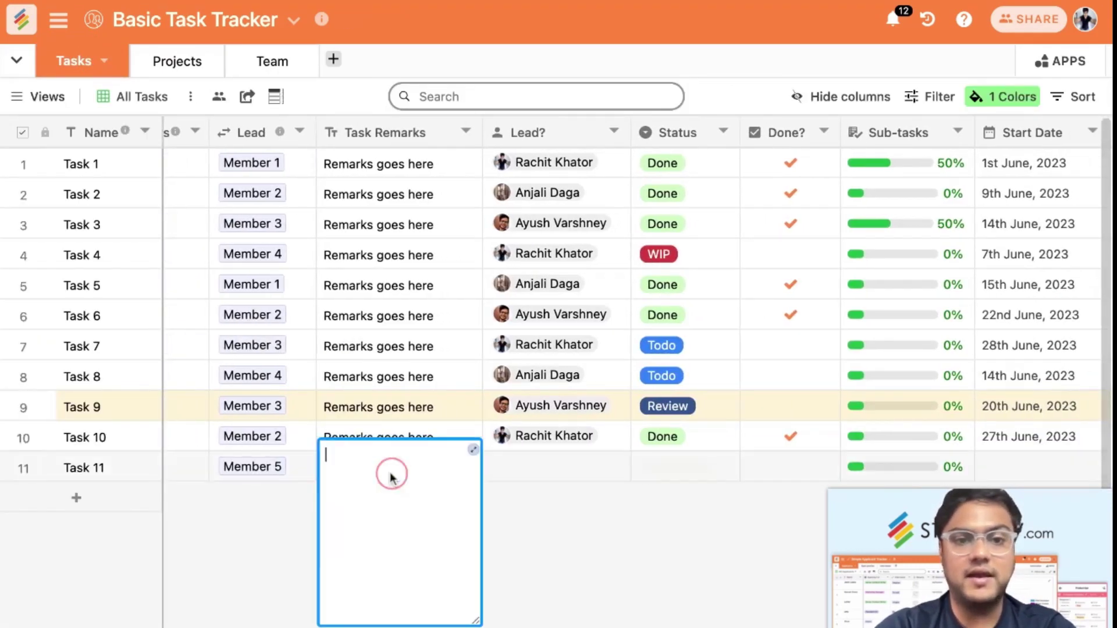
pyautogui.write('Remak')
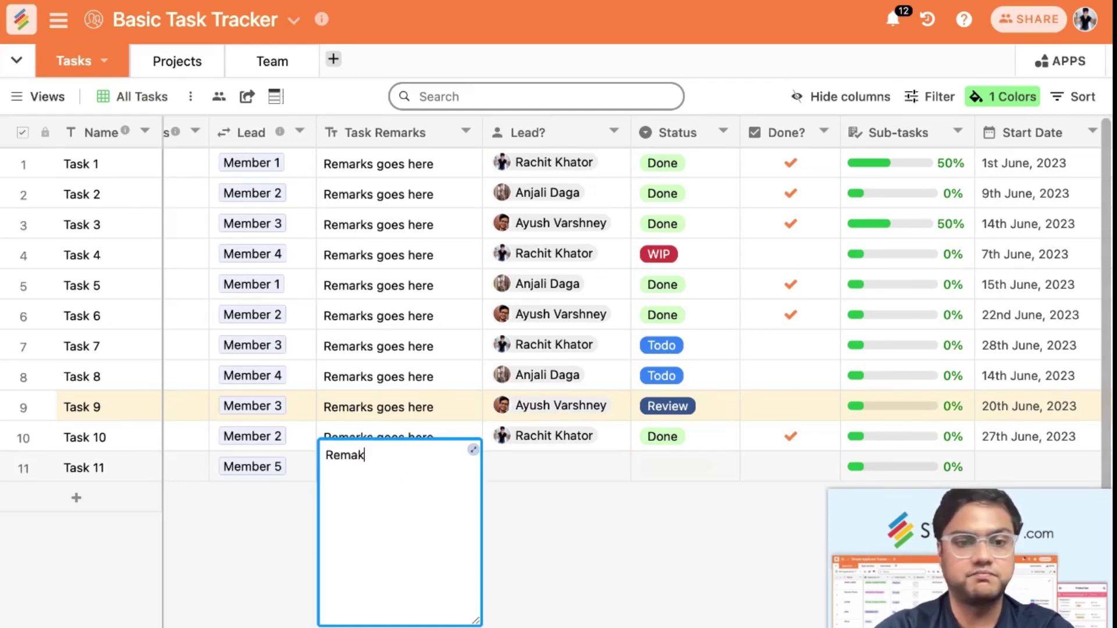
pyautogui.write('rks goes here')
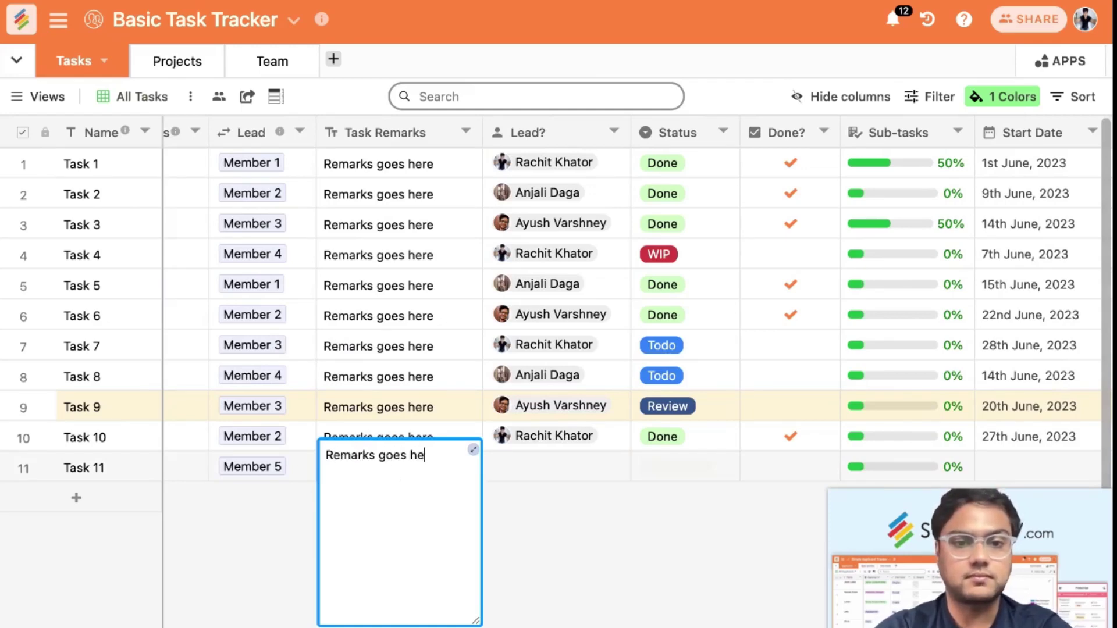
pyautogui.click(549, 488)
# Examine the column type and settings of the Lead? column, leaving its properties unedited
pyautogui.click(549, 465)
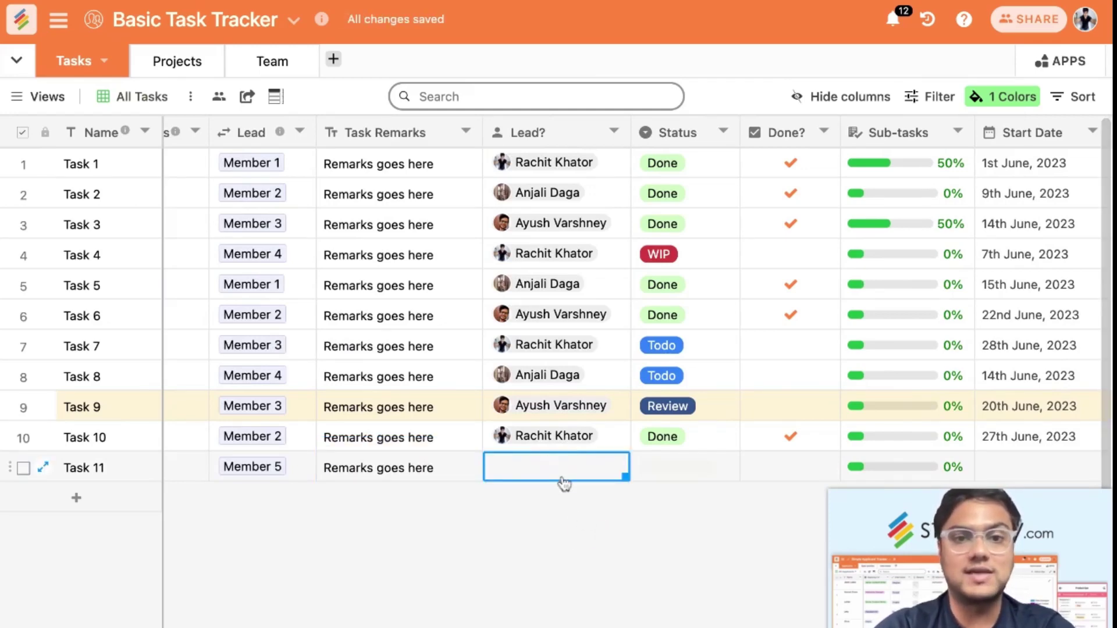
pyautogui.hscroll(-1, 559, 475)
pyautogui.doubleClick(555, 131)
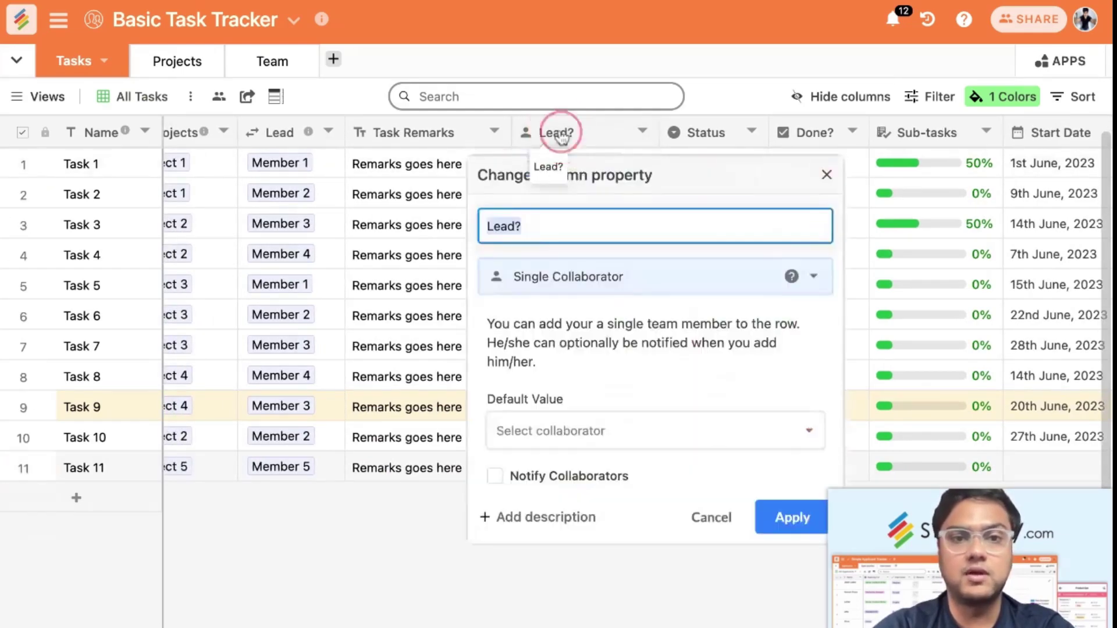
pyautogui.click(827, 175)
# Assign a collaborator to Task 11 in the Lead? column and view the unread notifications
pyautogui.click(599, 466)
pyautogui.click(593, 467)
pyautogui.click(590, 547)
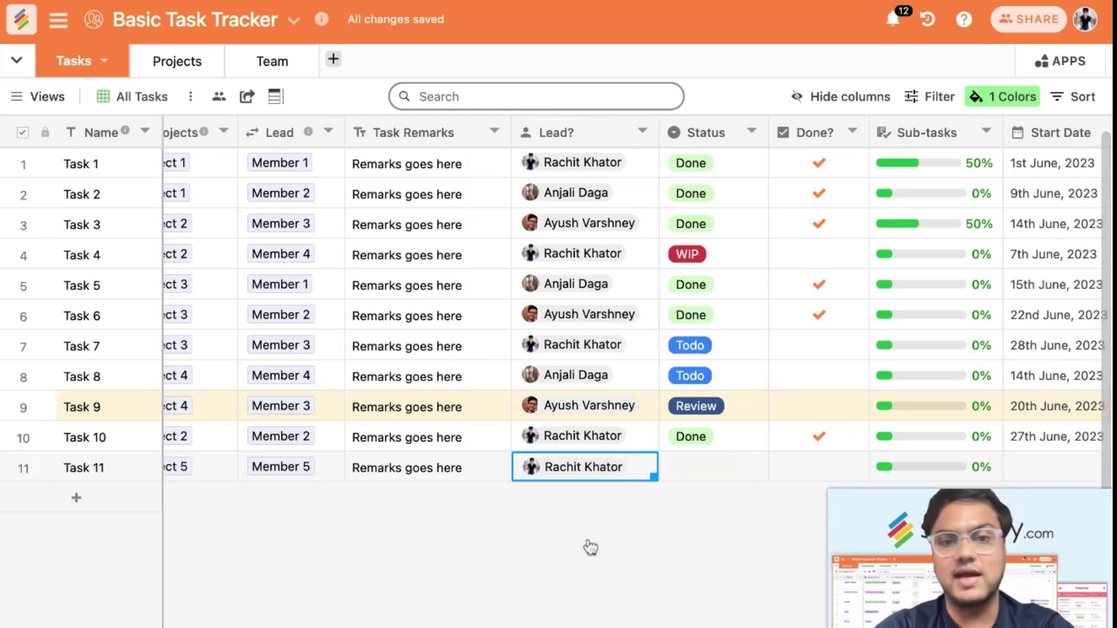
pyautogui.click(892, 22)
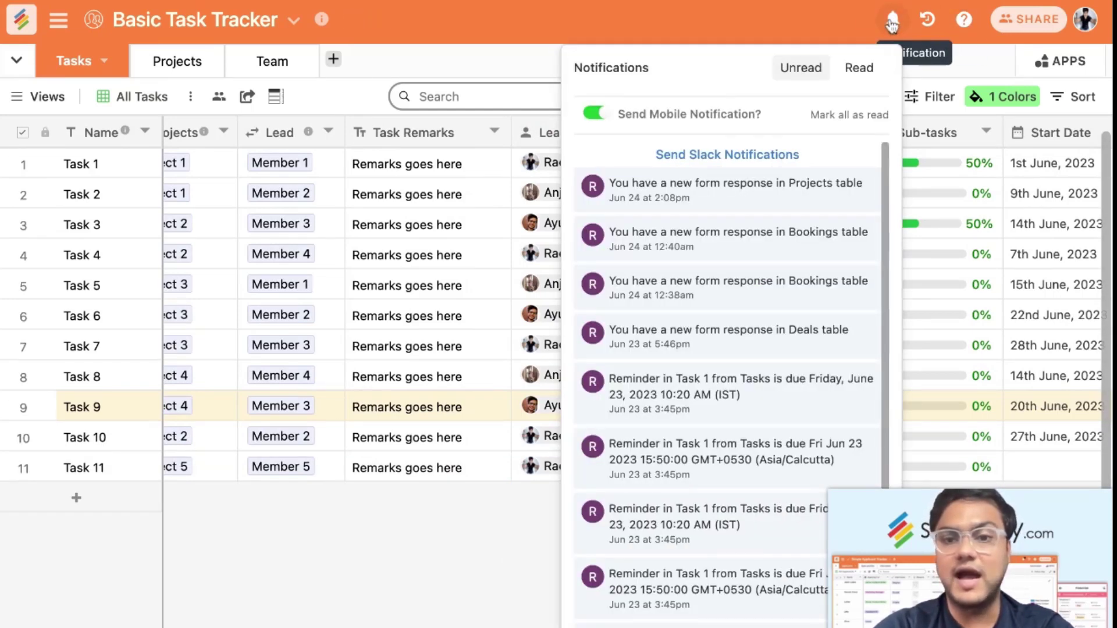
pyautogui.click(893, 23)
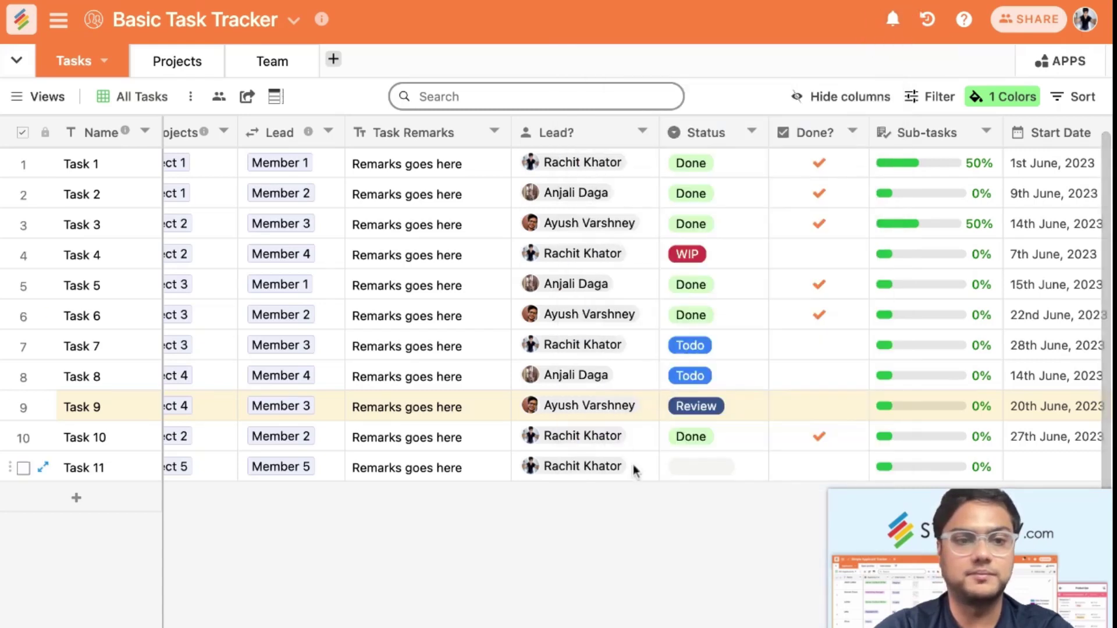
# Add a "Ready to go!" option to the Status column, placed between Review and Done, and apply the column change
pyautogui.hscroll(5, 635, 469)
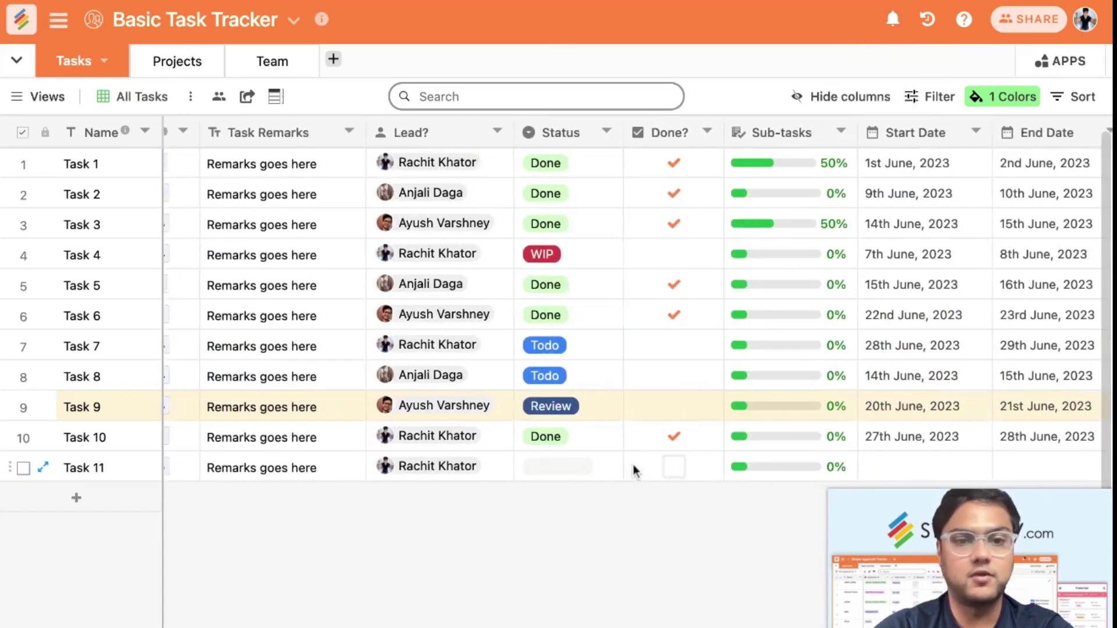
pyautogui.click(568, 476)
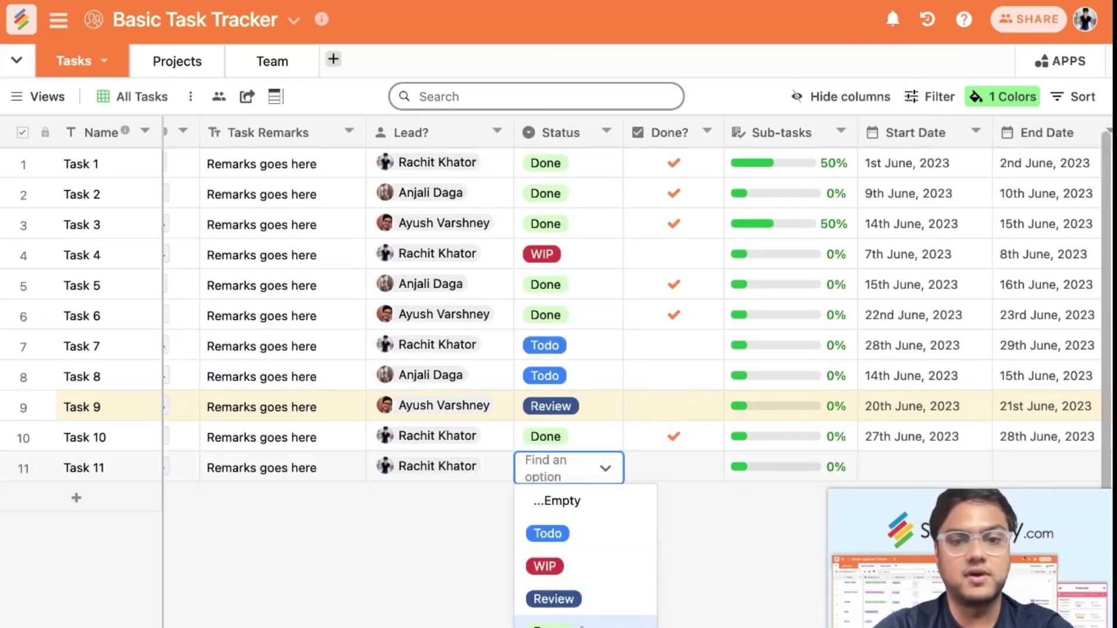
pyautogui.press('Escape')
pyautogui.doubleClick(561, 132)
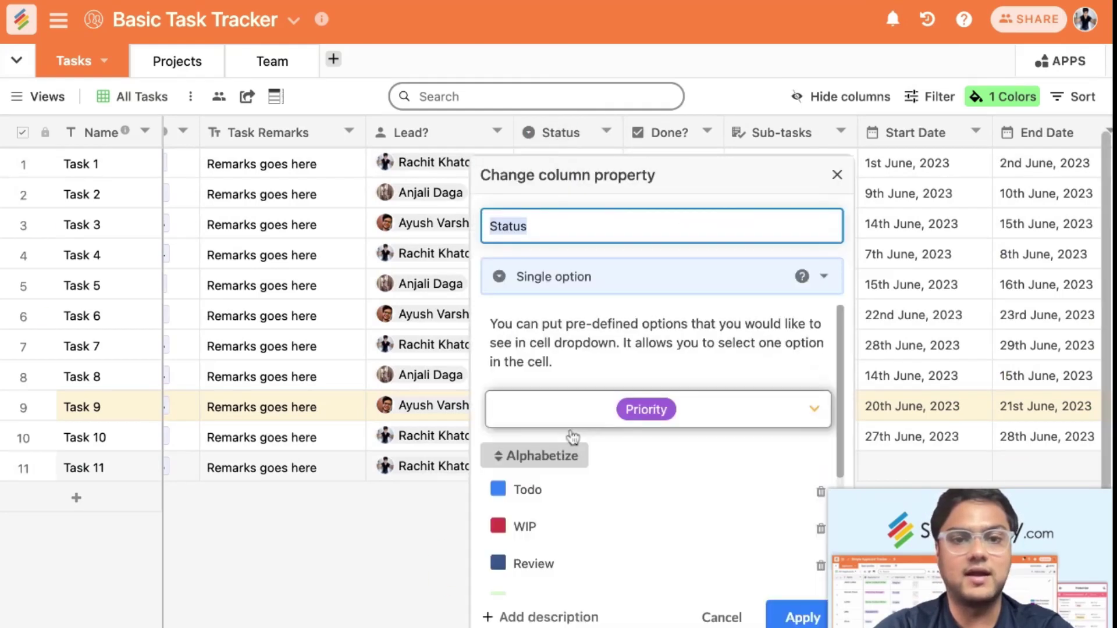
pyautogui.scroll(-3, 565, 418)
pyautogui.click(580, 465)
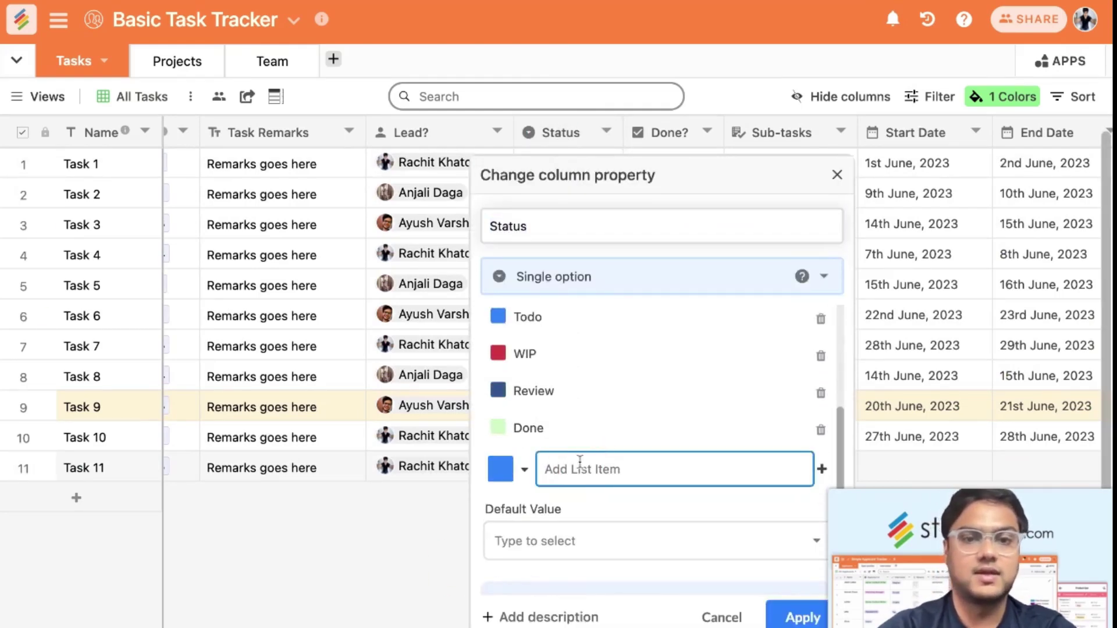
pyautogui.write('Ready to go!')
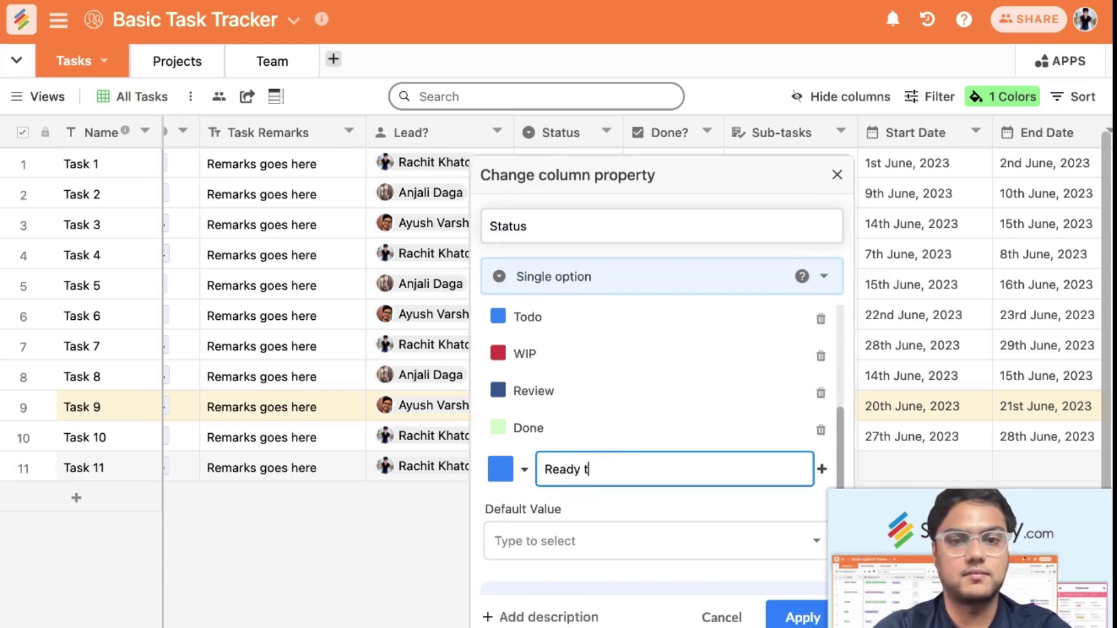
pyautogui.press('Return')
pyautogui.moveTo(493, 429); pyautogui.dragTo(576, 390)
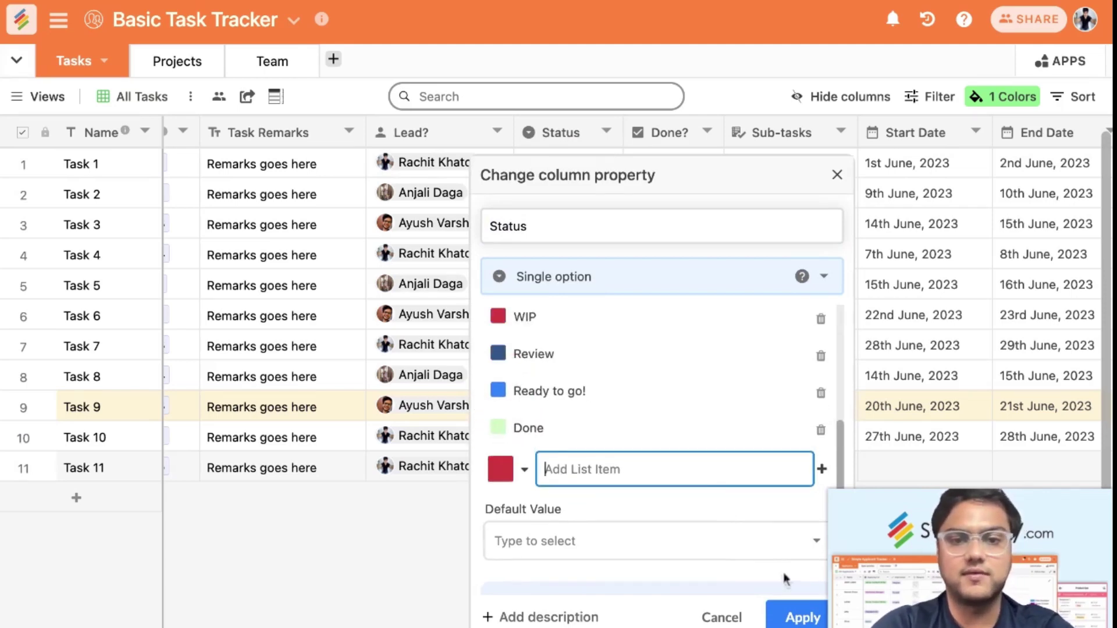
pyautogui.click(797, 617)
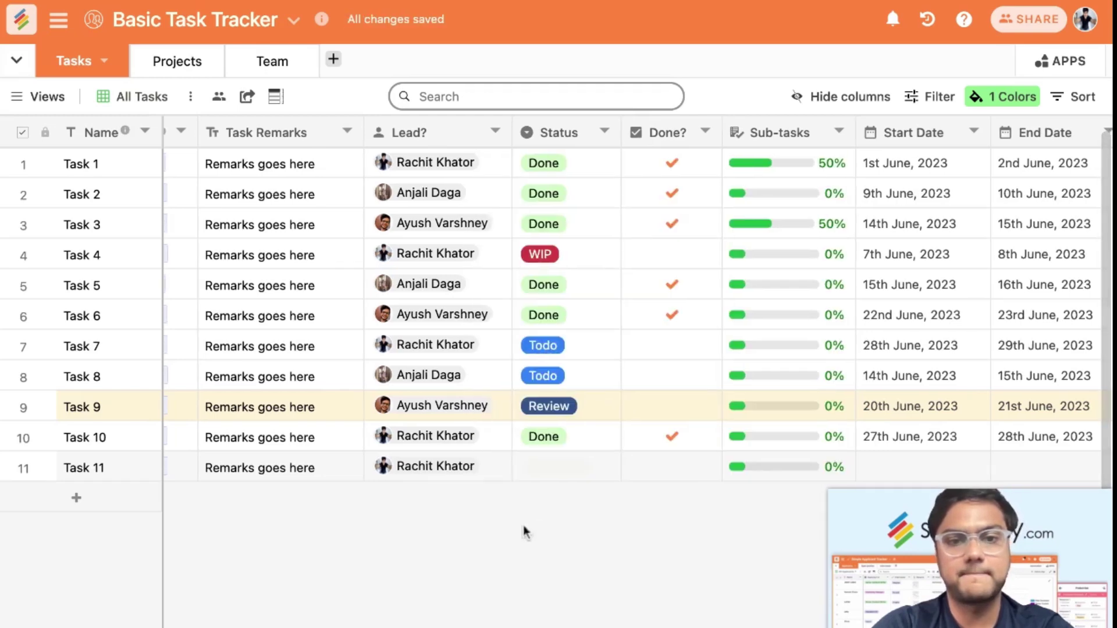
# Set the status of Task 11 to "Ready to go!"
pyautogui.click(554, 474)
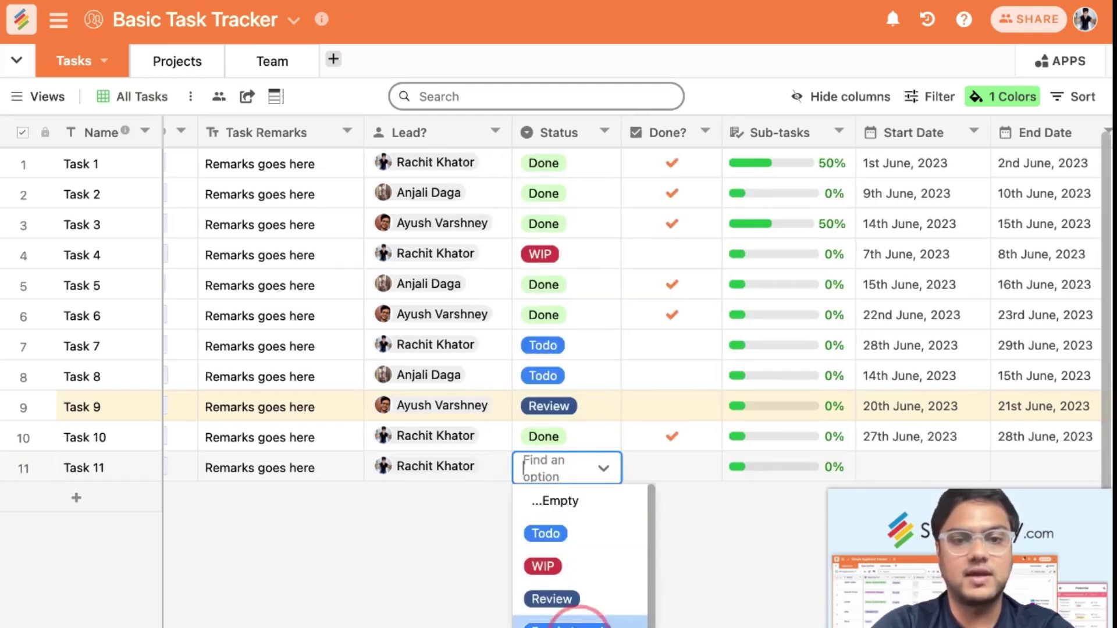
pyautogui.click(558, 623)
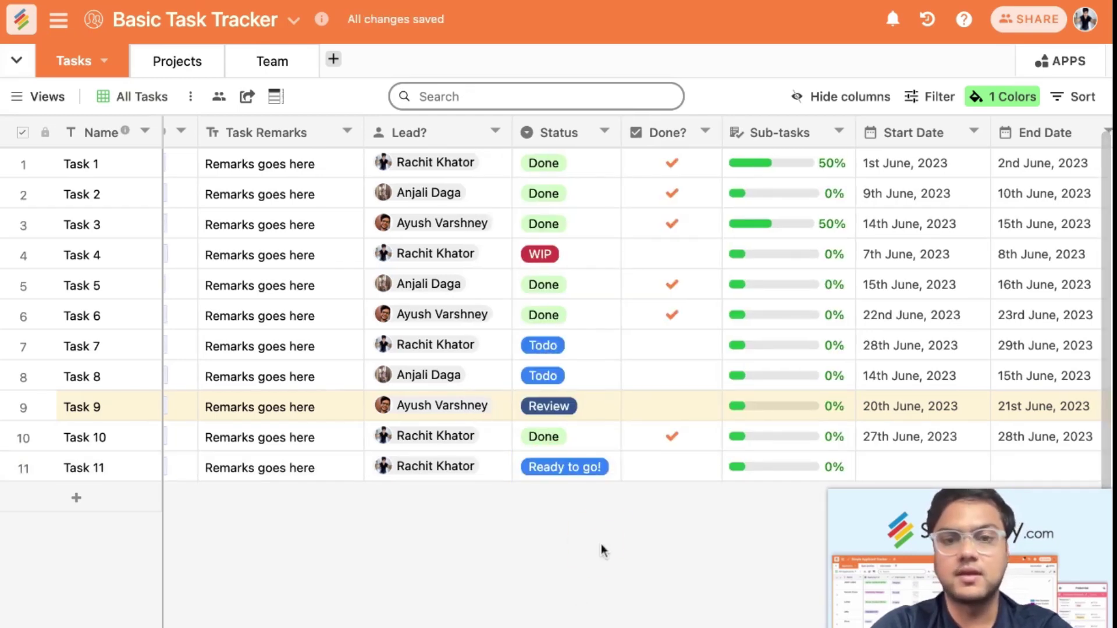
# Set the status of Task 11 to Done and tick its Done? checkbox
pyautogui.hscroll(-2, 603, 546)
pyautogui.hscroll(5, 602, 547)
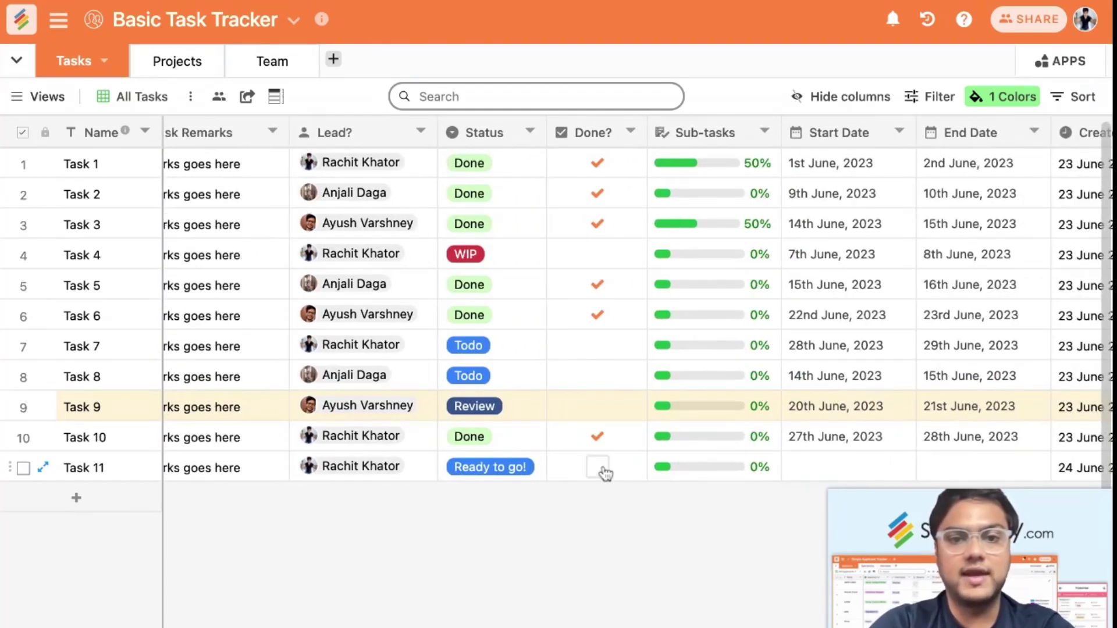
pyautogui.click(511, 469)
pyautogui.click(511, 469)
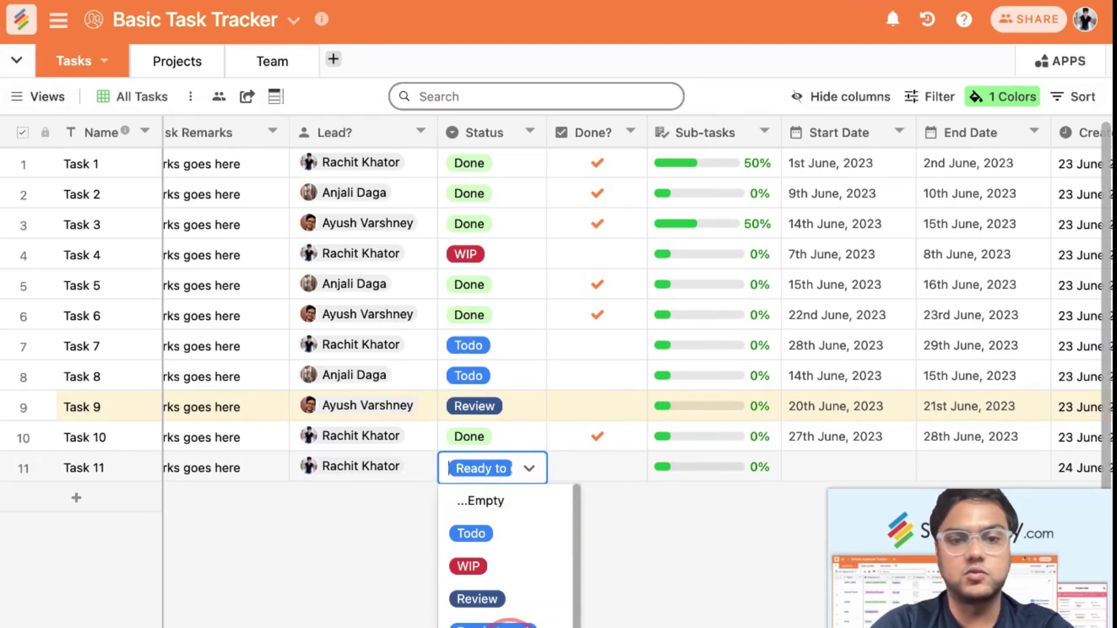
pyautogui.click(509, 624)
pyautogui.click(600, 470)
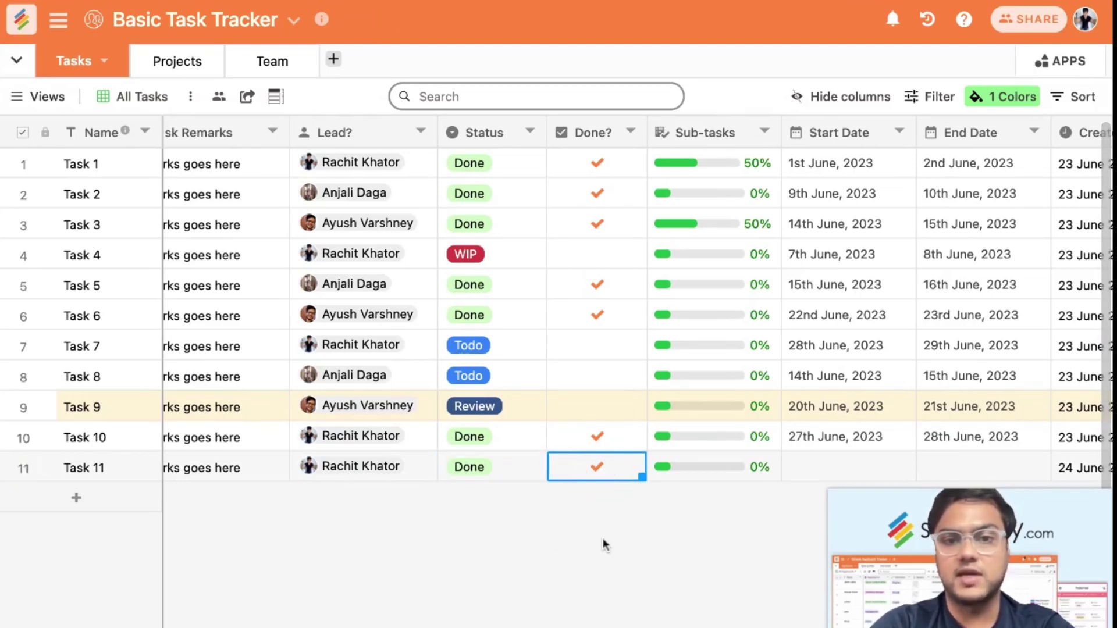
# Set Task 11's start date to 27th June, 2023 and its end date to 29th June, 2023
pyautogui.hscroll(5, 603, 545)
pyautogui.hscroll(1, 602, 481)
pyautogui.click(611, 467)
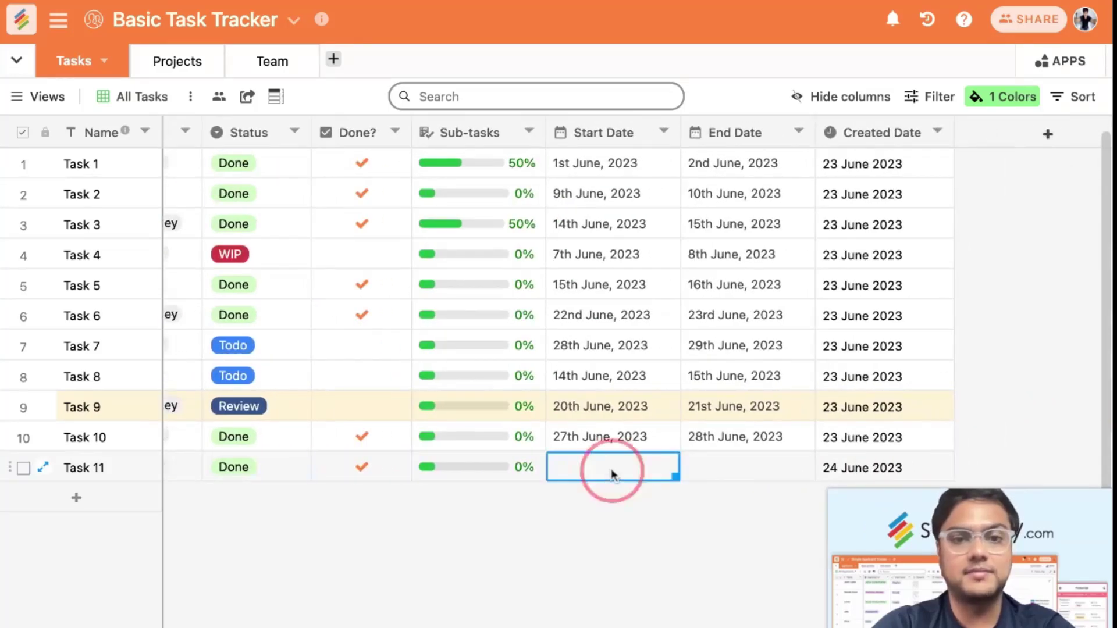
pyautogui.click(611, 469)
pyautogui.click(594, 418)
pyautogui.doubleClick(723, 466)
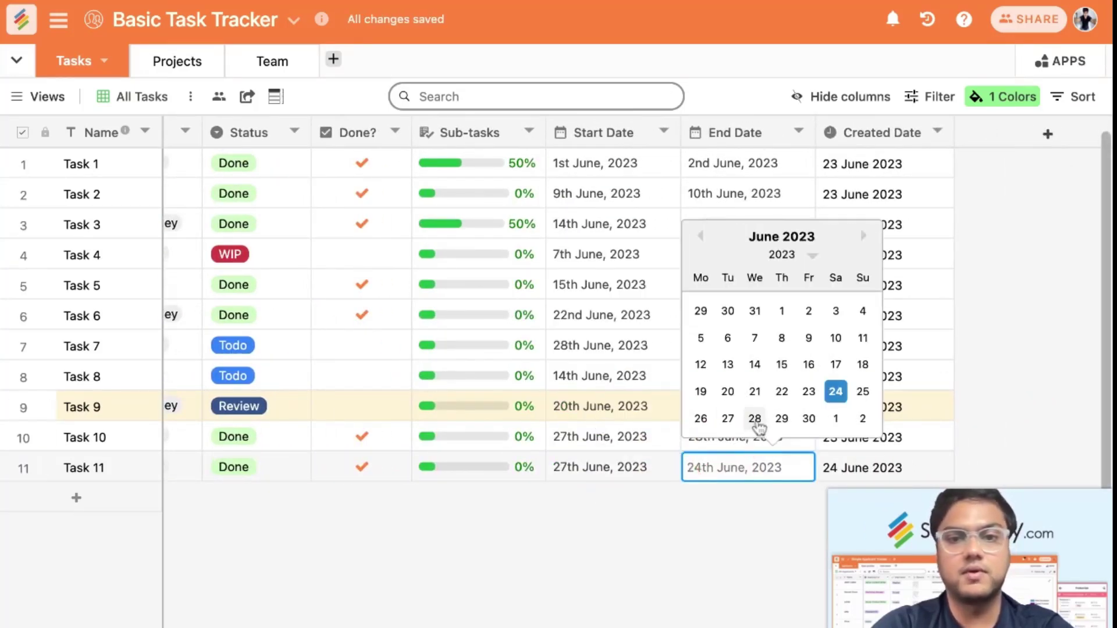
pyautogui.click(782, 418)
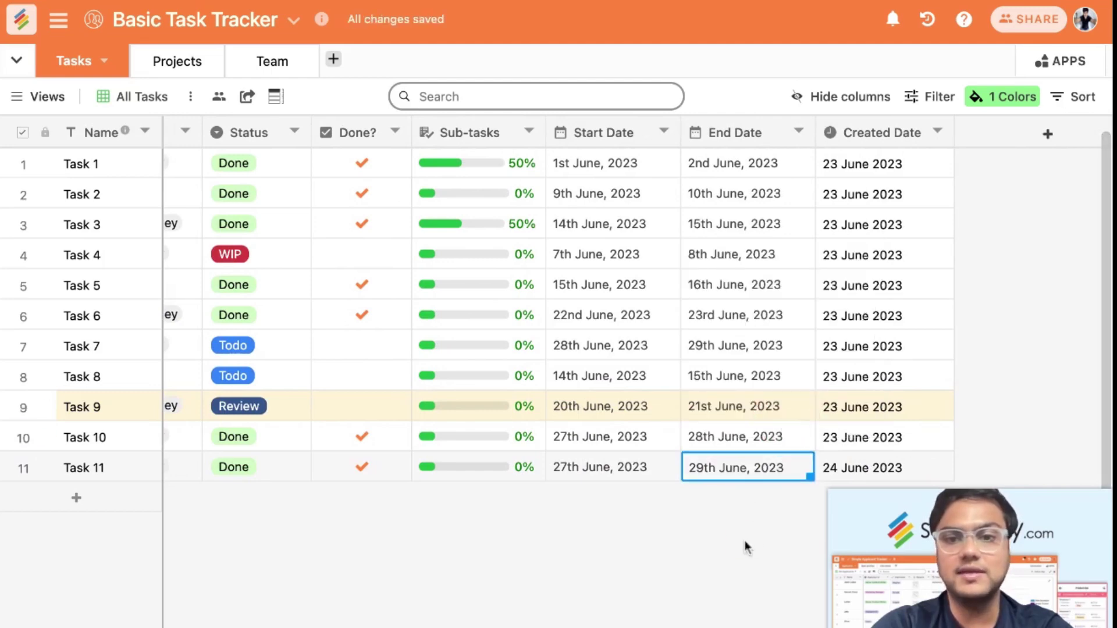
pyautogui.click(867, 457)
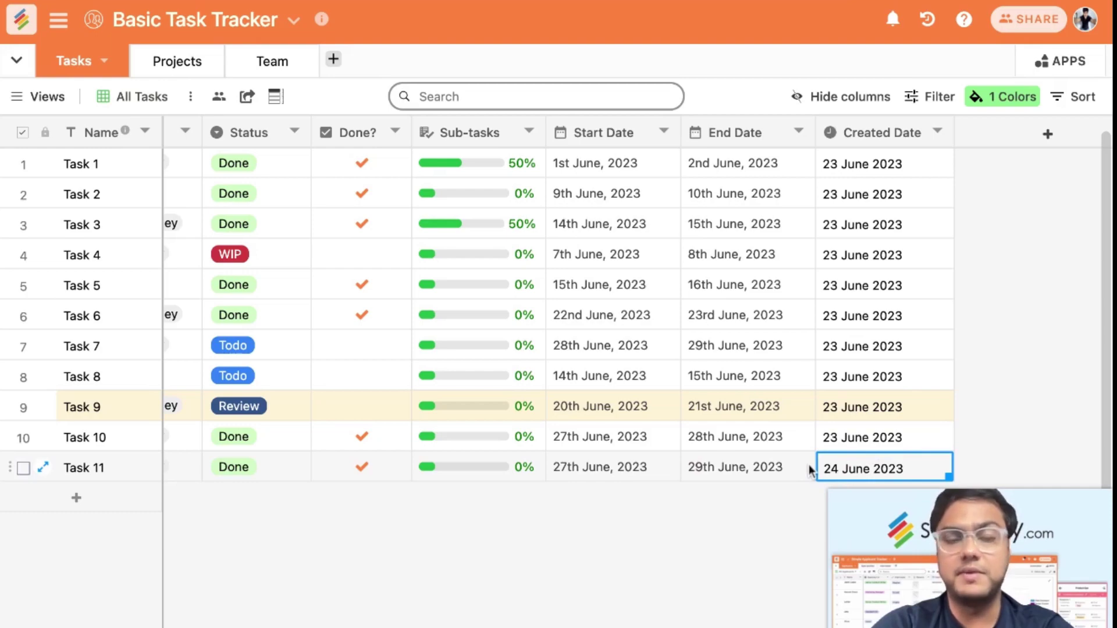
# Open the Task Delegation Form view and look through its project, lead, name and date fields
pyautogui.hscroll(-8, 669, 443)
pyautogui.hscroll(4, 670, 442)
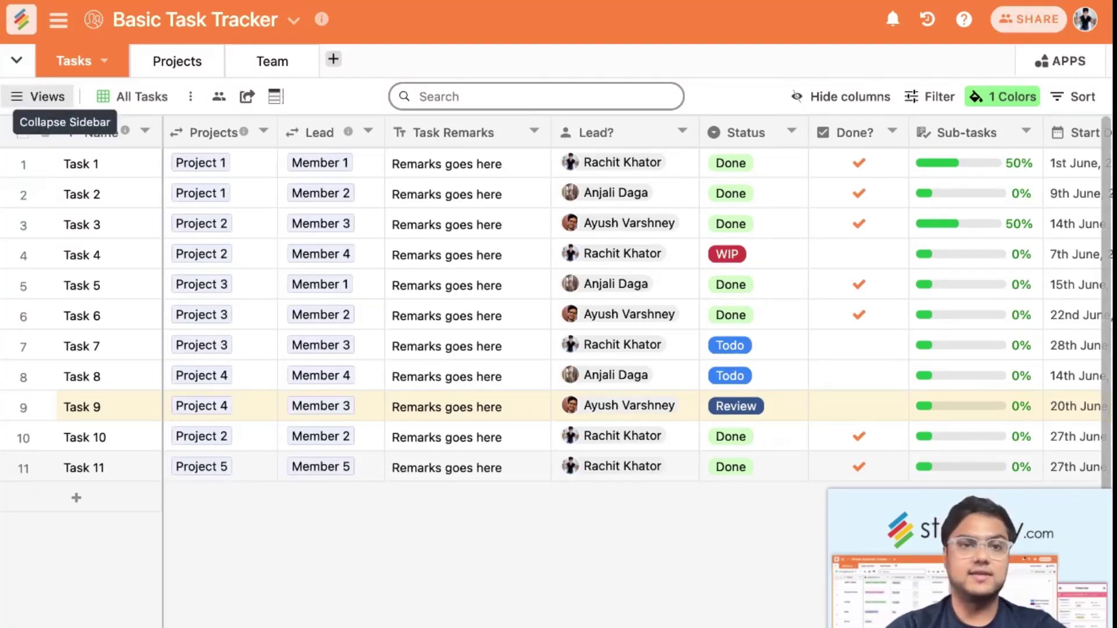
pyautogui.click(38, 97)
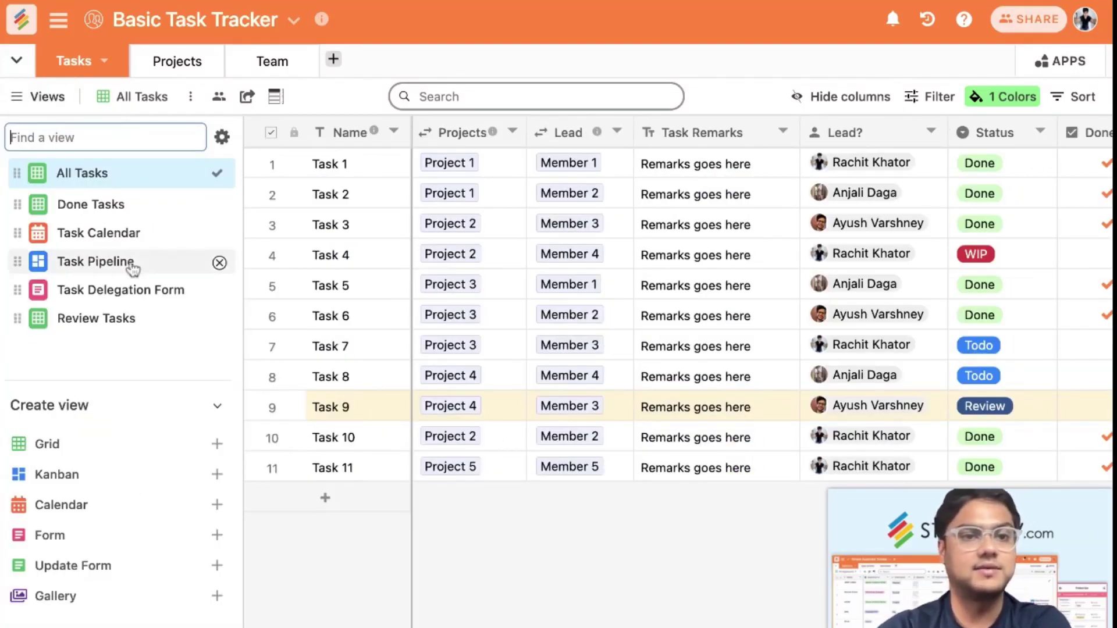
pyautogui.click(130, 291)
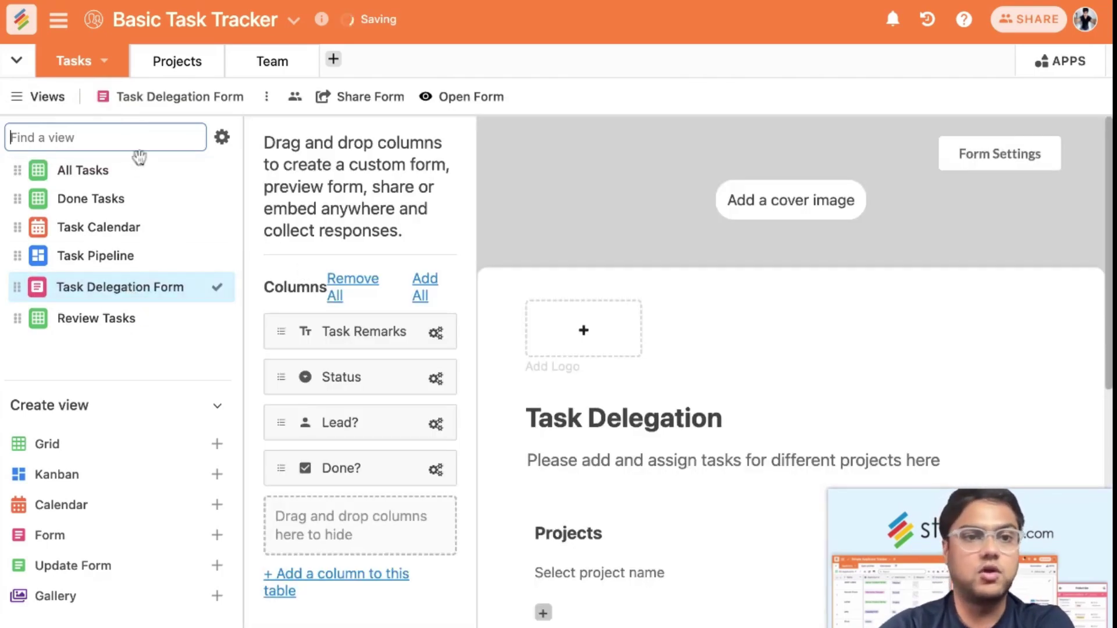
pyautogui.click(51, 98)
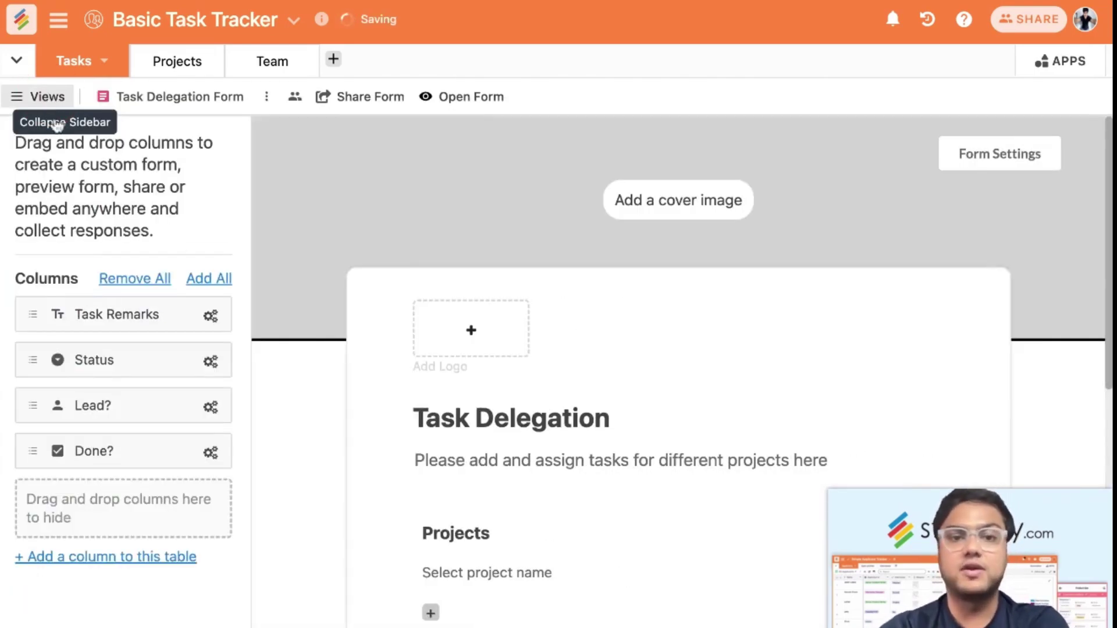
pyautogui.scroll(-3, 345, 469)
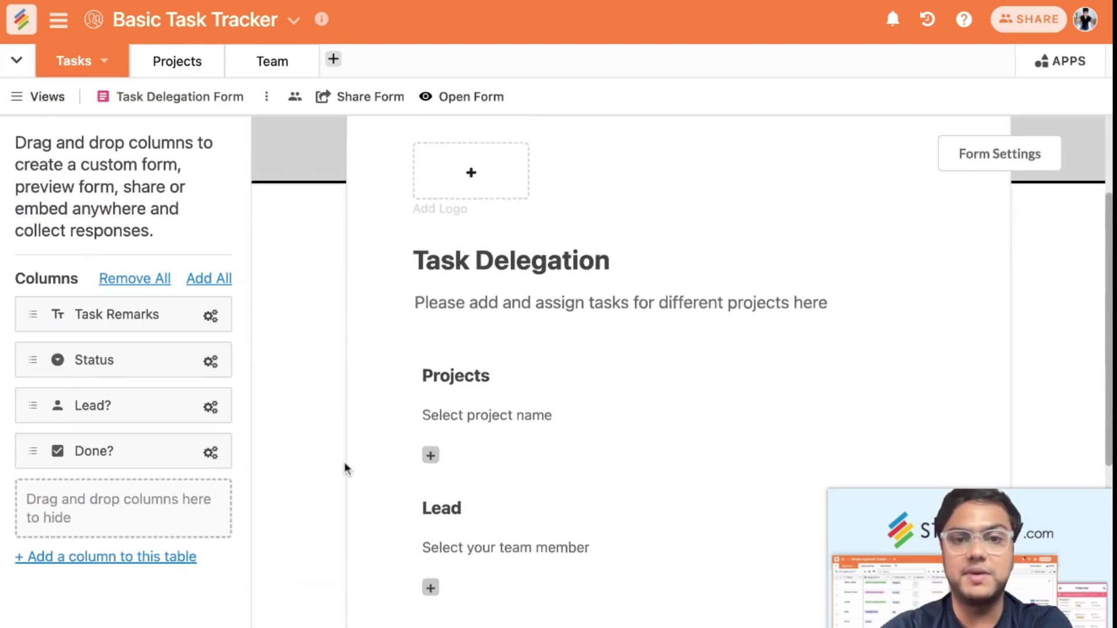
pyautogui.scroll(-3, 365, 425)
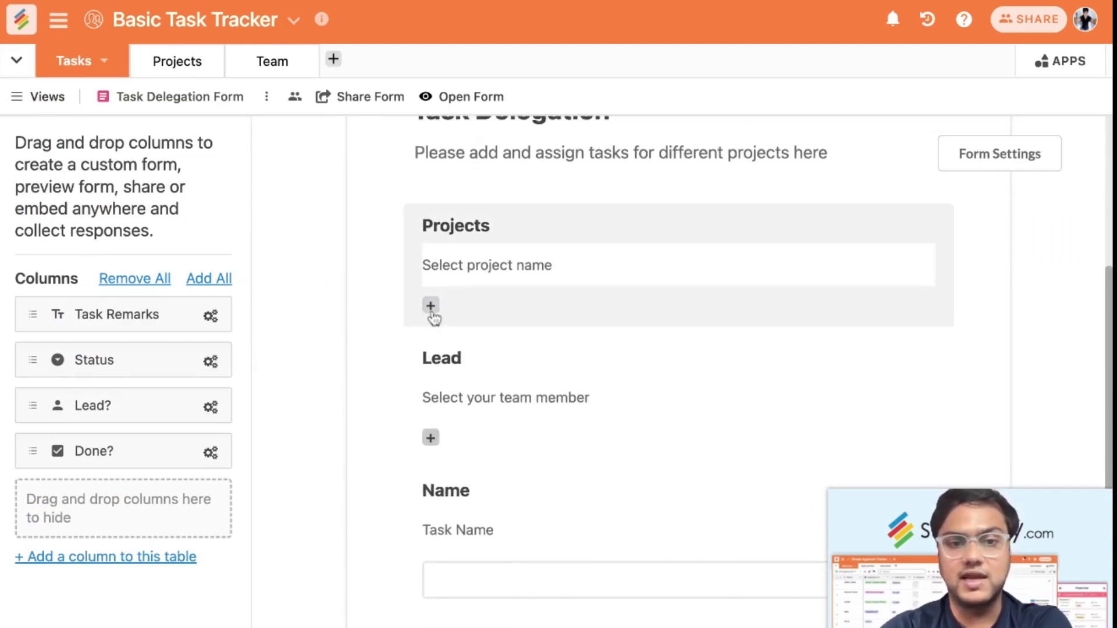
pyautogui.scroll(-1, 434, 317)
pyautogui.scroll(-1, 454, 273)
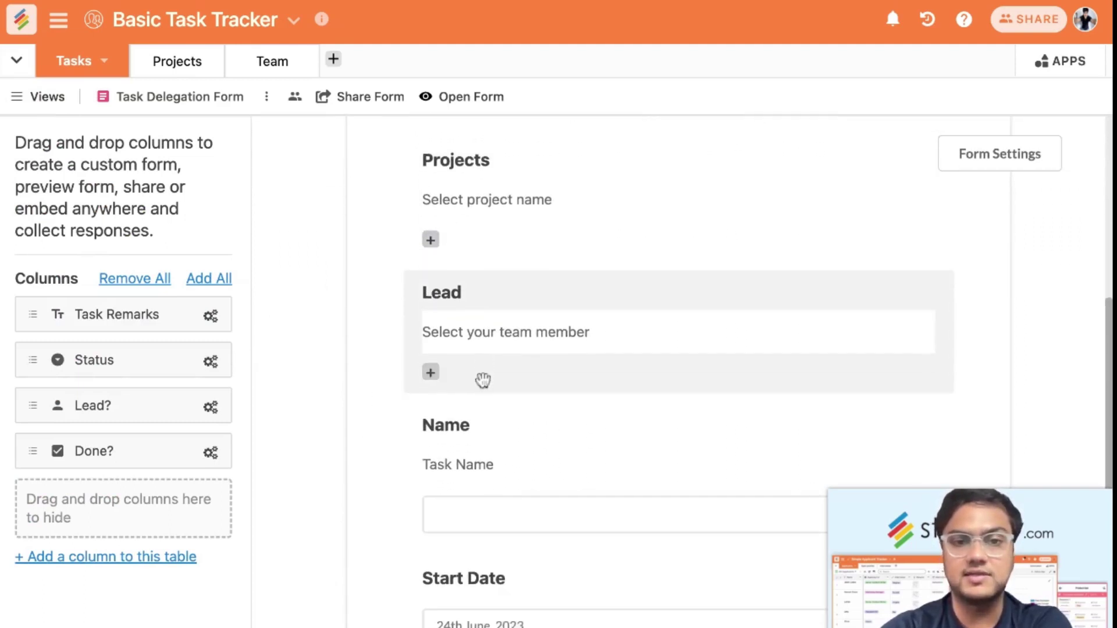
pyautogui.scroll(-4, 437, 348)
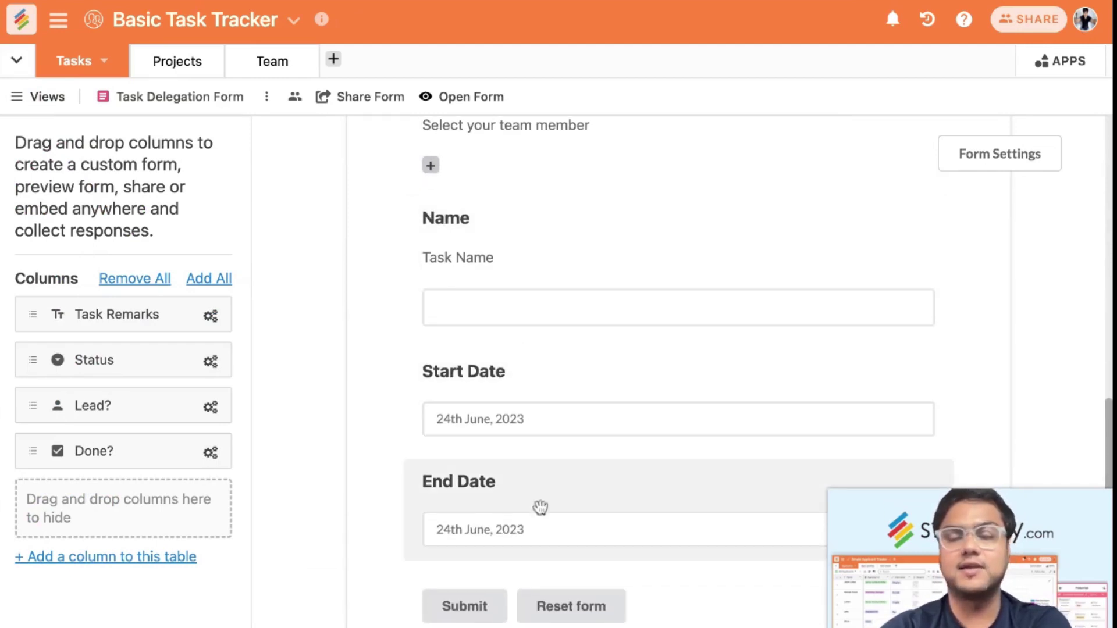
pyautogui.scroll(4, 540, 508)
# Open the live Task Delegation form and select Project 5 as the project and Member 4 as the lead
pyautogui.click(468, 96)
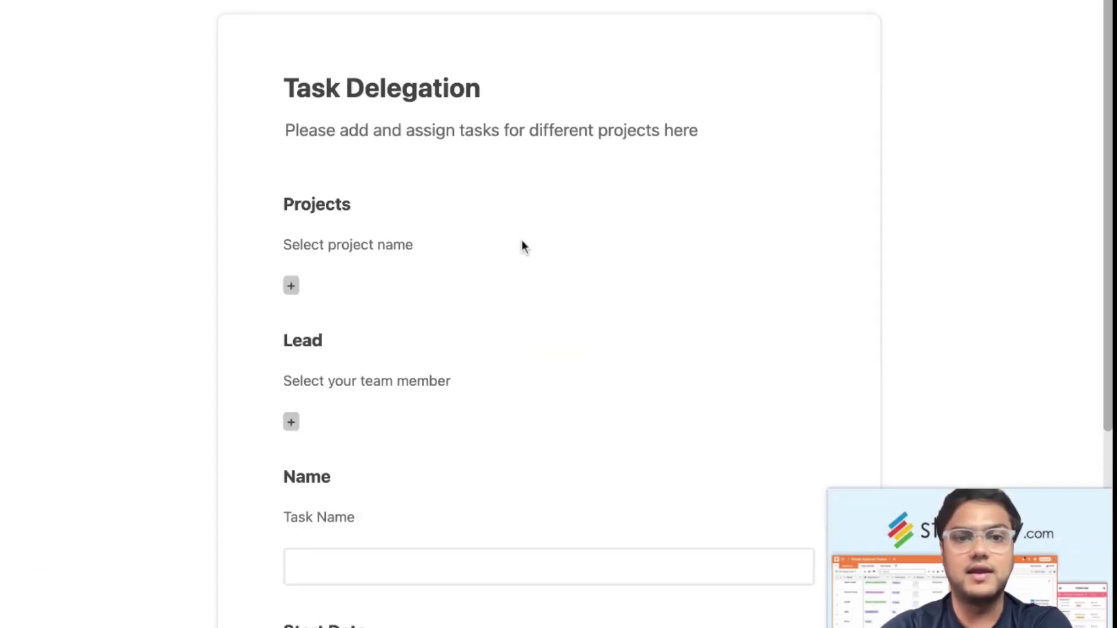
pyautogui.scroll(1, 294, 251)
pyautogui.scroll(-6, 589, 183)
pyautogui.scroll(6, 591, 187)
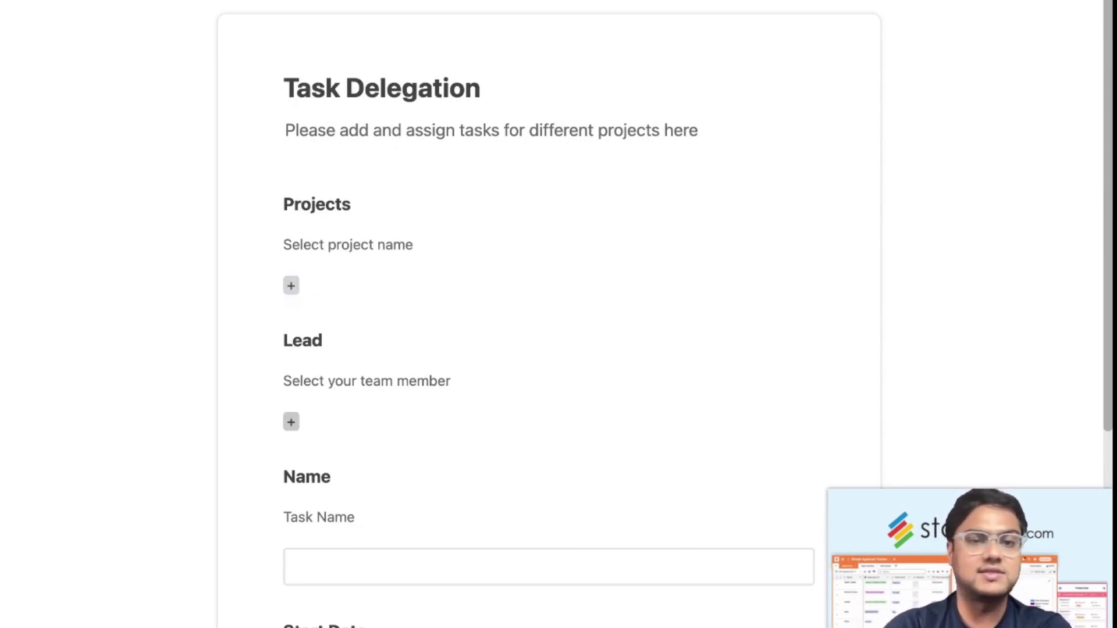
pyautogui.click(291, 285)
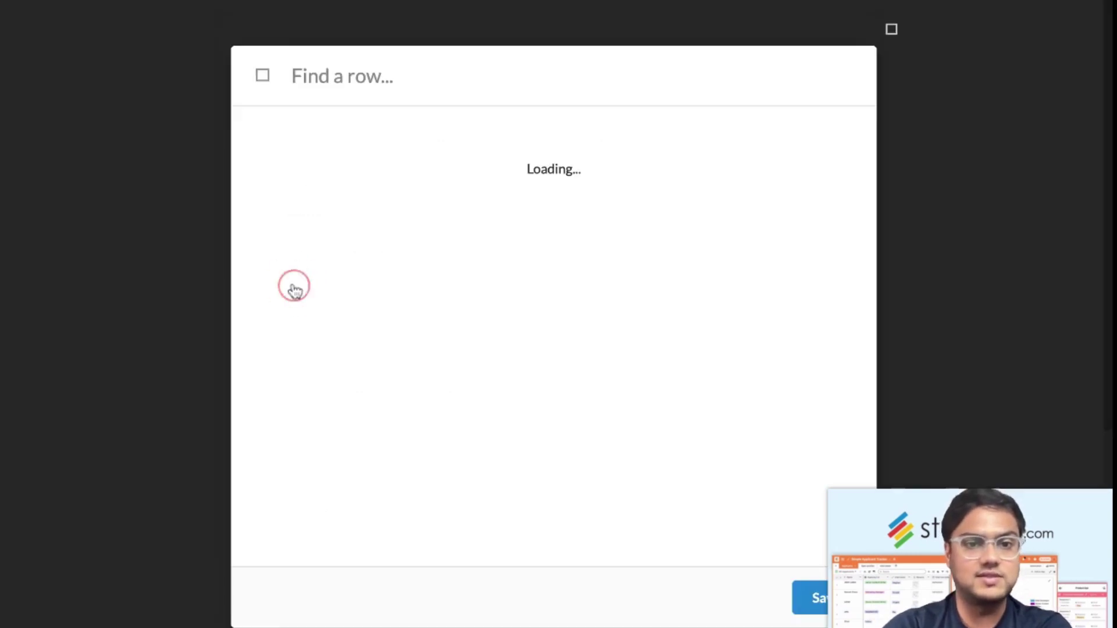
pyautogui.click(375, 351)
pyautogui.click(812, 611)
pyautogui.click(290, 423)
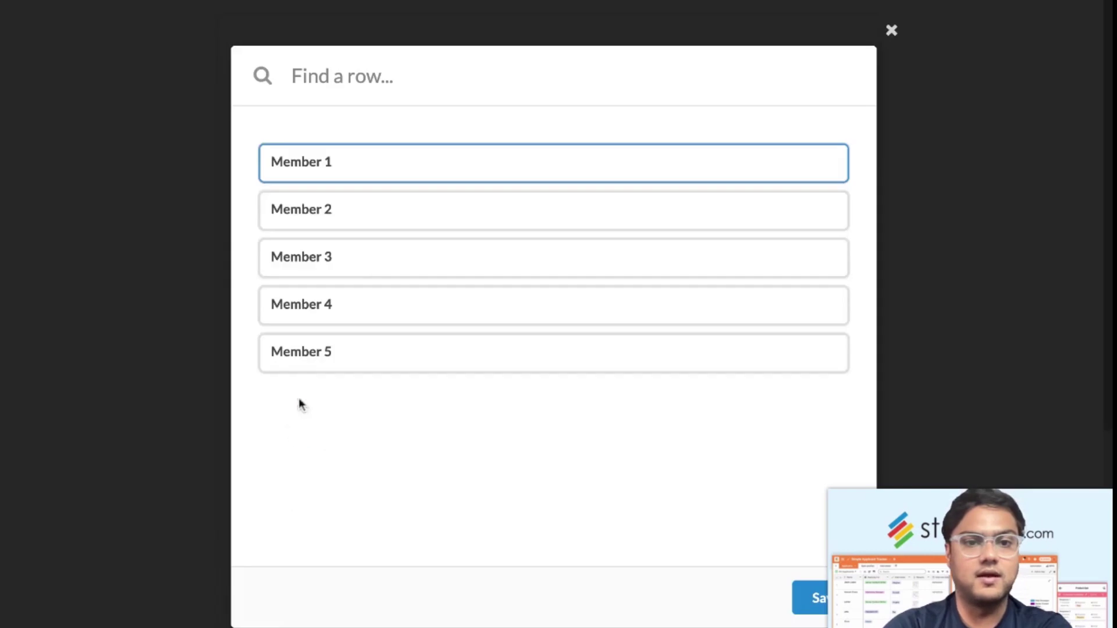
pyautogui.click(362, 317)
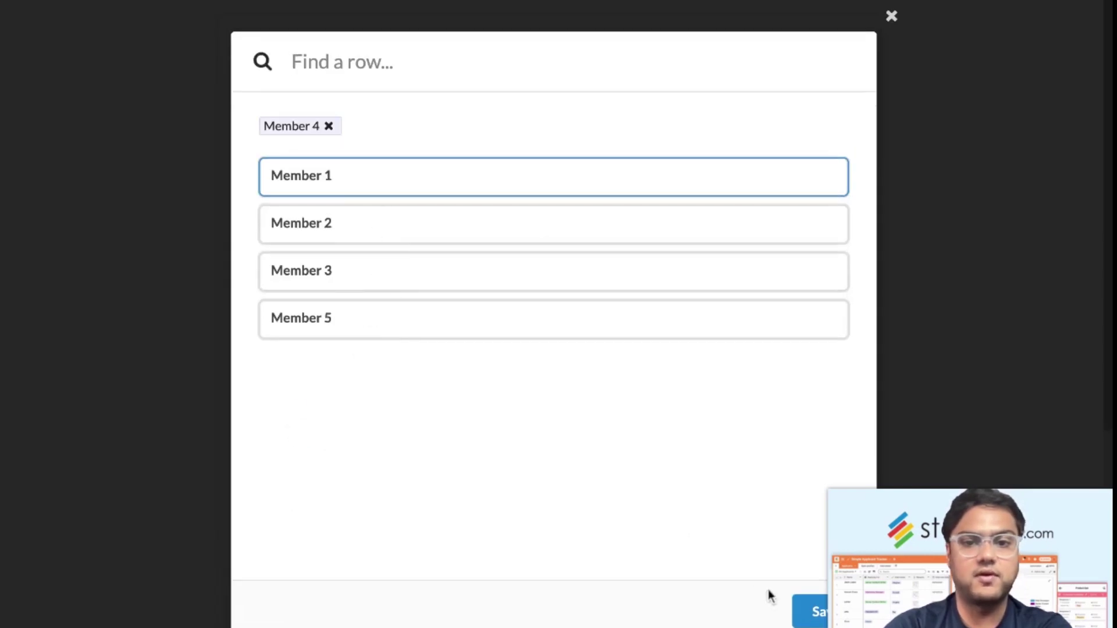
pyautogui.click(805, 611)
# Enter "Task 12" as the task name in the form
pyautogui.scroll(-3, 529, 447)
pyautogui.click(400, 373)
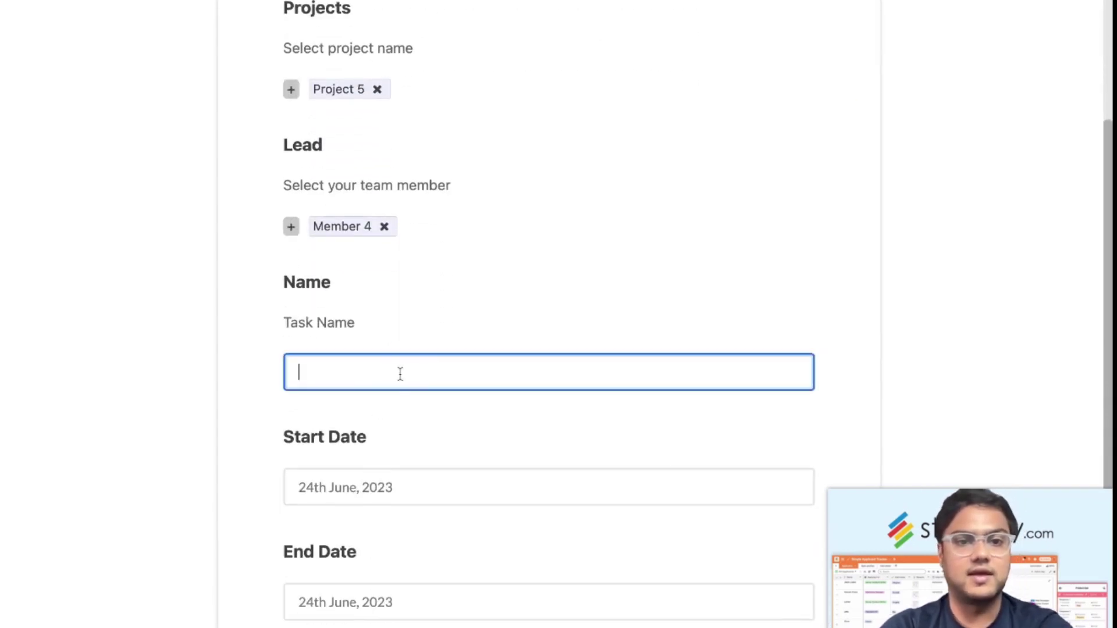
pyautogui.write('Task 12')
# Set the start date to 27th June, 2023 and the end date to 29th June, 2023, and submit the form
pyautogui.scroll(-2, 483, 472)
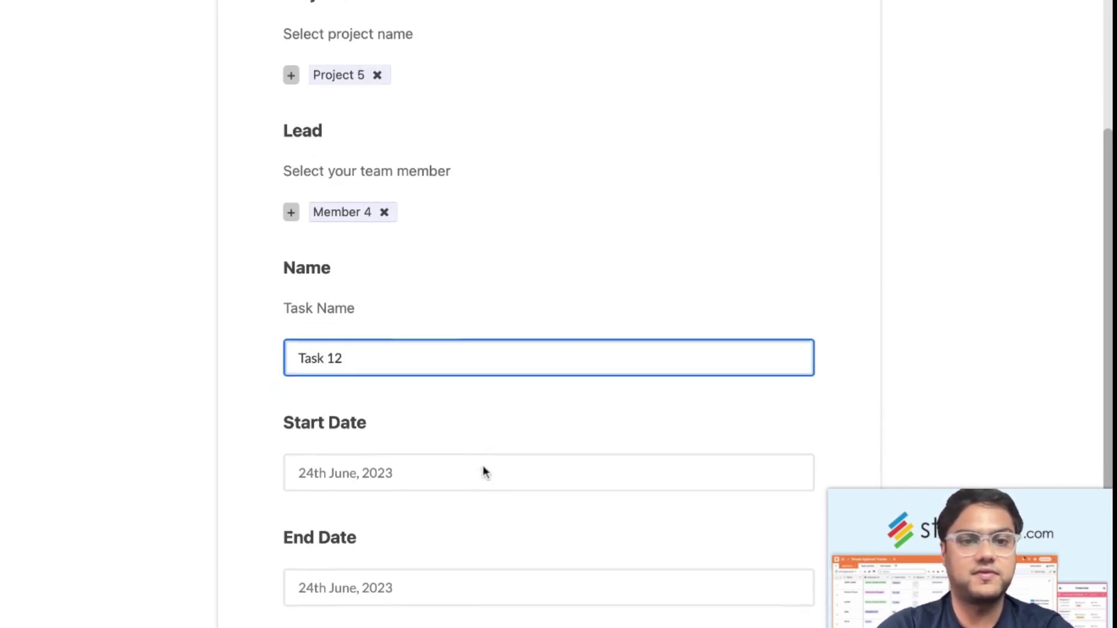
pyautogui.click(431, 426)
pyautogui.click(357, 367)
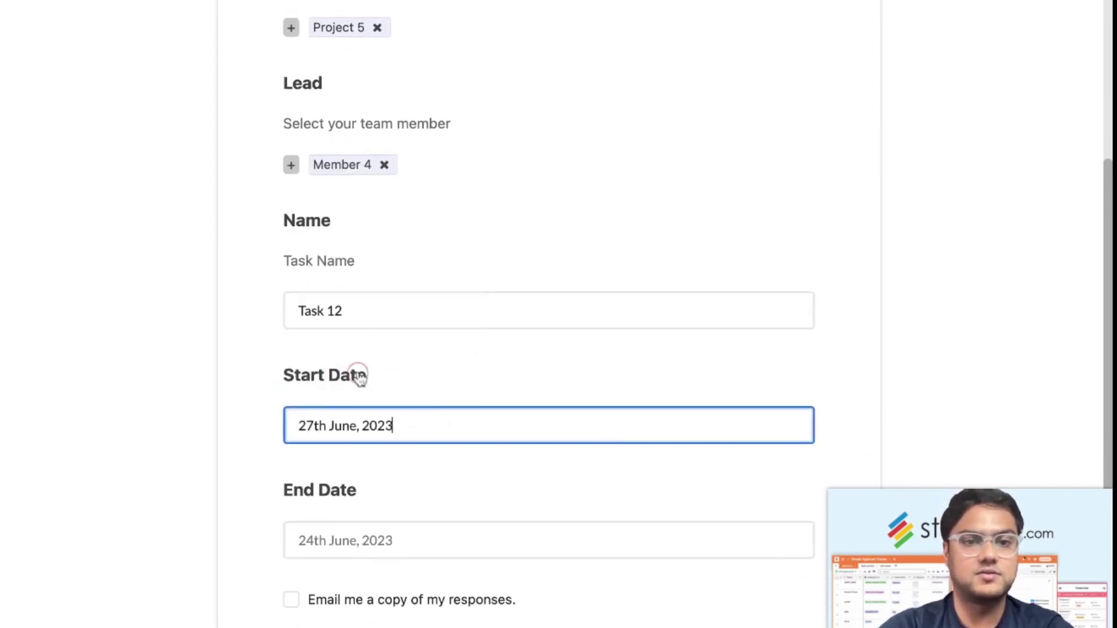
pyautogui.click(364, 537)
pyautogui.click(411, 483)
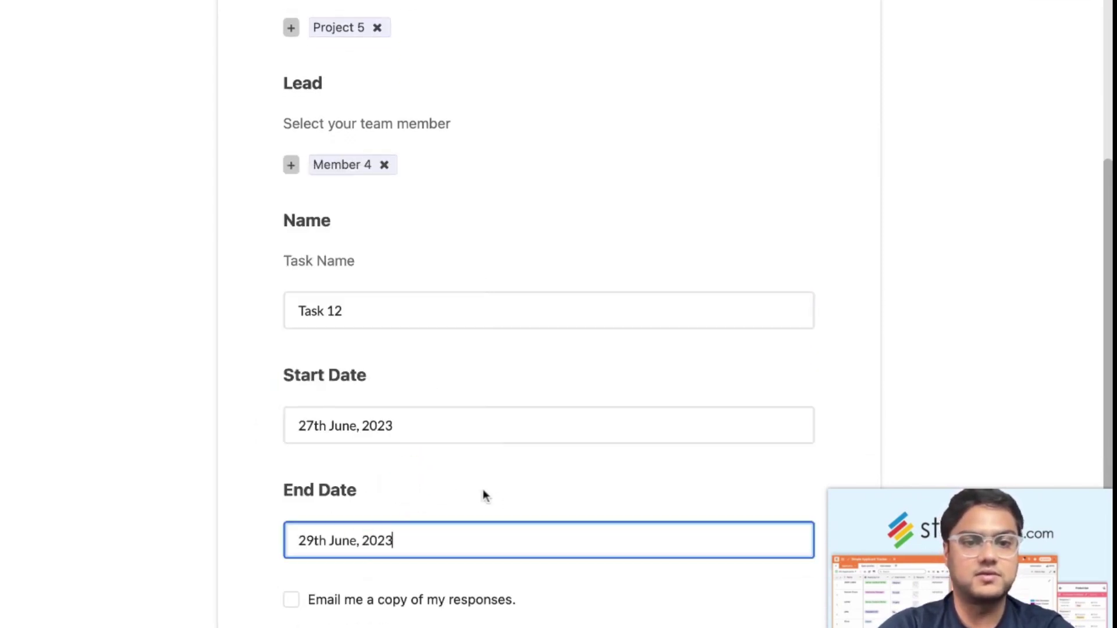
pyautogui.scroll(-3, 494, 497)
pyautogui.click(324, 601)
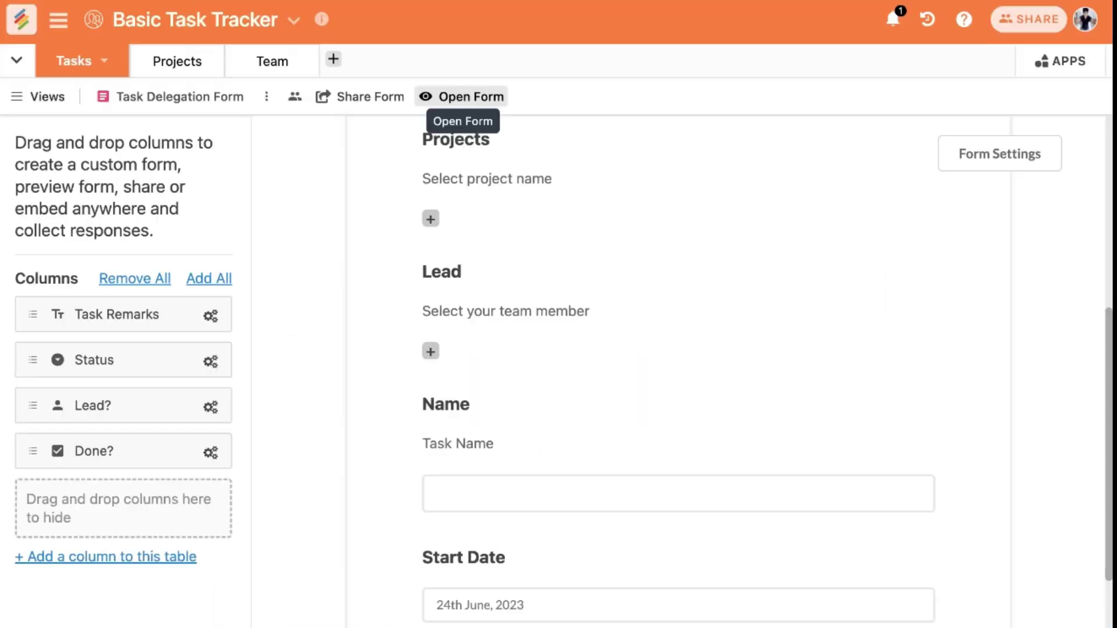
# Return to the All Tasks view of the Tasks table
pyautogui.click(47, 98)
pyautogui.click(80, 170)
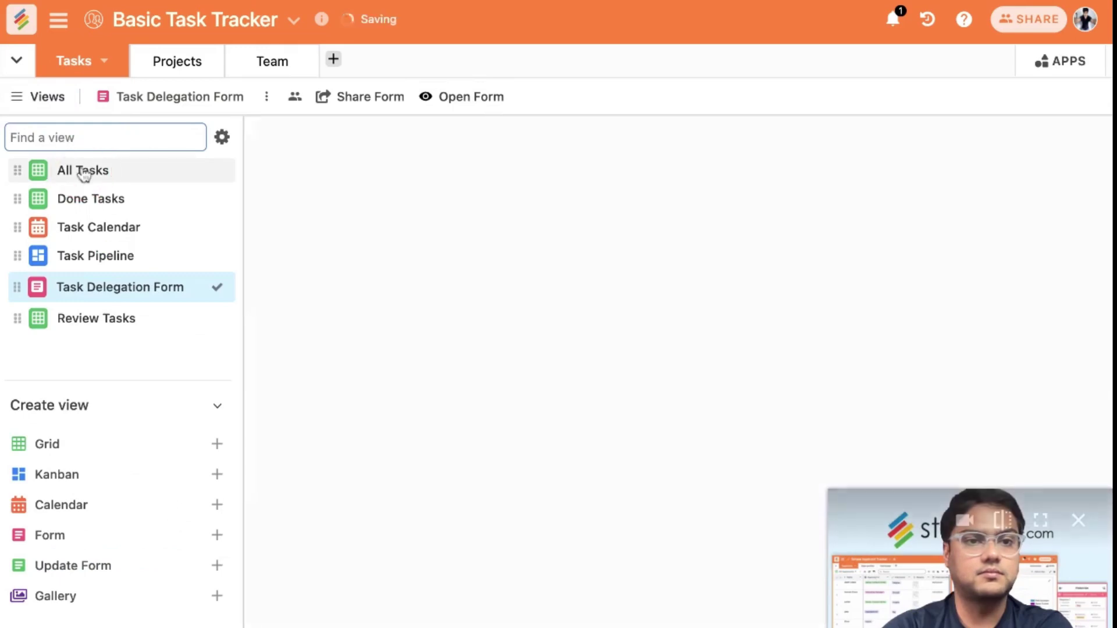
# Review the new Task 12 row and assign the first listed collaborator in its Lead? column
pyautogui.scroll(-1, 698, 488)
pyautogui.hscroll(4, 696, 486)
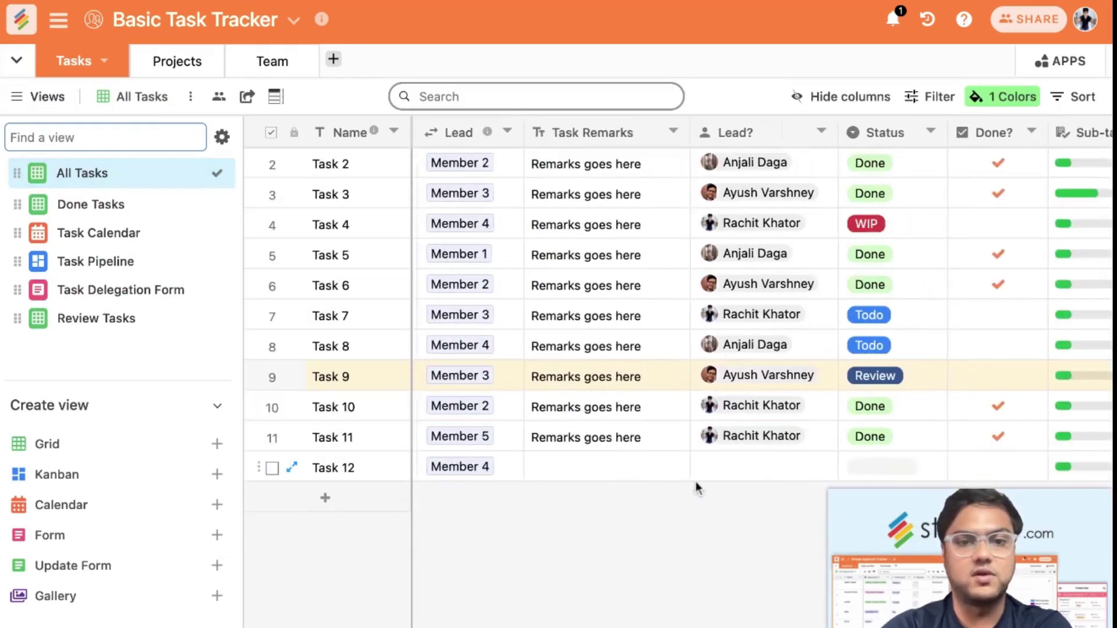
pyautogui.hscroll(-4, 696, 487)
pyautogui.hscroll(10, 695, 480)
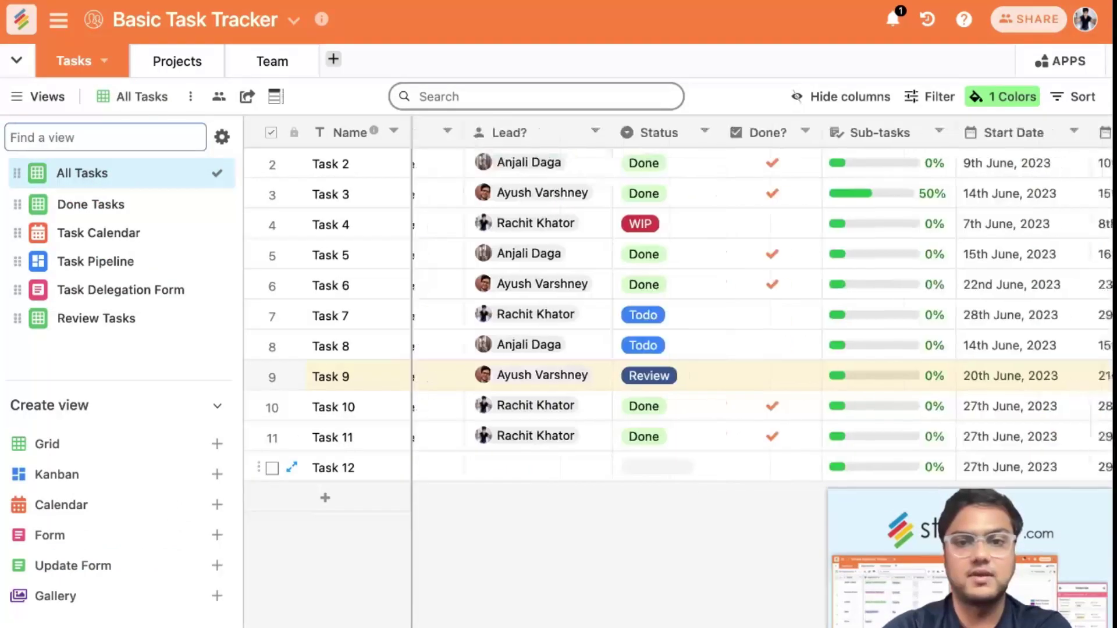
pyautogui.hscroll(-9, 696, 481)
pyautogui.hscroll(-2, 640, 472)
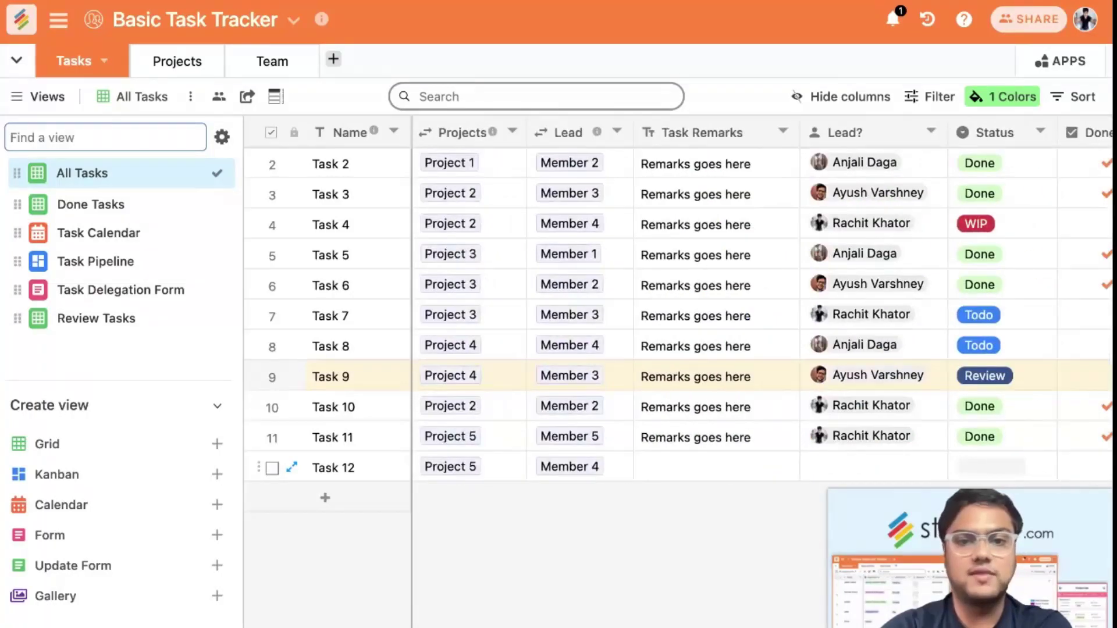
pyautogui.hscroll(5, 640, 471)
pyautogui.click(638, 467)
pyautogui.click(639, 470)
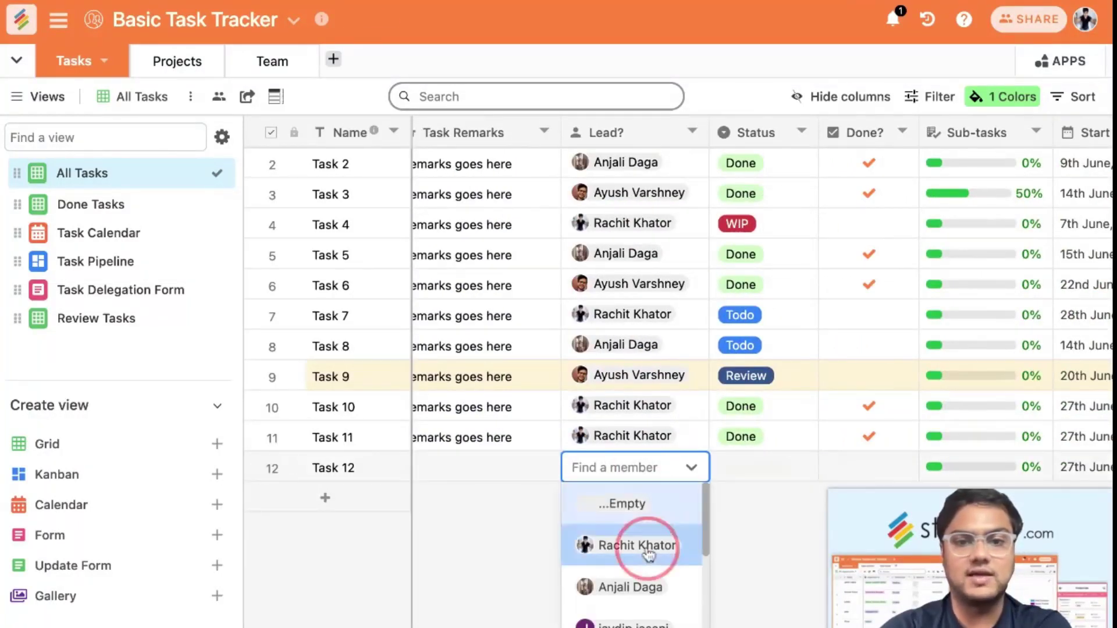
pyautogui.click(619, 545)
pyautogui.click(764, 469)
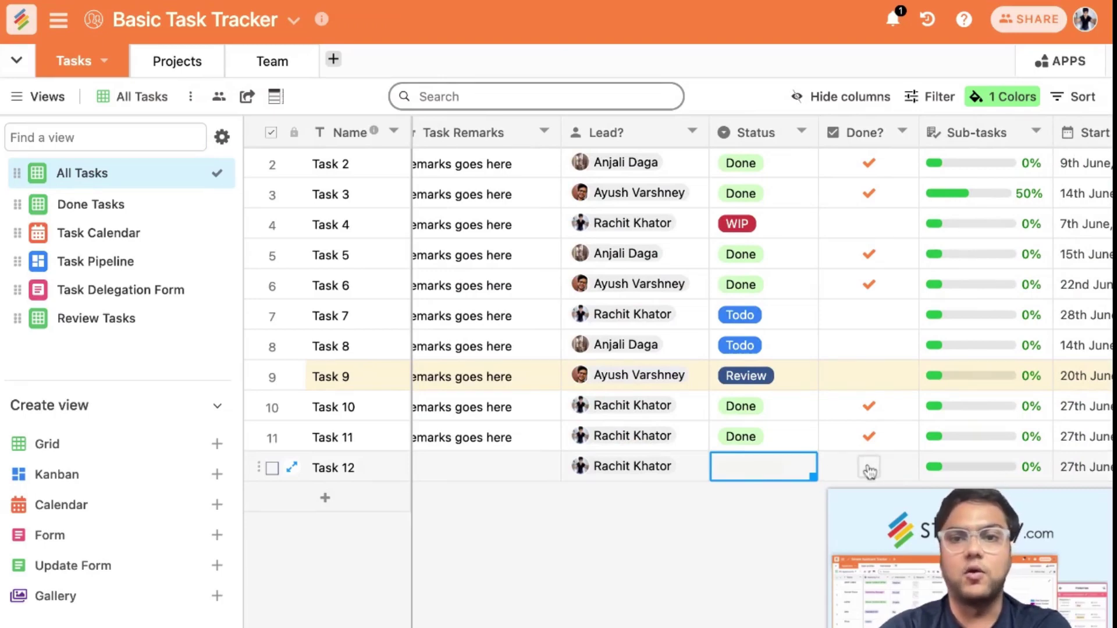
# Examine Task 12's remaining columns and the Sub-tasks column's properties, and close the properties unchanged
pyautogui.hscroll(6, 869, 470)
pyautogui.scroll(1, 869, 470)
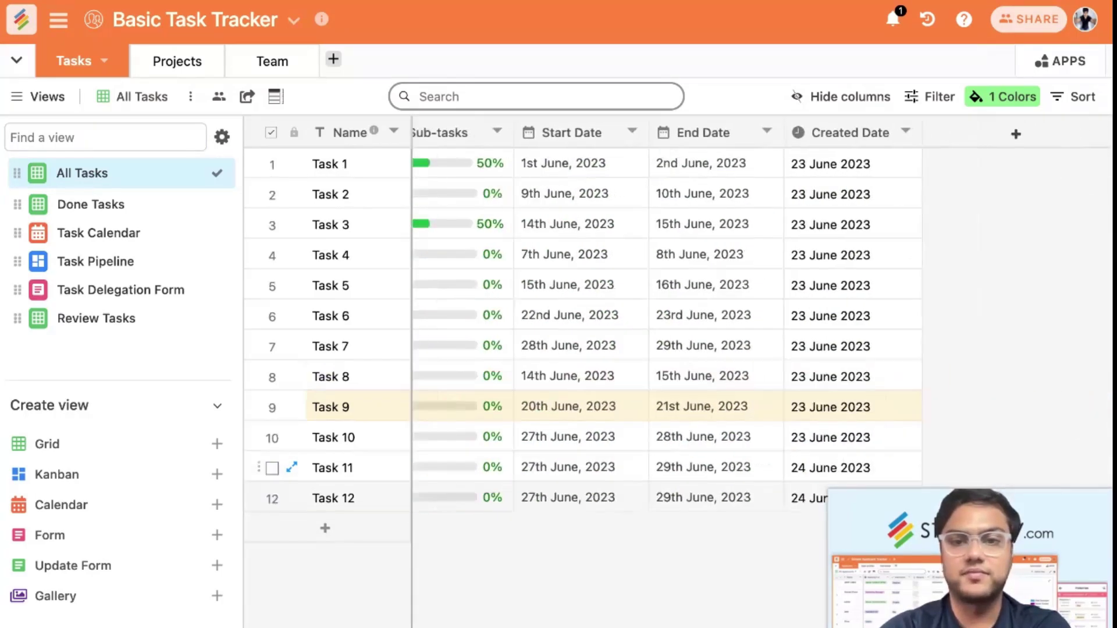
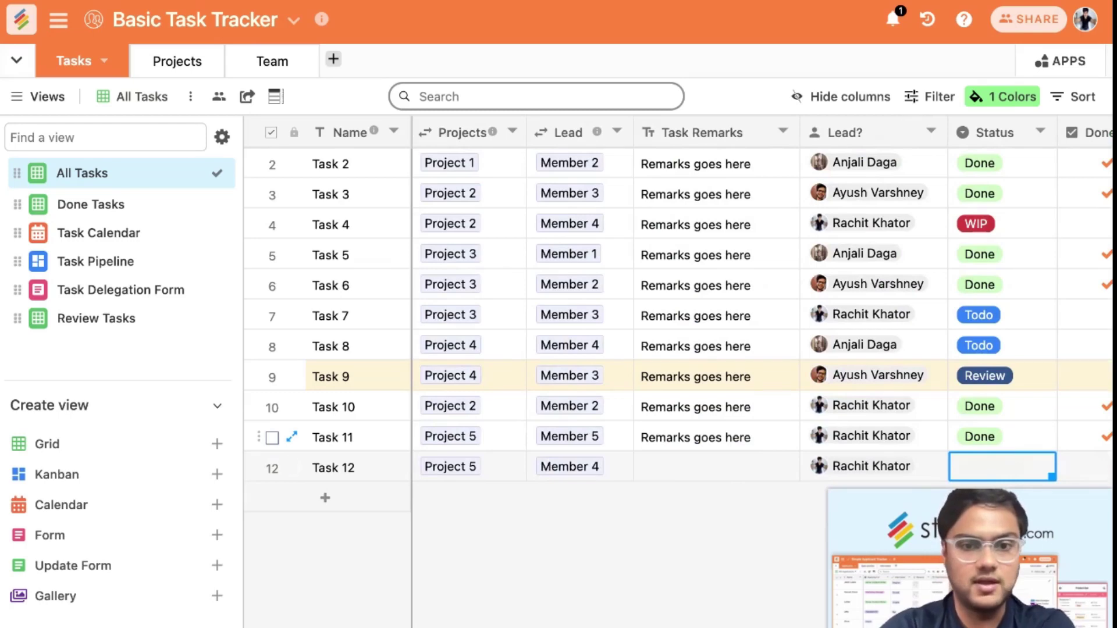
pyautogui.hscroll(7, 664, 471)
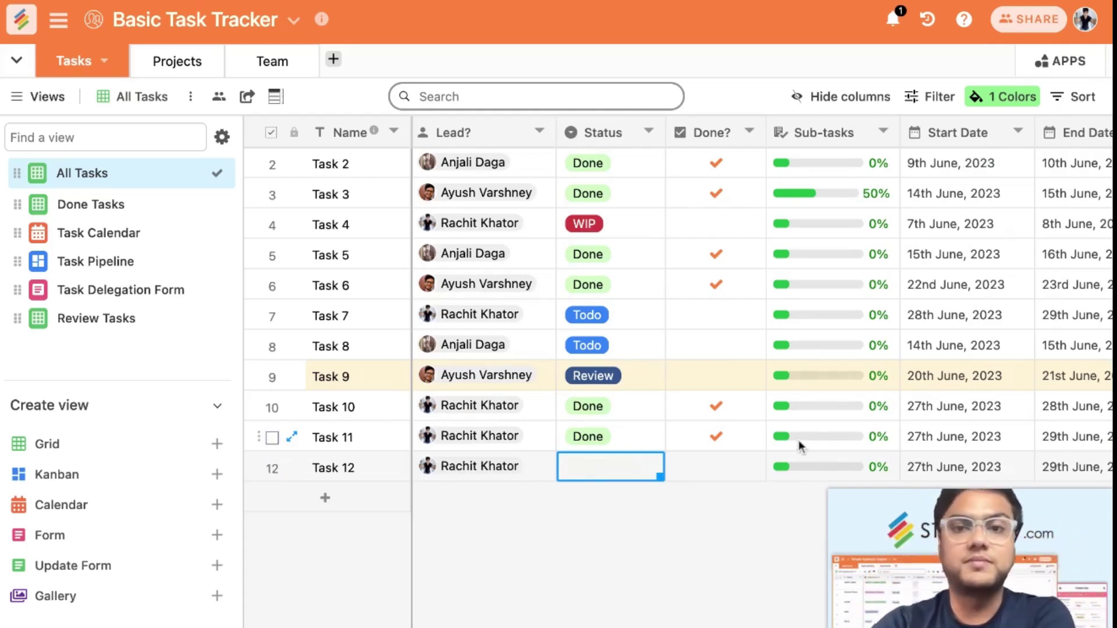
pyautogui.hscroll(3, 798, 440)
pyautogui.doubleClick(719, 137)
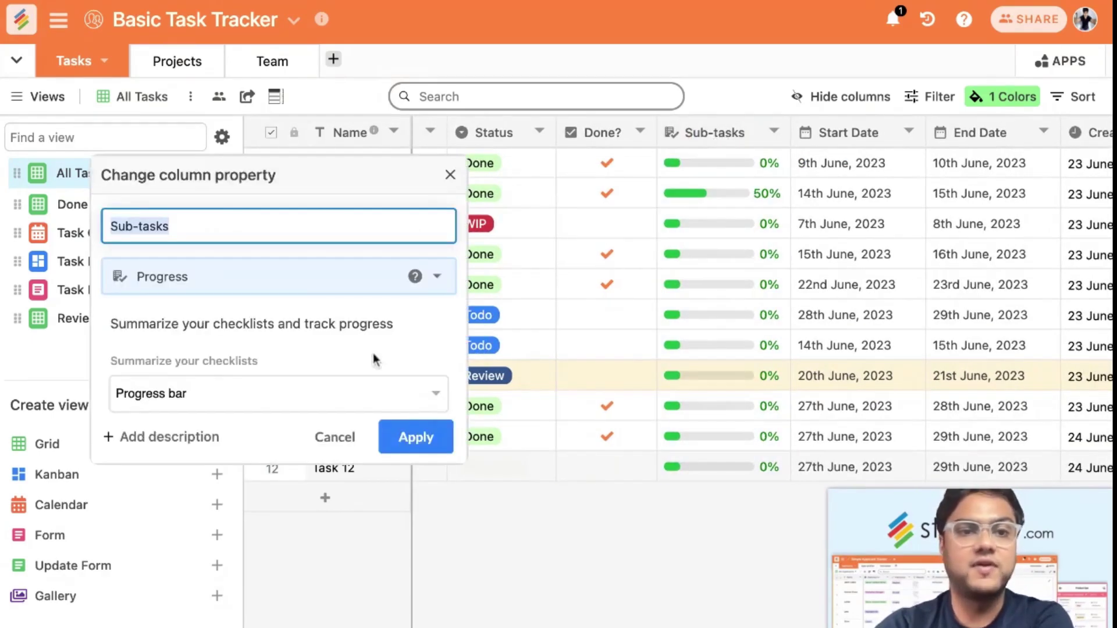
pyautogui.click(452, 176)
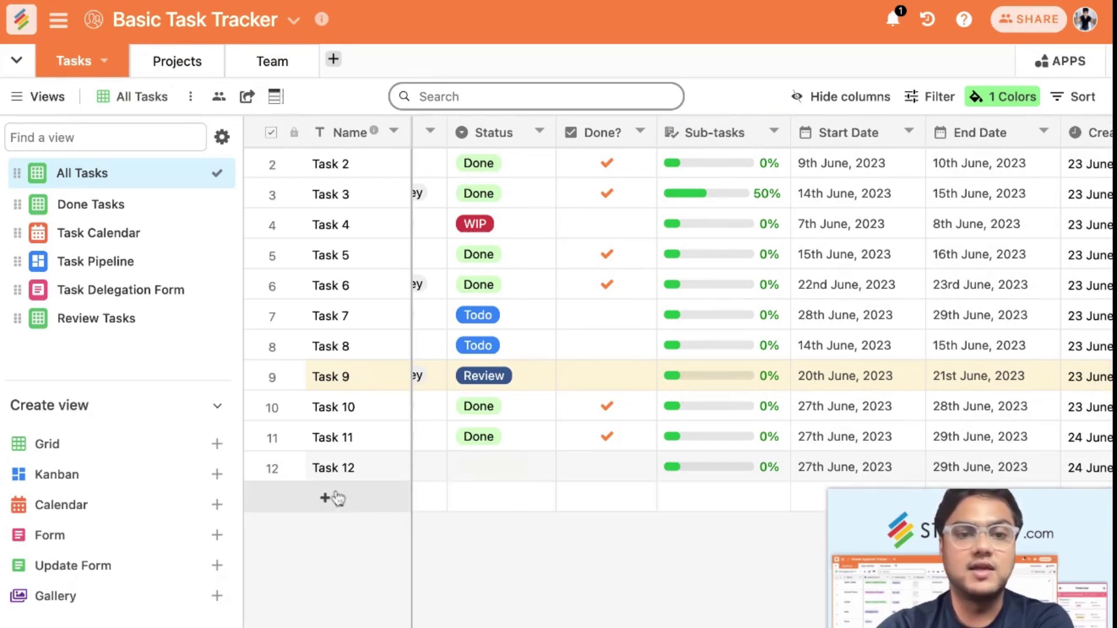
# Open the expanded record of Task 12 and look through its fields
pyautogui.click(291, 470)
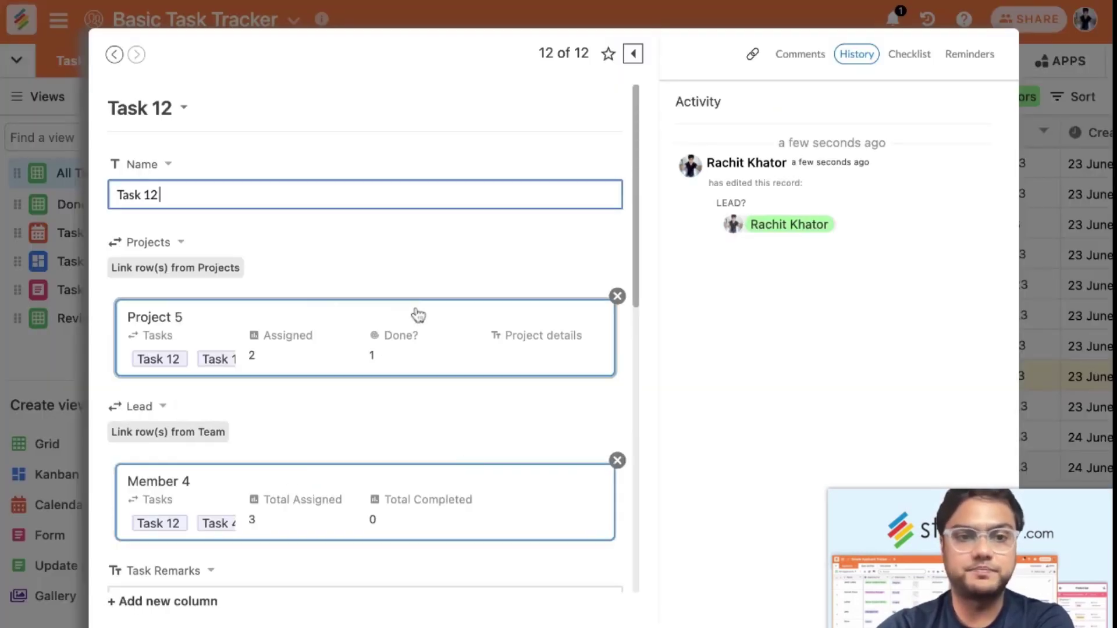
pyautogui.scroll(-5, 416, 318)
pyautogui.scroll(-5, 415, 414)
pyautogui.scroll(10, 414, 413)
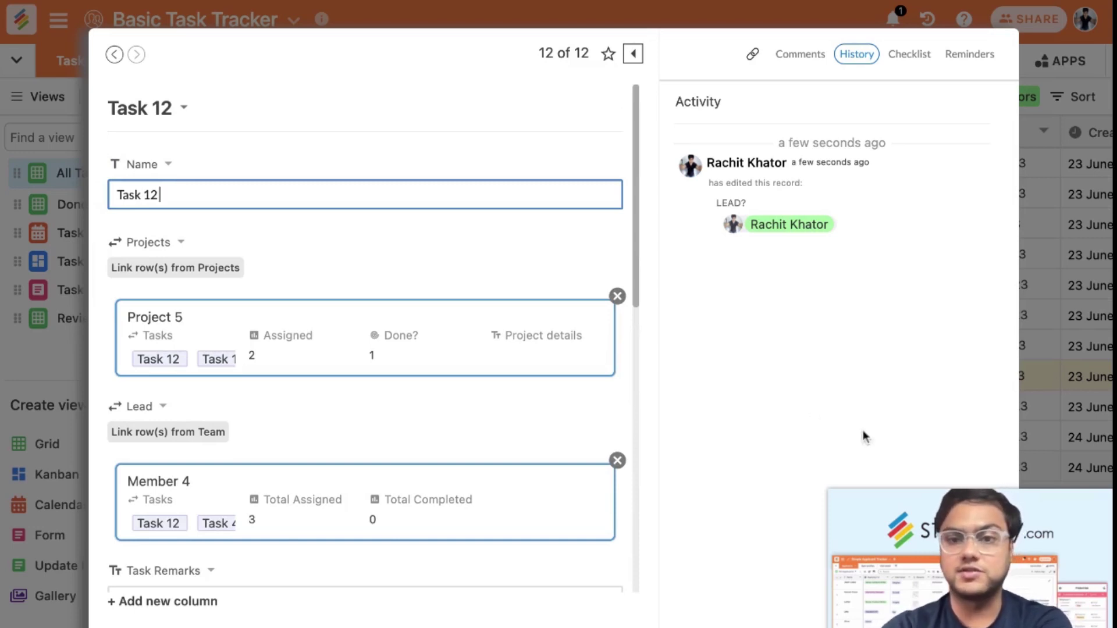
# Post the comment "What's going on" on Task 12, mentioning the first suggested collaborator
pyautogui.click(794, 57)
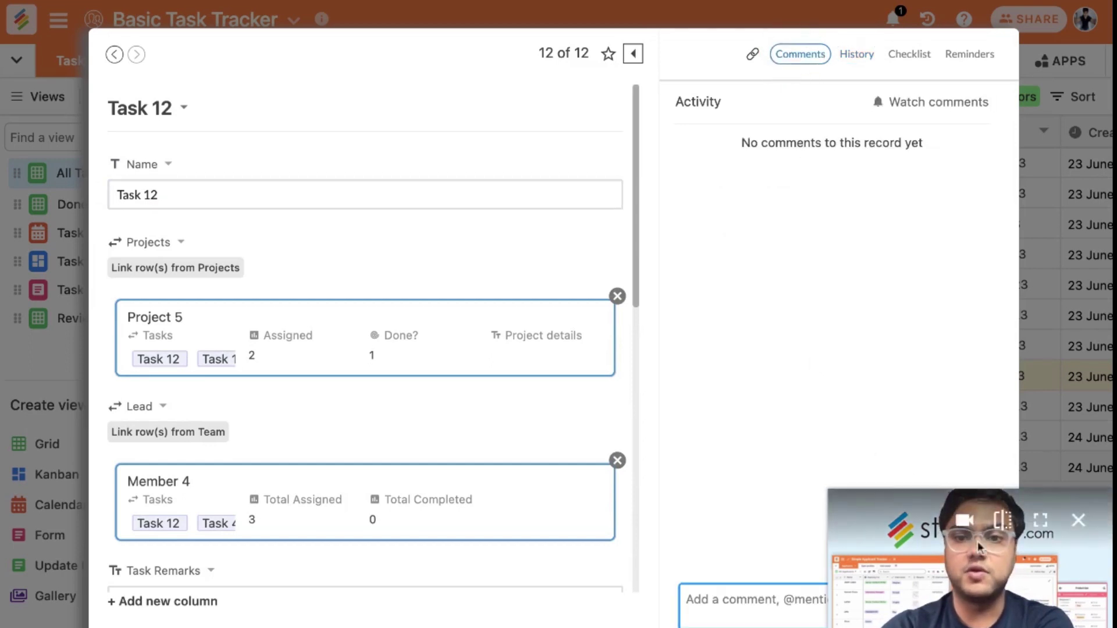
pyautogui.click(810, 590)
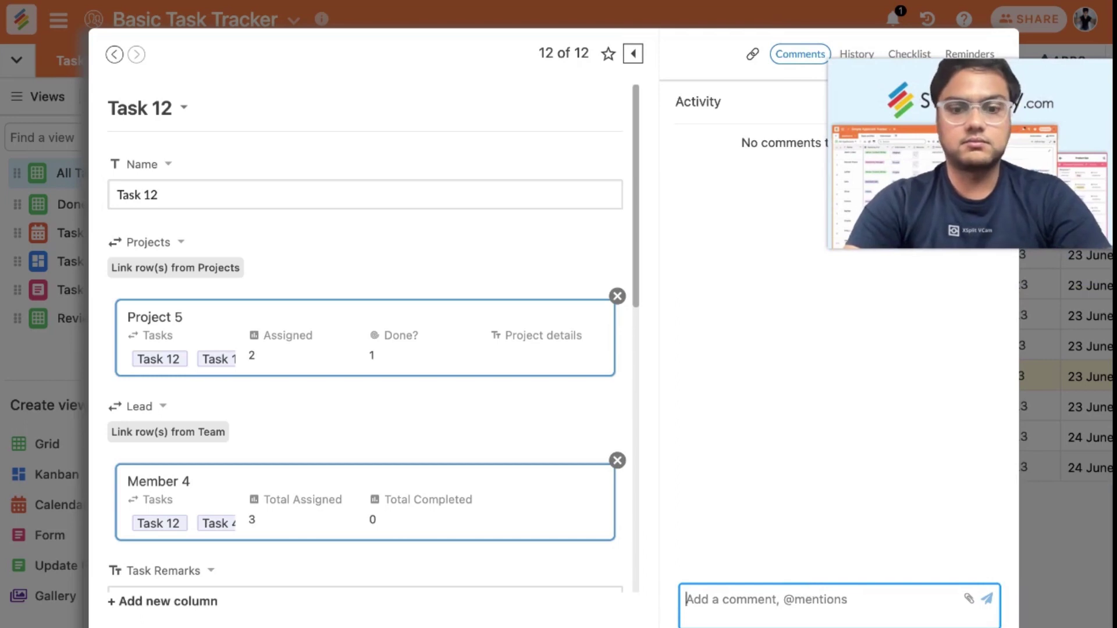
pyautogui.write("What's going on @T")
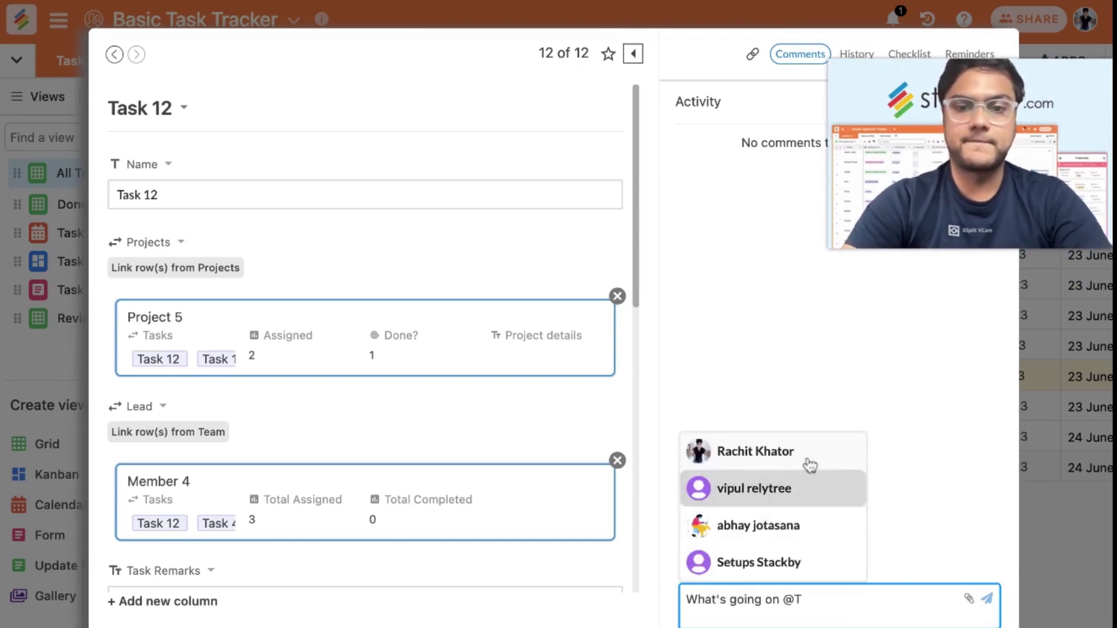
pyautogui.click(808, 463)
pyautogui.press('Return')
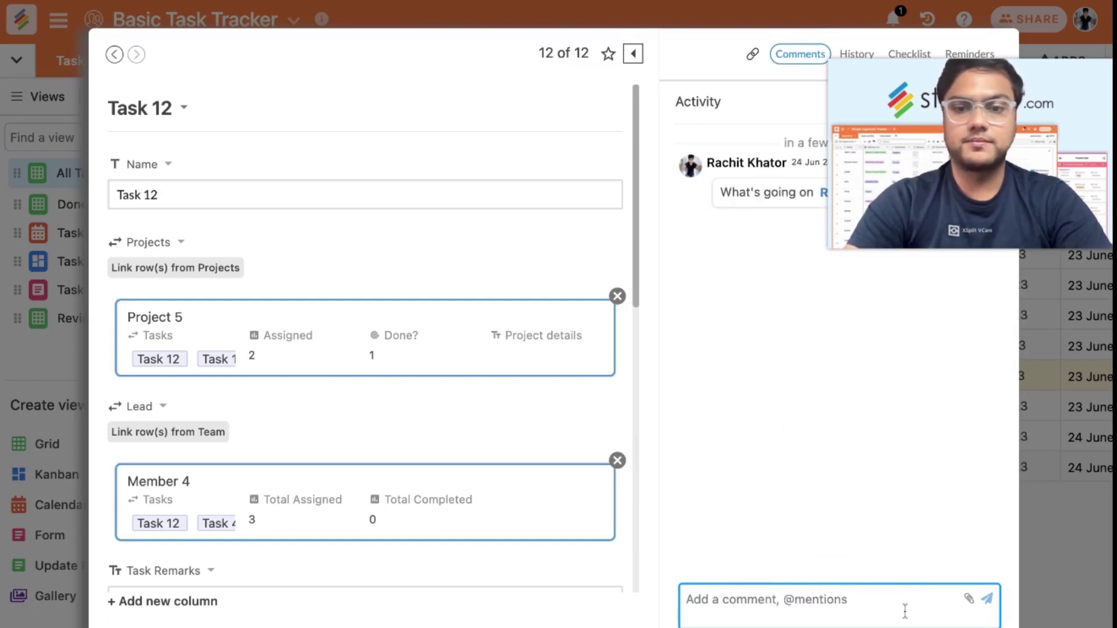
# View the activity history of Task 12
pyautogui.moveTo(1003, 206)
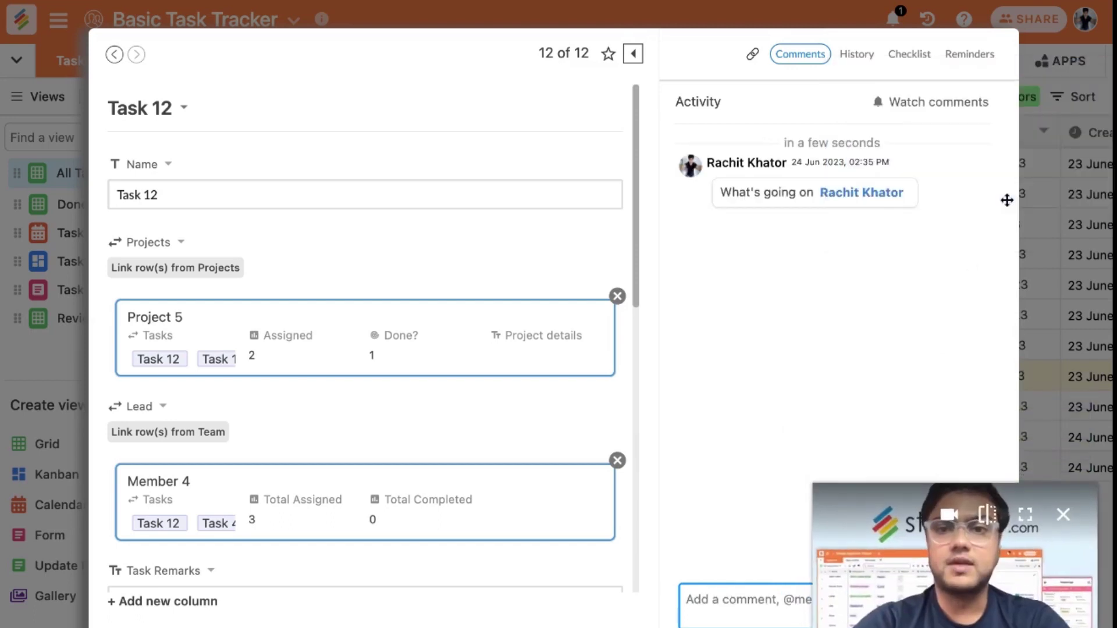
pyautogui.click(859, 58)
pyautogui.click(912, 54)
pyautogui.click(856, 54)
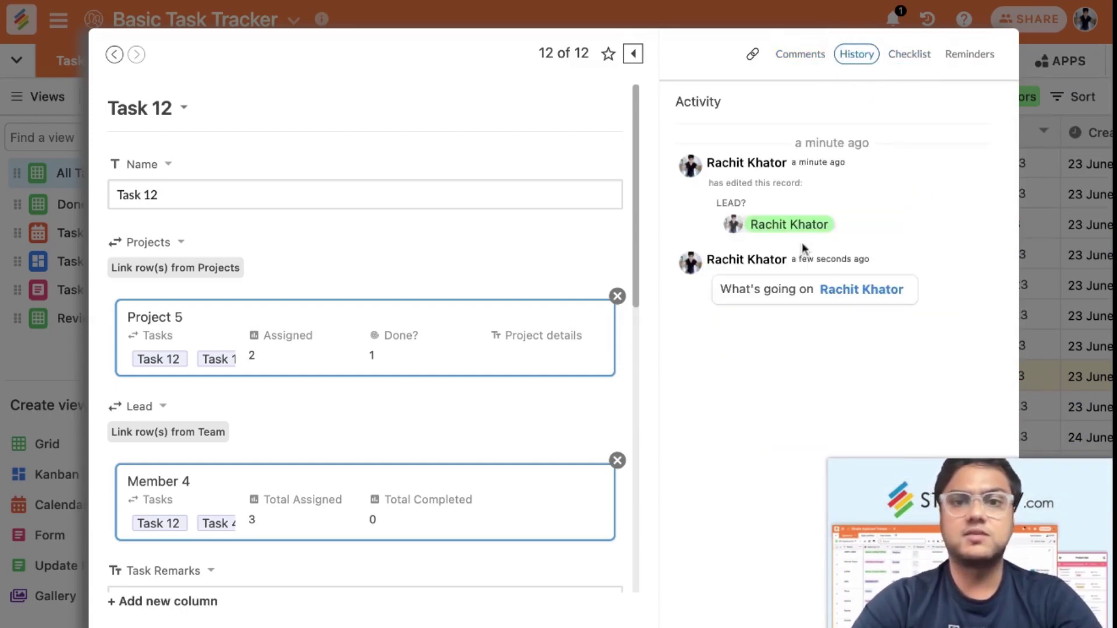
# Create a checklist for Task 12 and rename it "Sub Tasks"
pyautogui.click(902, 56)
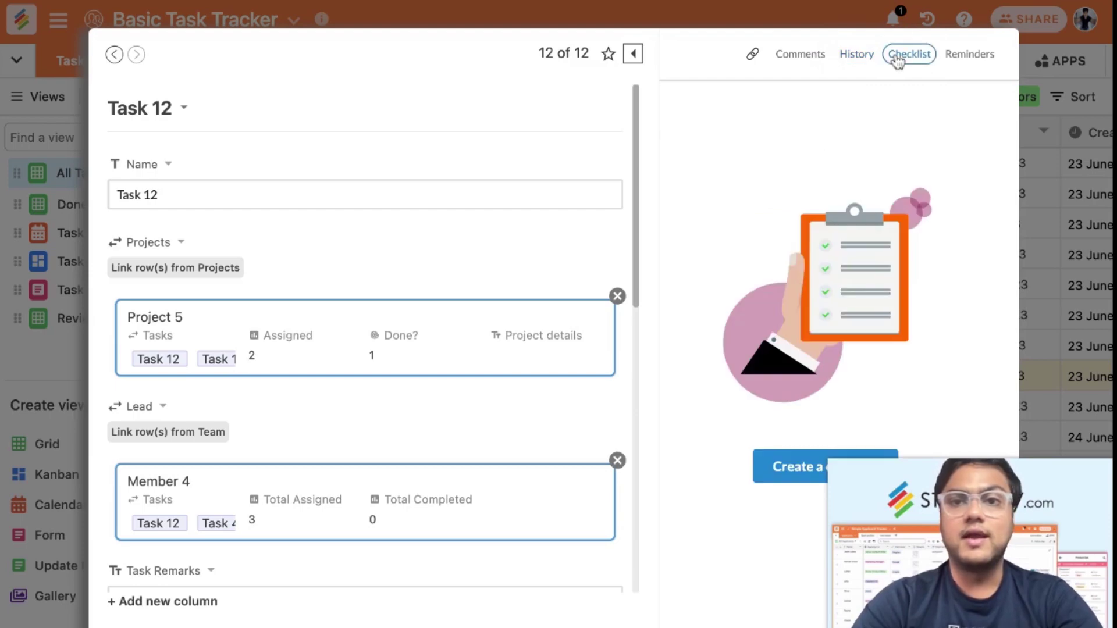
pyautogui.moveTo(975, 519); pyautogui.dragTo(988, 555)
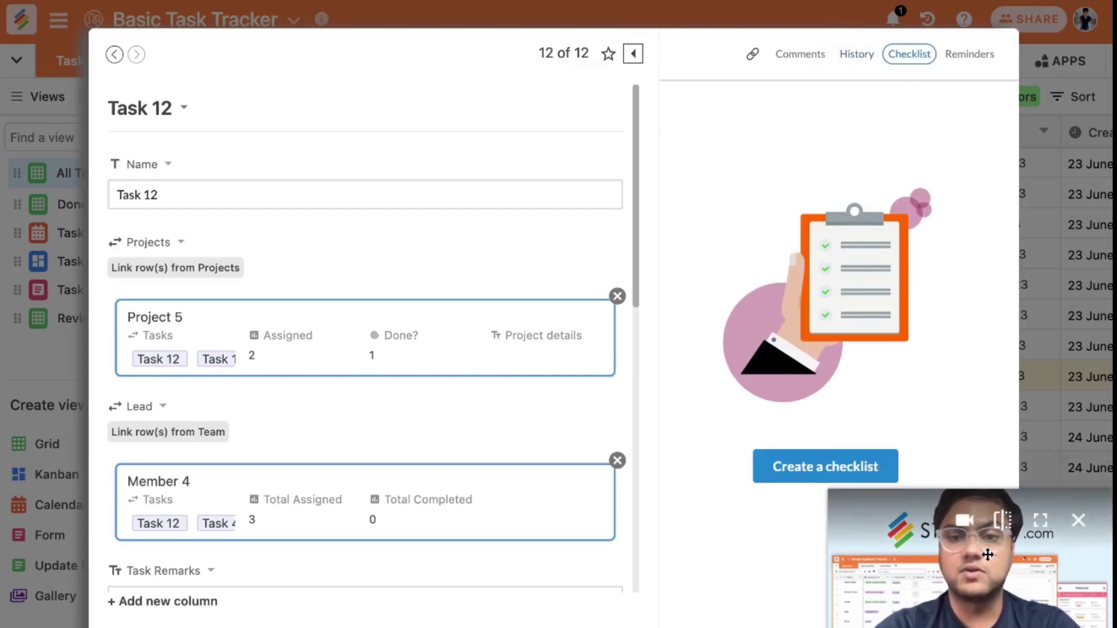
pyautogui.click(821, 471)
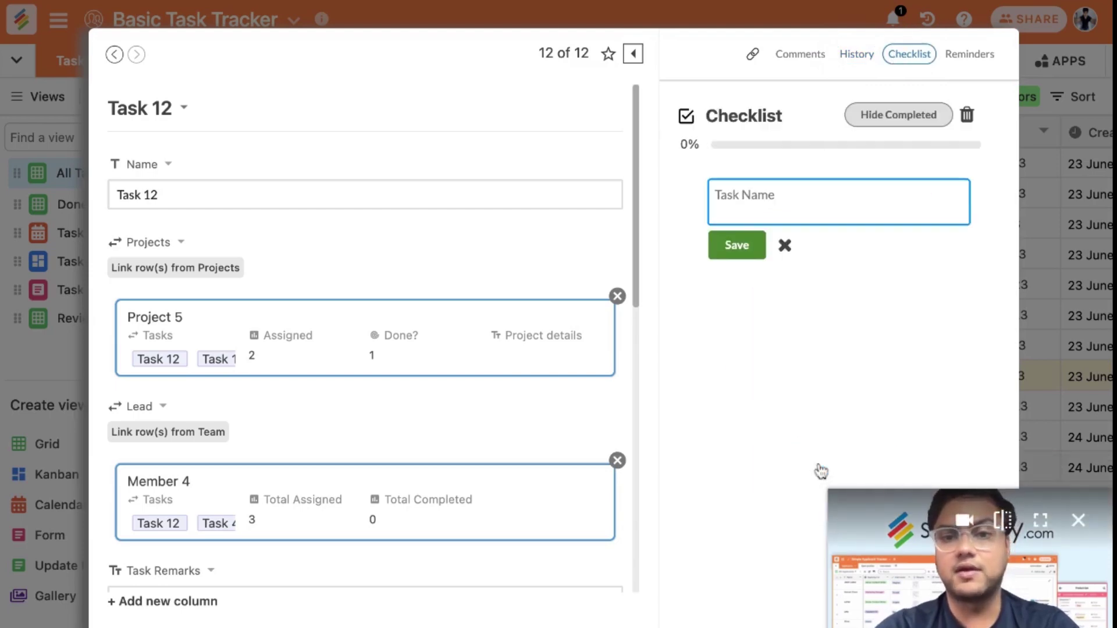
pyautogui.click(748, 113)
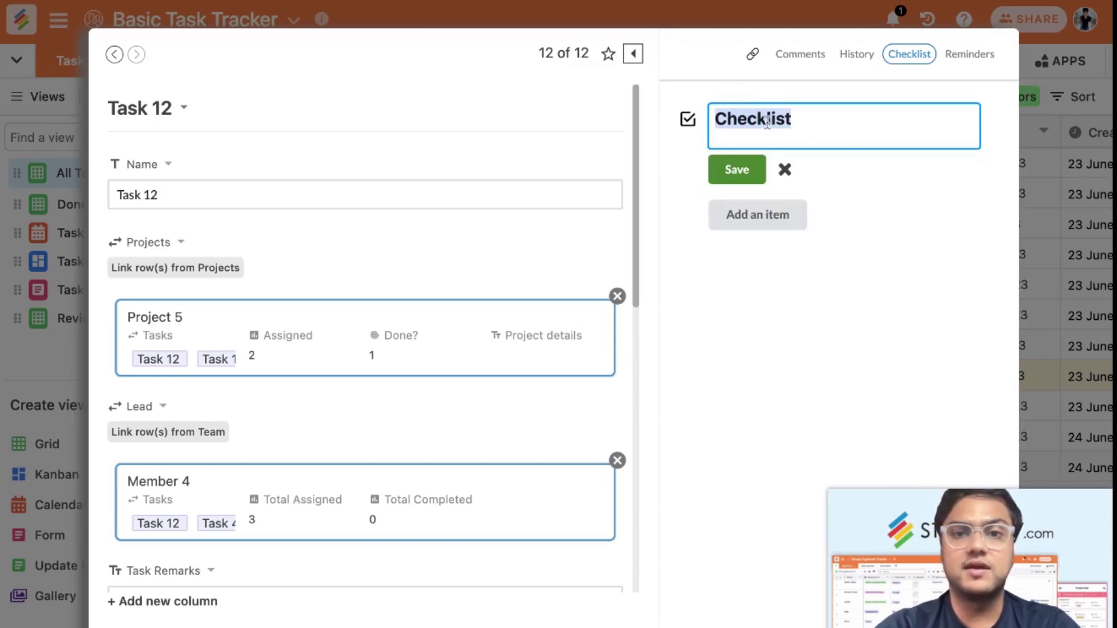
pyautogui.write('Sub Tasks')
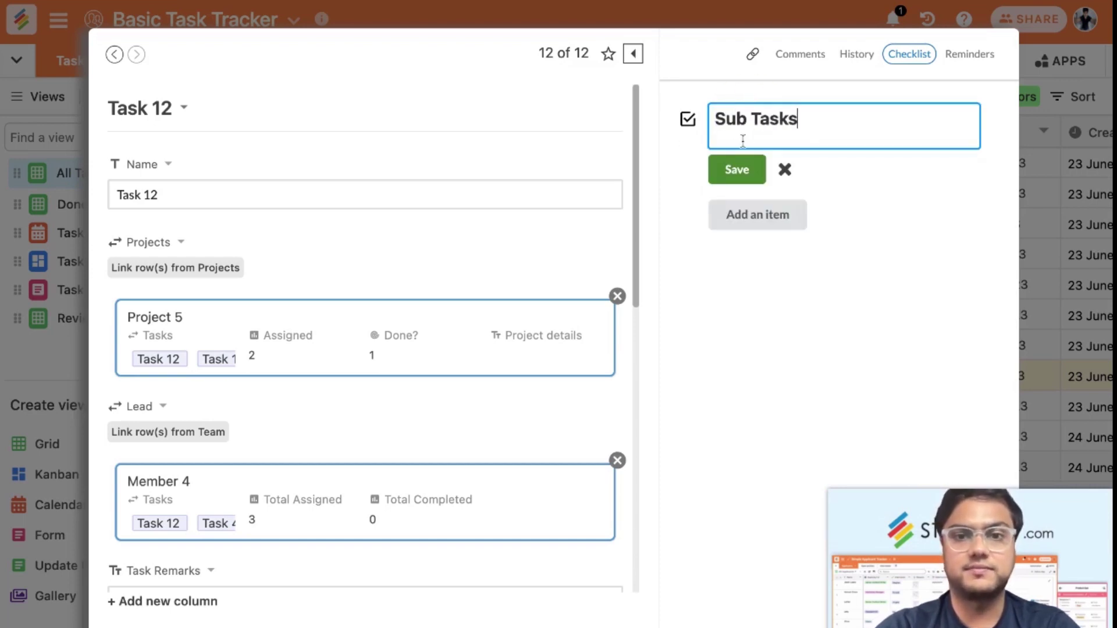
pyautogui.click(735, 168)
# Add the items "Todo 1" and "Todo 2" to the Sub Tasks checklist
pyautogui.click(760, 160)
pyautogui.write('Todo 1')
pyautogui.press('Return')
pyautogui.write('Tod')
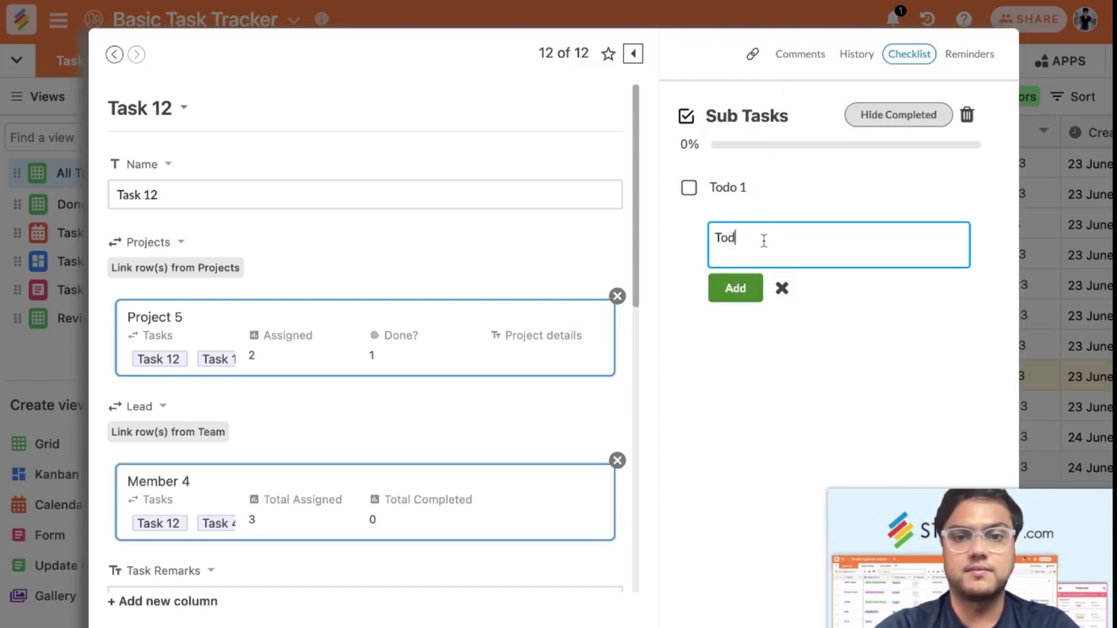
pyautogui.write('o 2')
pyautogui.press('Return')
# Mark Todo 1 as completed in the checklist, and check and uncheck Todo 2
pyautogui.click(689, 188)
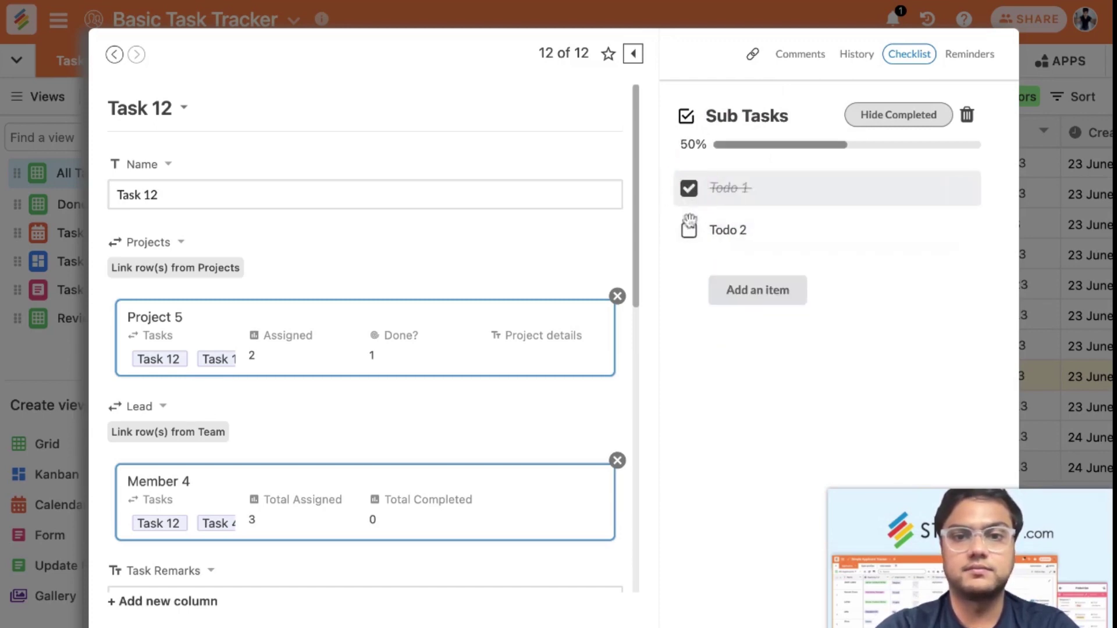
pyautogui.click(689, 230)
pyautogui.click(689, 230)
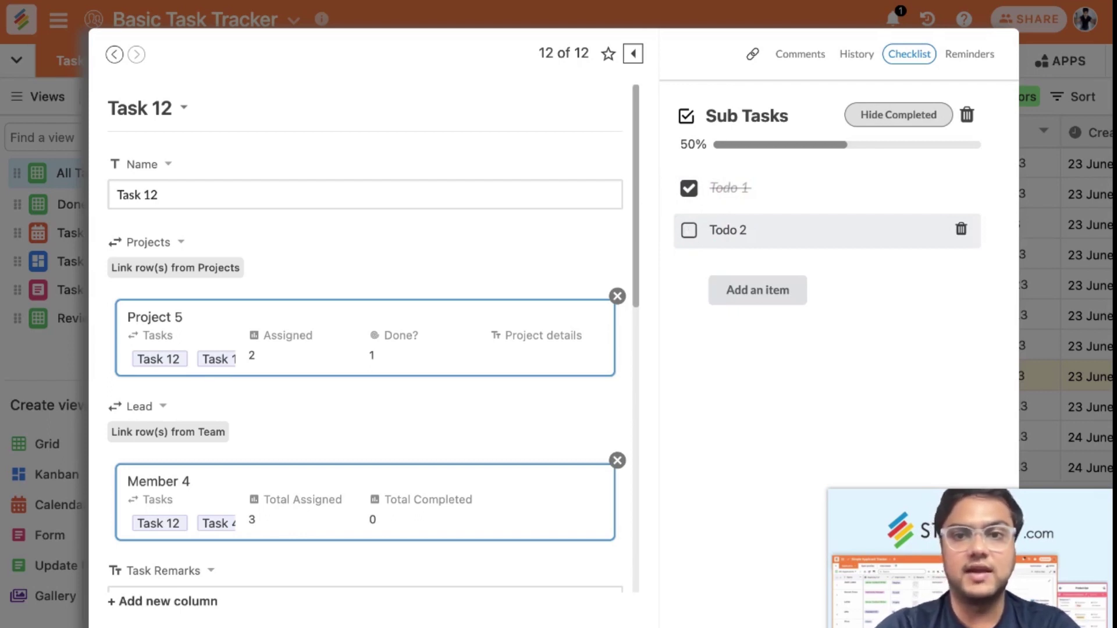
# Set a reminder for Task 12 due on 28 June 2023 at 15:00, with the alert 5 Minutes Before
pyautogui.click(966, 54)
pyautogui.scroll(-2, 745, 348)
pyautogui.scroll(-2, 745, 348)
pyautogui.click(760, 258)
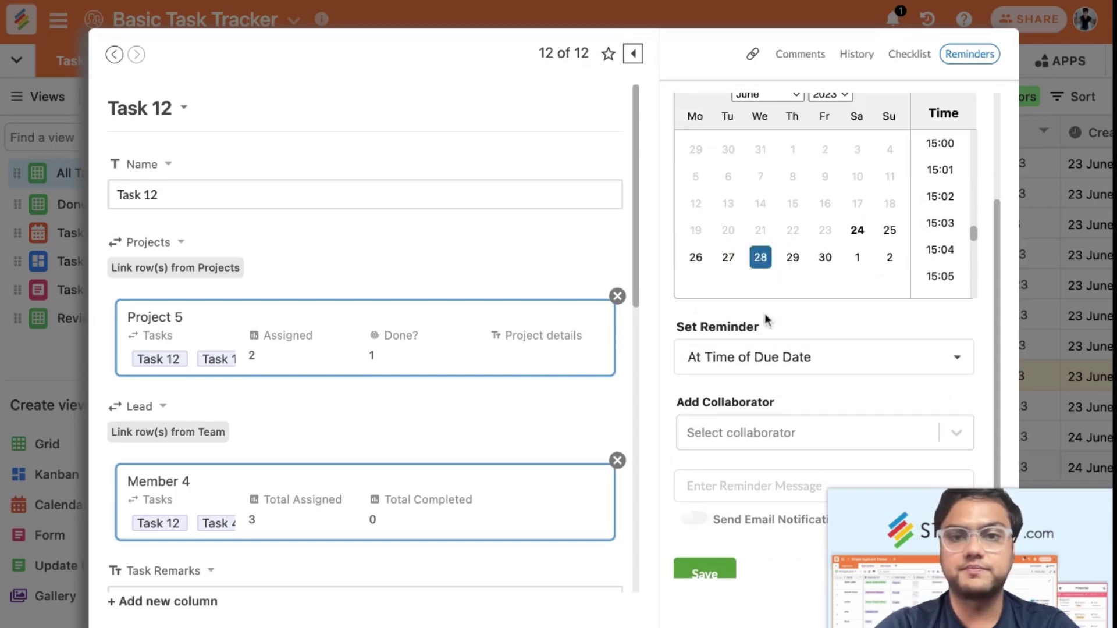
pyautogui.click(940, 143)
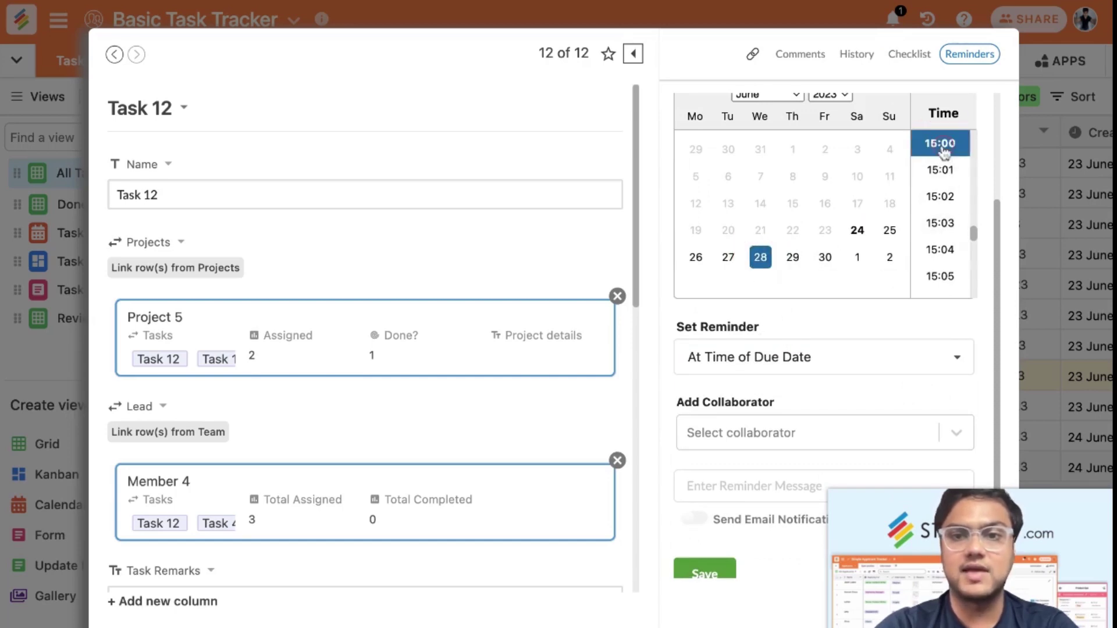
pyautogui.click(801, 356)
pyautogui.click(782, 466)
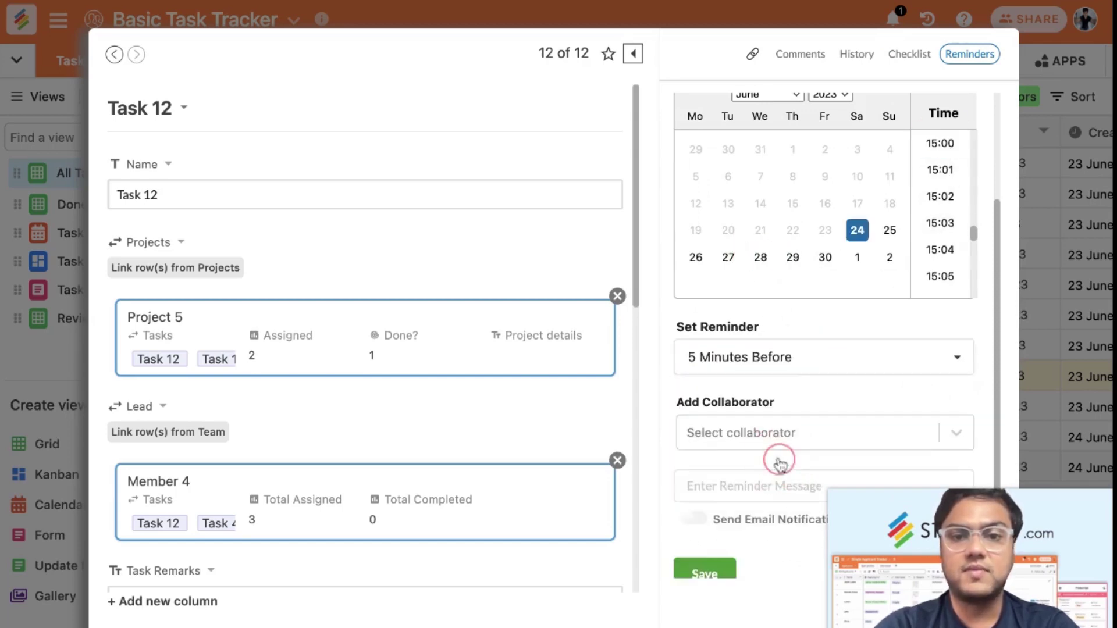
# Add the first listed collaborator to the reminder and enter the message "Follow up with the client"
pyautogui.click(774, 425)
pyautogui.click(750, 454)
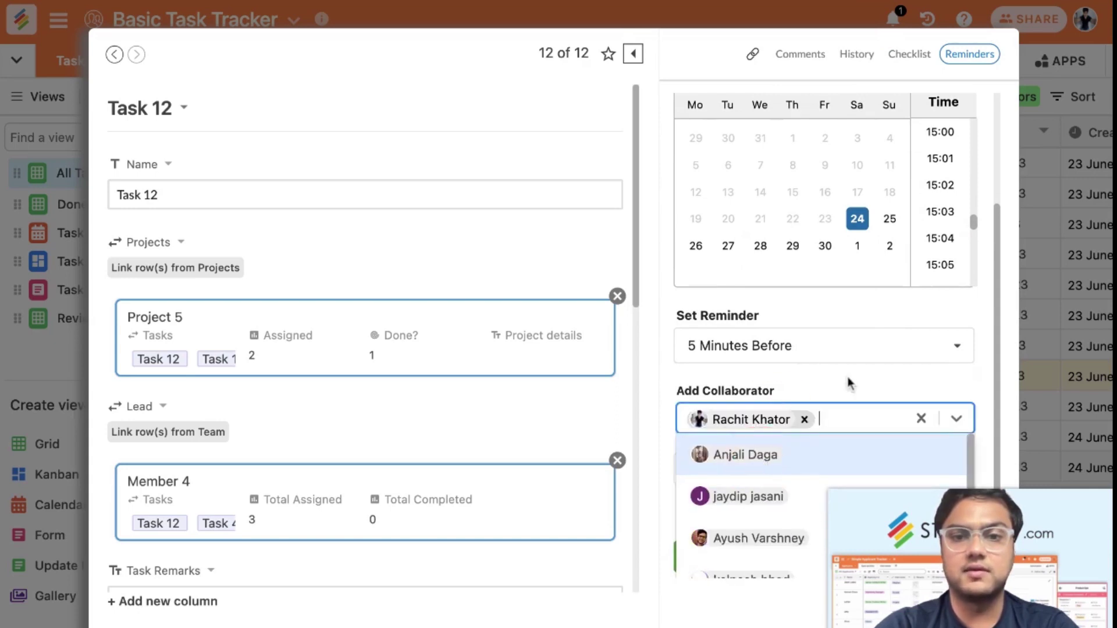
pyautogui.click(850, 401)
pyautogui.click(729, 476)
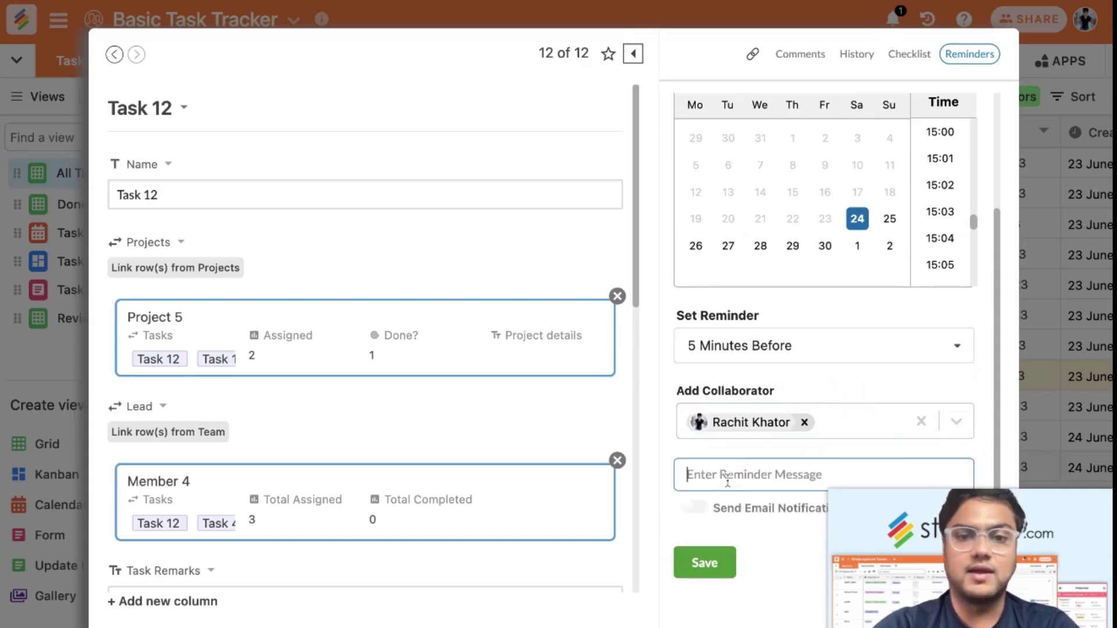
pyautogui.write('Follow up with the client')
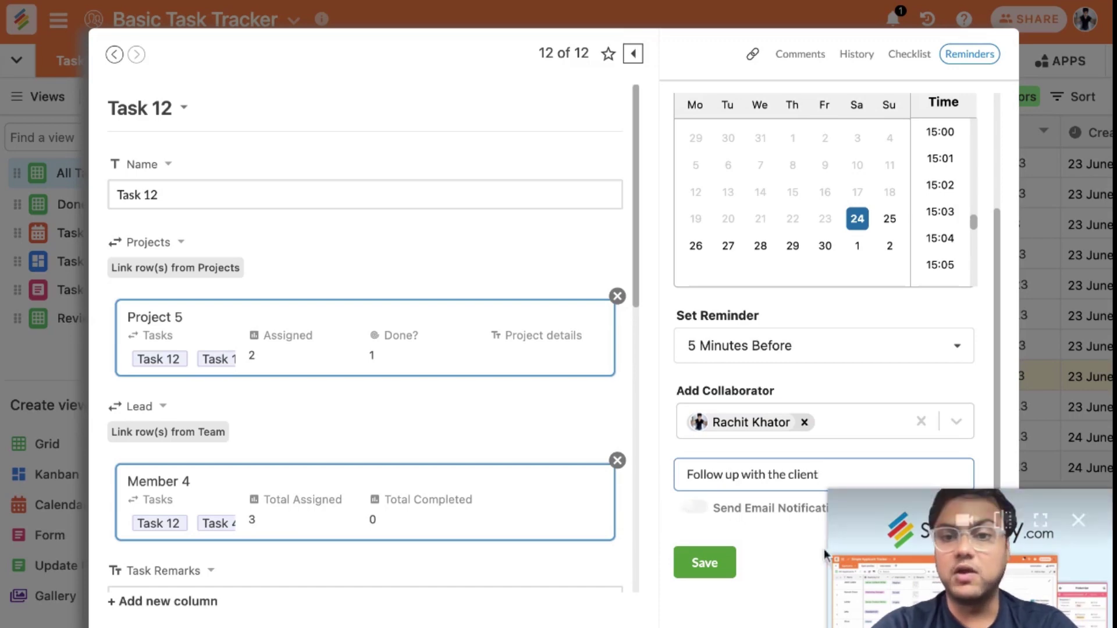
# Switch the reminder's email notification on and back off, then save the reminder and close the Task 12 record
pyautogui.click(694, 509)
pyautogui.click(697, 509)
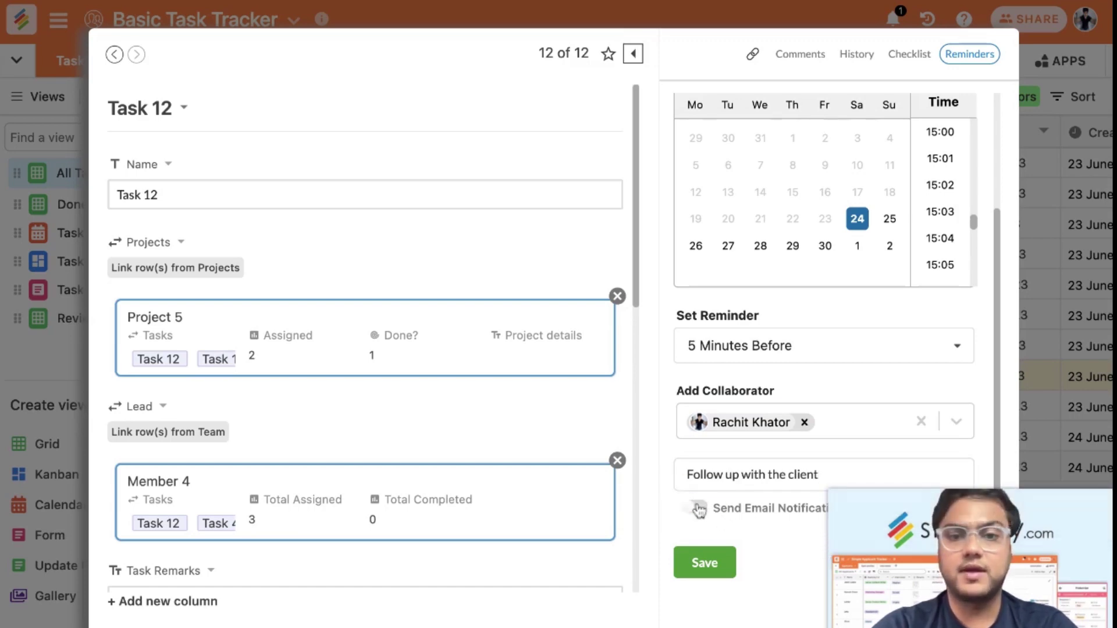
pyautogui.click(702, 553)
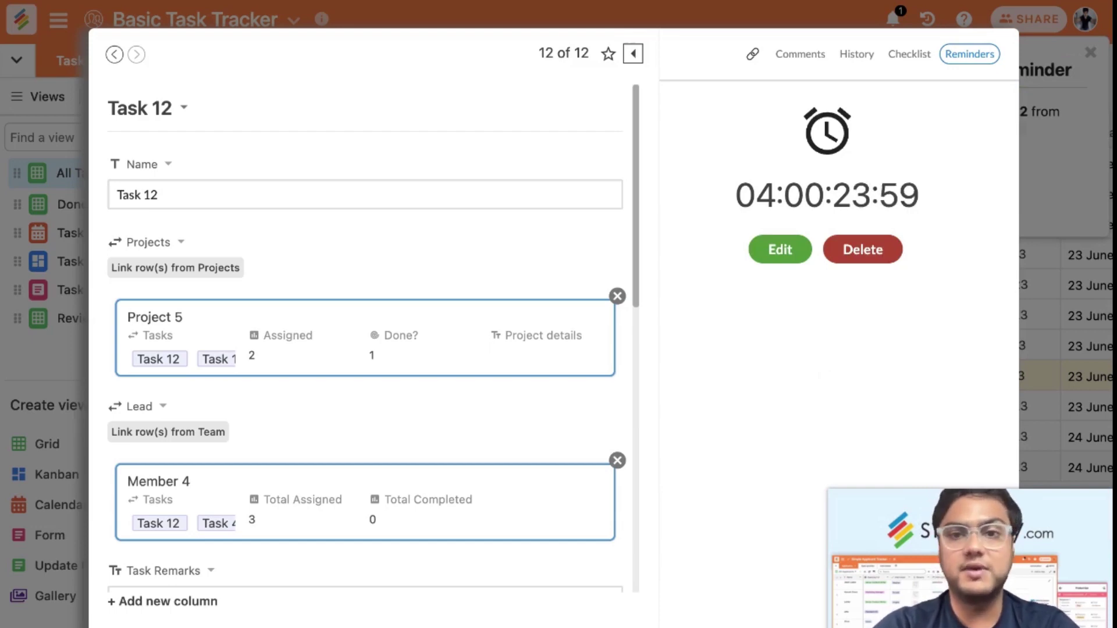
pyautogui.click(1051, 195)
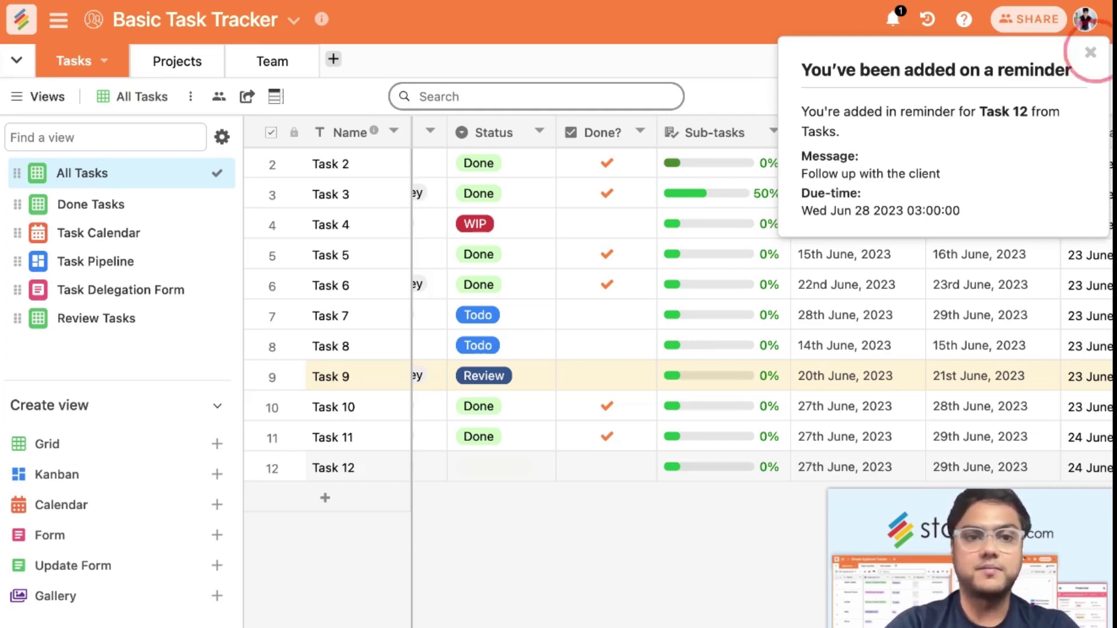
# Dismiss the reminder notification and review the Sub-tasks column's properties without changing them
pyautogui.click(1091, 52)
pyautogui.hscroll(1, 802, 361)
pyautogui.hscroll(2, 802, 362)
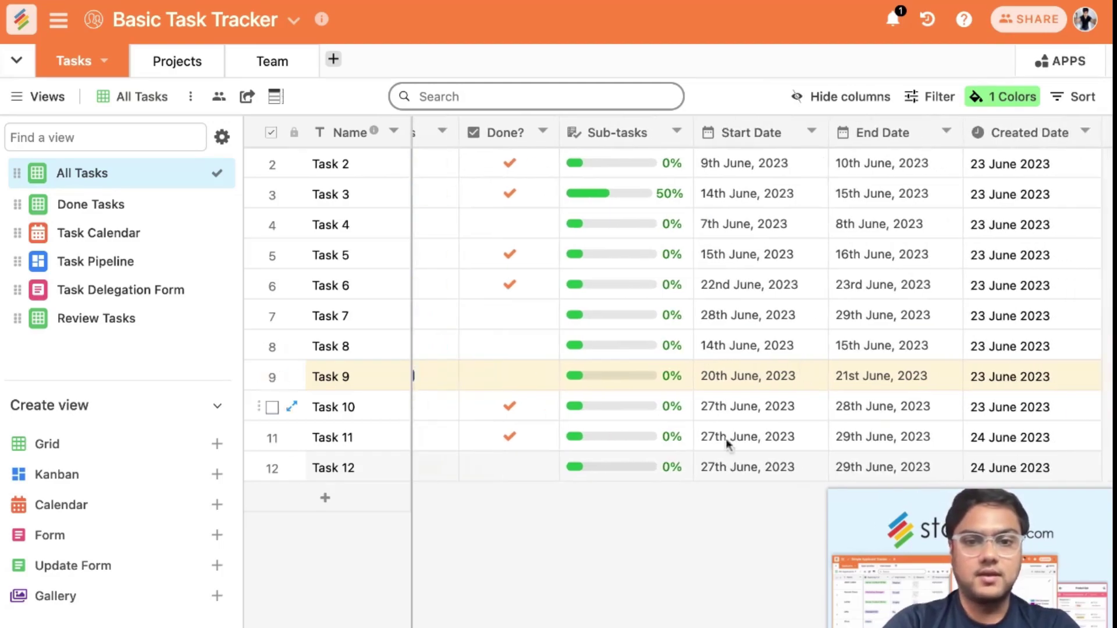
pyautogui.click(652, 462)
pyautogui.hscroll(-15, 652, 462)
pyautogui.hscroll(10, 652, 462)
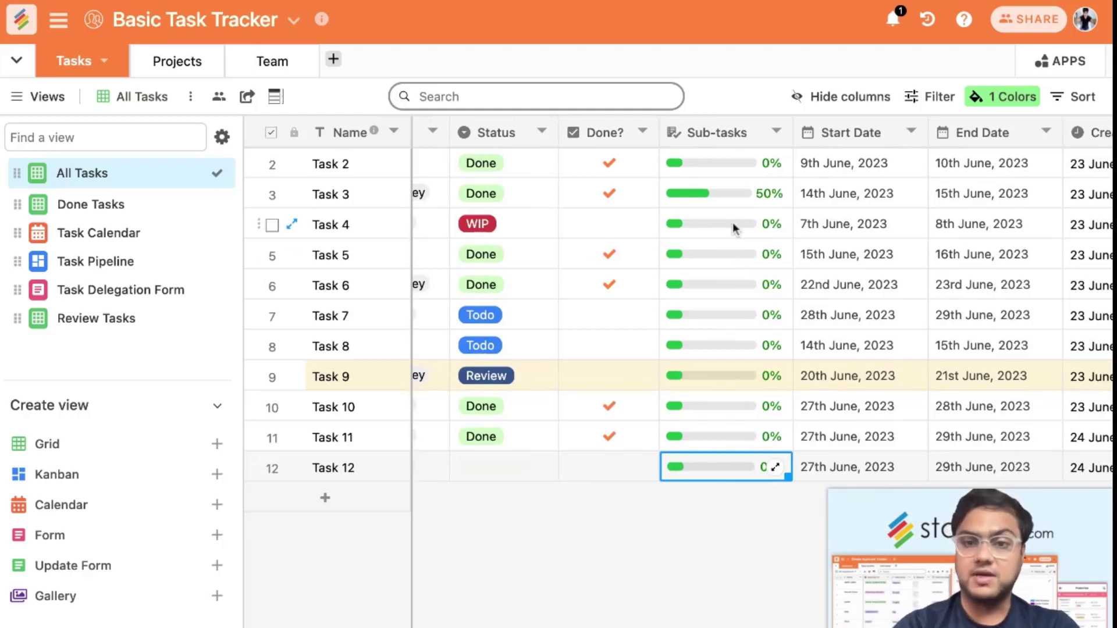
pyautogui.doubleClick(723, 130)
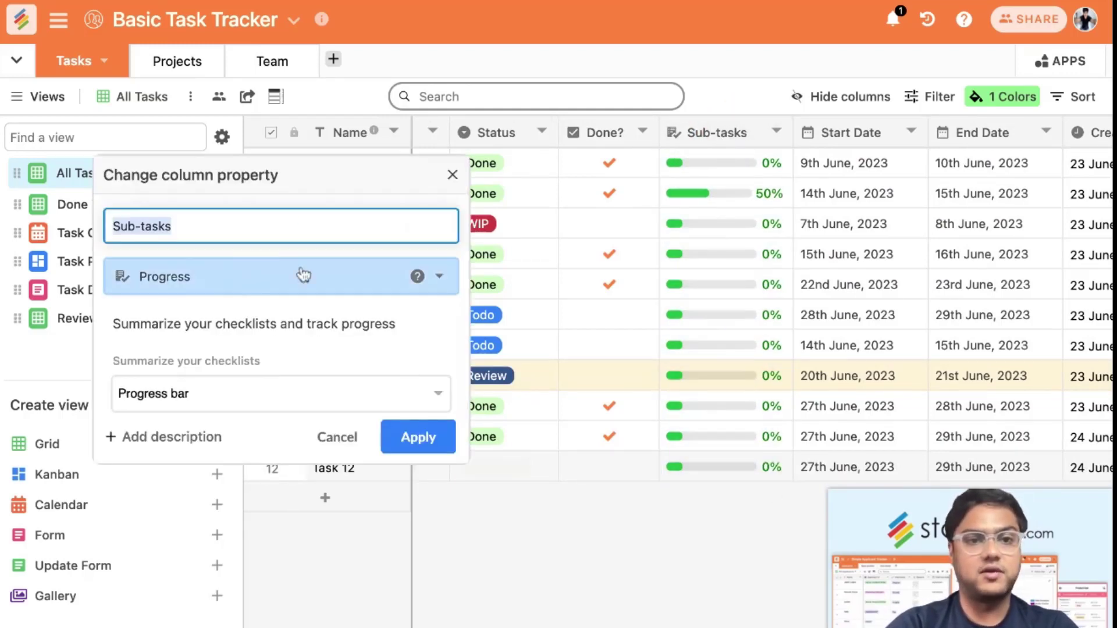
pyautogui.click(330, 437)
# Open Task 12's checklist from its Sub-tasks cell, mark Todo 2 as completed and close the record
pyautogui.click(741, 193)
pyautogui.click(741, 435)
pyautogui.click(743, 466)
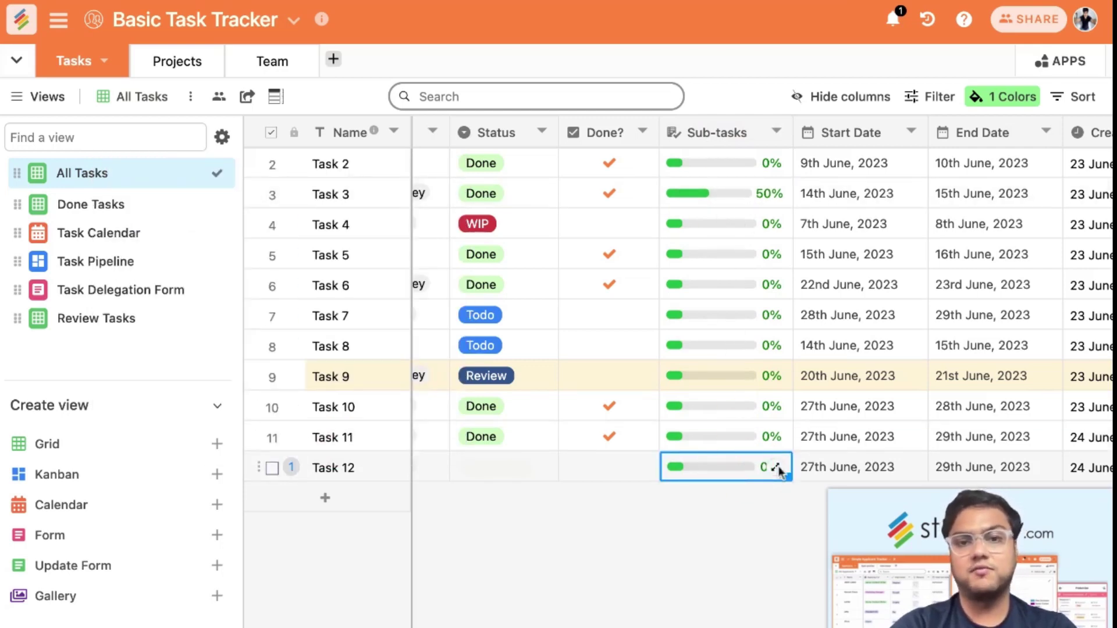
pyautogui.click(769, 468)
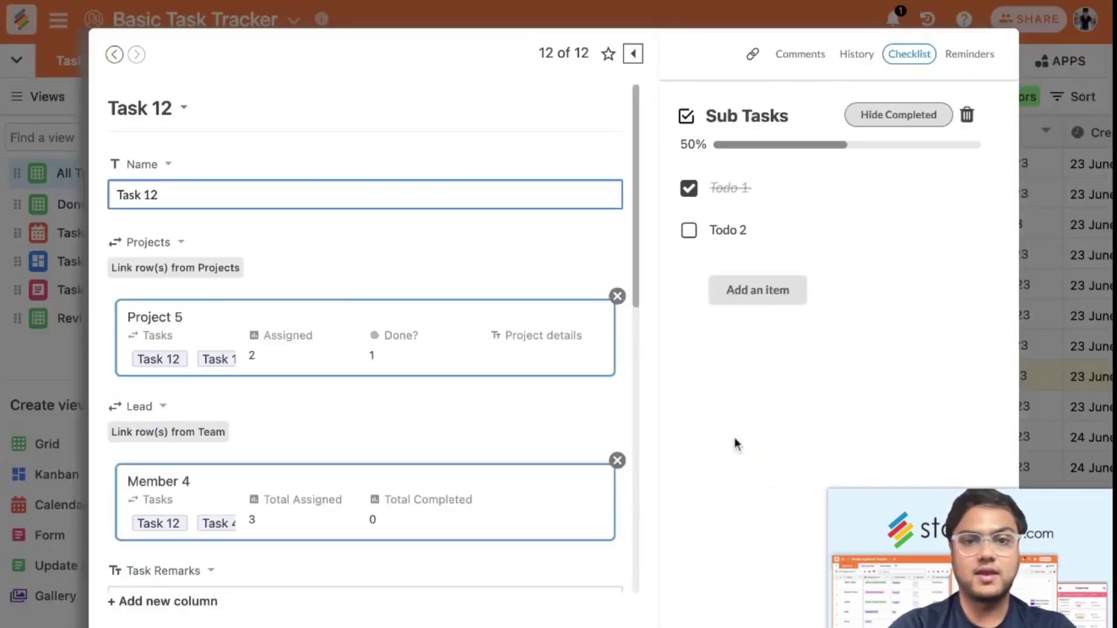
pyautogui.click(690, 231)
pyautogui.click(1031, 306)
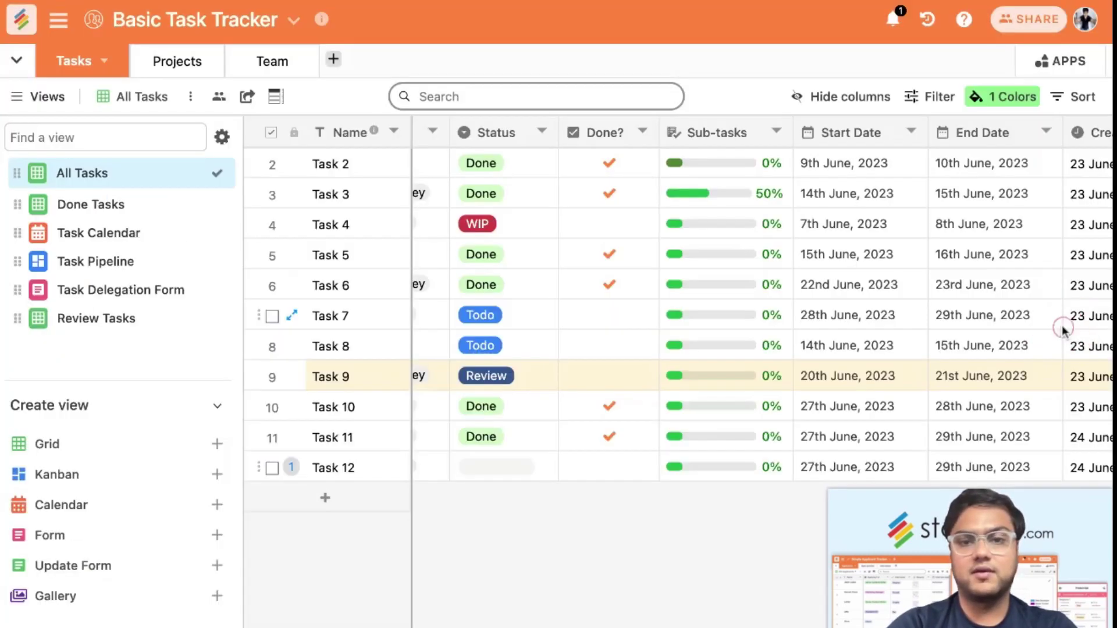
# Reapply the Sub-tasks column's Progress type with the Progress bar summary
pyautogui.click(732, 464)
pyautogui.doubleClick(723, 131)
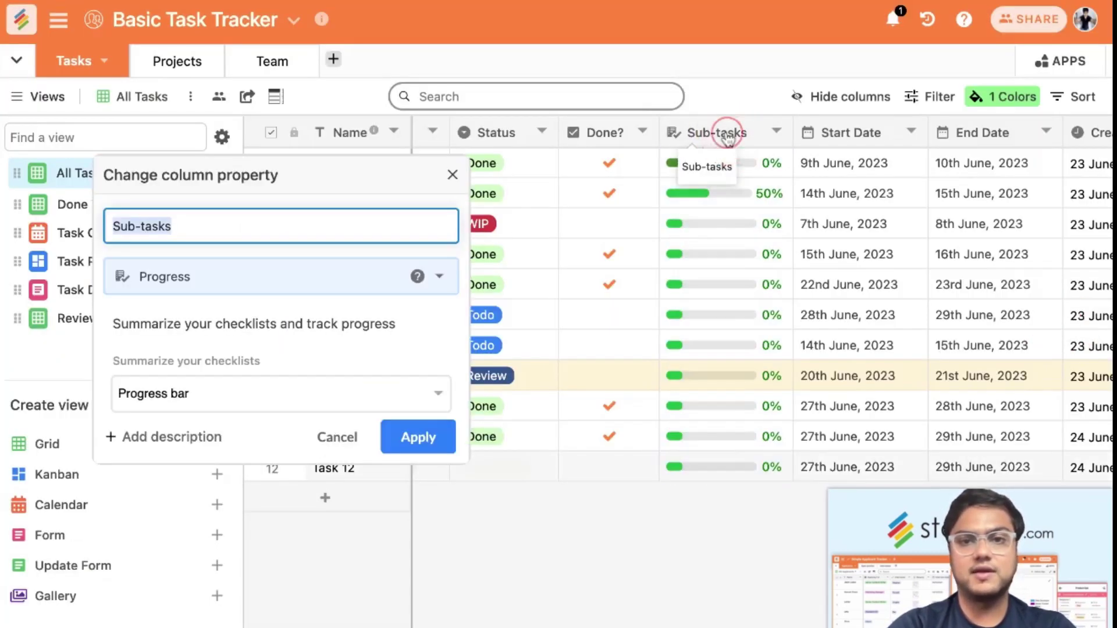
pyautogui.click(423, 450)
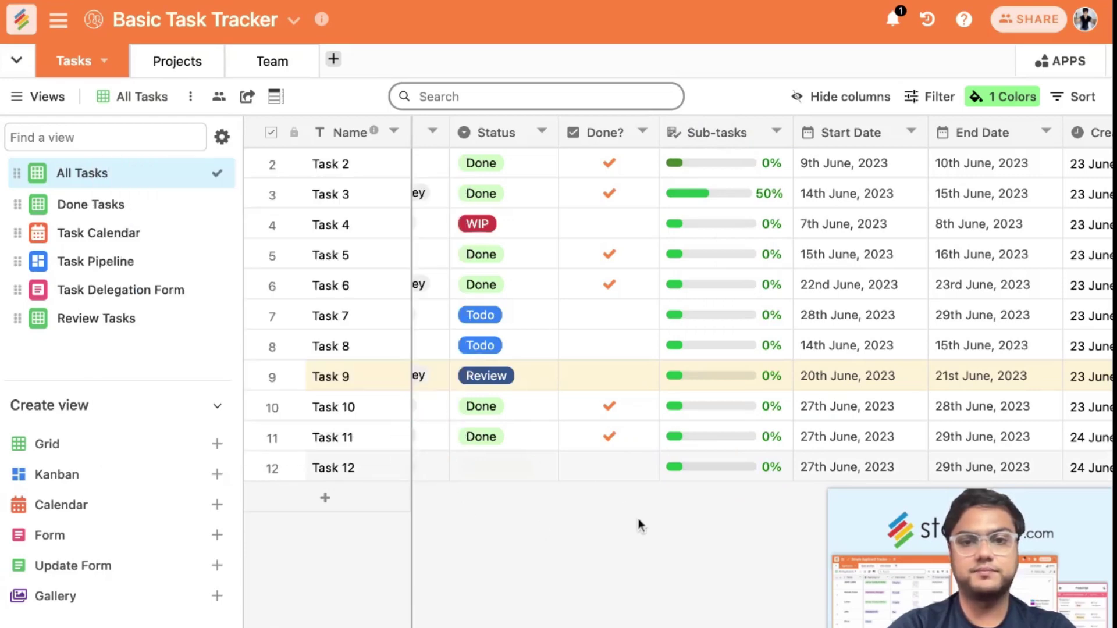
pyautogui.doubleClick(724, 134)
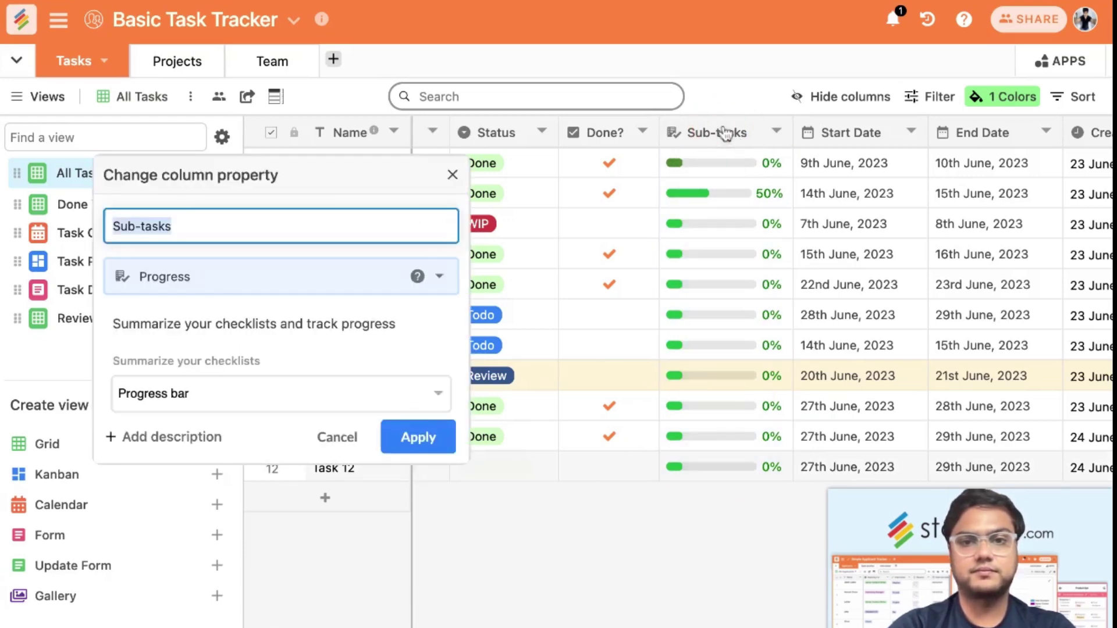
pyautogui.click(447, 451)
# Open Task 3's checklist from its Sub-tasks cell, mark "Do that" as completed and close the record
pyautogui.click(751, 194)
pyautogui.click(774, 193)
pyautogui.click(689, 231)
pyautogui.click(689, 230)
pyautogui.click(689, 231)
pyautogui.click(689, 230)
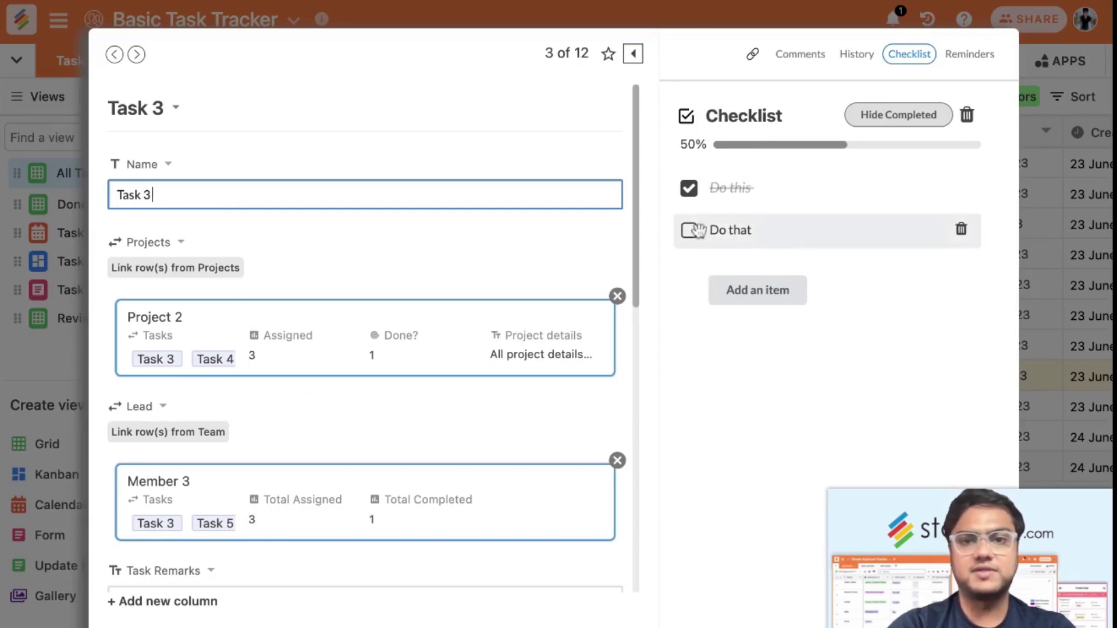
pyautogui.click(689, 230)
pyautogui.click(1045, 253)
# Examine the sub-task progress, dates, statuses and leads across the All Tasks grid
pyautogui.click(742, 196)
pyautogui.hscroll(5, 742, 196)
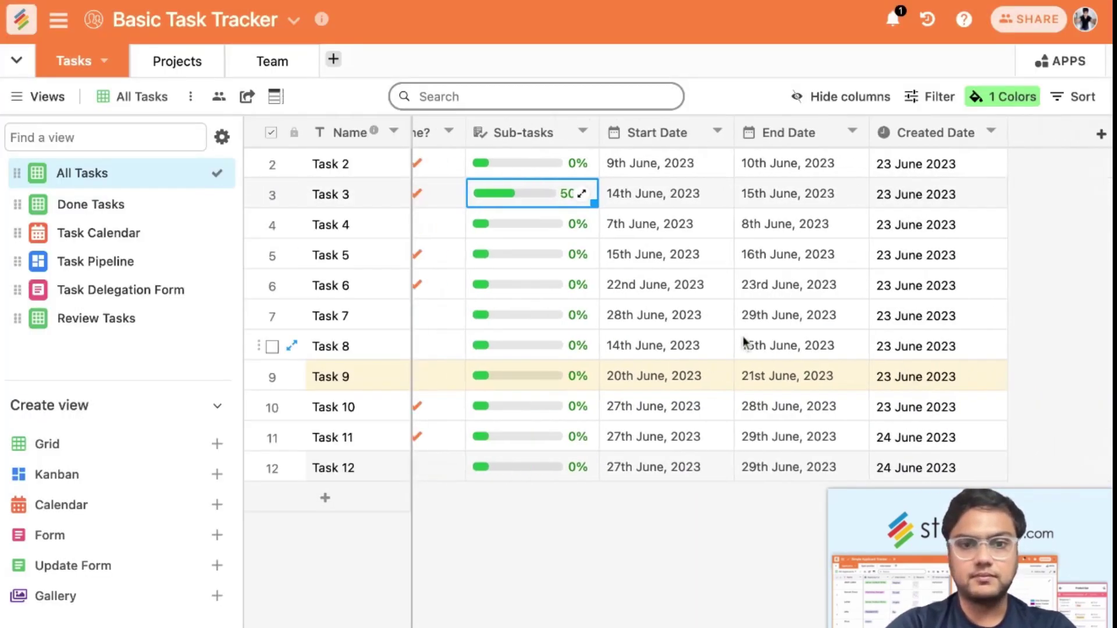
pyautogui.click(526, 426)
pyautogui.click(535, 380)
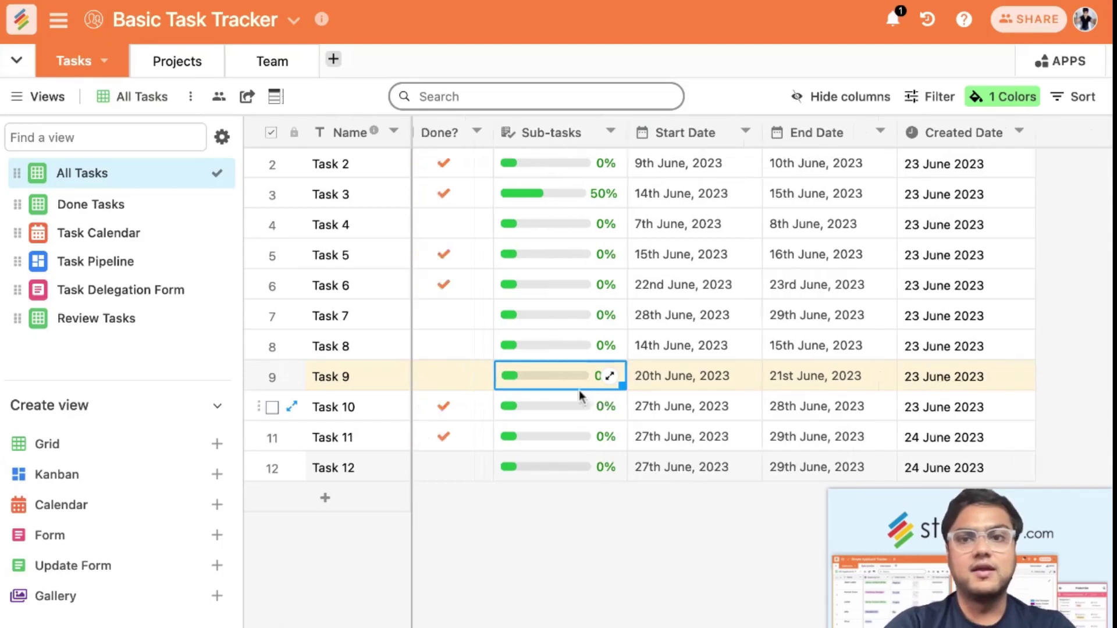
pyautogui.hscroll(-5, 578, 391)
pyautogui.scroll(1, 578, 389)
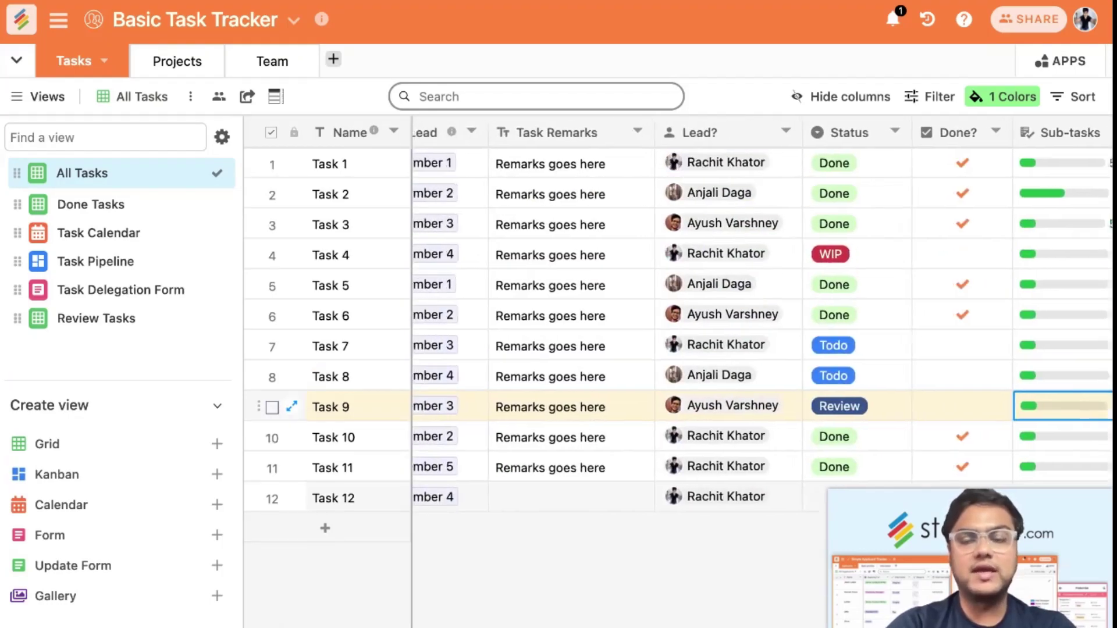
pyautogui.hscroll(-1, 578, 389)
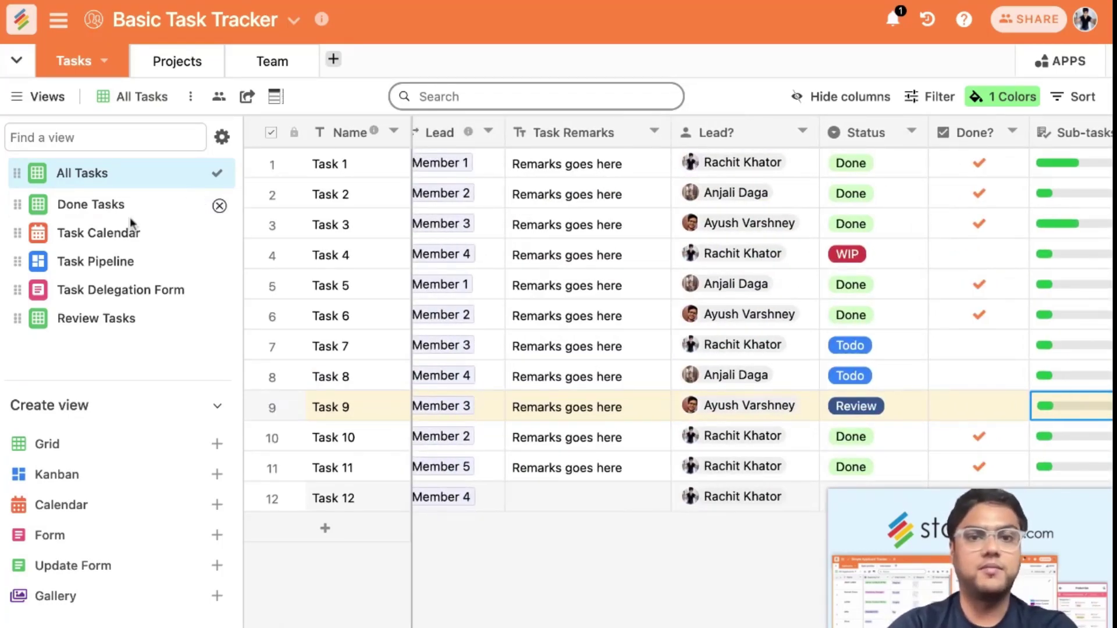
pyautogui.hscroll(-2, 690, 418)
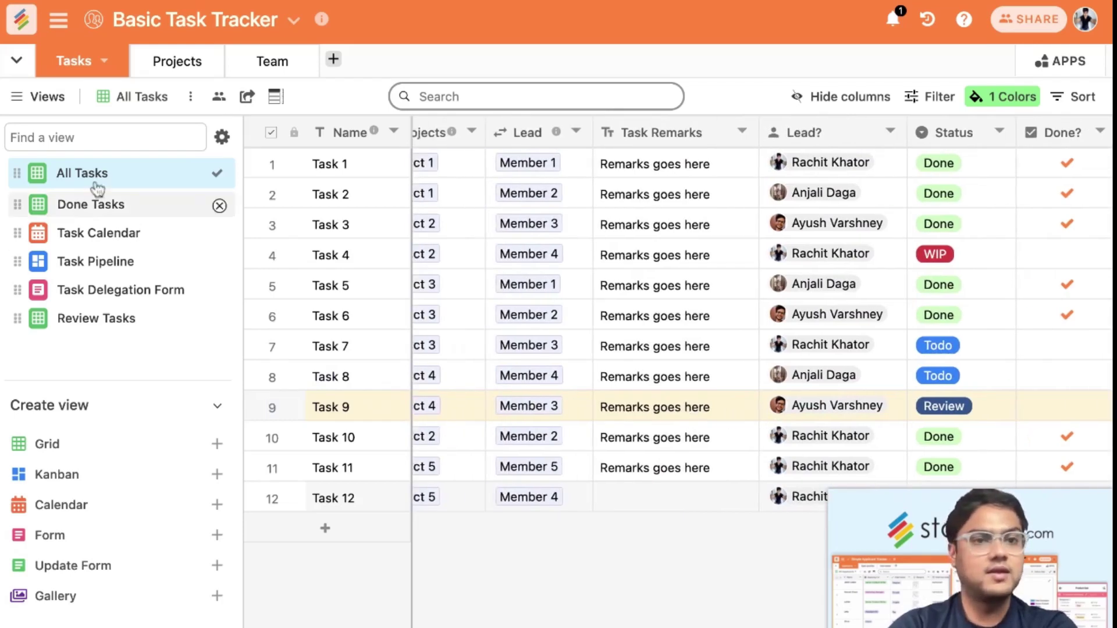
# Open the Task Pipeline view and hide the Task Remarks, Lead and Created Date columns on its cards
pyautogui.click(116, 261)
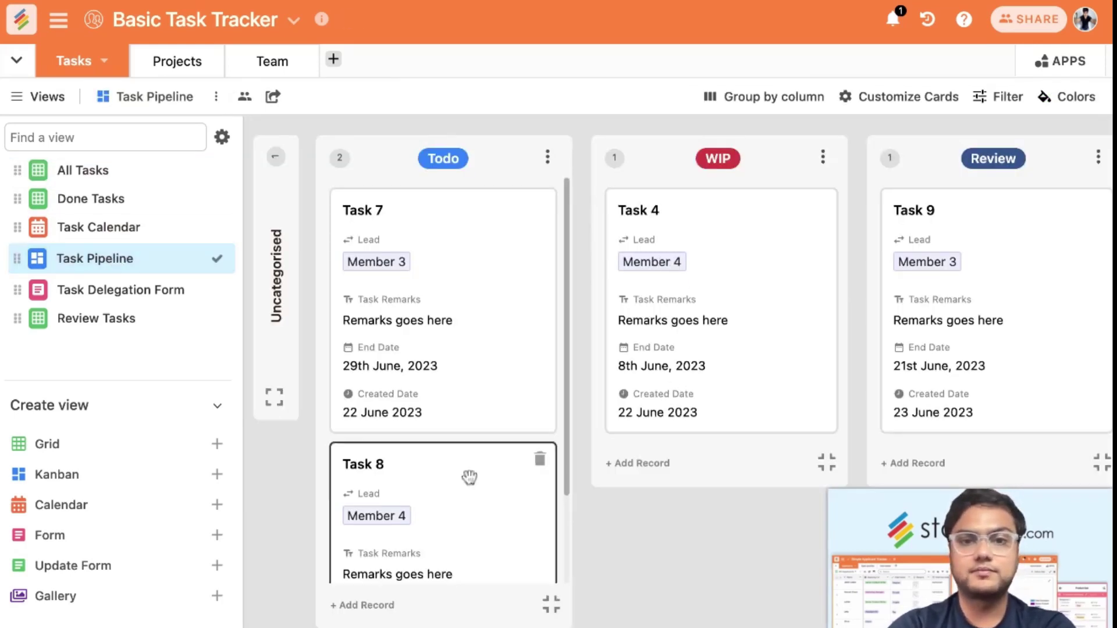
pyautogui.scroll(-2, 468, 479)
pyautogui.scroll(2, 468, 478)
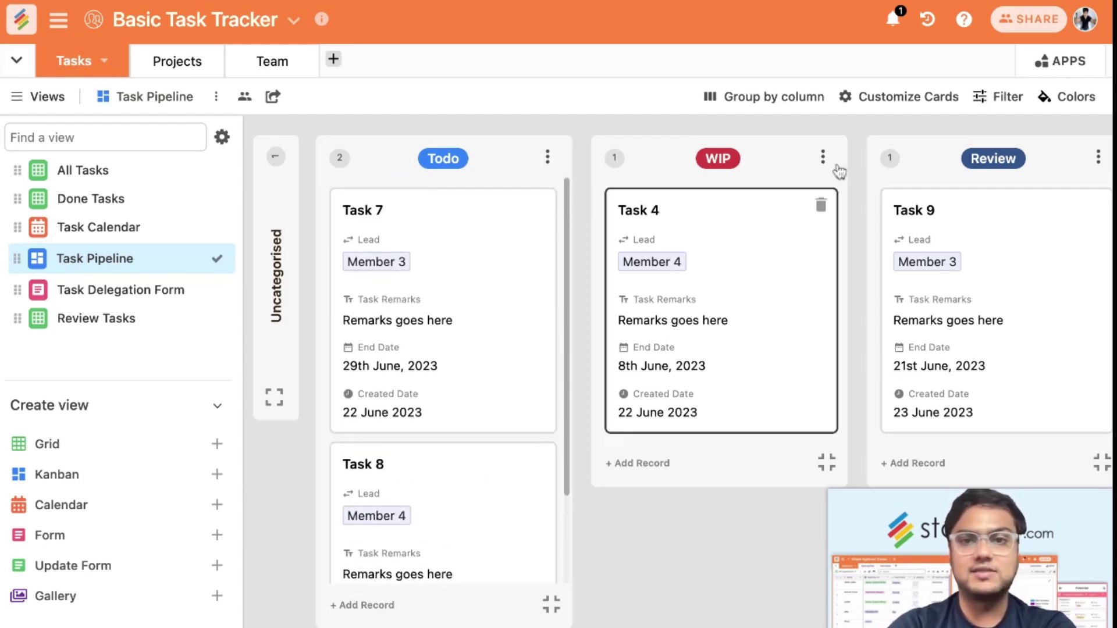
pyautogui.click(899, 97)
pyautogui.click(775, 326)
pyautogui.click(771, 297)
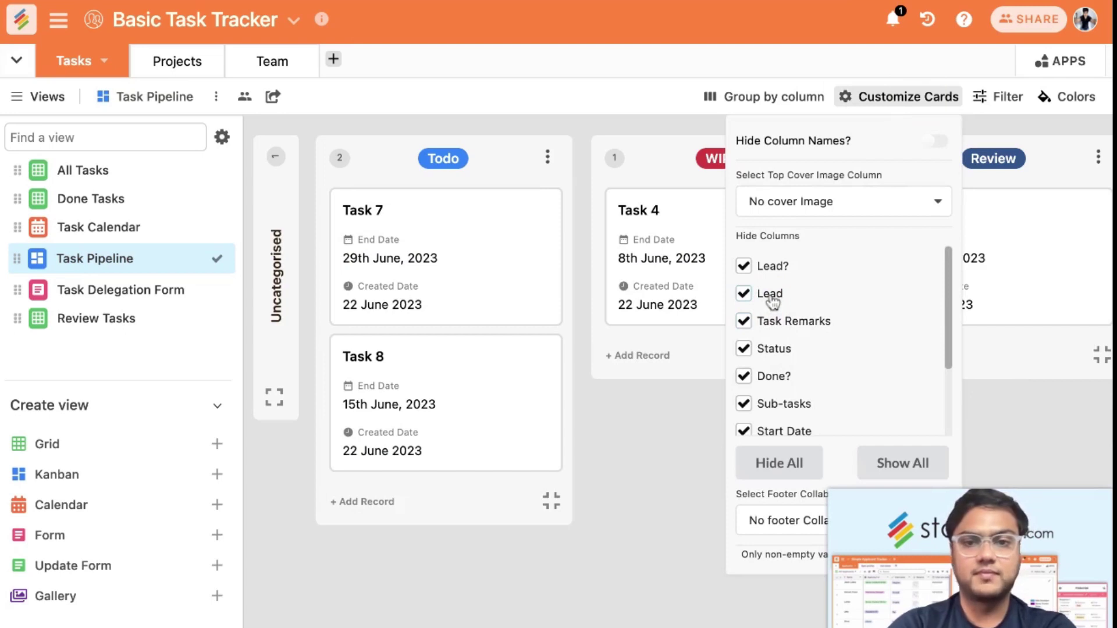
pyautogui.scroll(-2, 772, 299)
pyautogui.click(780, 414)
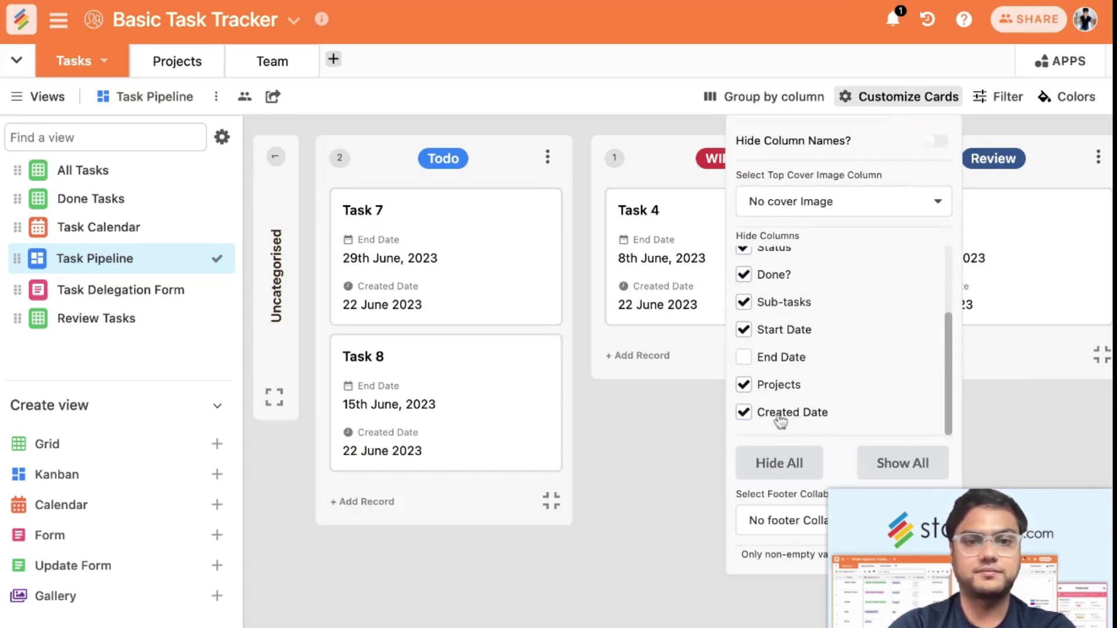
pyautogui.click(765, 358)
pyautogui.click(599, 459)
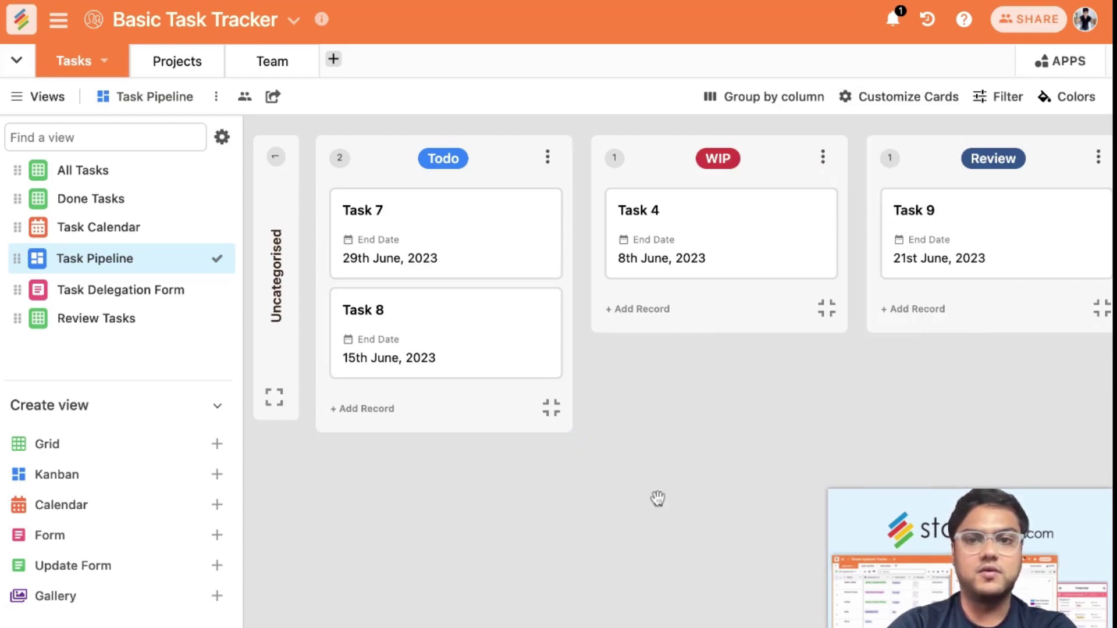
# Move the Task 4 card from the WIP stage to the Review stage of the pipeline
pyautogui.hscroll(5, 658, 499)
pyautogui.hscroll(-3, 611, 465)
pyautogui.click(536, 239)
pyautogui.moveTo(537, 239); pyautogui.dragTo(812, 221)
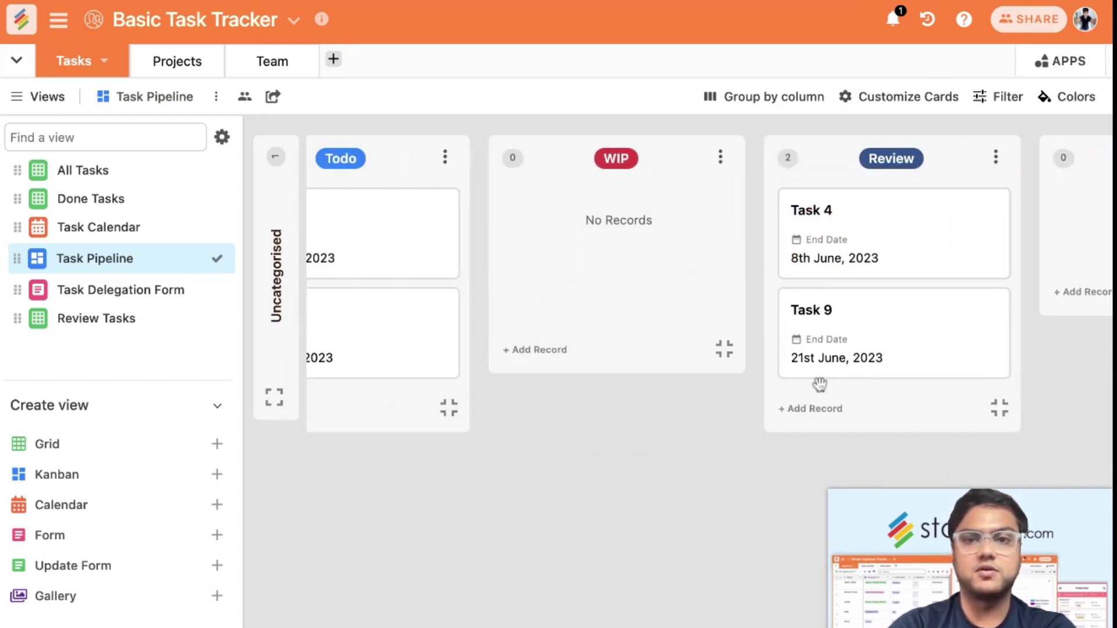
# Switch to the All Tasks view and set Task 4's status to "Ready to go!"
pyautogui.click(142, 176)
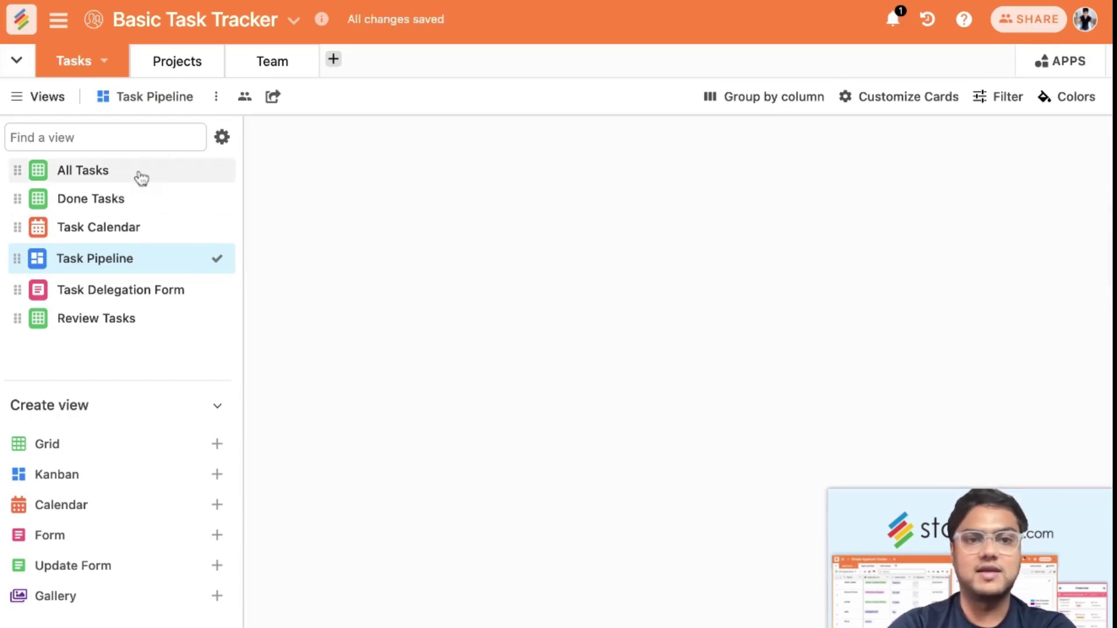
pyautogui.hscroll(5, 507, 382)
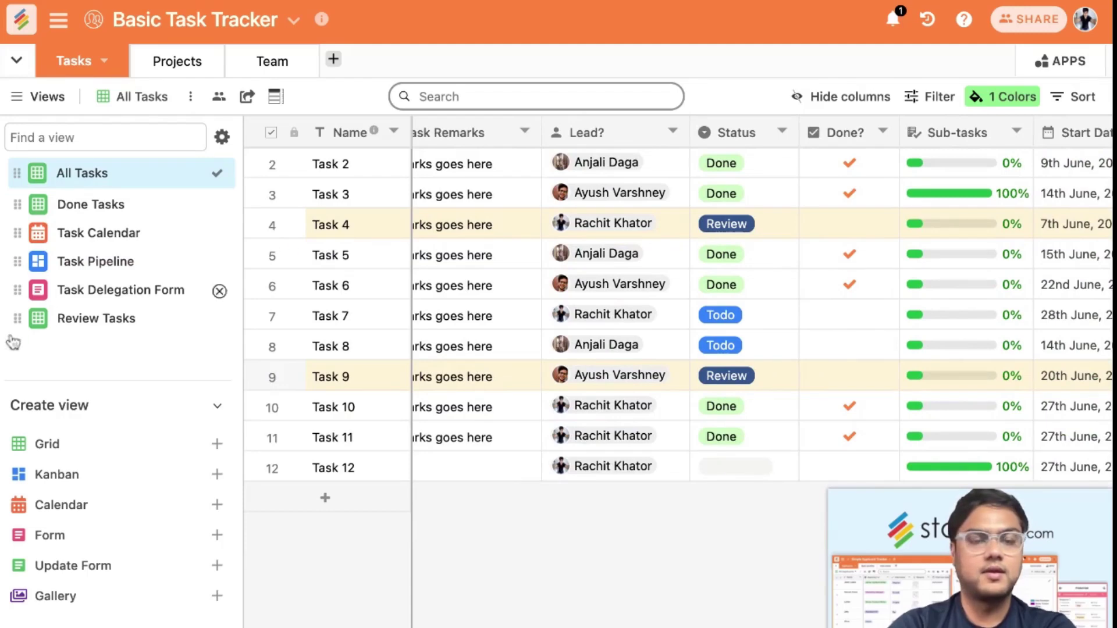
pyautogui.click(726, 224)
pyautogui.click(725, 224)
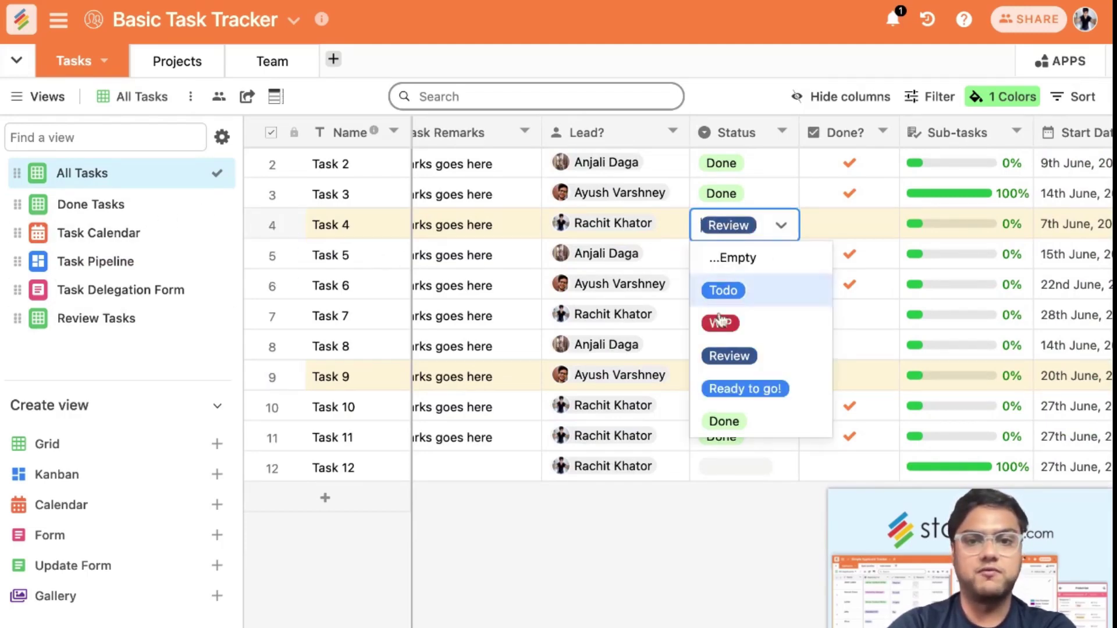
pyautogui.click(743, 390)
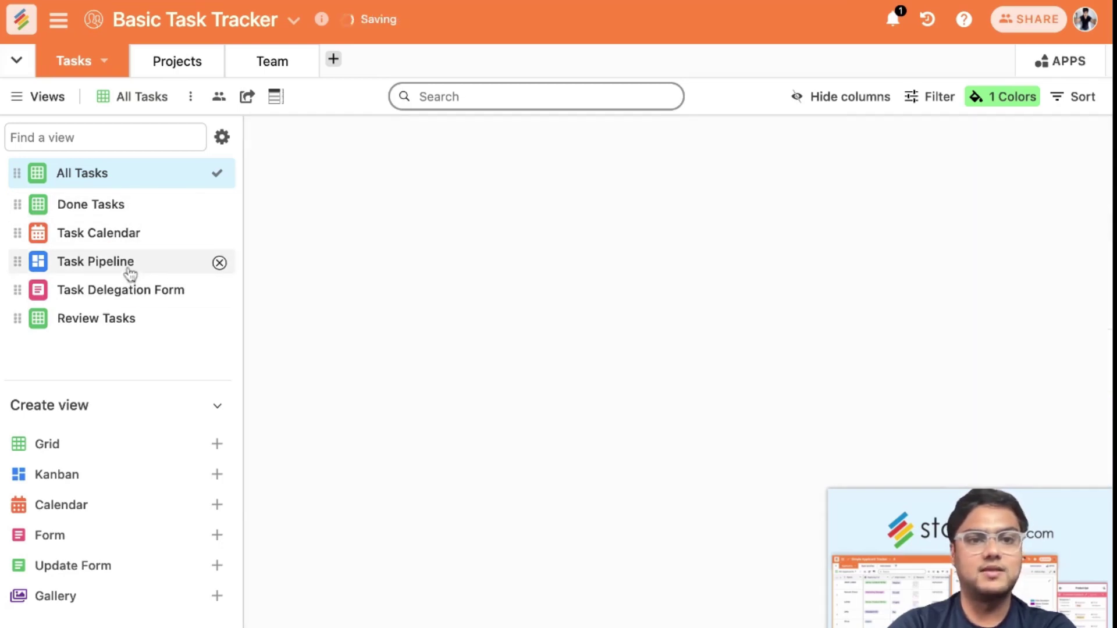
# Return to the Task Pipeline view and check the cards in the "Ready to go!" and Done stages
pyautogui.click(129, 269)
pyautogui.hscroll(3, 639, 347)
pyautogui.hscroll(3, 639, 347)
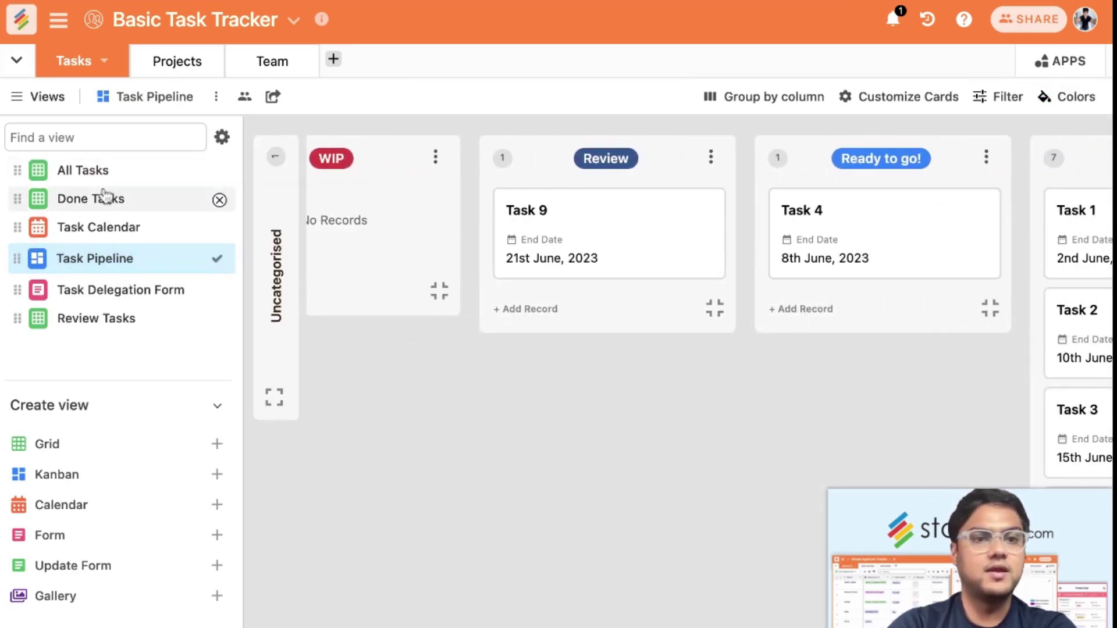
pyautogui.hscroll(5, 686, 398)
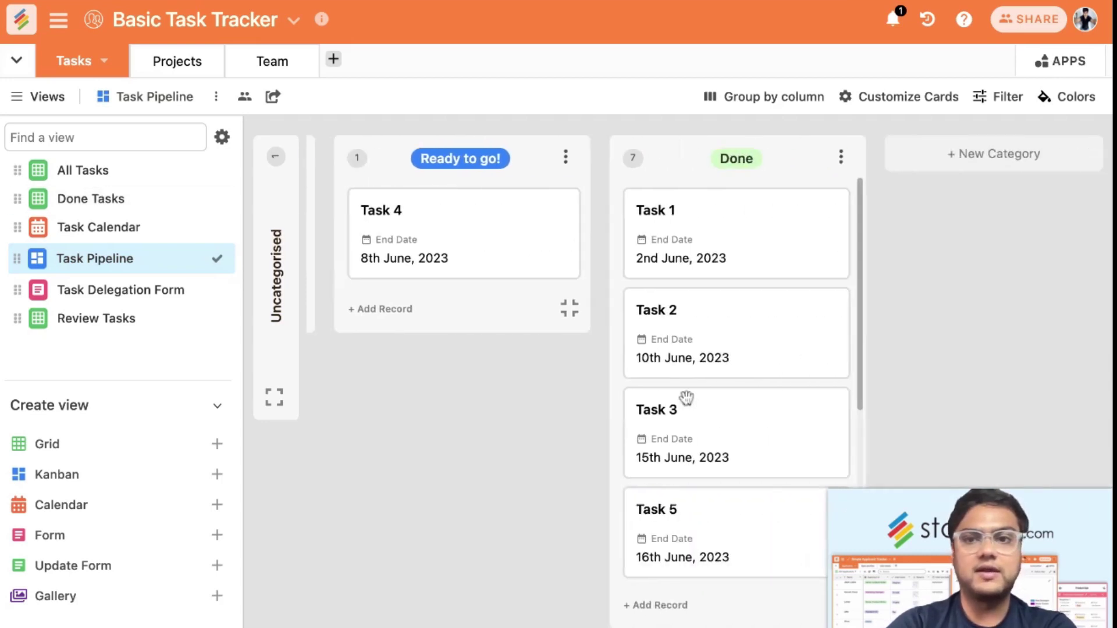
pyautogui.scroll(-3, 686, 398)
pyautogui.scroll(3, 746, 464)
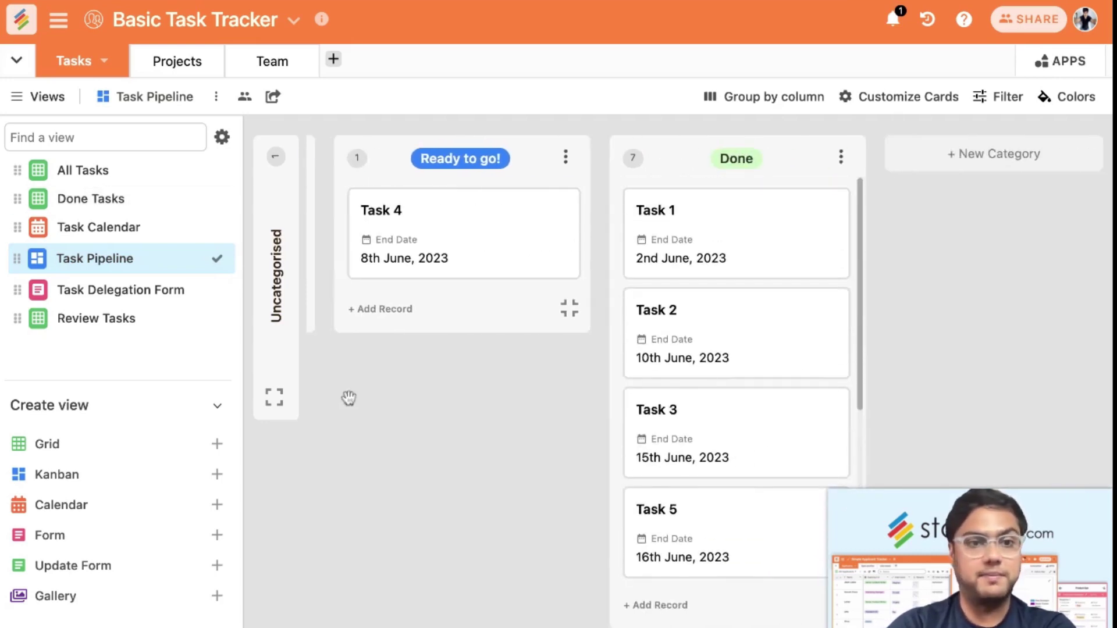
# Open the Task Calendar view and set its date fields to Start Date and End Date
pyautogui.click(135, 240)
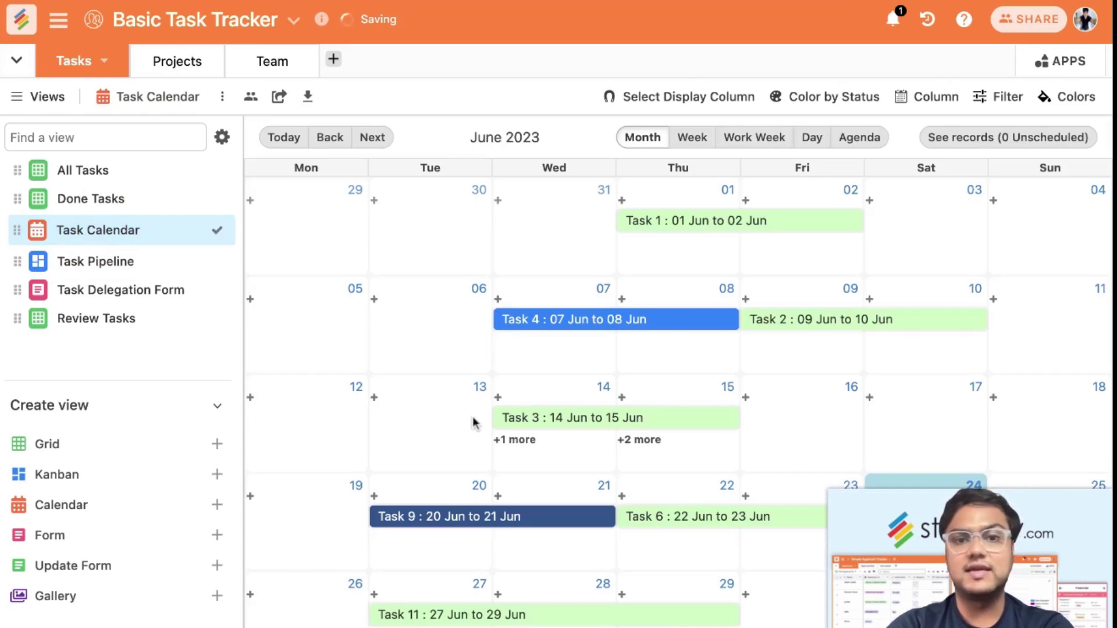
pyautogui.moveTo(971, 538)
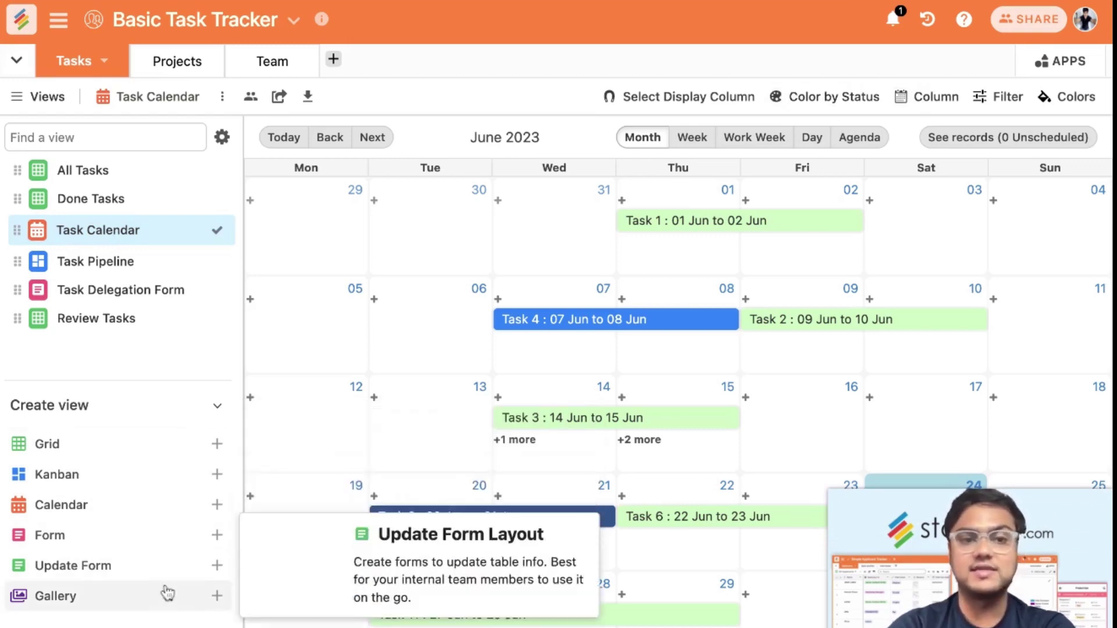
pyautogui.moveTo(157, 452)
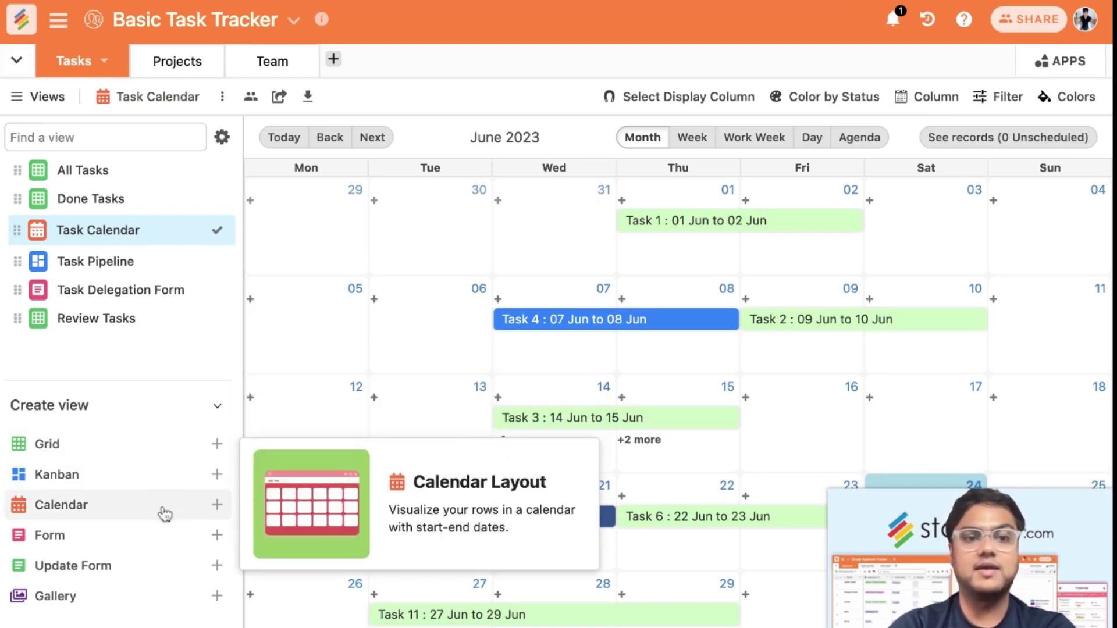
pyautogui.moveTo(157, 540)
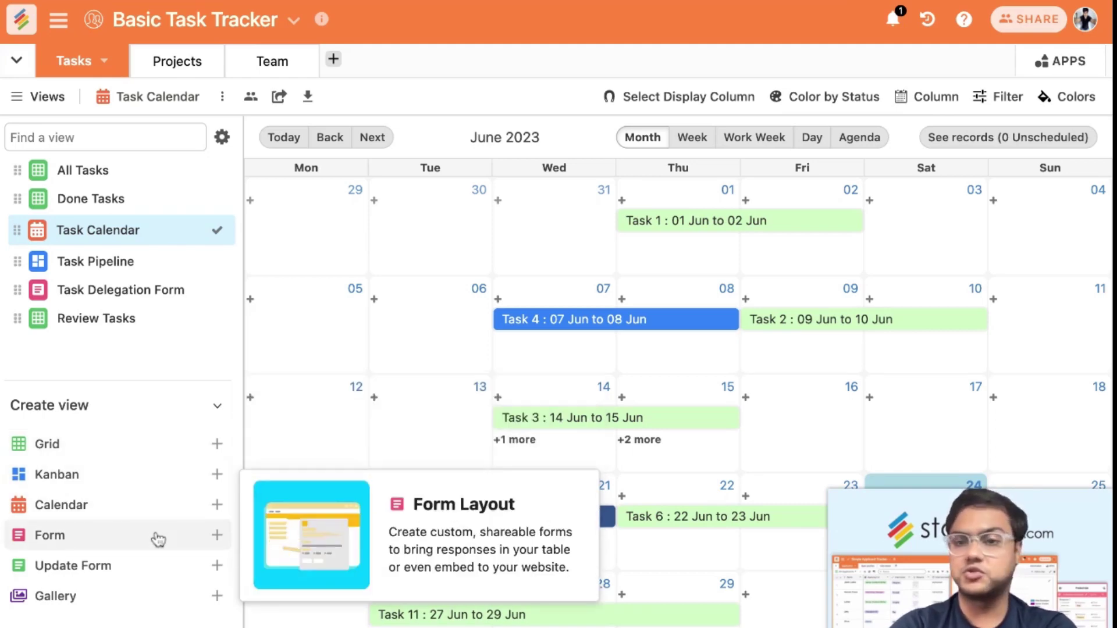
pyautogui.moveTo(157, 599)
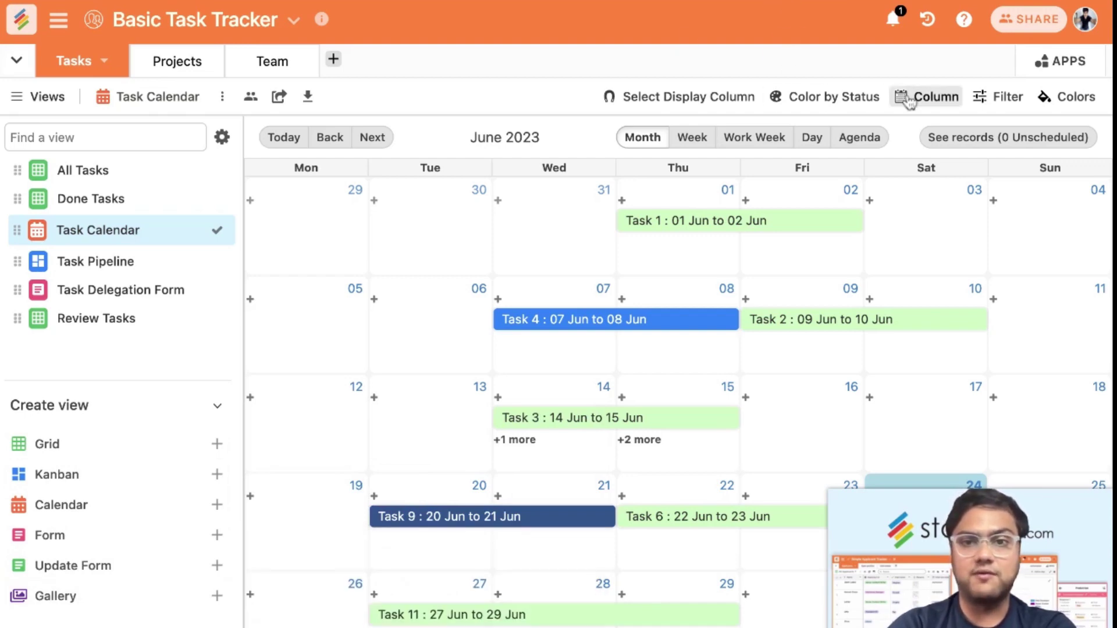
pyautogui.click(930, 96)
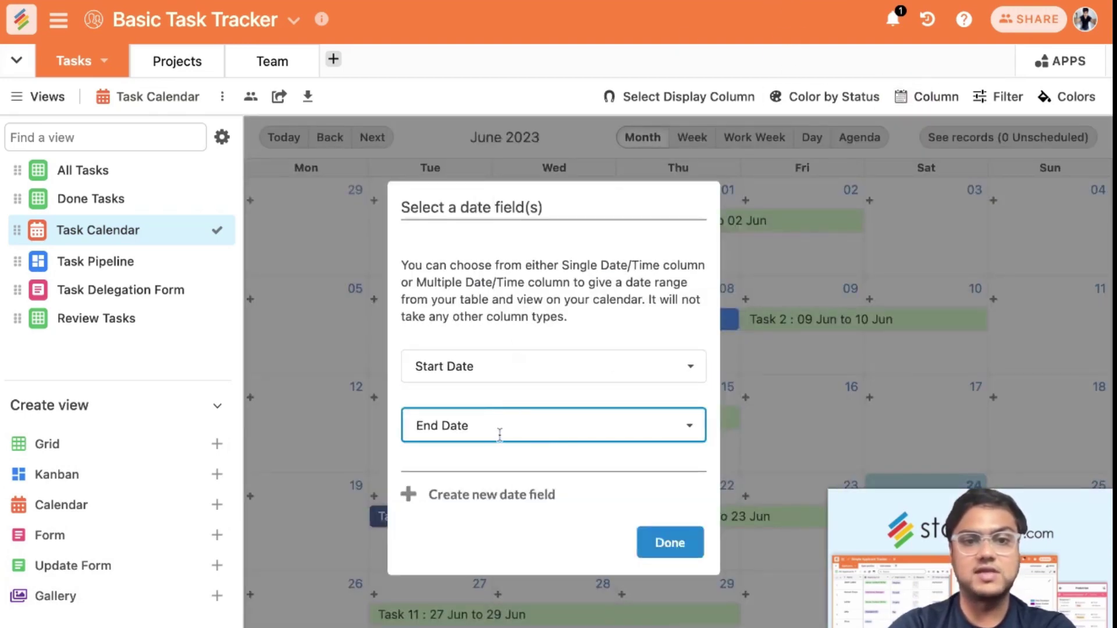
pyautogui.click(669, 542)
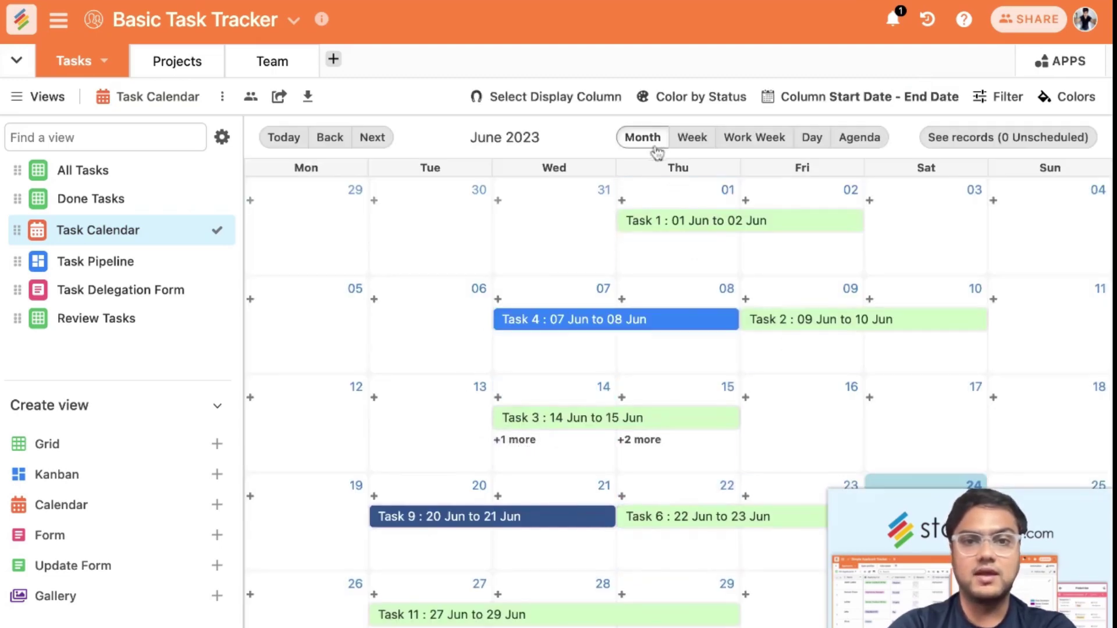
# Preview the task calendar in the Week, Work Week, Day and Agenda layouts, and return to the Month layout
pyautogui.click(699, 141)
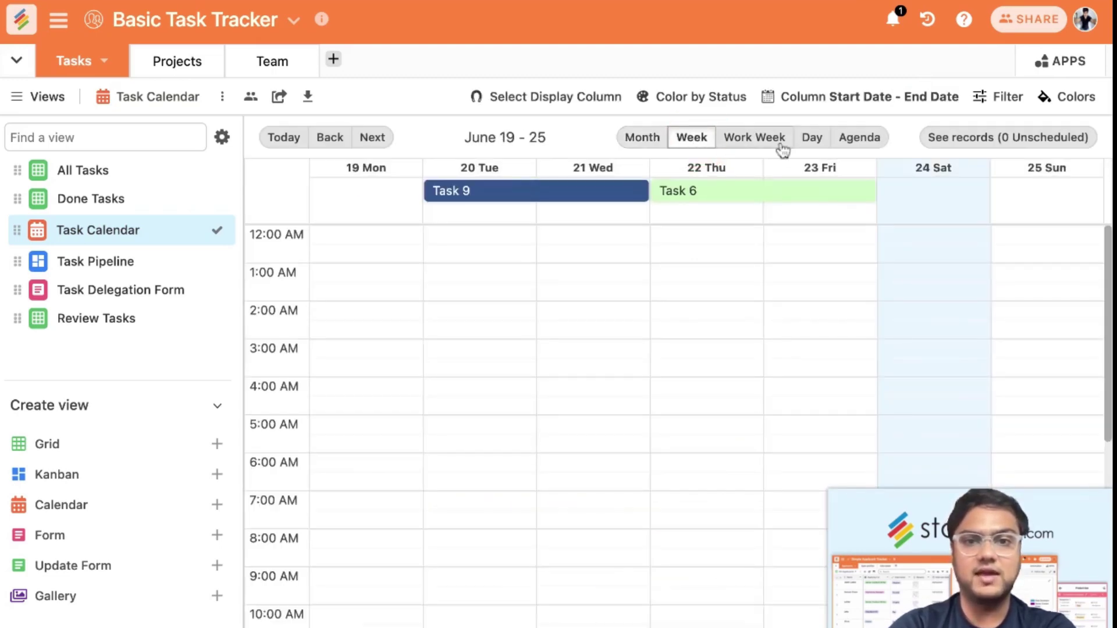
pyautogui.click(779, 142)
pyautogui.click(821, 138)
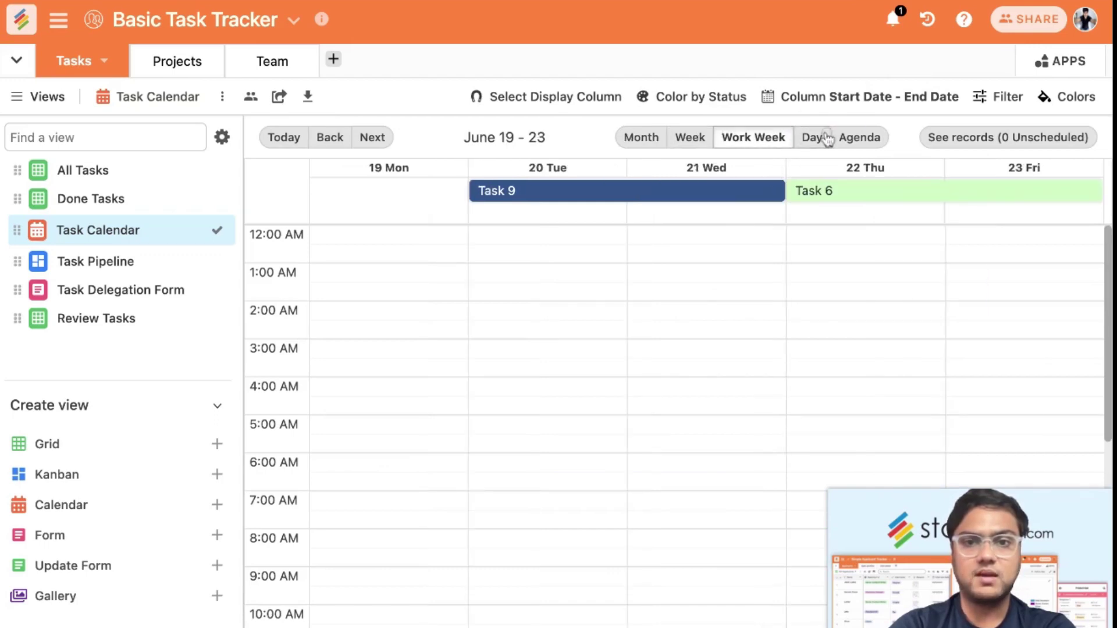
pyautogui.scroll(-8, 746, 276)
pyautogui.scroll(8, 746, 276)
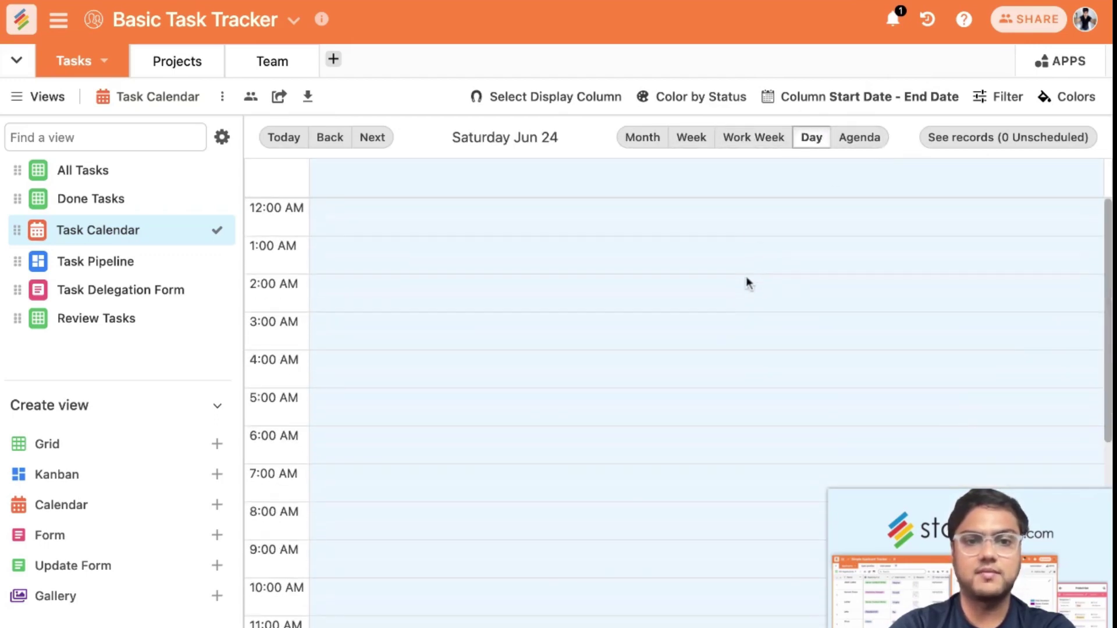
pyautogui.click(850, 138)
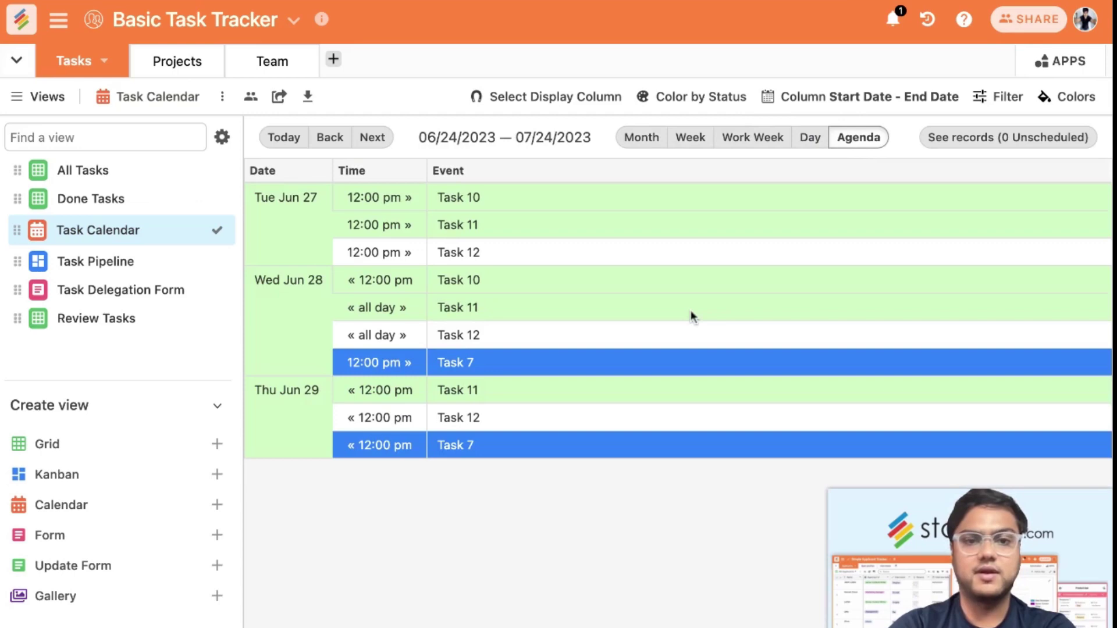
pyautogui.click(652, 144)
# Check the calendar's colour-by-Status setting and its list of unscheduled records, and close the list
pyautogui.click(691, 94)
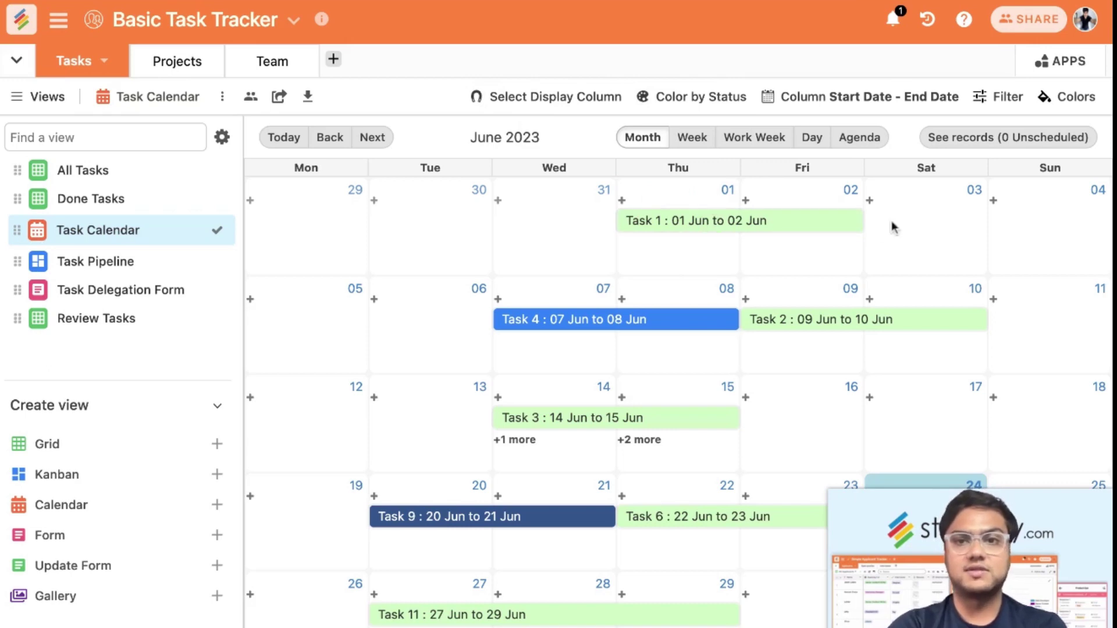
pyautogui.click(998, 140)
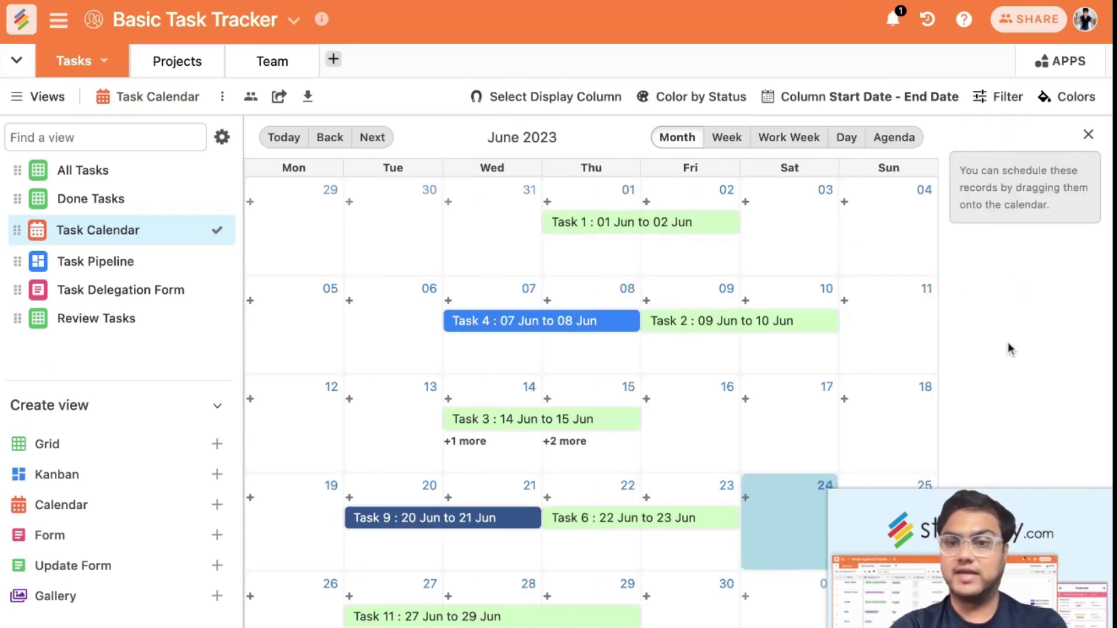
pyautogui.click(1089, 135)
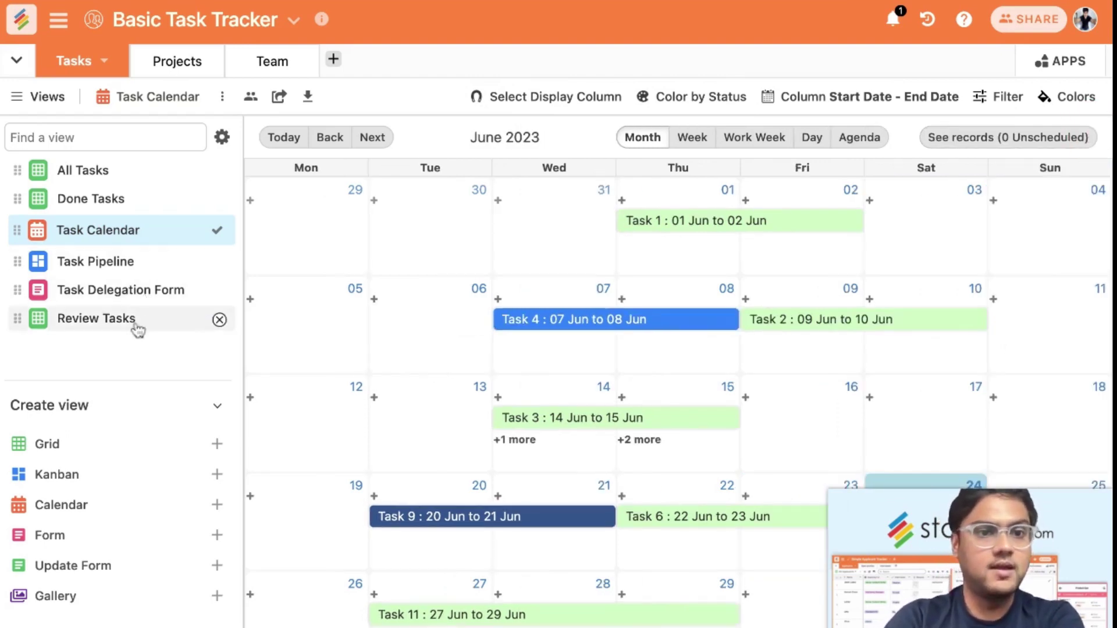
# Open the Done Tasks view and examine its filter condition on the Done? column
pyautogui.click(143, 203)
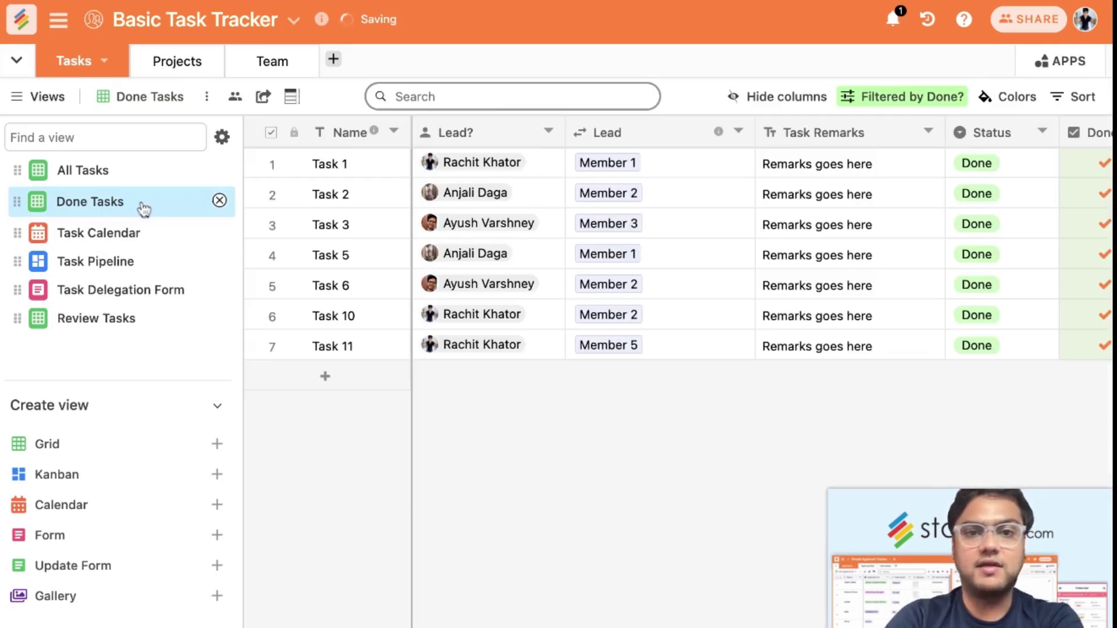
pyautogui.click(881, 103)
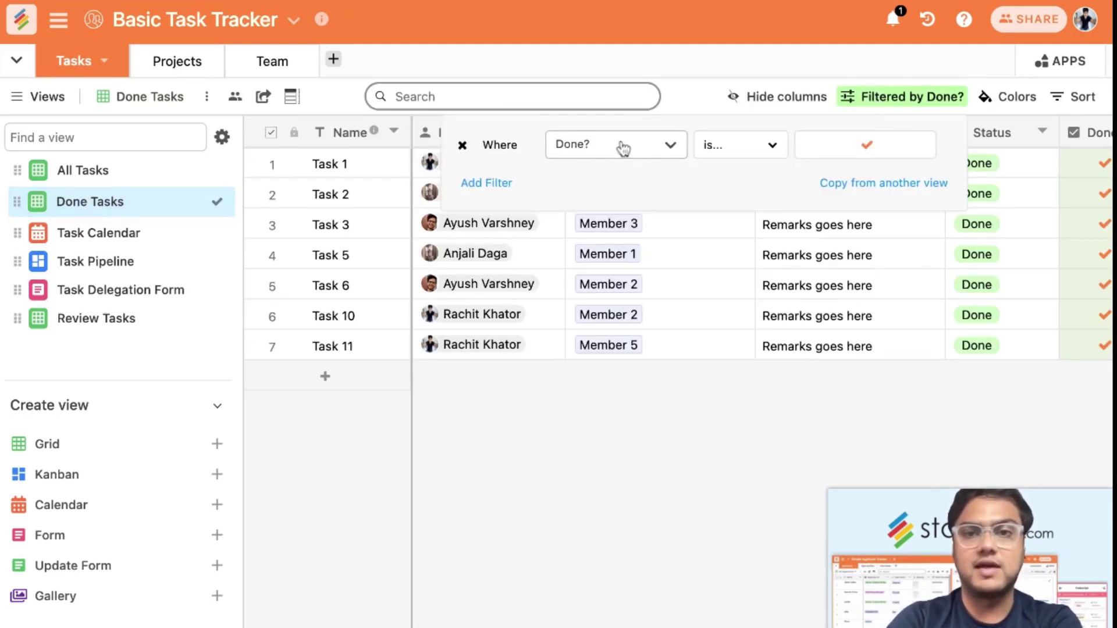
pyautogui.click(724, 82)
# Look across the Done Tasks columns and narrow the Lead column
pyautogui.hscroll(5, 706, 285)
pyautogui.hscroll(5, 706, 286)
pyautogui.hscroll(-8, 706, 285)
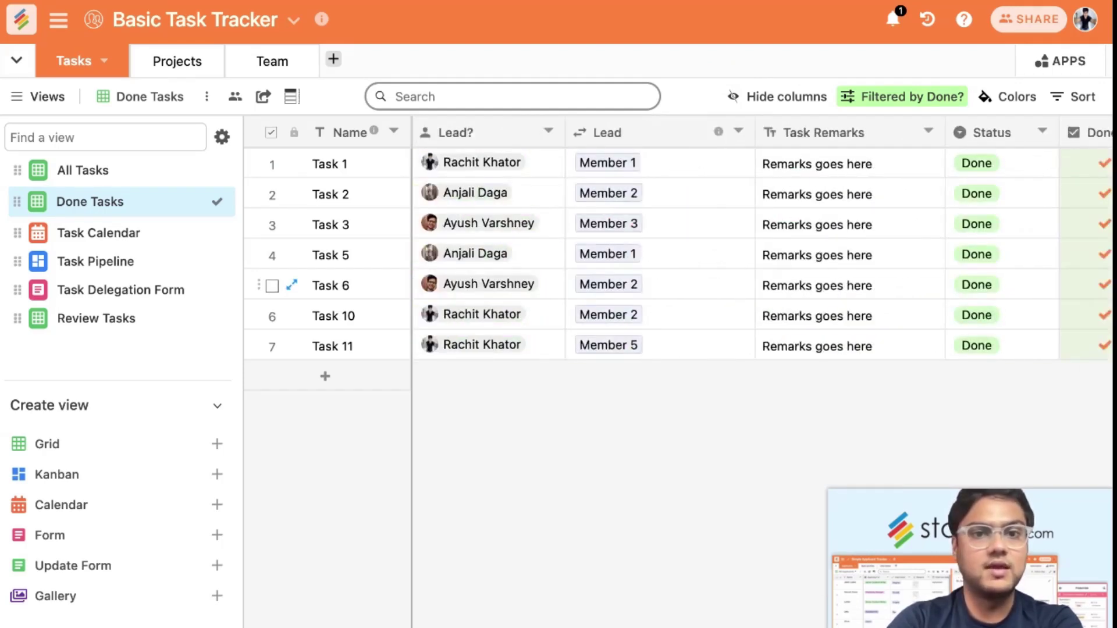
pyautogui.moveTo(753, 141); pyautogui.dragTo(683, 134)
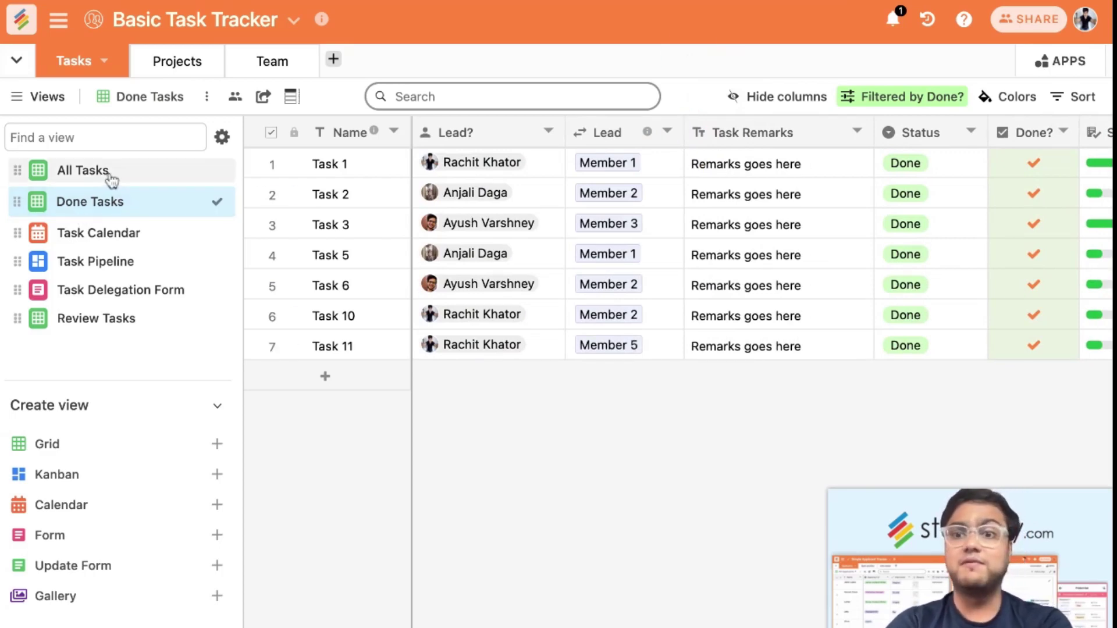
# Create a new grid view of the tasks and name it after the team member whose tasks it is for
pyautogui.click(82, 171)
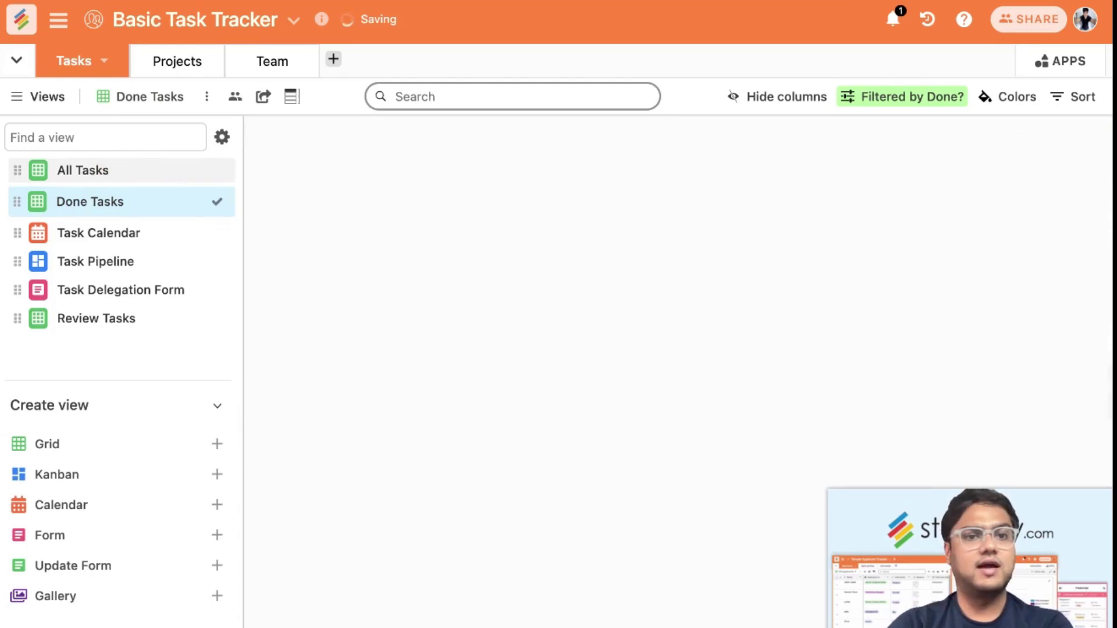
pyautogui.moveTo(217, 450)
pyautogui.click(219, 446)
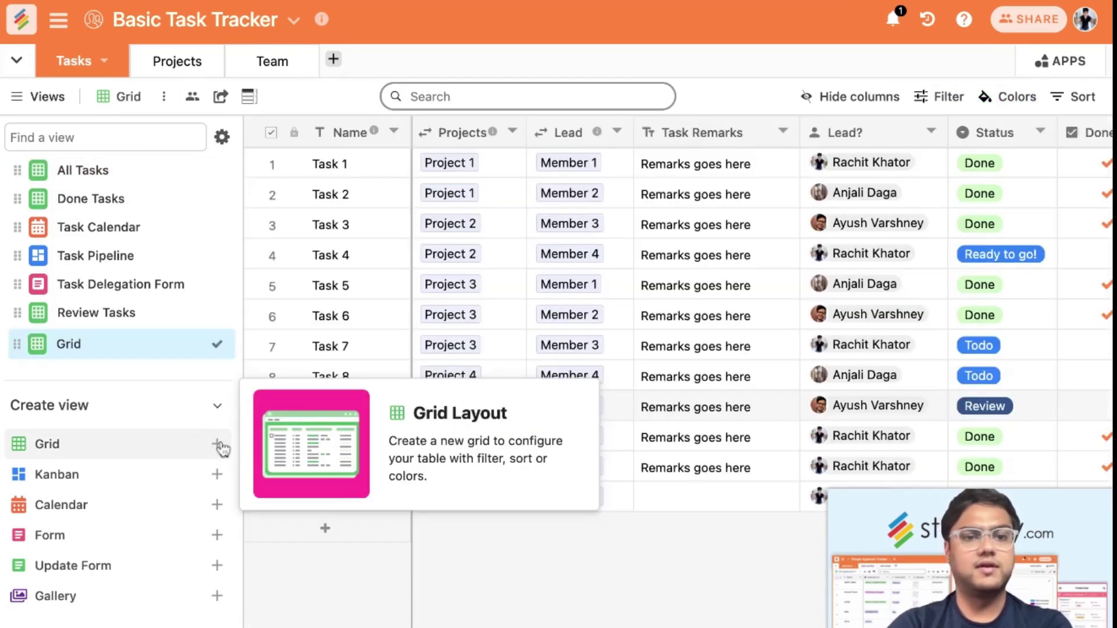
pyautogui.click(146, 96)
pyautogui.doubleClick(153, 96)
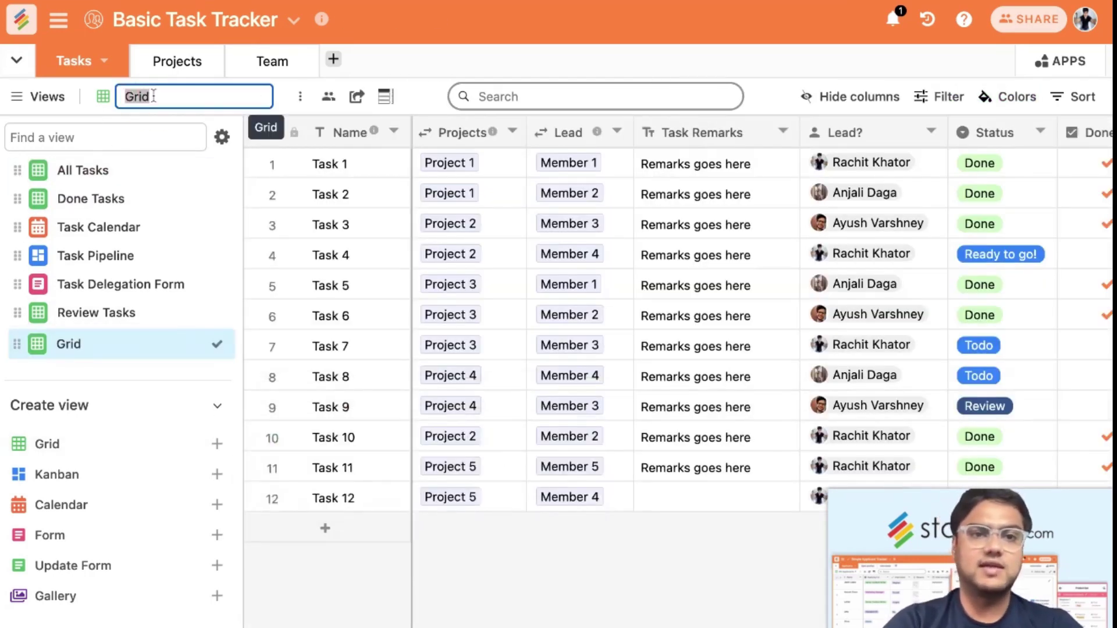
pyautogui.write('ac')
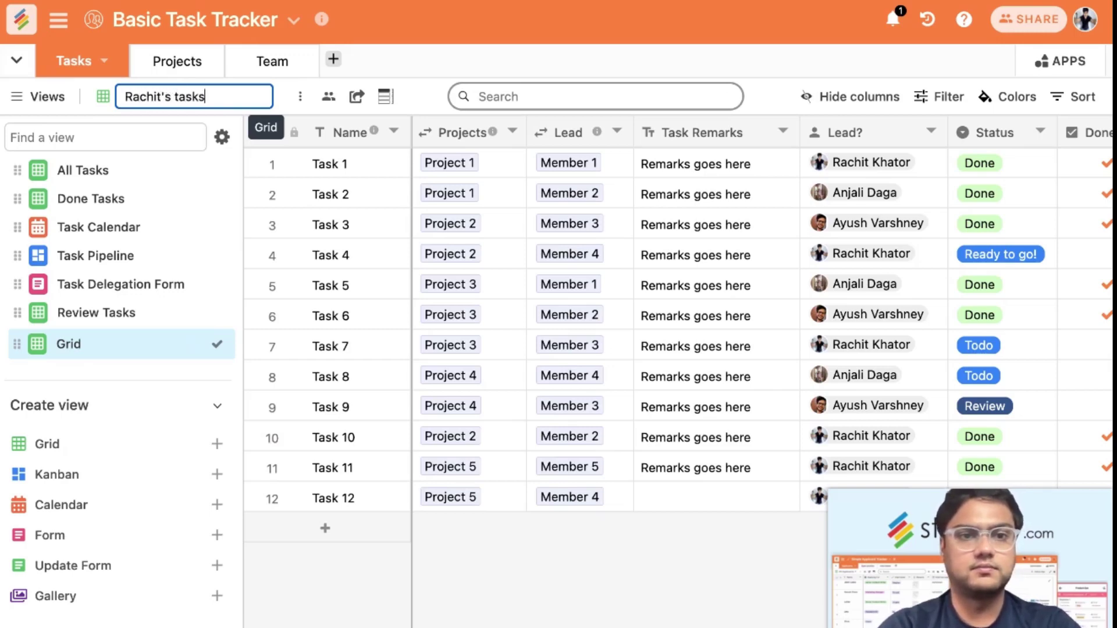
pyautogui.write("hit's Tasks")
pyautogui.press('Return')
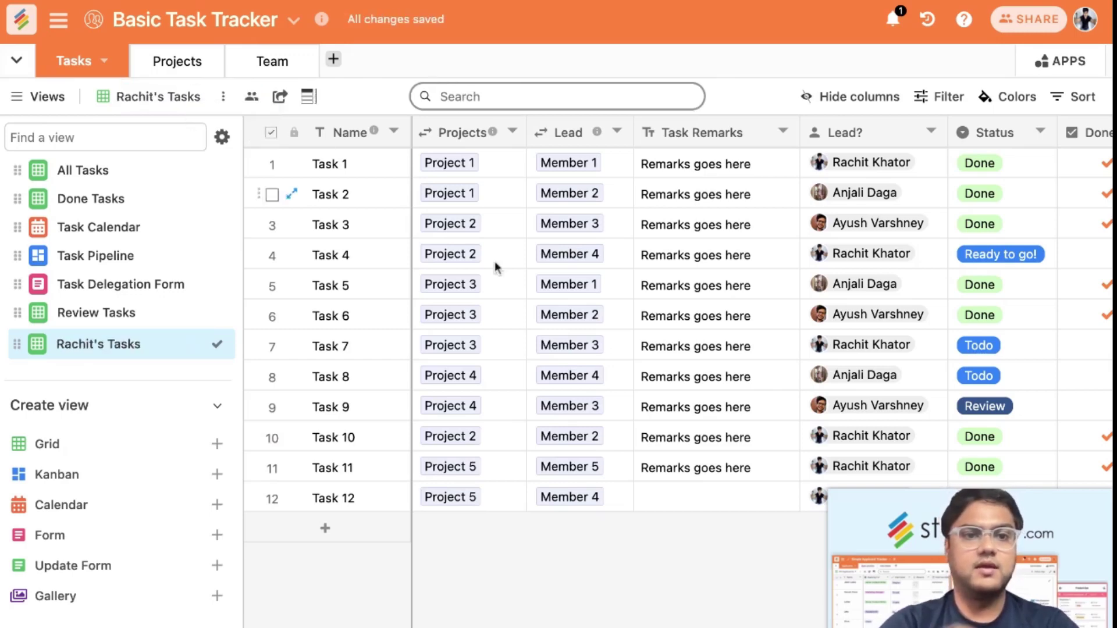
# Filter the new grid view to tasks where Lead contains "Member 4"
pyautogui.click(948, 97)
pyautogui.click(608, 157)
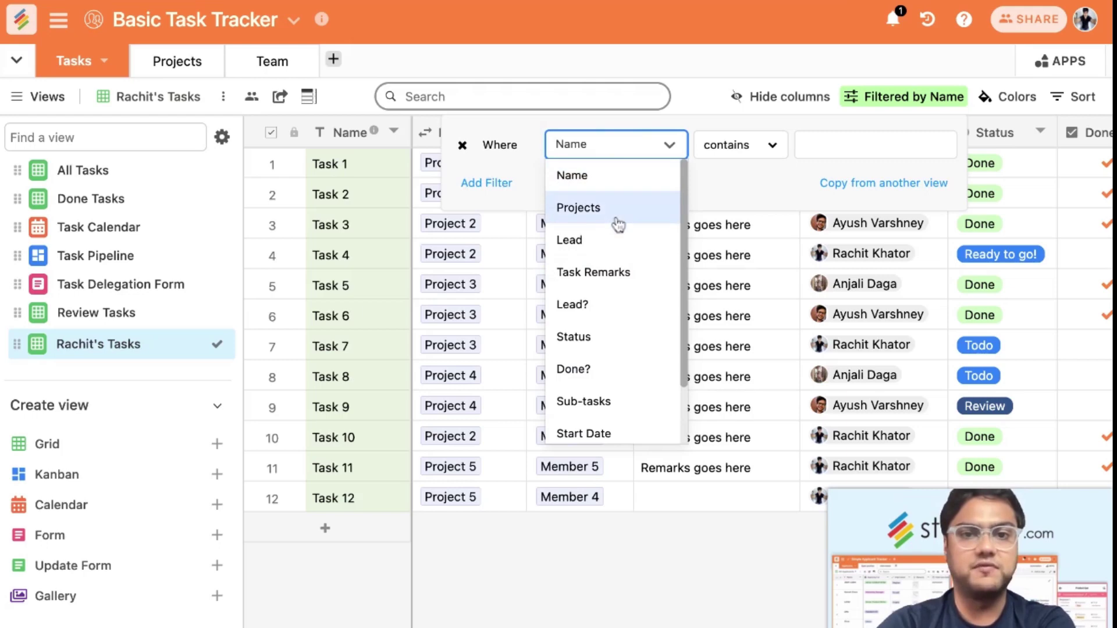
pyautogui.click(619, 241)
pyautogui.click(826, 148)
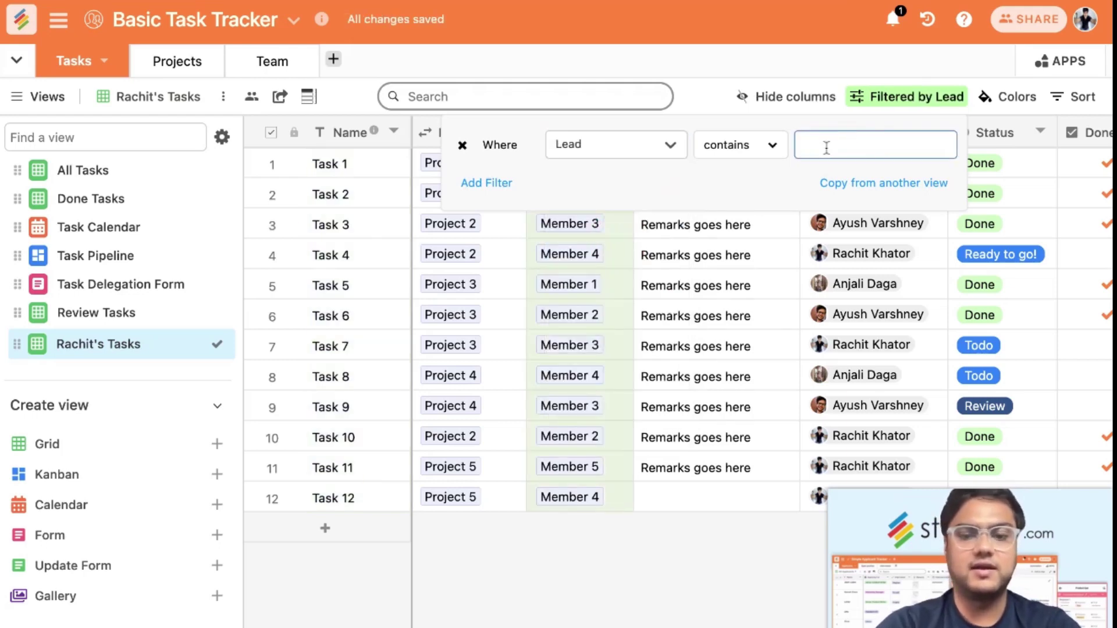
pyautogui.write('Member ')
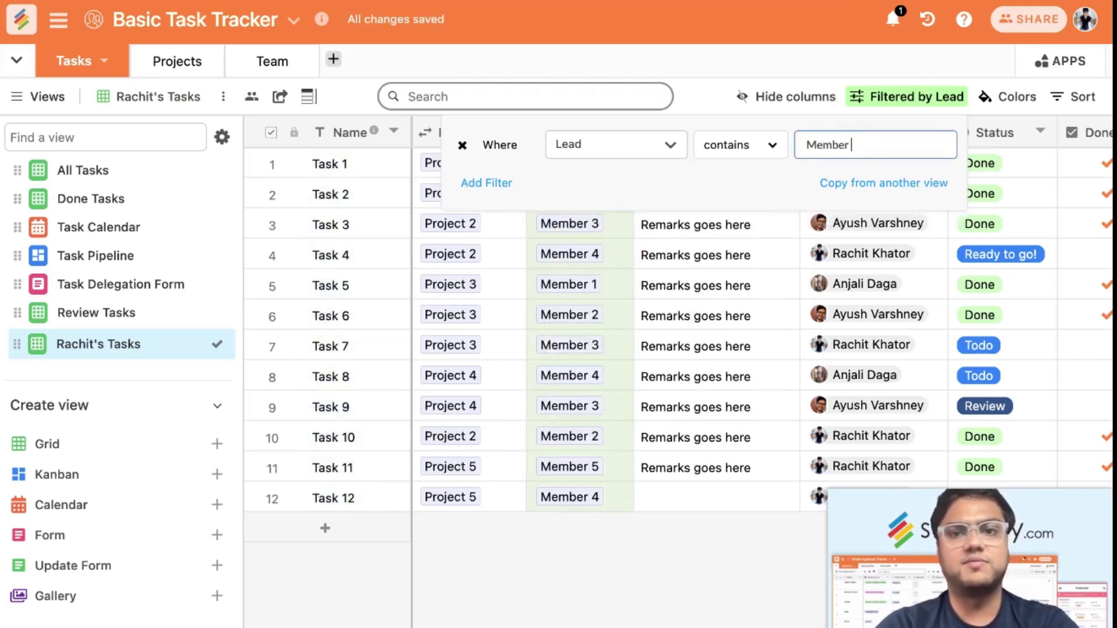
pyautogui.write('5')
pyautogui.press('BackSpace')
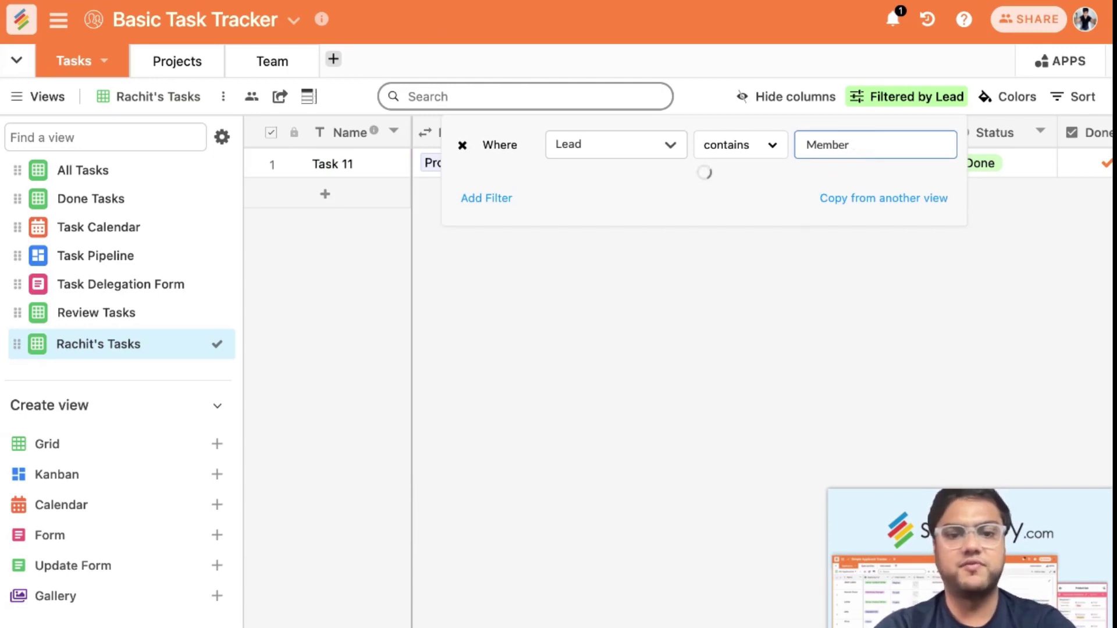
pyautogui.write('4')
pyautogui.click(730, 440)
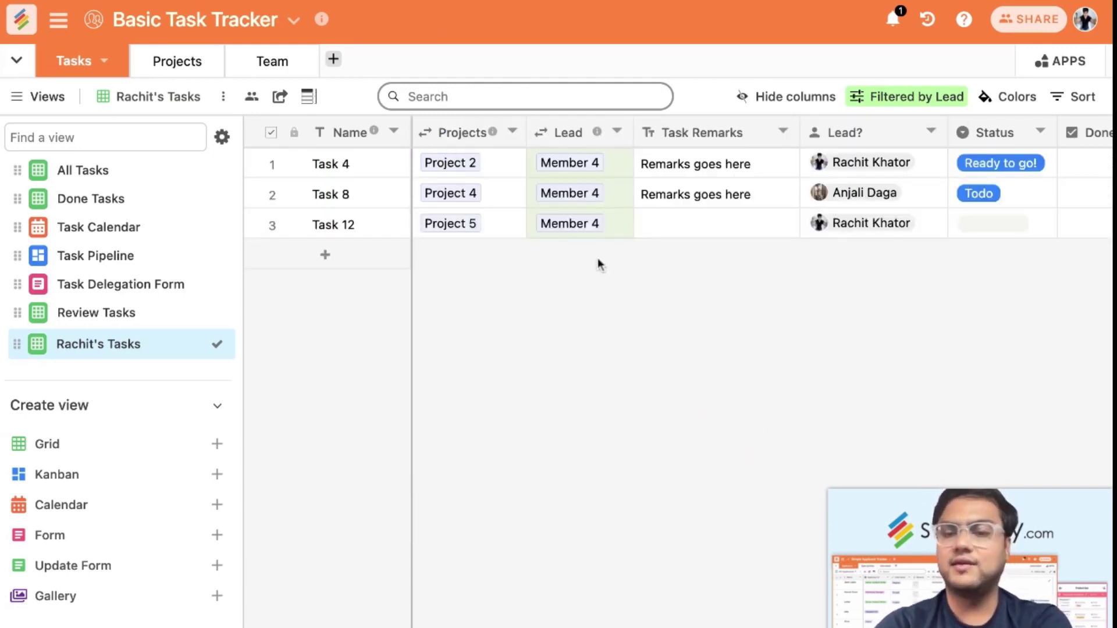
# Start adding an editor to the filtered view and fill in the invitee's e-mail address
pyautogui.click(251, 97)
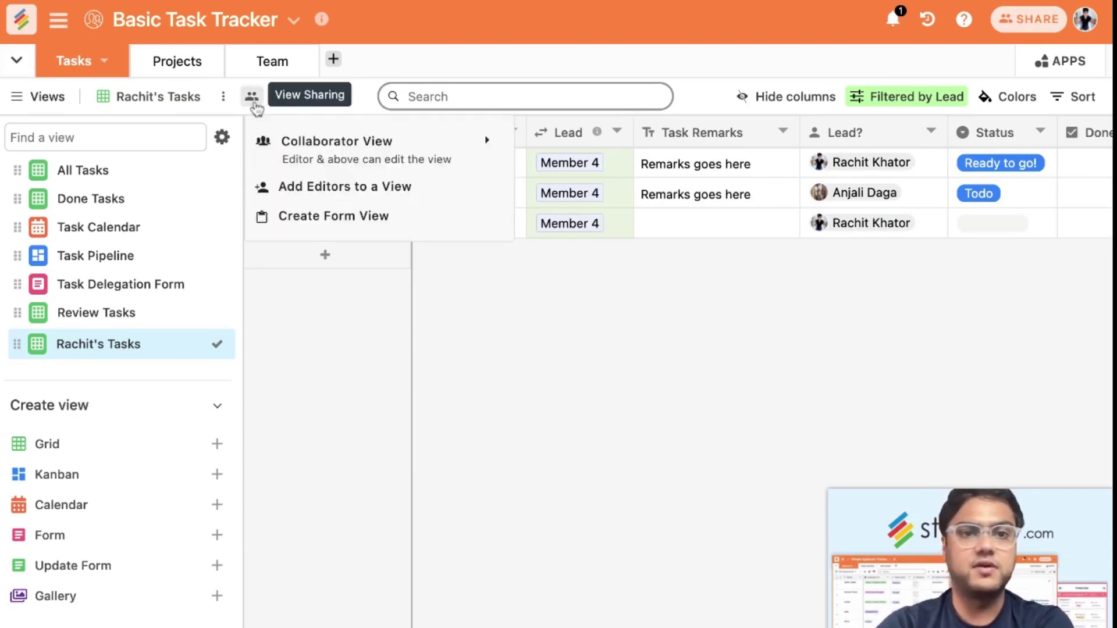
pyautogui.click(375, 188)
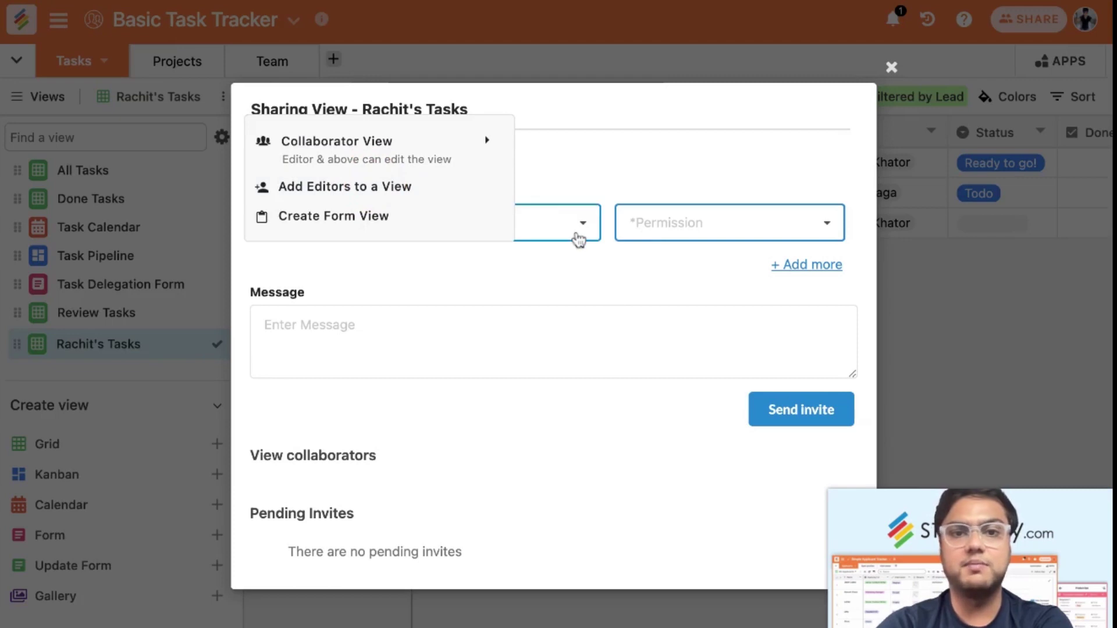
pyautogui.click(579, 238)
pyautogui.click(525, 320)
pyautogui.click(519, 224)
pyautogui.click(584, 223)
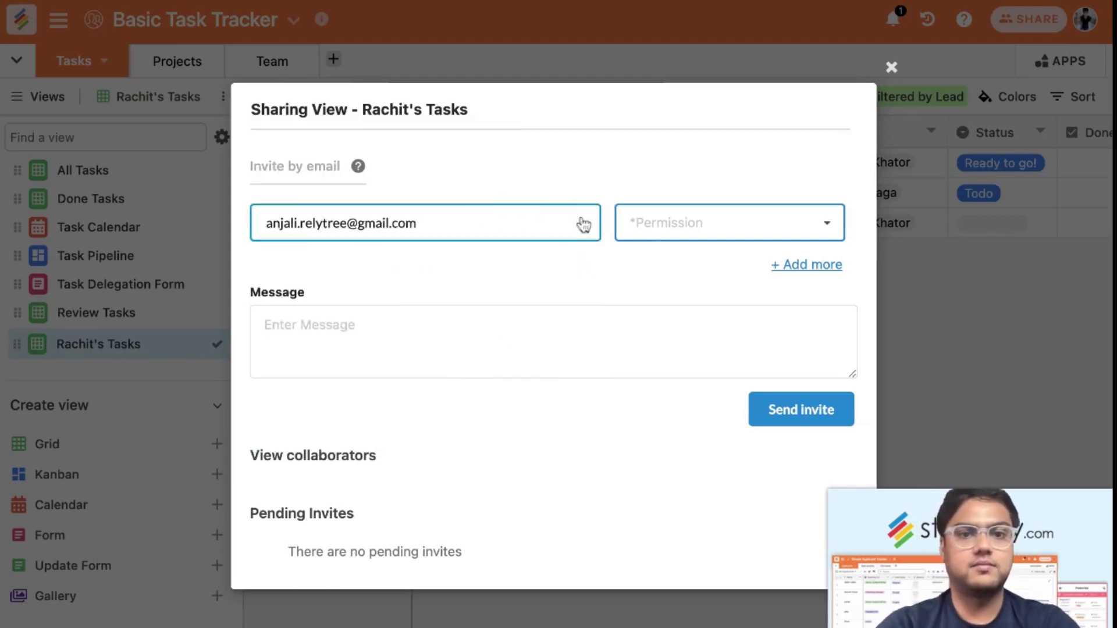
pyautogui.doubleClick(453, 217)
pyautogui.press('BackSpace')
pyautogui.write('ra')
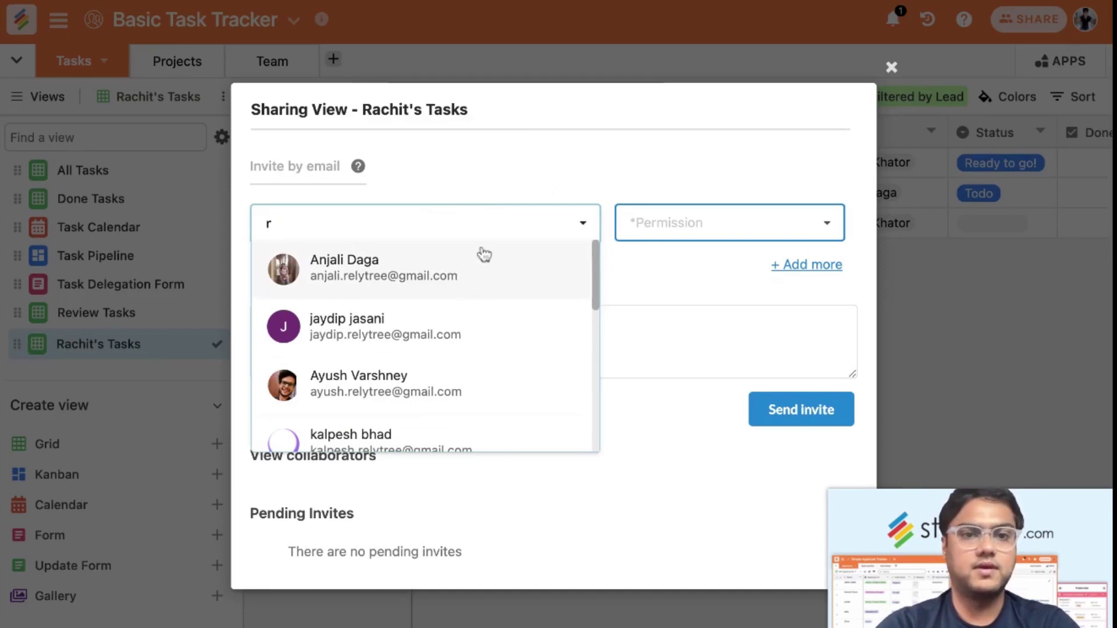
pyautogui.click(481, 283)
# Examine the permission levels available for the invitee and close the sharing dialog without sending an invite
pyautogui.click(669, 229)
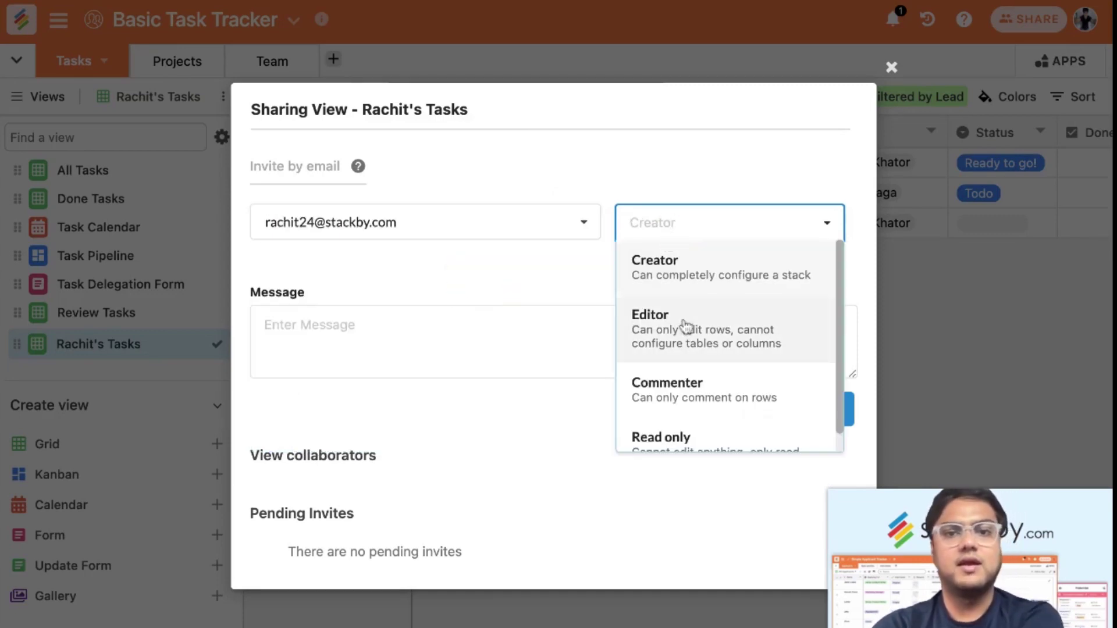
pyautogui.scroll(-1, 720, 337)
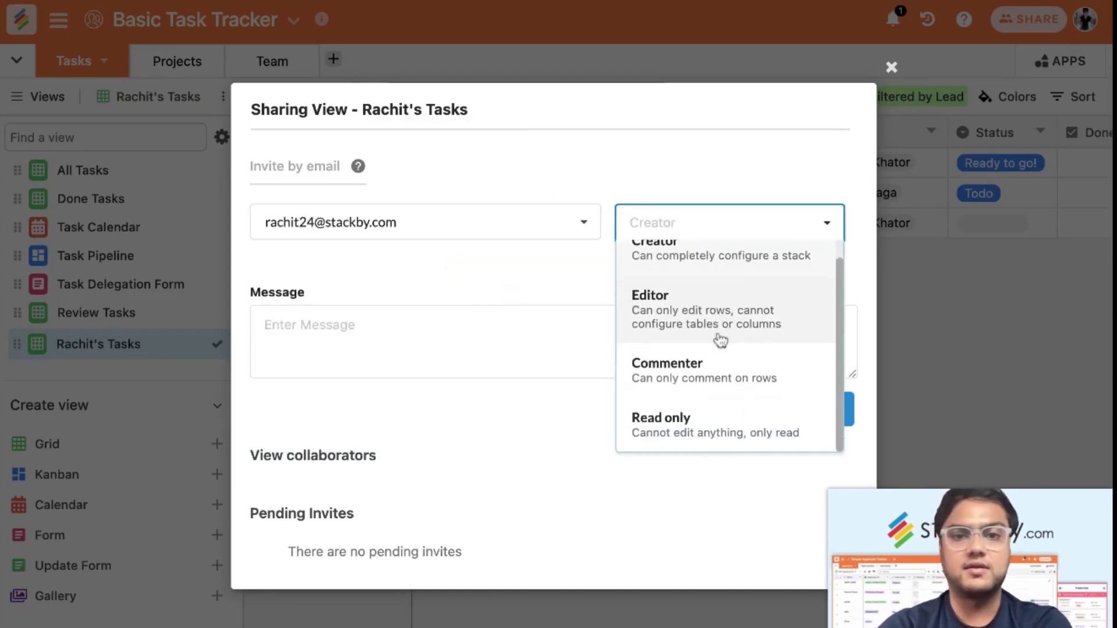
pyautogui.scroll(1, 719, 336)
pyautogui.click(890, 68)
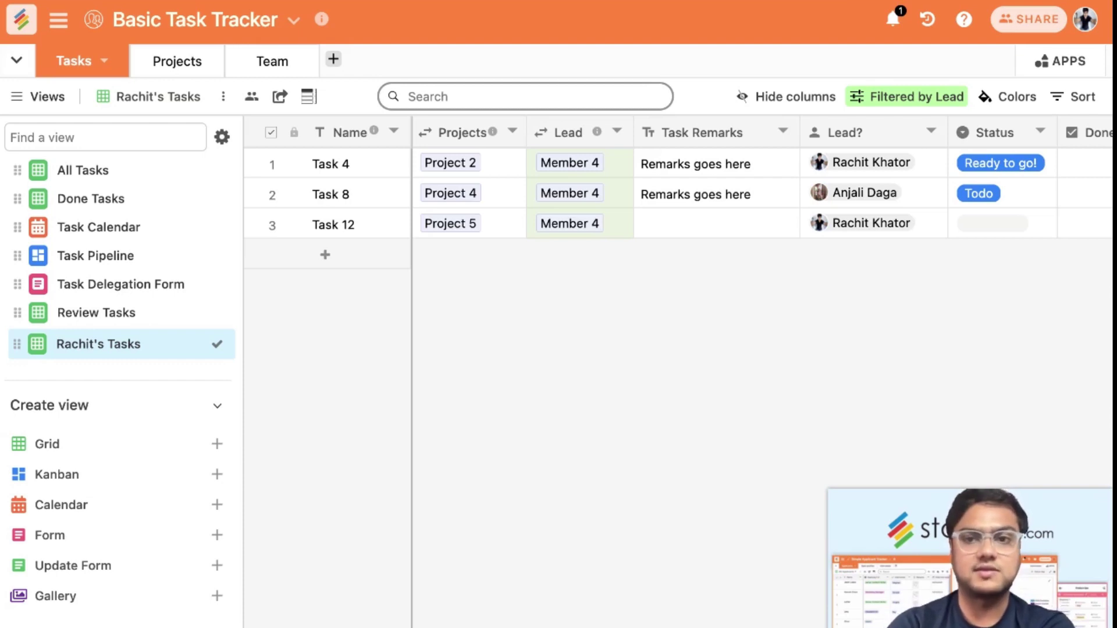
# Review the columns of the member's filtered task view and set Task 12's status to Done
pyautogui.hscroll(10, 744, 269)
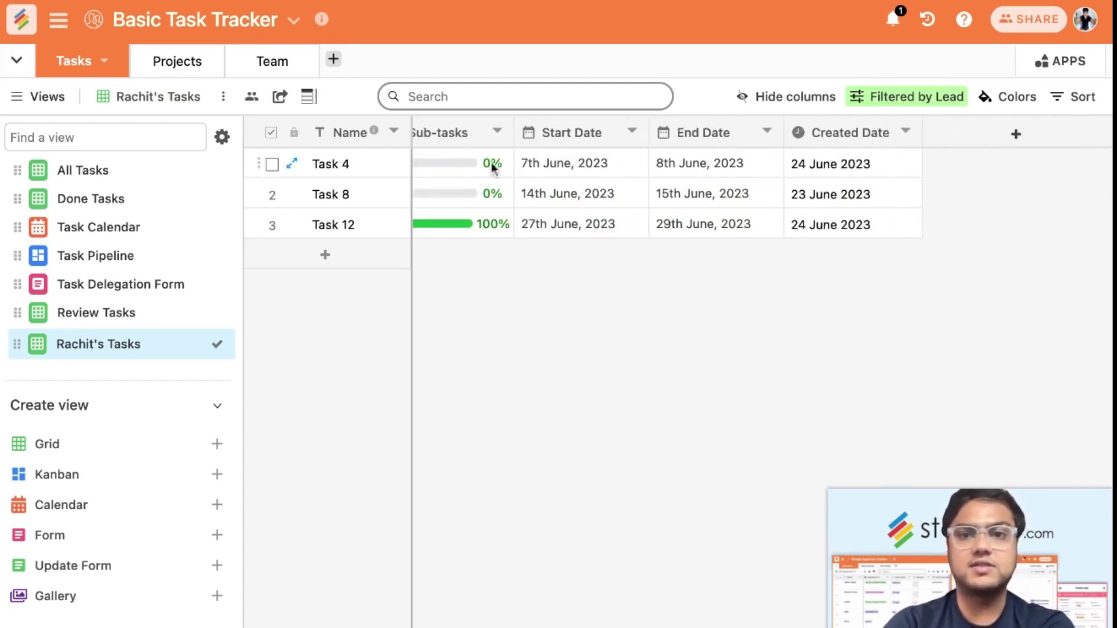
pyautogui.hscroll(-10, 838, 343)
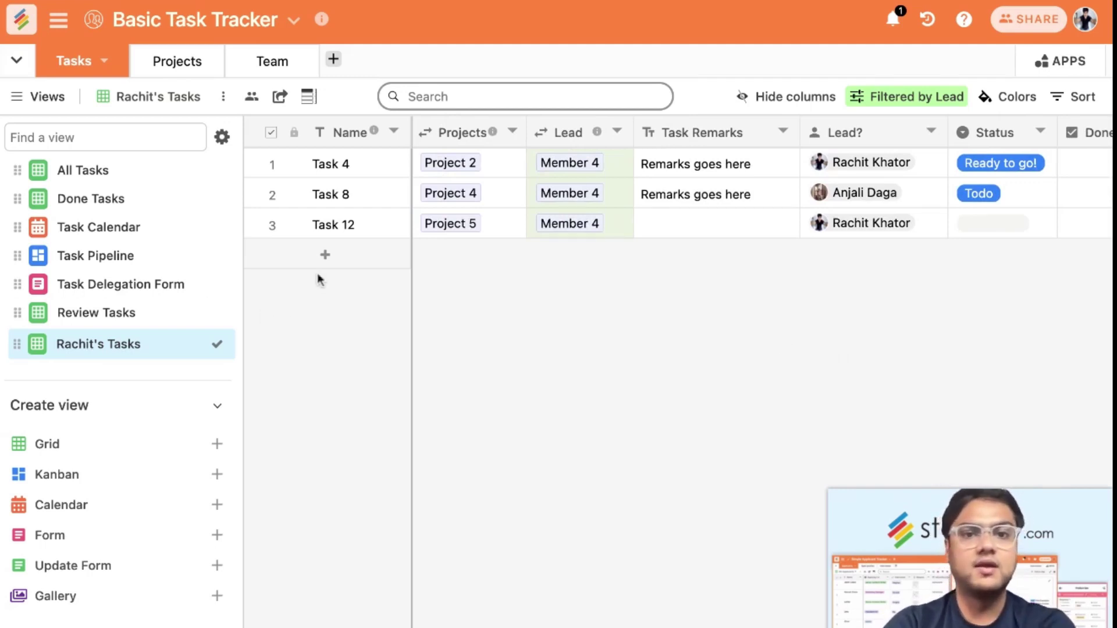
pyautogui.hscroll(3, 705, 253)
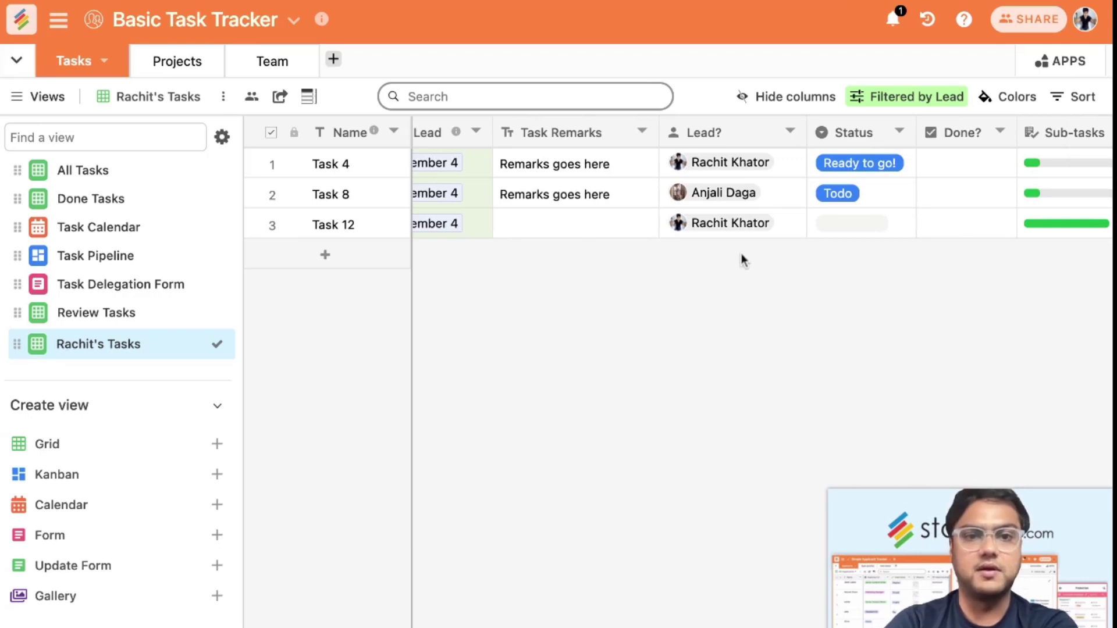
pyautogui.hscroll(-3, 742, 253)
pyautogui.hscroll(4, 844, 238)
pyautogui.click(853, 224)
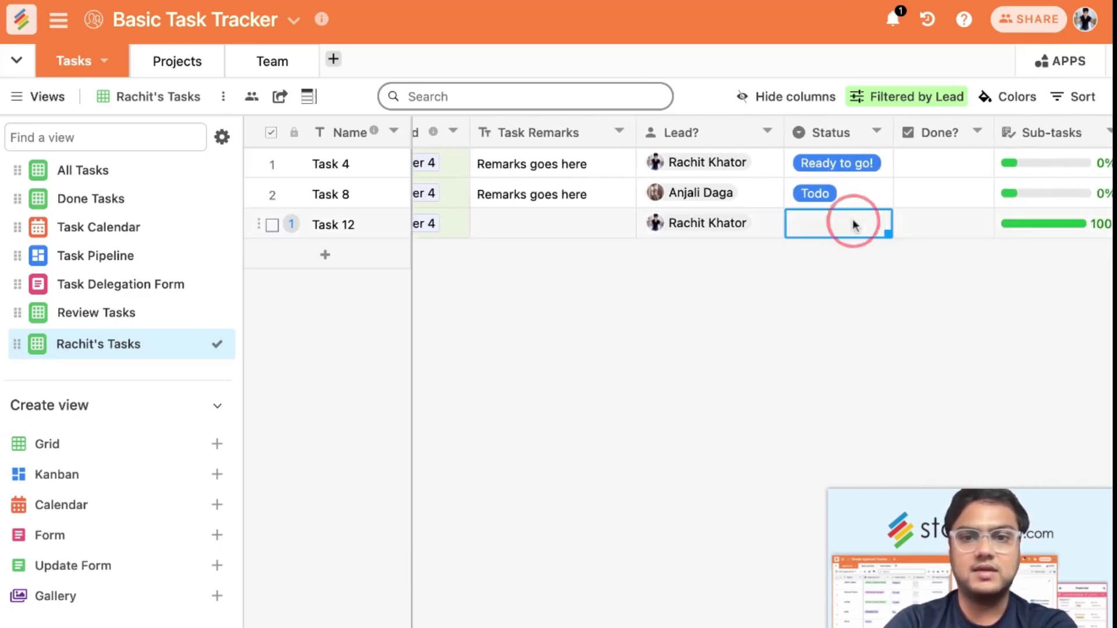
pyautogui.click(848, 424)
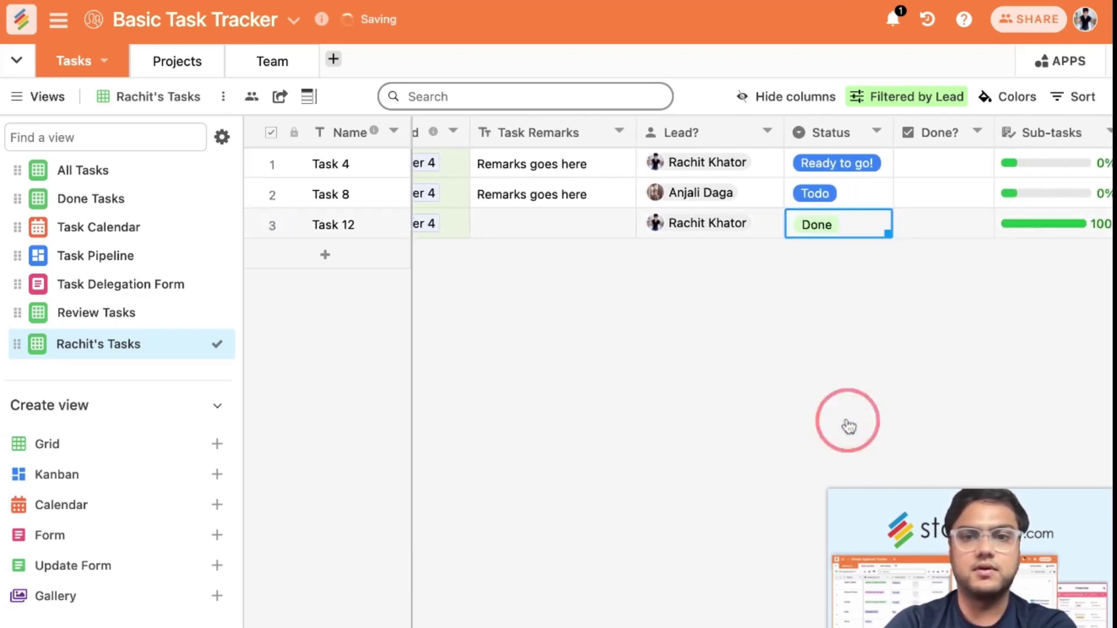
# Return to the All Tasks view and check Task 12's Status, Done? and Sub-tasks columns
pyautogui.click(120, 174)
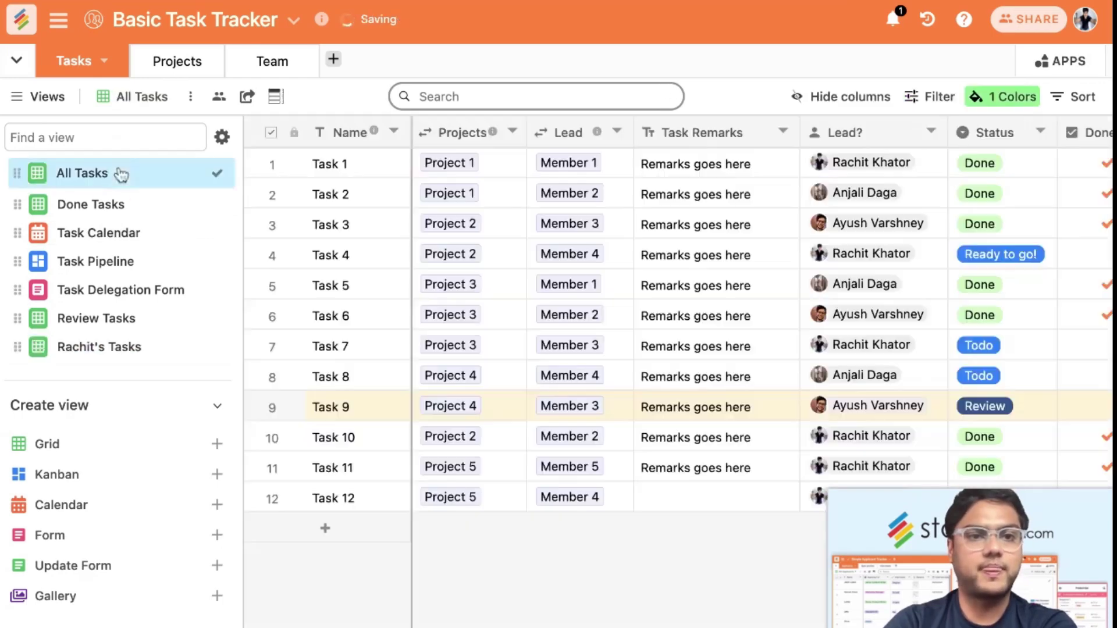
pyautogui.scroll(-1, 590, 440)
pyautogui.hscroll(5, 590, 440)
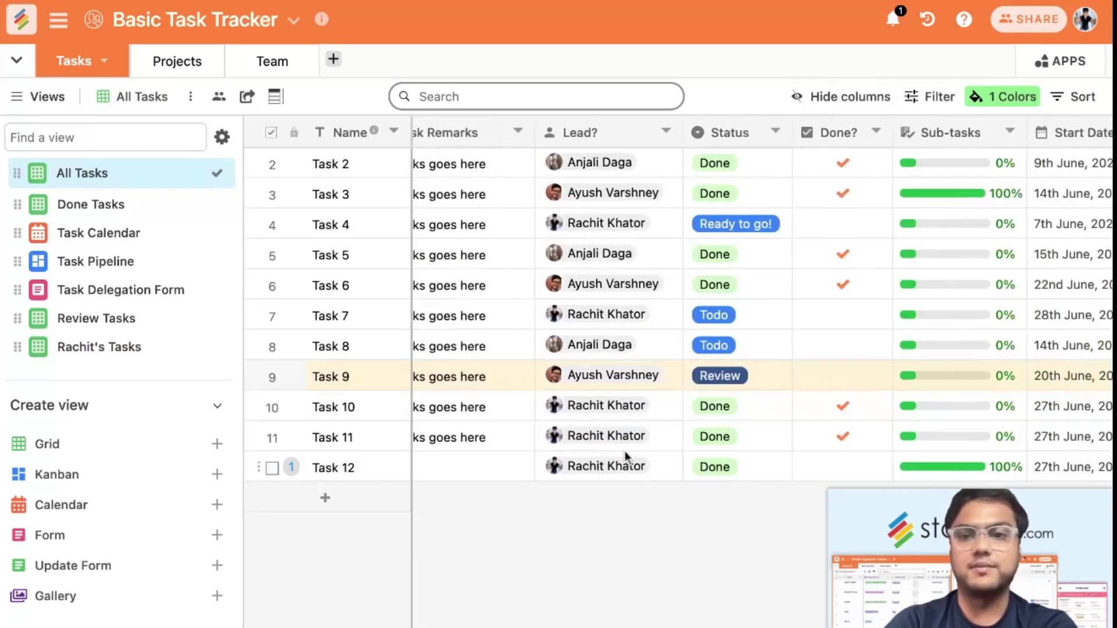
# Review the All Tasks columns, then collapse the list of creatable view types and hide the views sidebar
pyautogui.hscroll(5, 624, 451)
pyautogui.hscroll(-8, 624, 452)
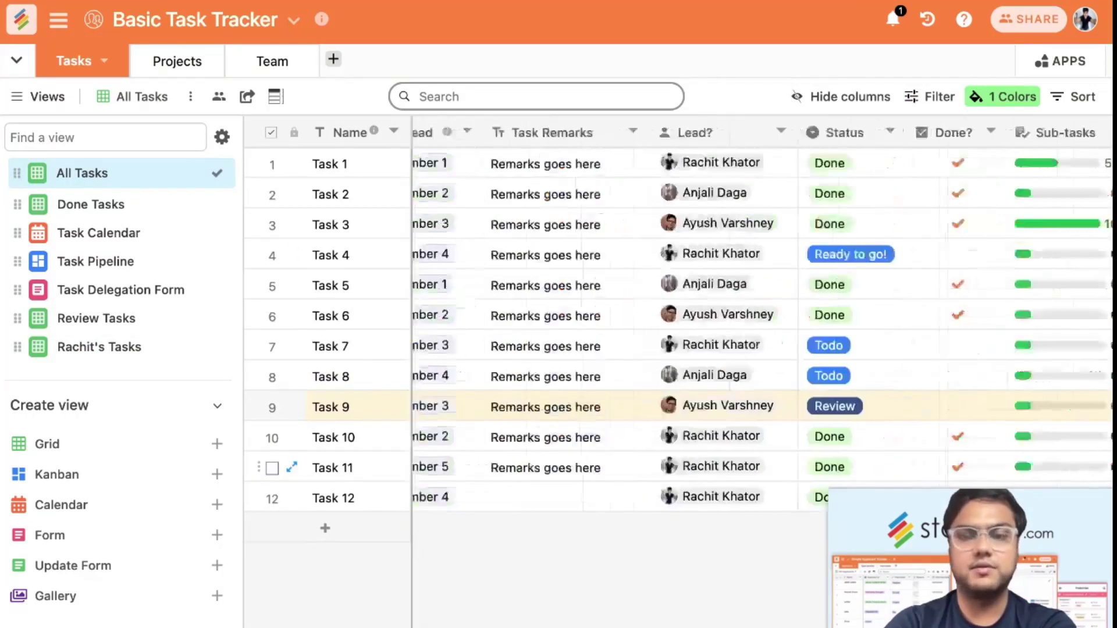
pyautogui.scroll(1, 624, 451)
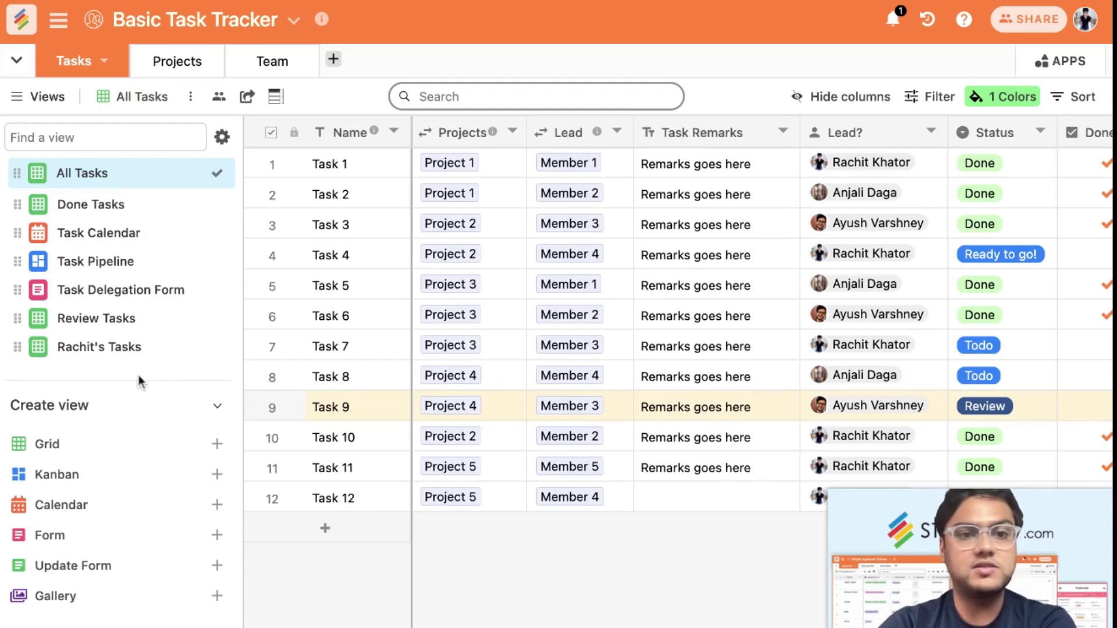
pyautogui.click(211, 407)
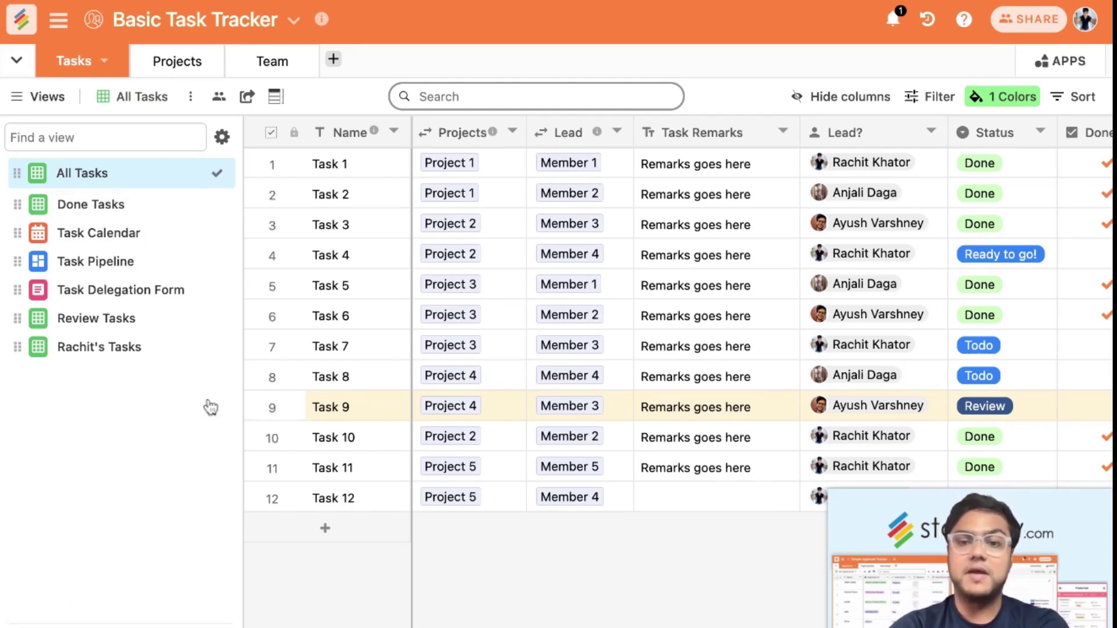
pyautogui.click(35, 97)
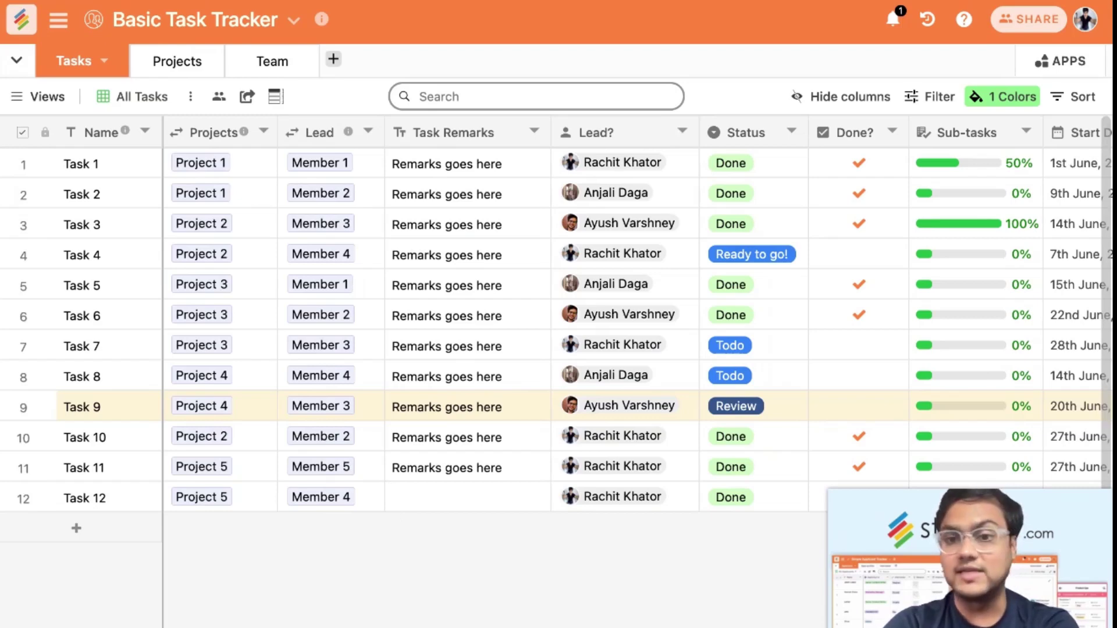
# Open the Projects table and examine the Assigned column's lookup count settings and its values for each project
pyautogui.click(184, 66)
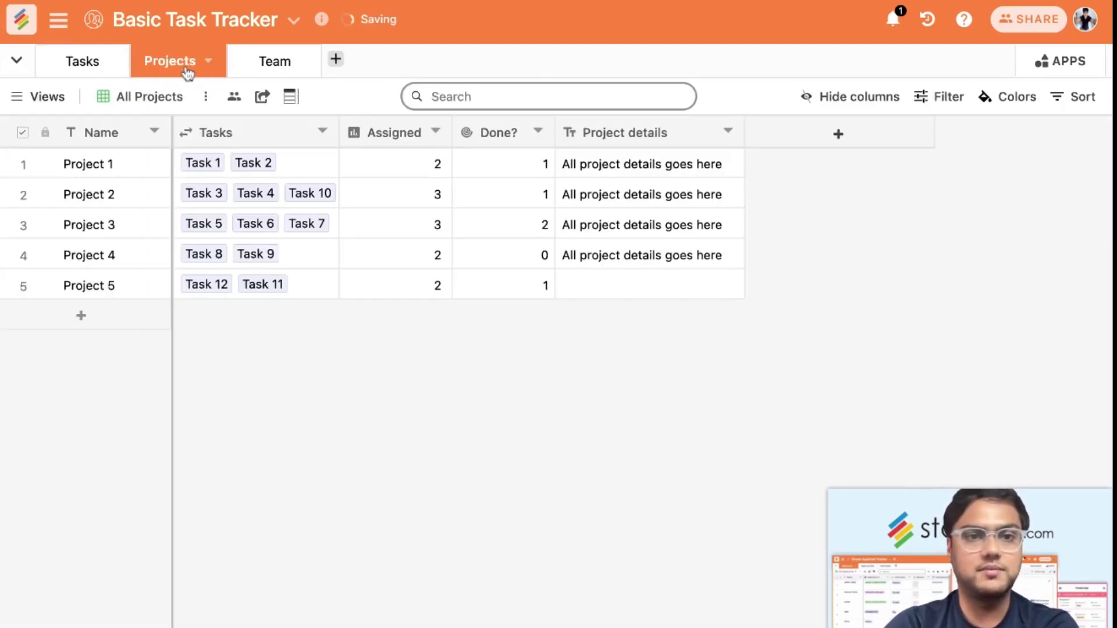
pyautogui.moveTo(145, 174); pyautogui.dragTo(146, 286)
pyautogui.click(407, 282)
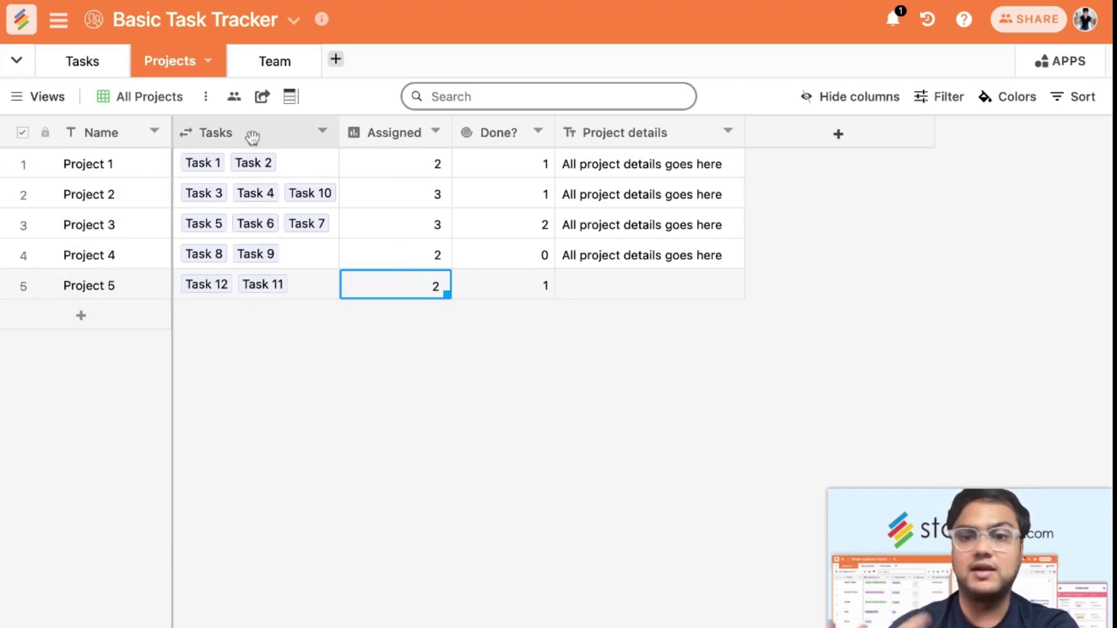
pyautogui.doubleClick(391, 132)
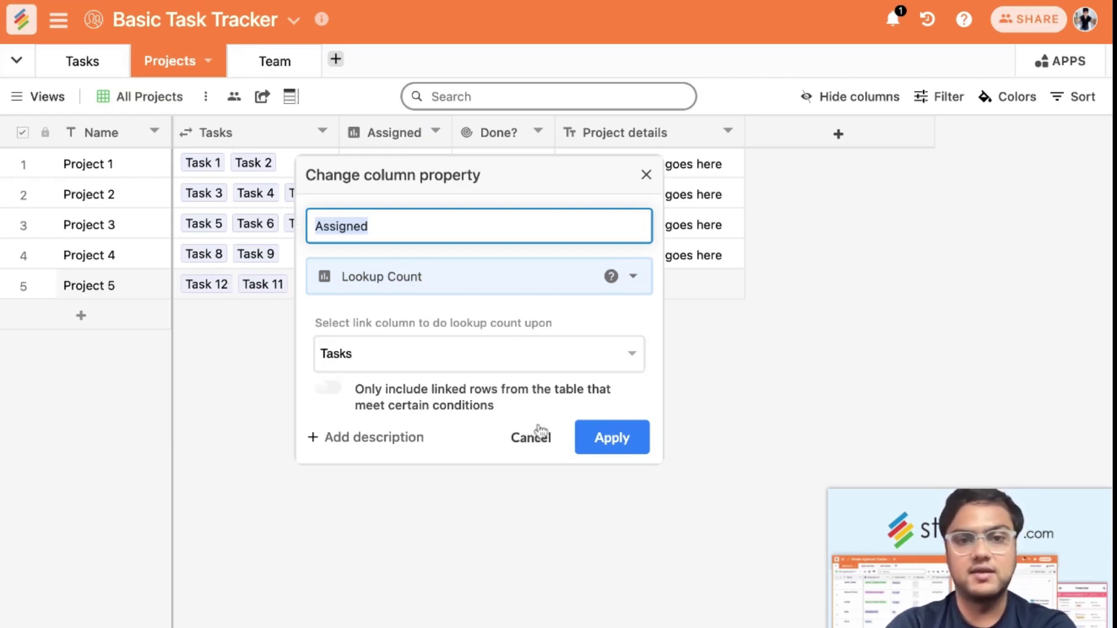
pyautogui.click(589, 437)
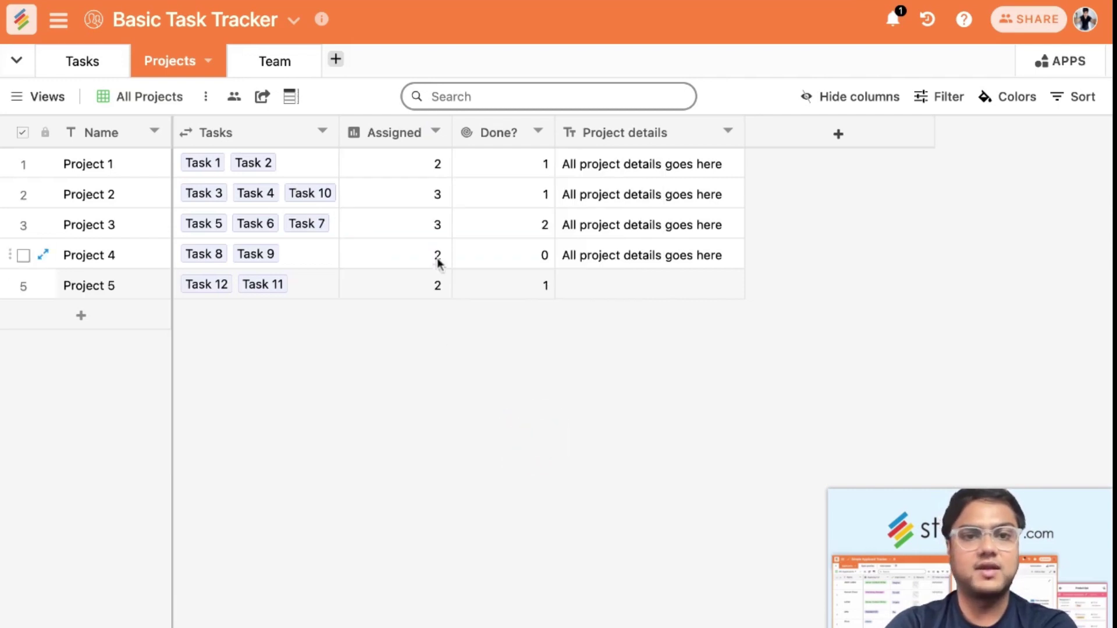
pyautogui.moveTo(435, 168); pyautogui.dragTo(429, 282)
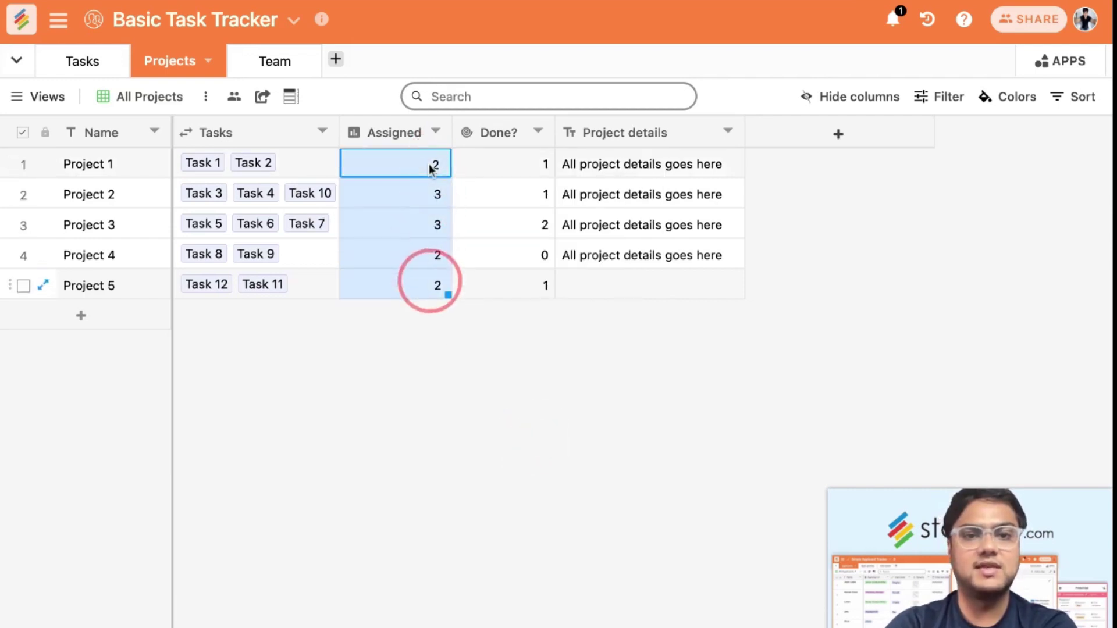
pyautogui.click(424, 316)
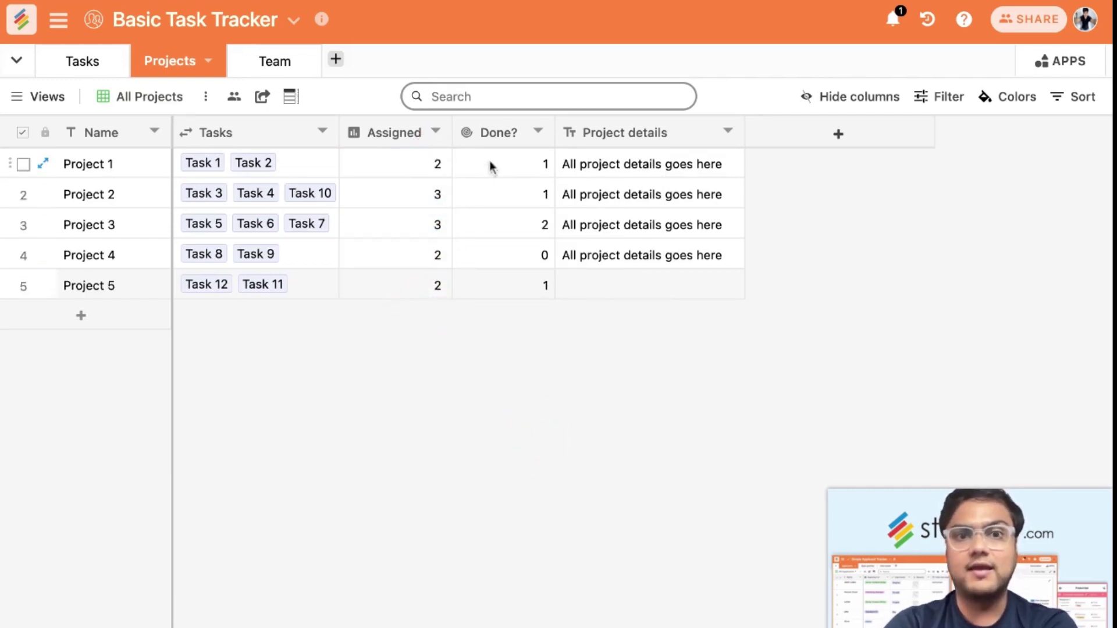
# Examine the aggregation settings of the Projects table's Done? column without changing them, and check its values for each project
pyautogui.doubleClick(499, 132)
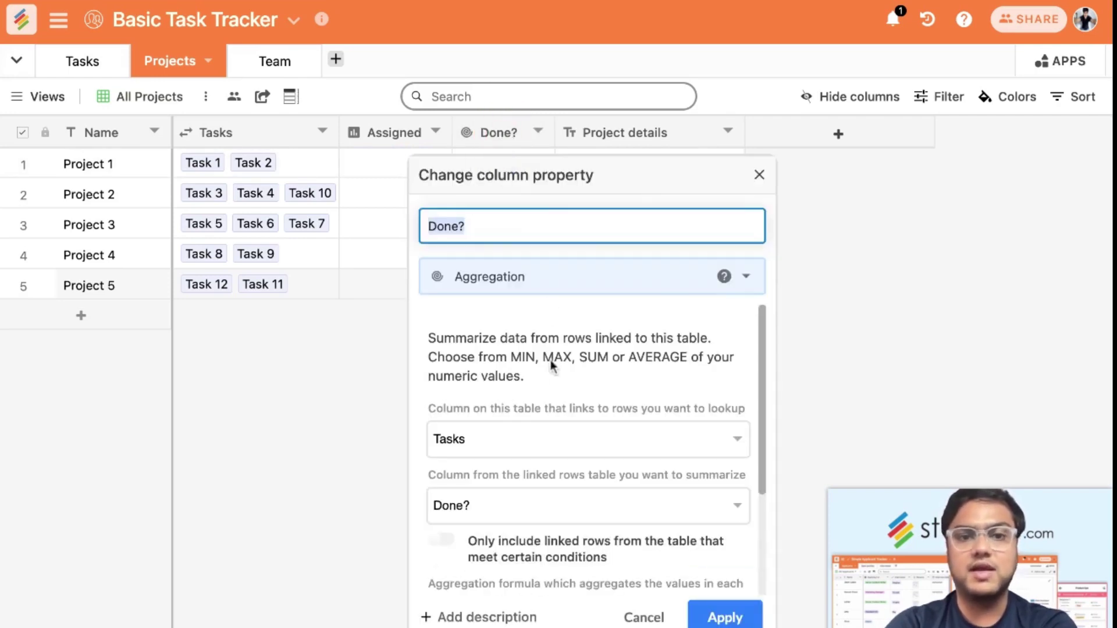
pyautogui.scroll(-1, 553, 373)
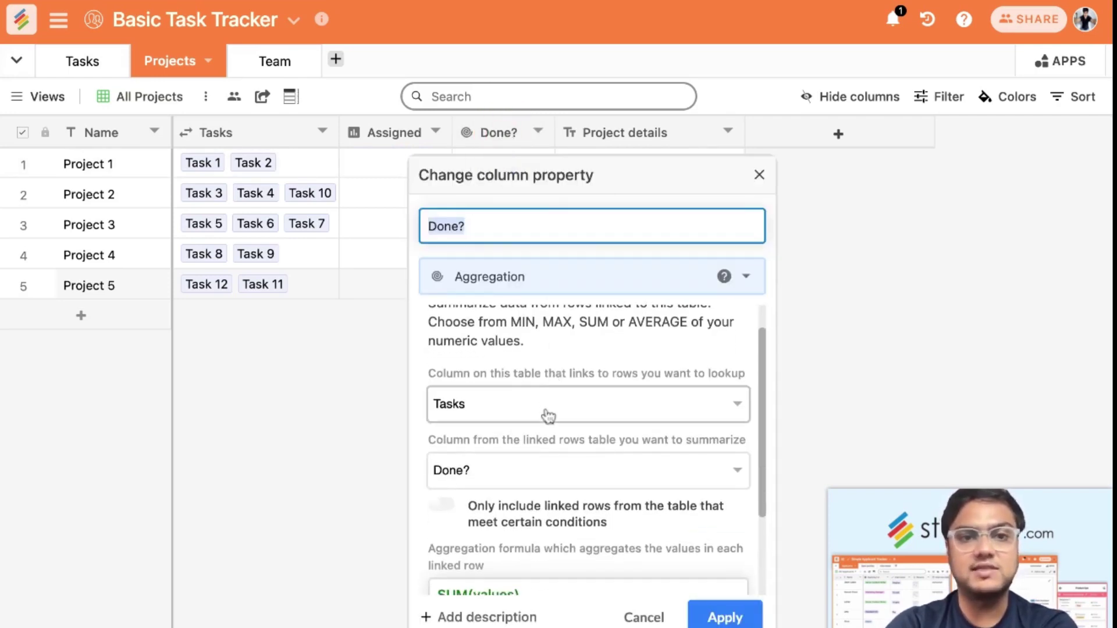
pyautogui.scroll(-1, 546, 475)
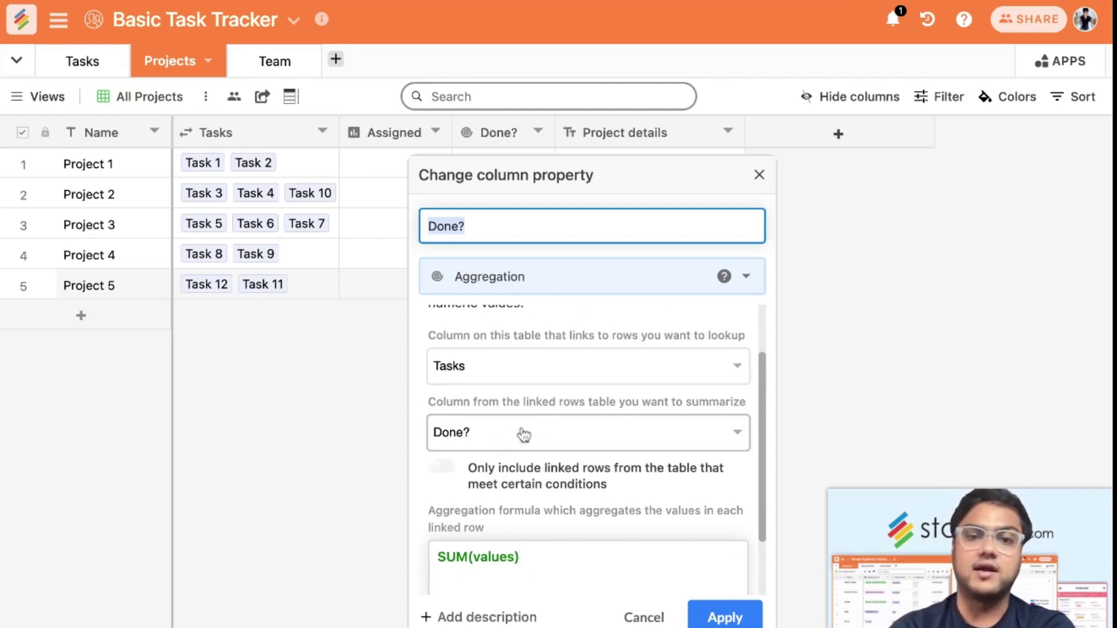
pyautogui.scroll(-2, 481, 425)
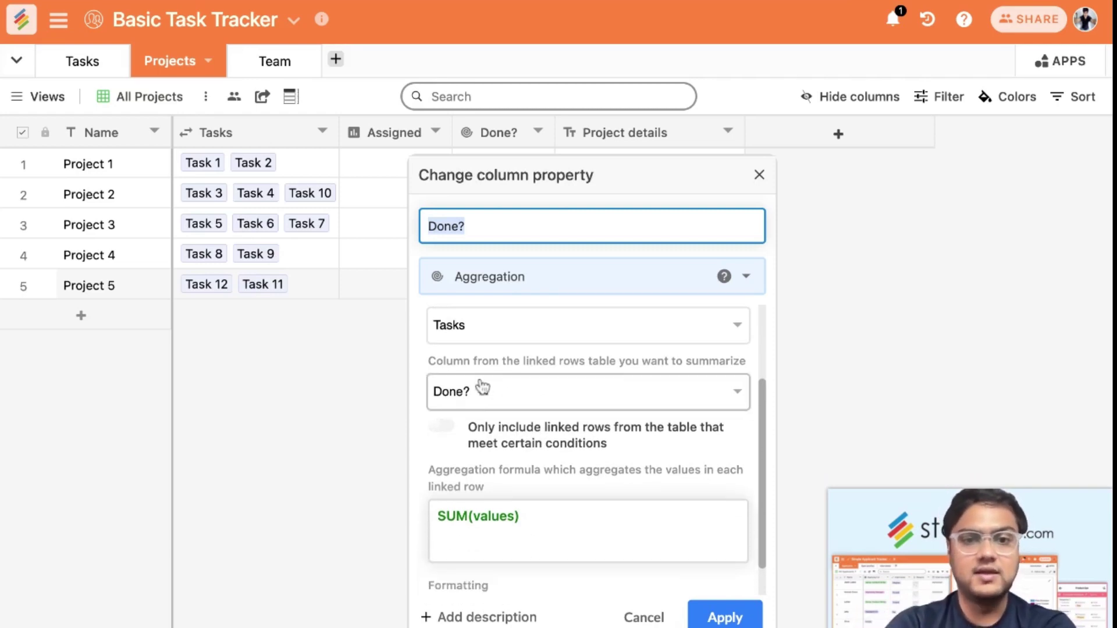
pyautogui.scroll(-1, 473, 488)
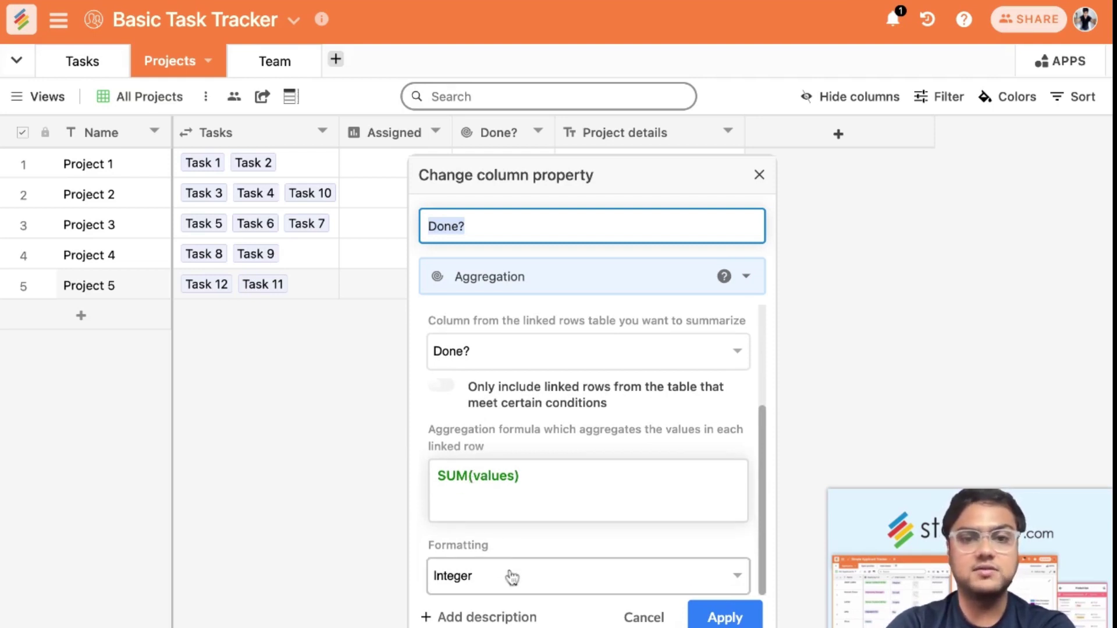
pyautogui.click(643, 615)
pyautogui.moveTo(521, 166); pyautogui.dragTo(519, 288)
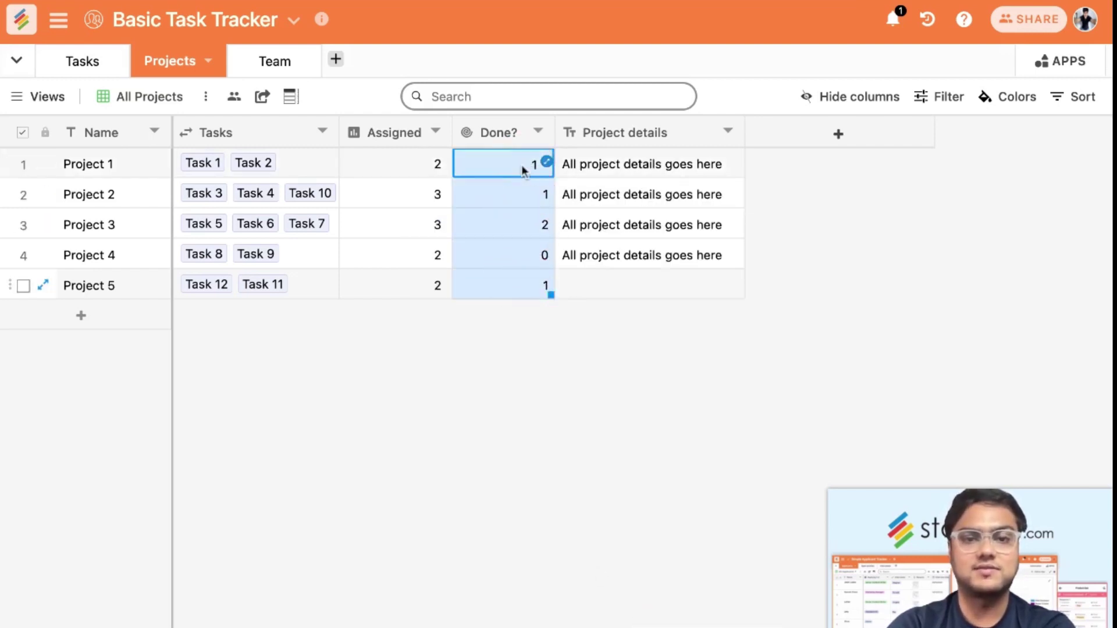
pyautogui.click(526, 380)
# Mark Task 8 as done in the Tasks table's Done? column and check the Done? column in the Projects table
pyautogui.click(82, 61)
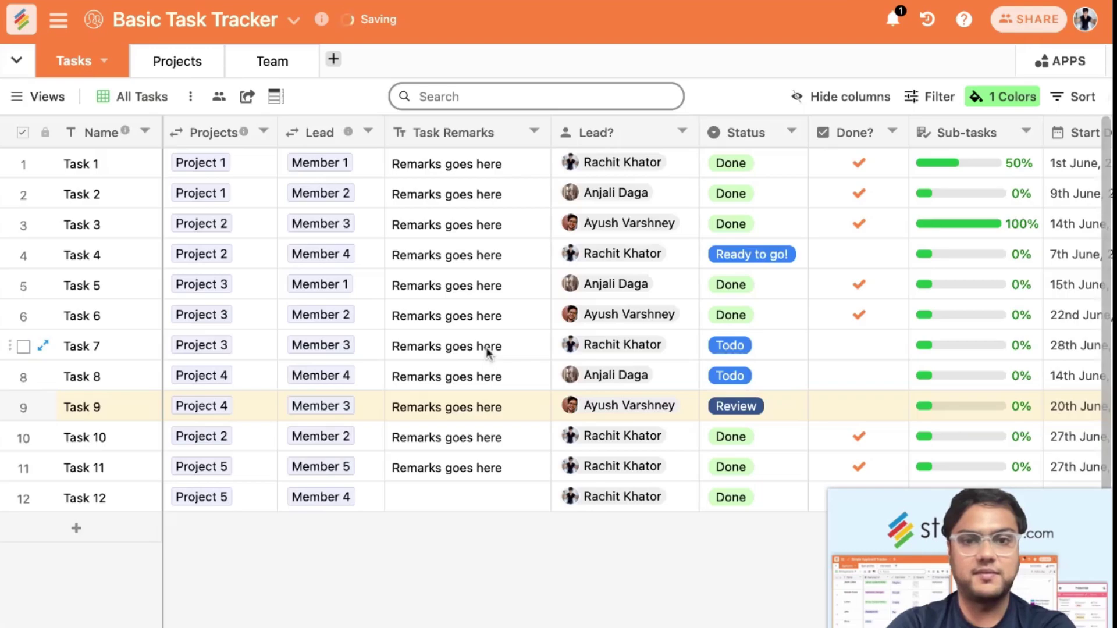
pyautogui.click(859, 375)
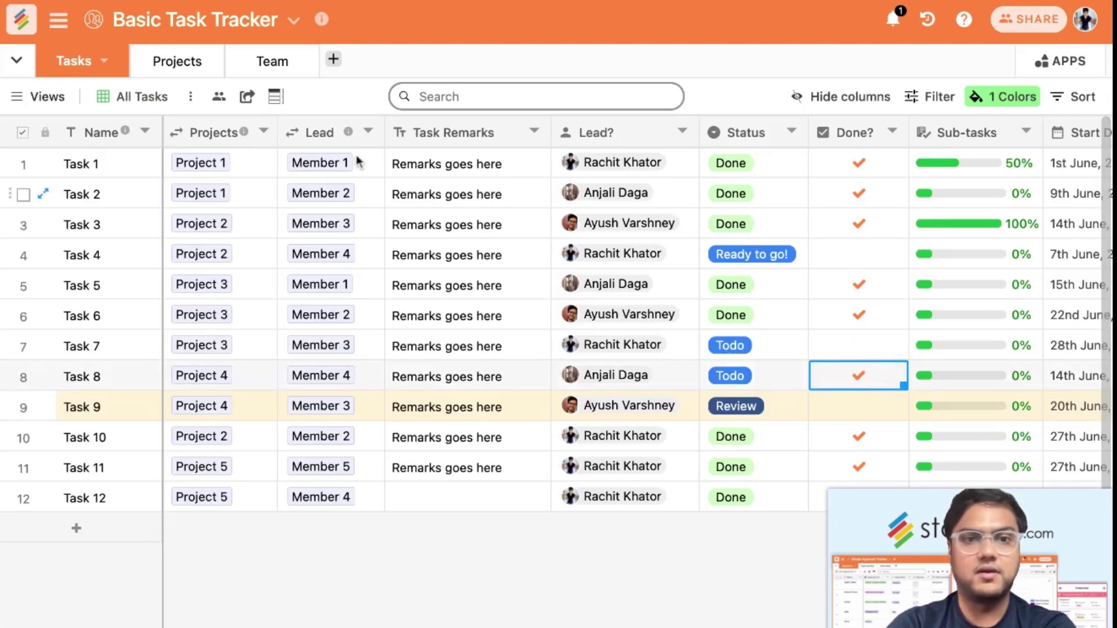
pyautogui.click(175, 61)
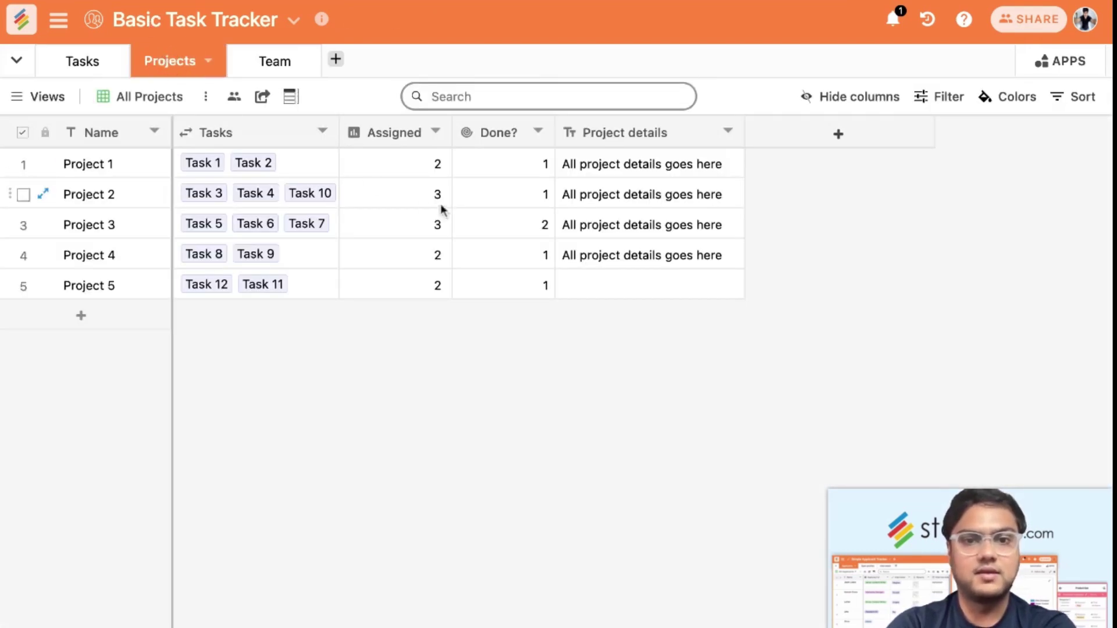
pyautogui.moveTo(526, 164); pyautogui.dragTo(525, 285)
pyautogui.click(525, 285)
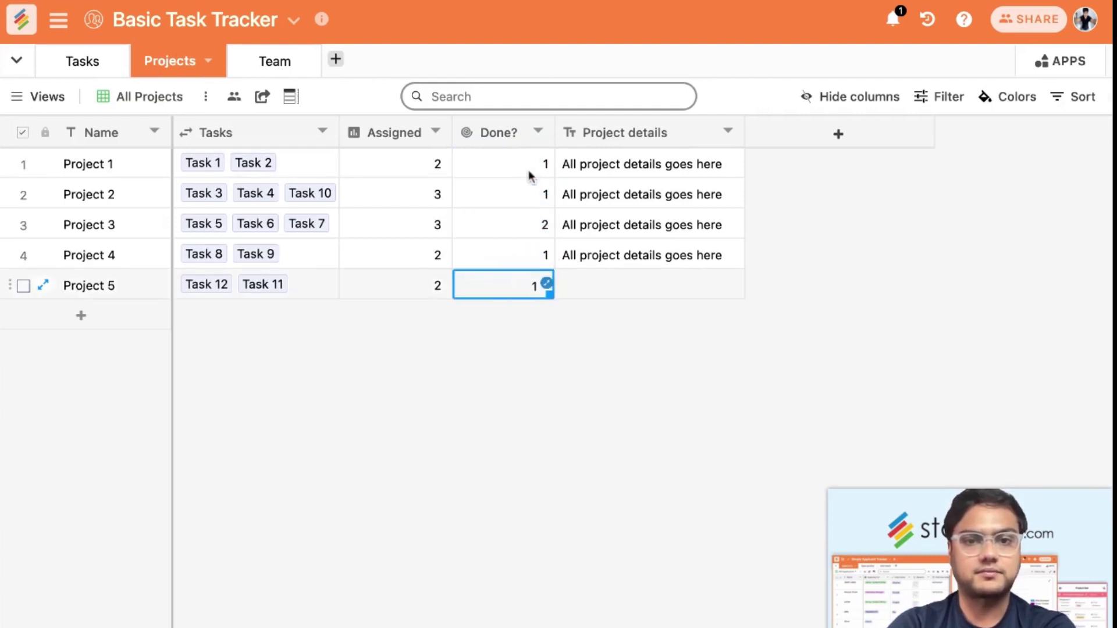
pyautogui.click(524, 626)
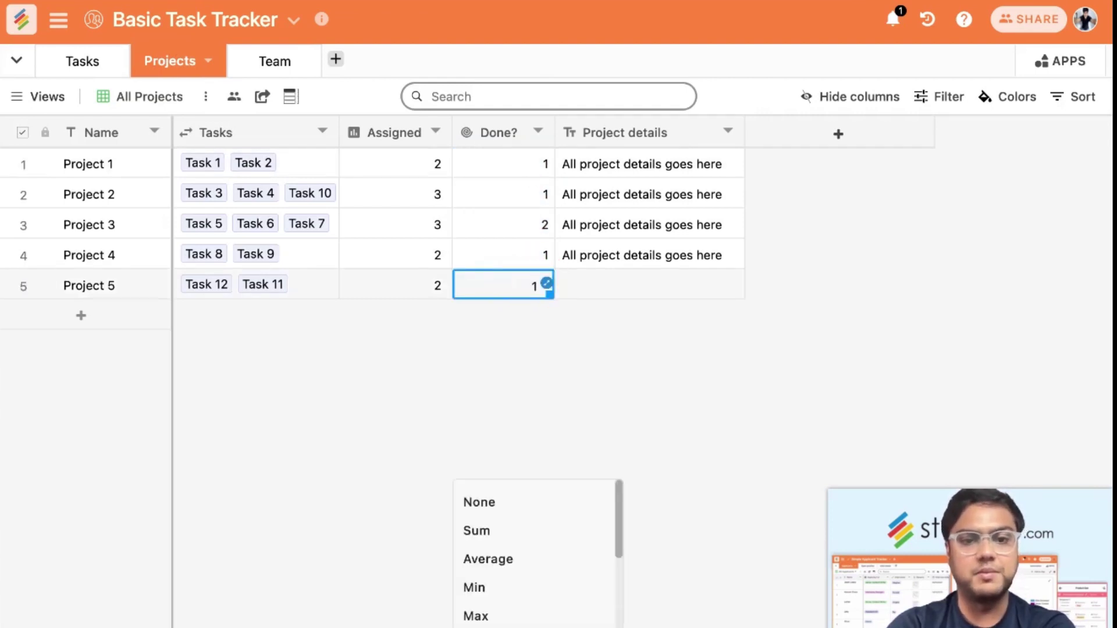
pyautogui.click(410, 568)
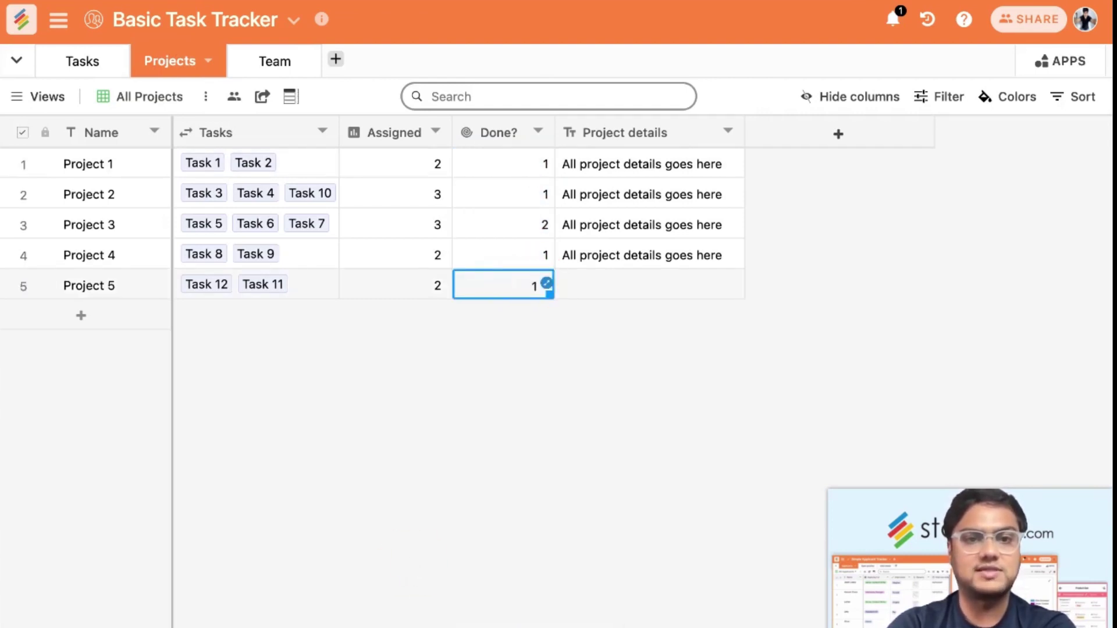
pyautogui.click(542, 359)
# Enter "All project details goes here" as the project details of Project 5
pyautogui.click(611, 289)
pyautogui.click(610, 290)
pyautogui.write('All pt')
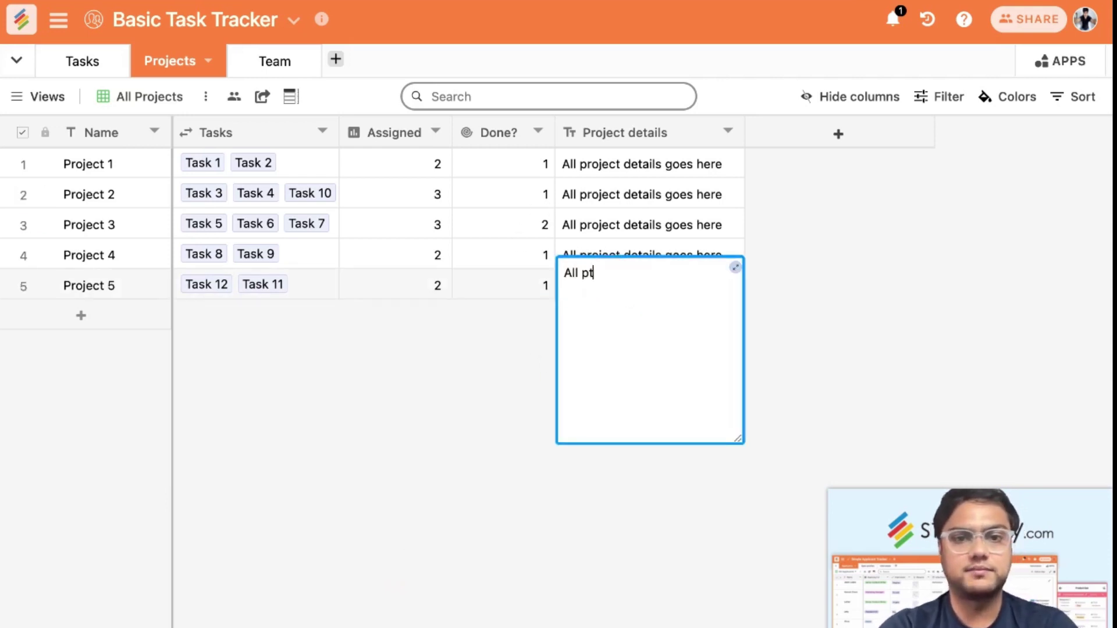
pyautogui.press('BackSpace')
pyautogui.write('roject de')
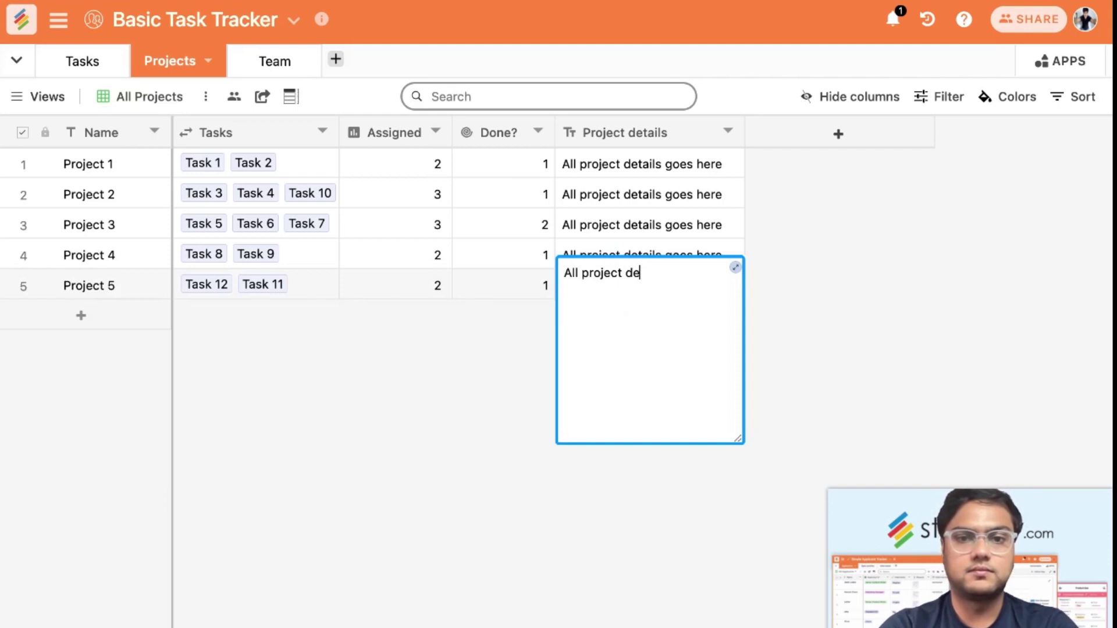
pyautogui.write('tails goes here')
pyautogui.click(863, 326)
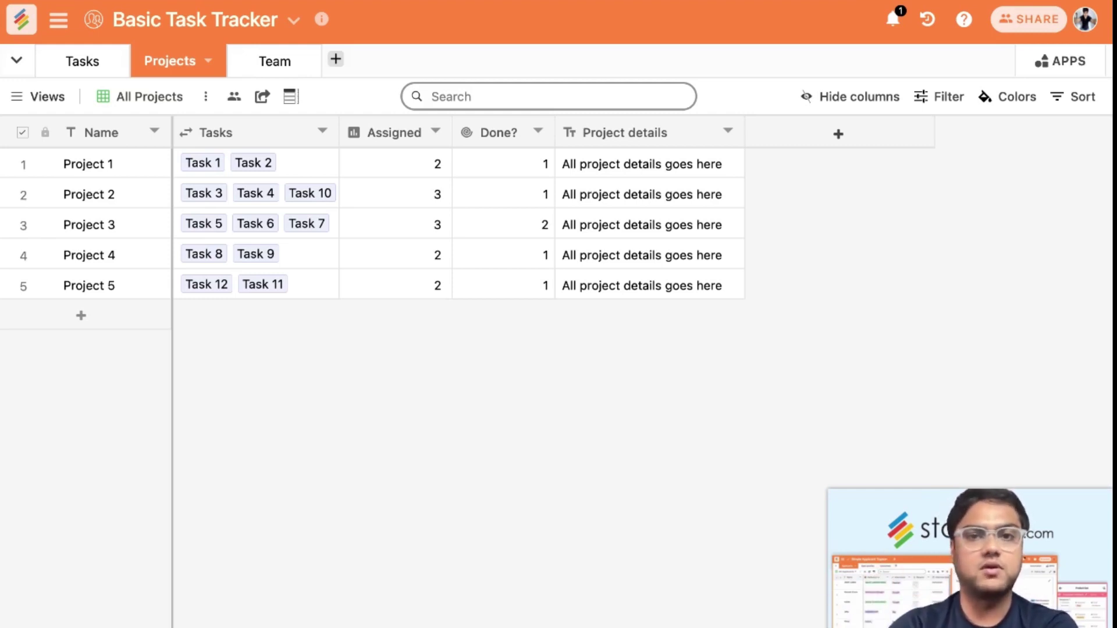
# Open the Team table and examine the Total Assigned column's settings and the Total Completed values for each member
pyautogui.click(276, 60)
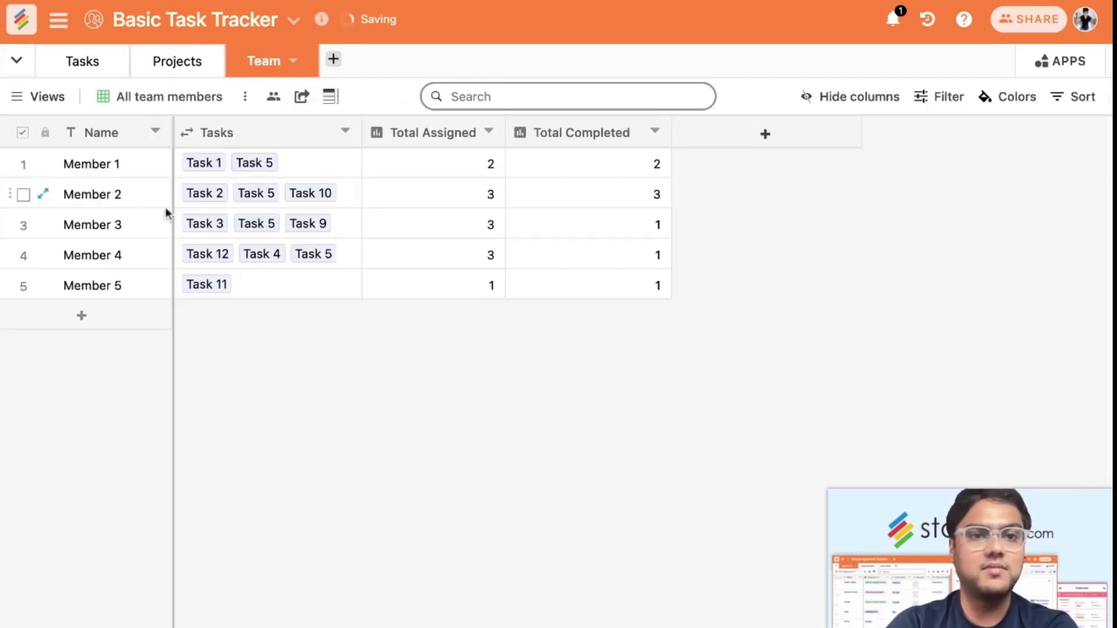
pyautogui.doubleClick(444, 134)
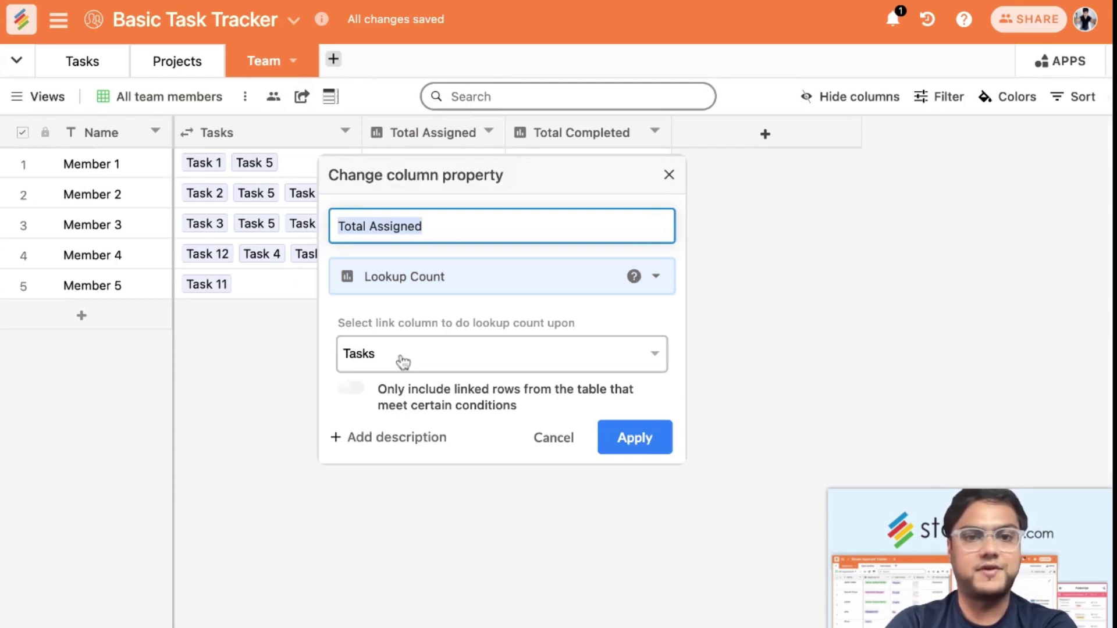
pyautogui.click(552, 438)
pyautogui.moveTo(593, 168); pyautogui.dragTo(601, 367)
pyautogui.click(592, 403)
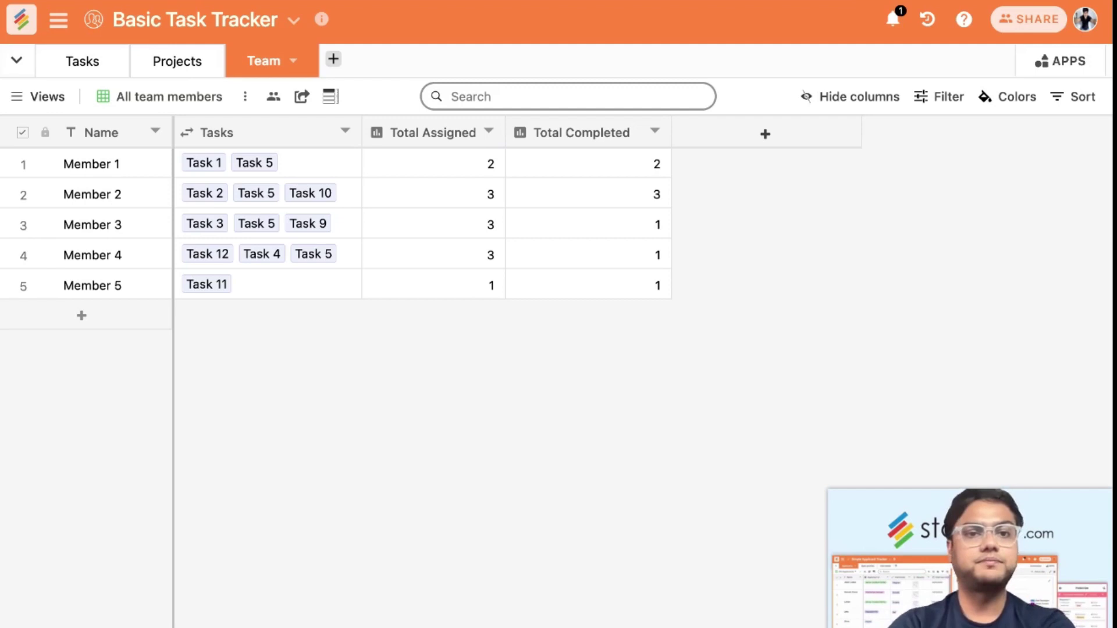
# Return to the Tasks table and open the Task Management Dashboard beside it
pyautogui.click(117, 67)
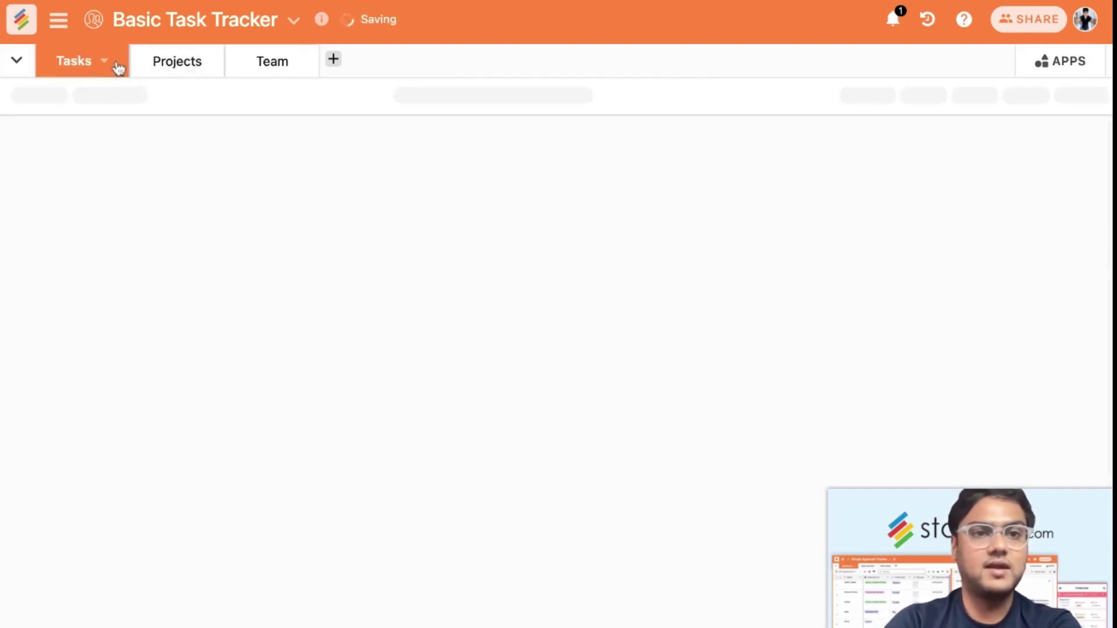
pyautogui.click(1044, 62)
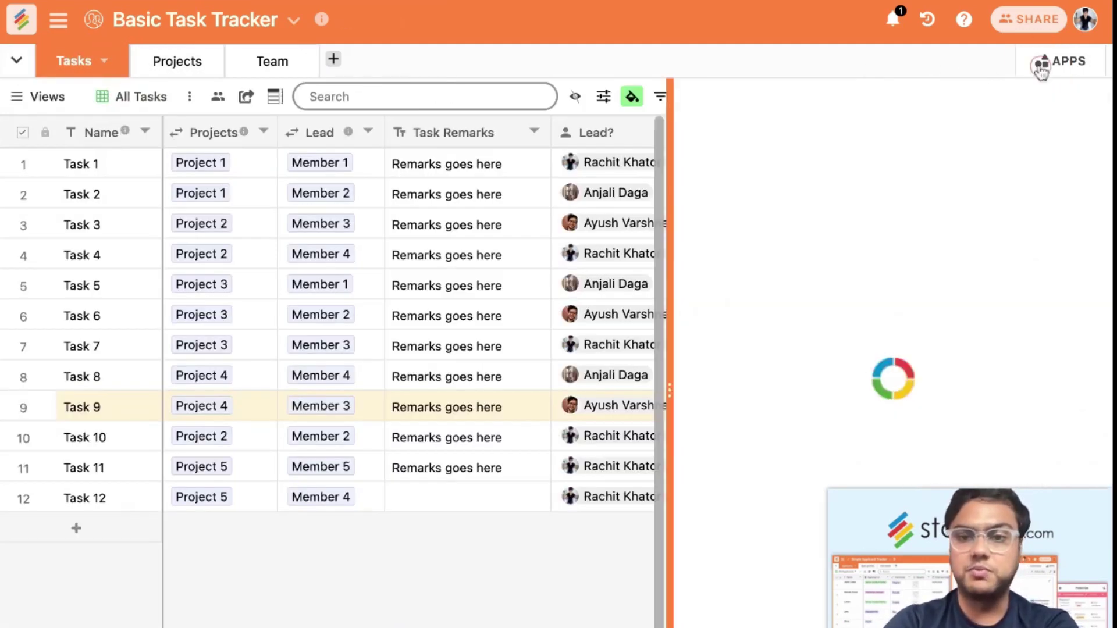
pyautogui.moveTo(1001, 563); pyautogui.dragTo(223, 591)
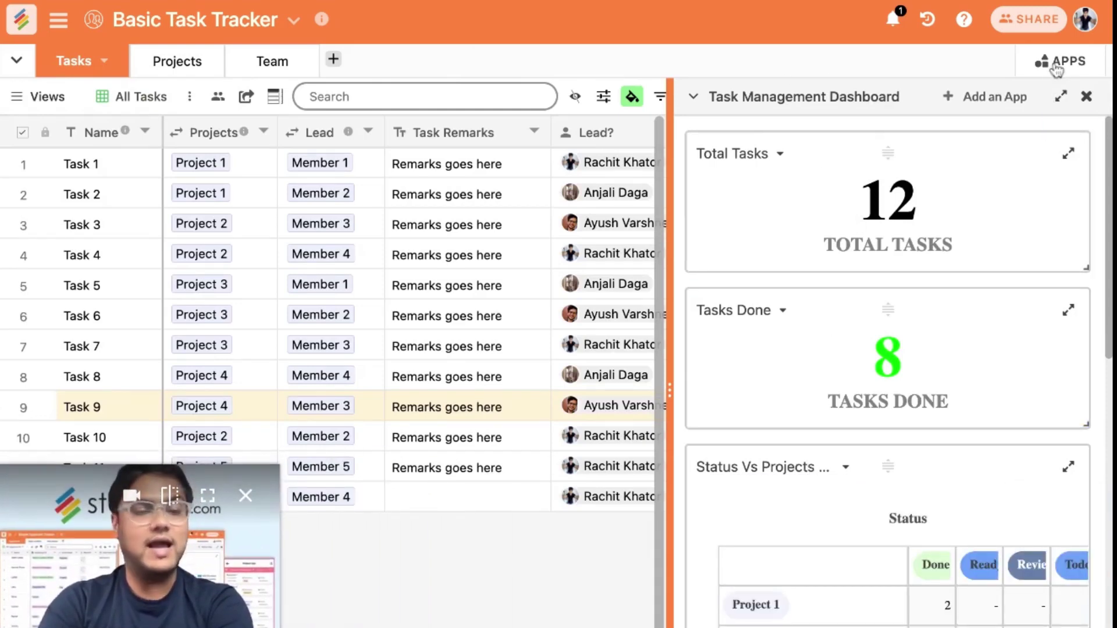
# Browse the catalogue of apps available for the Task Management Dashboard and close it without adding one
pyautogui.click(1011, 96)
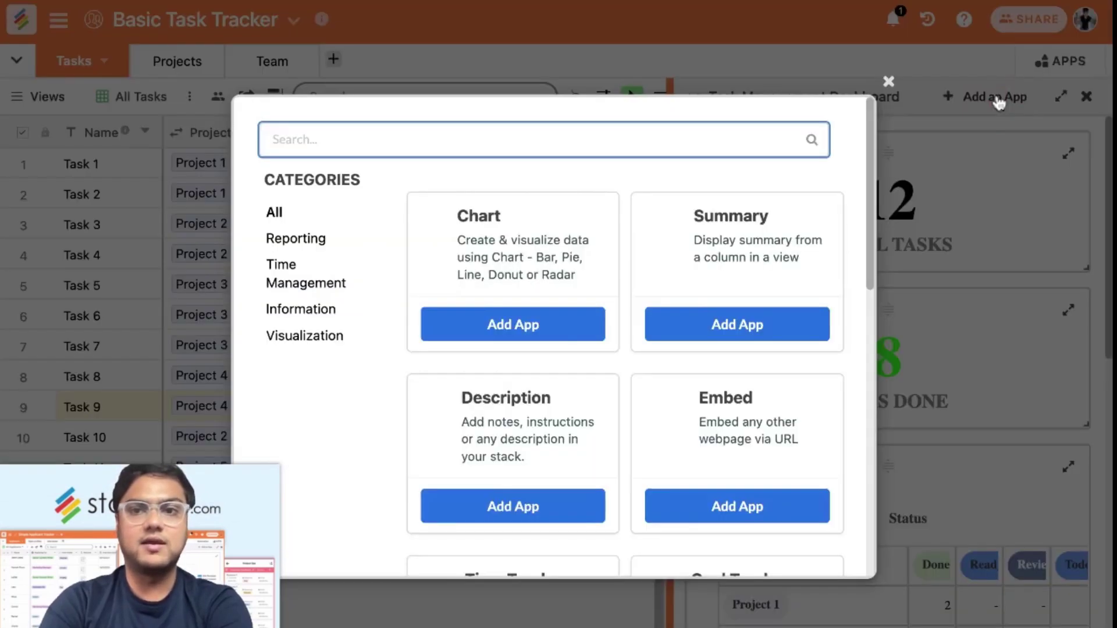
pyautogui.scroll(-1, 536, 316)
pyautogui.scroll(-3, 716, 331)
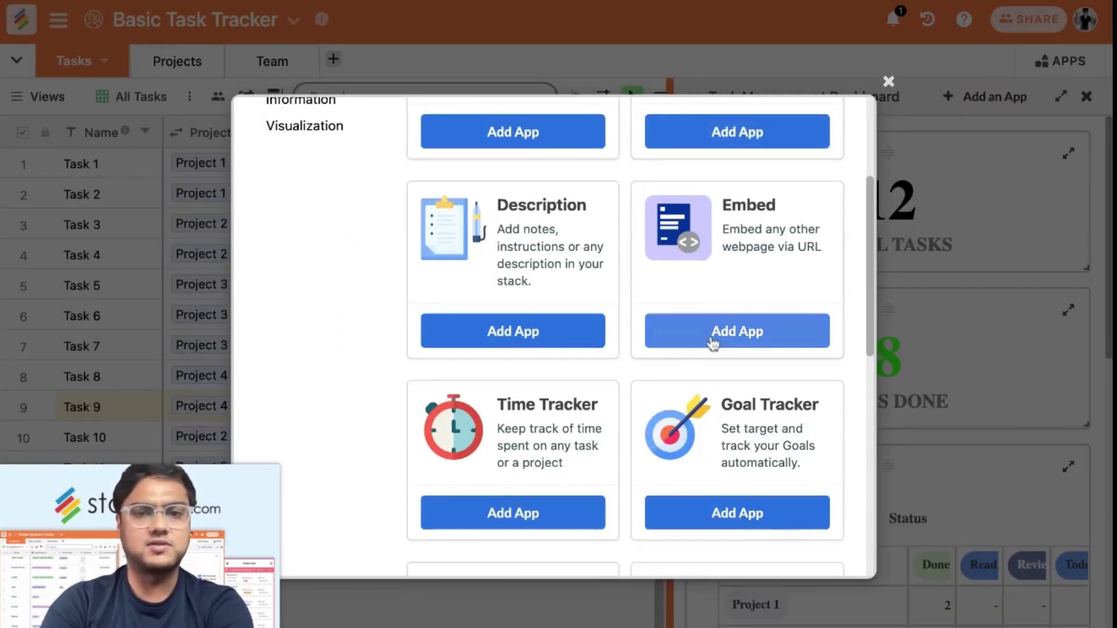
pyautogui.scroll(-5, 698, 349)
pyautogui.scroll(-5, 706, 419)
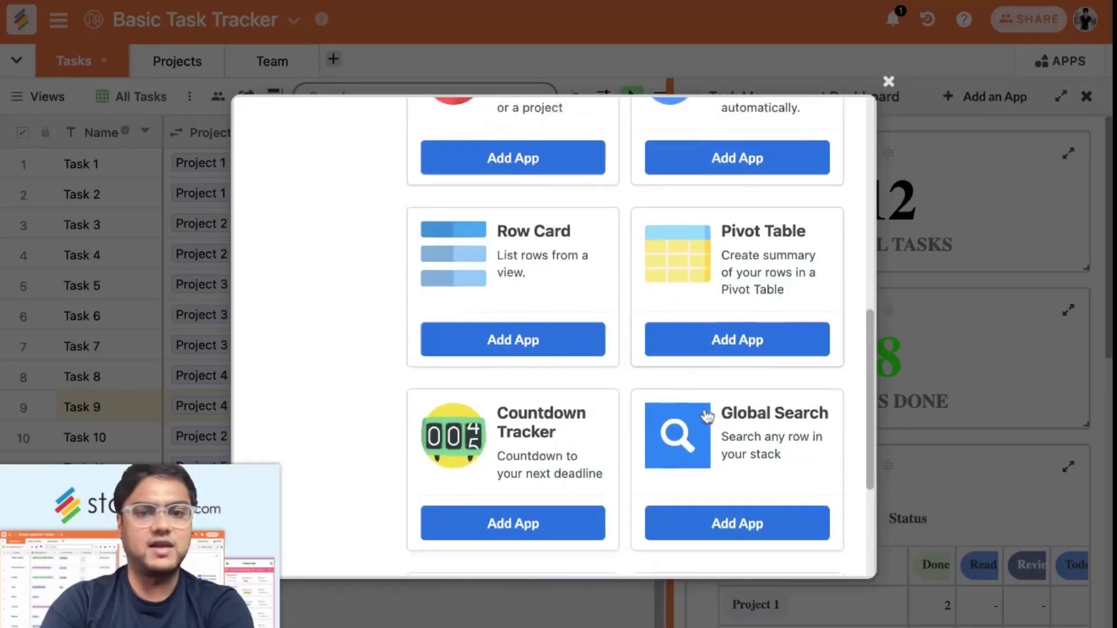
pyautogui.scroll(3, 674, 244)
pyautogui.scroll(8, 674, 245)
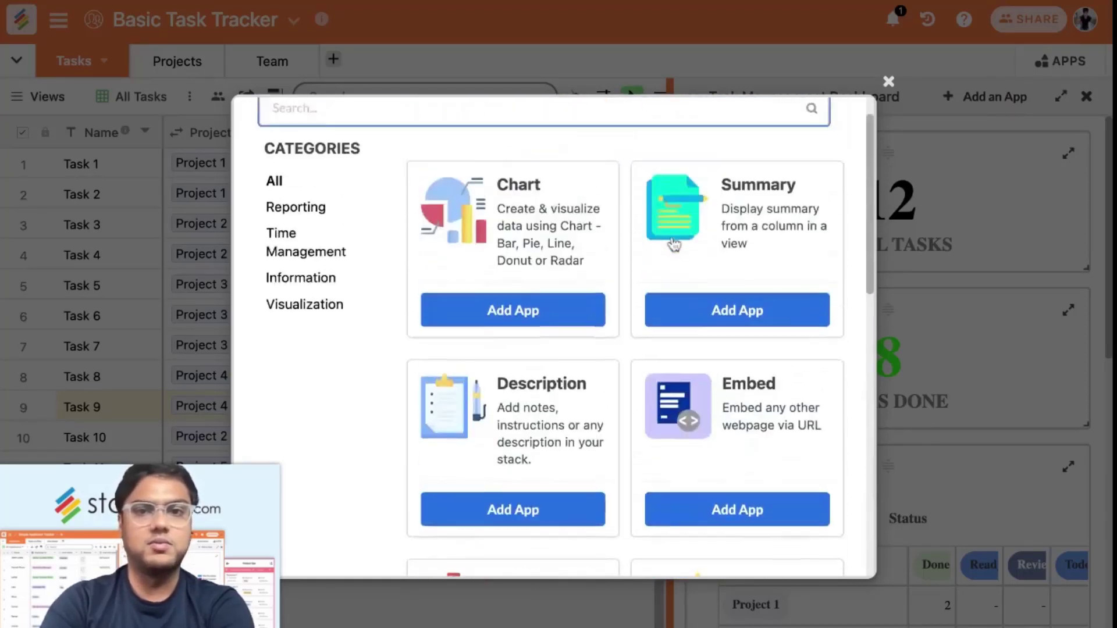
pyautogui.click(888, 82)
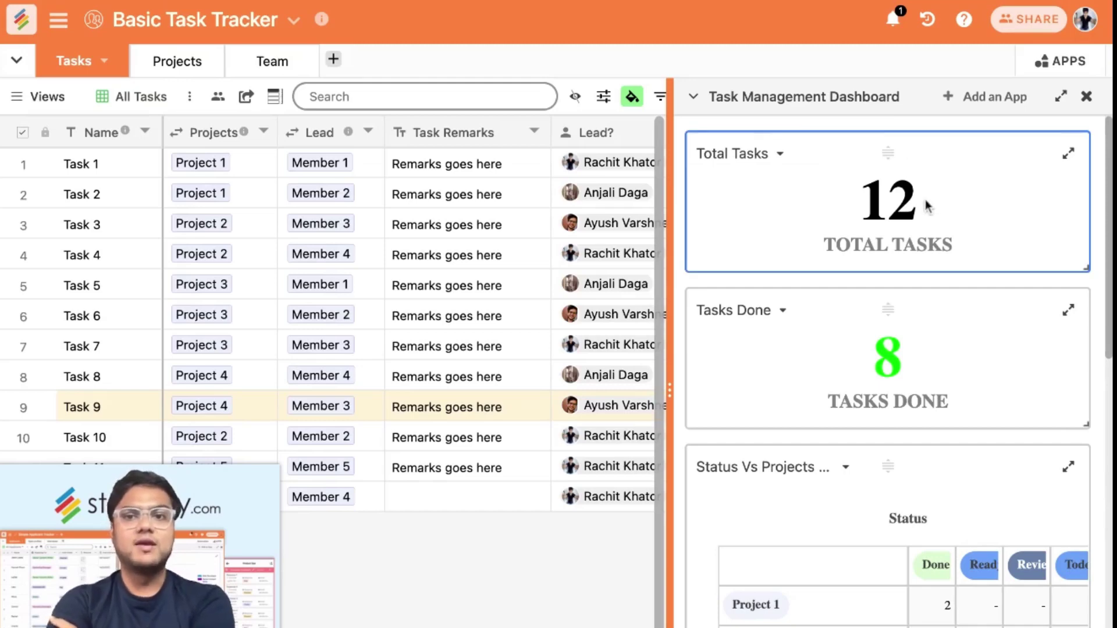
# Set the row grouping of the dashboard's Status Vs Projects Pivot to Lead, keep Status as the column grouping, and save the settings
pyautogui.scroll(-1, 926, 207)
pyautogui.scroll(1, 923, 341)
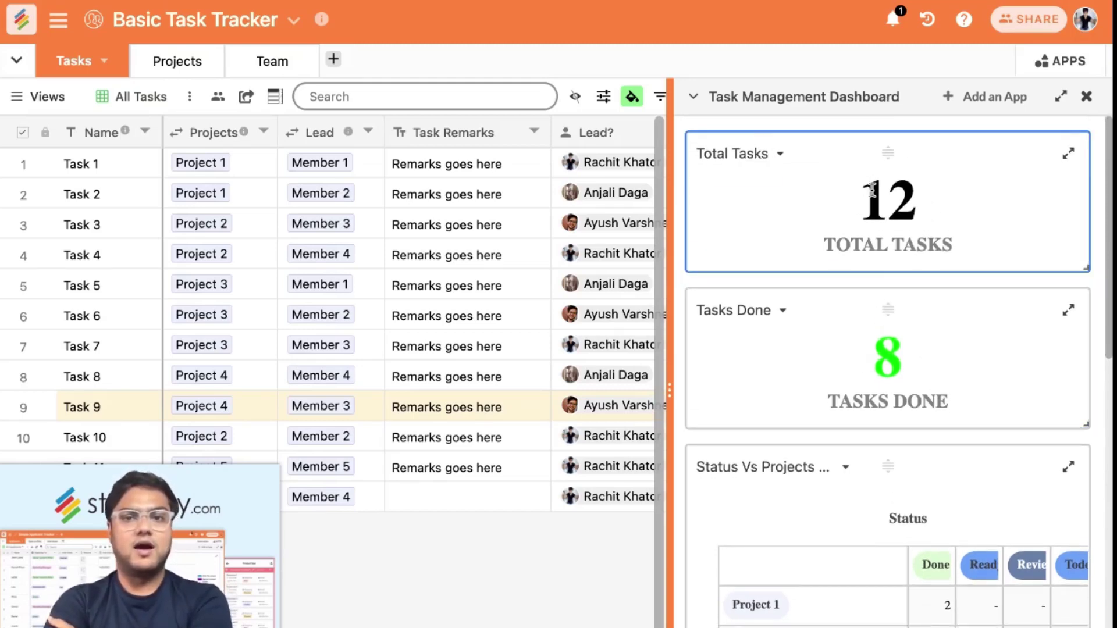
pyautogui.scroll(-5, 873, 192)
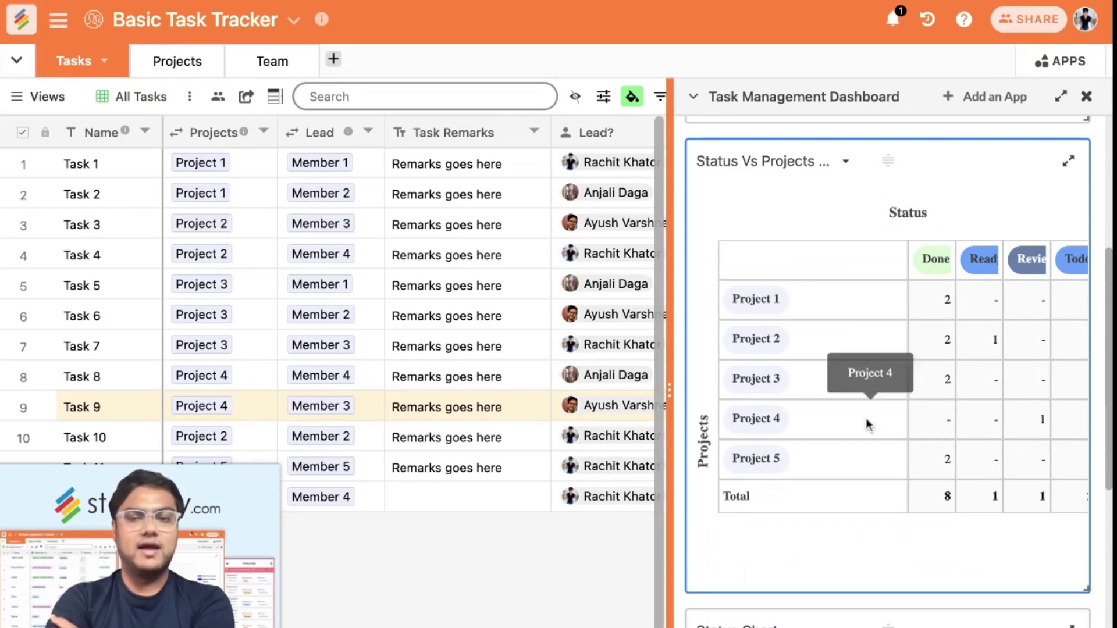
pyautogui.hscroll(2, 872, 419)
pyautogui.hscroll(-2, 801, 379)
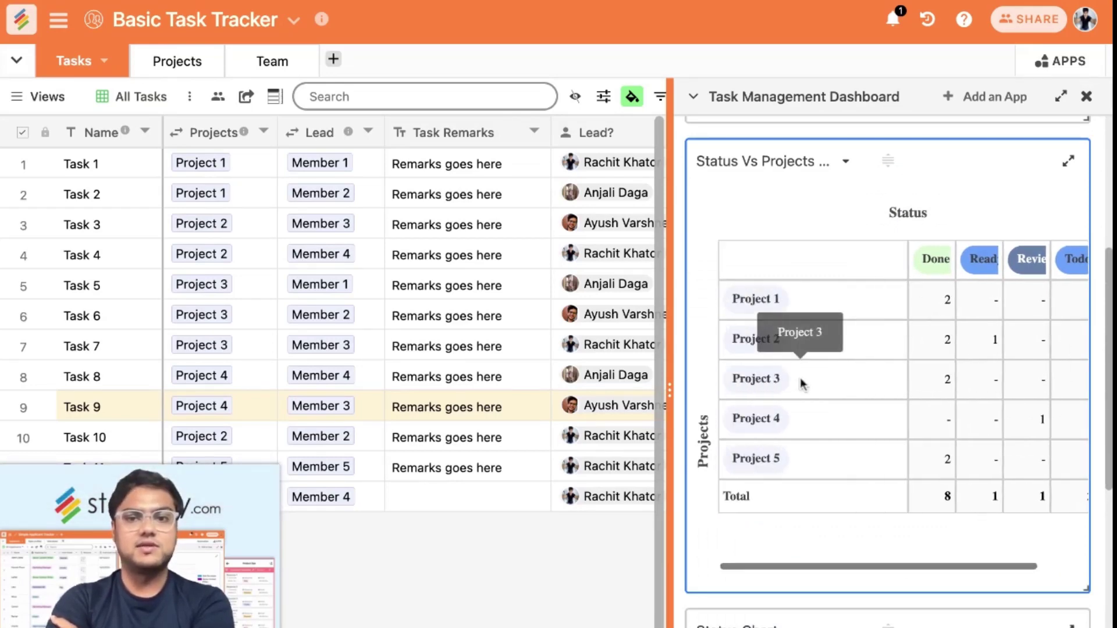
pyautogui.hscroll(2, 832, 438)
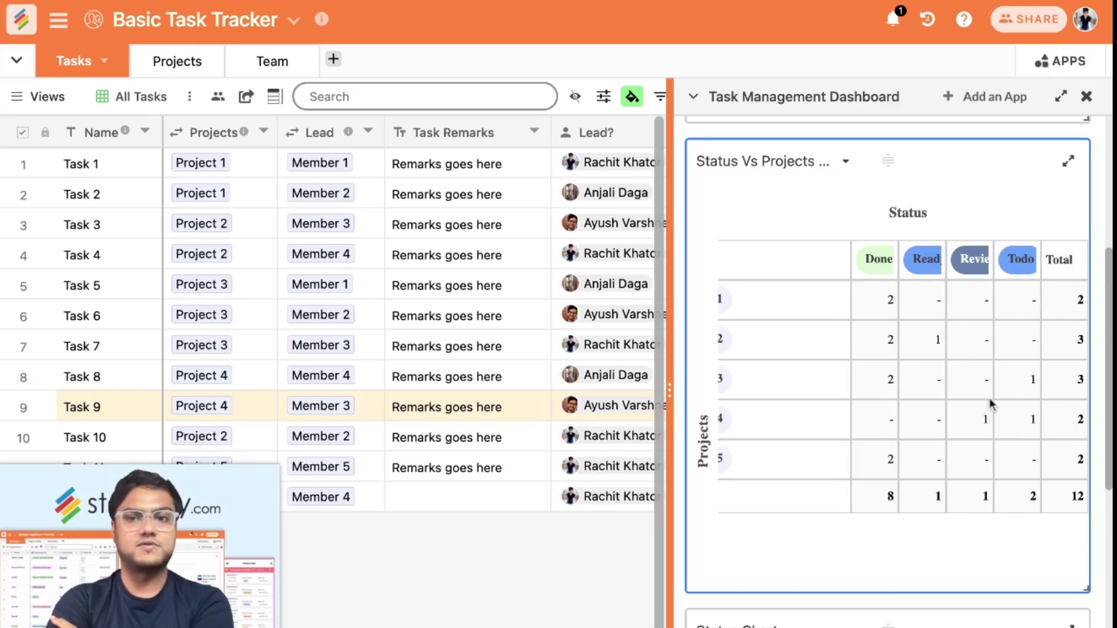
pyautogui.click(1069, 161)
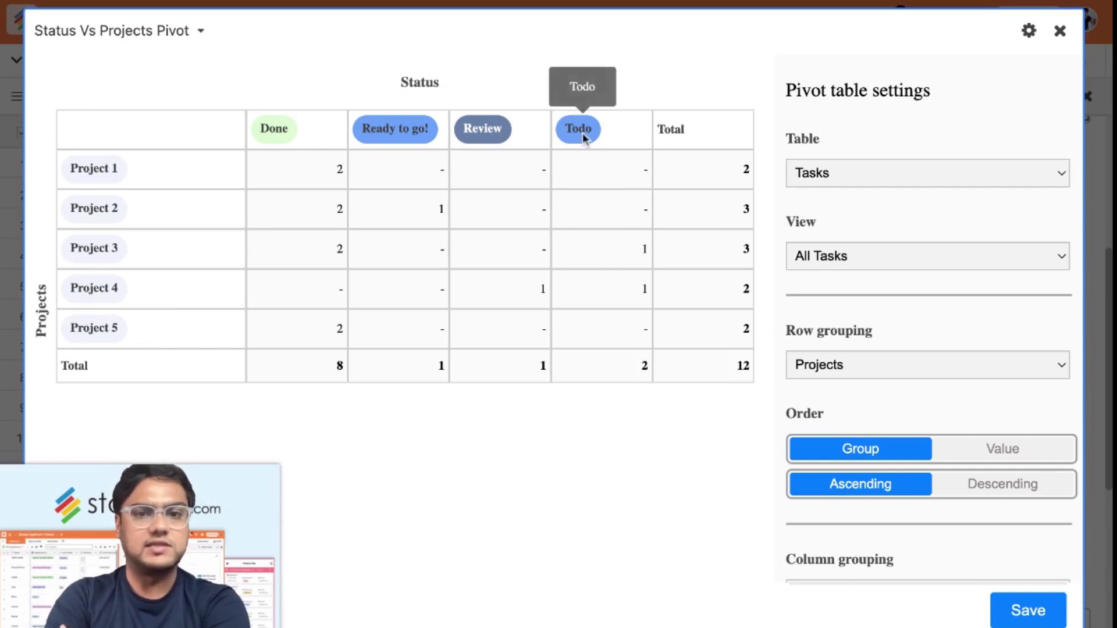
pyautogui.scroll(-3, 822, 355)
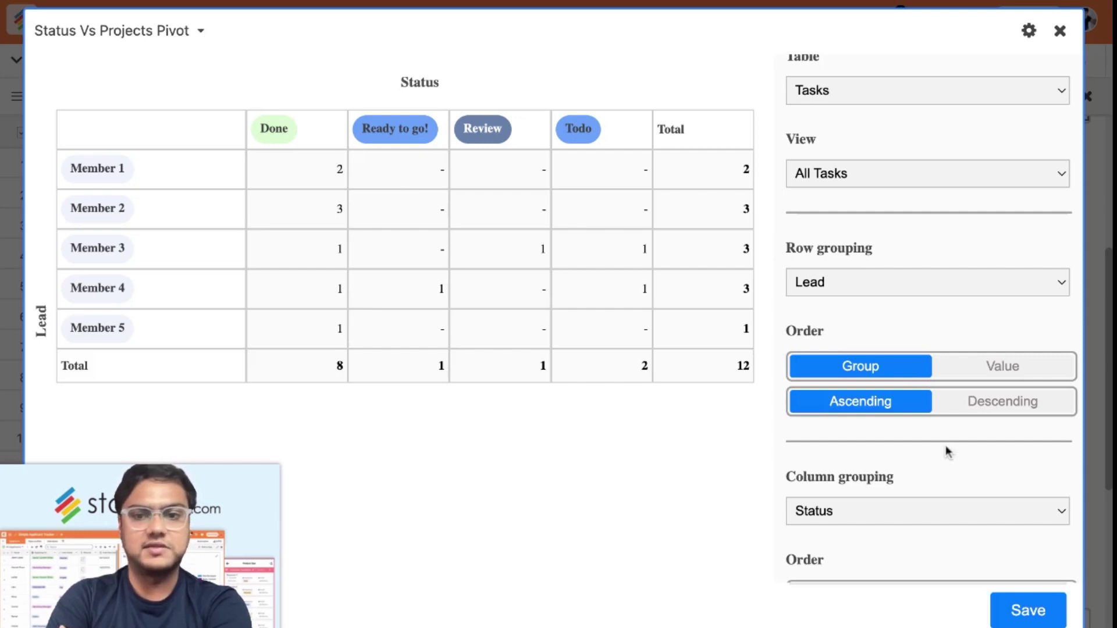
pyautogui.scroll(-3, 947, 451)
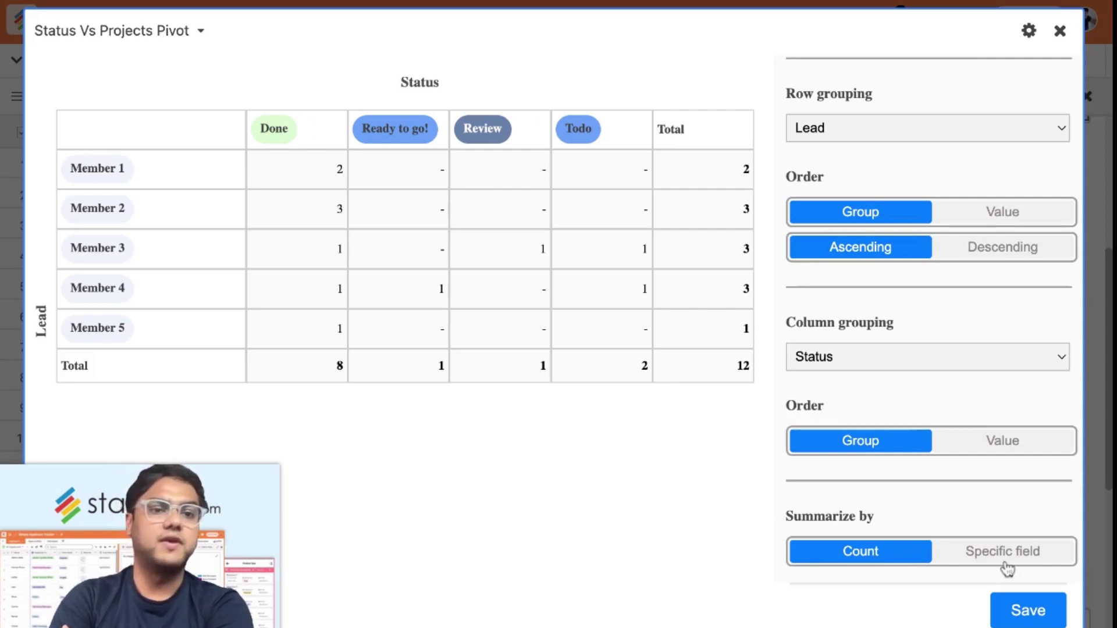
pyautogui.click(1040, 612)
pyautogui.click(1060, 34)
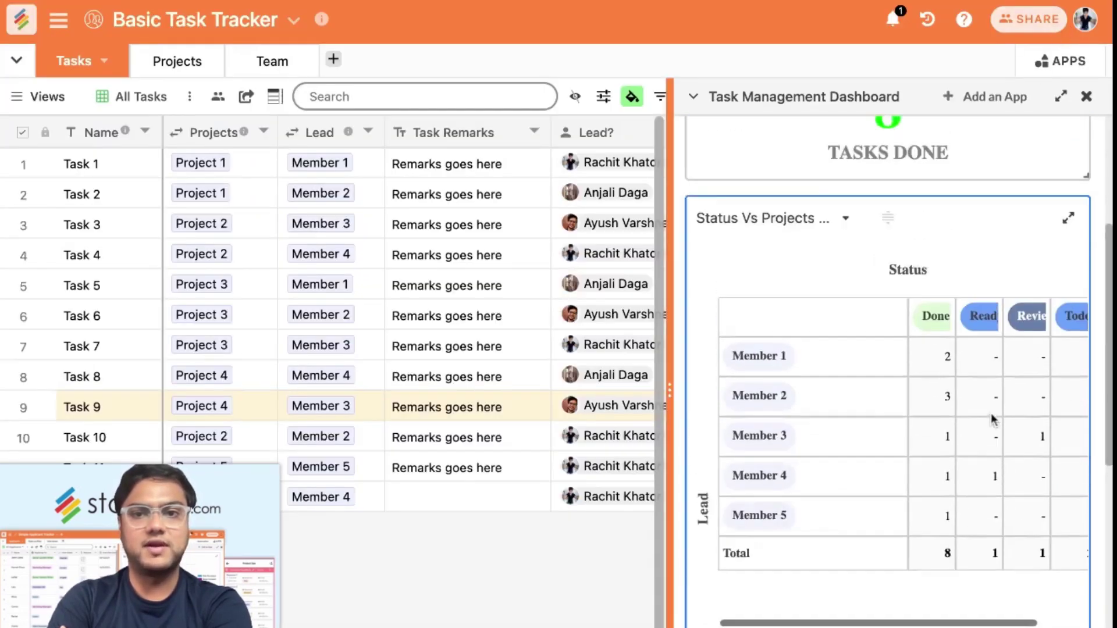
# Check the dashboard's Status Chart and set the Status of Task 10 to Review in the Tasks table
pyautogui.scroll(-10, 960, 349)
pyautogui.moveTo(911, 266)
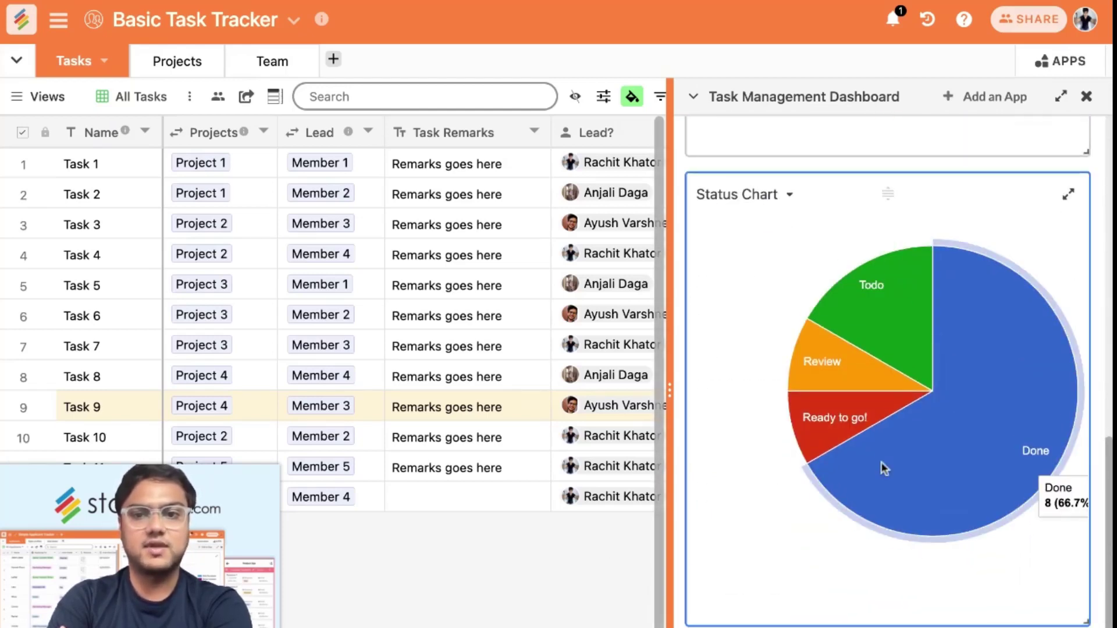
pyautogui.moveTo(834, 414)
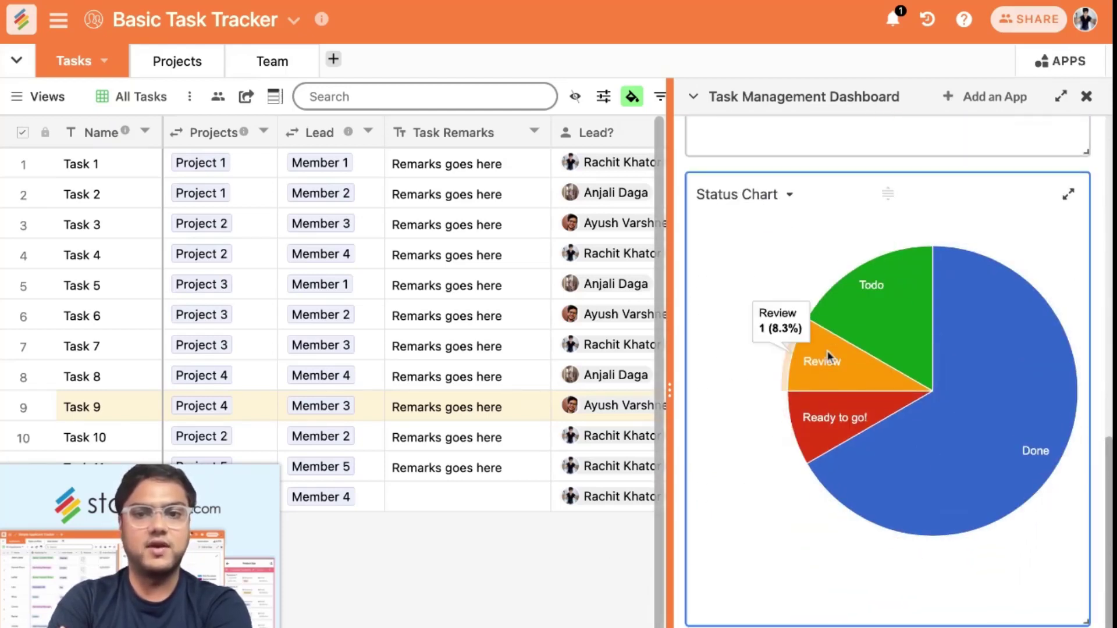
pyautogui.scroll(-1, 373, 384)
pyautogui.hscroll(10, 373, 384)
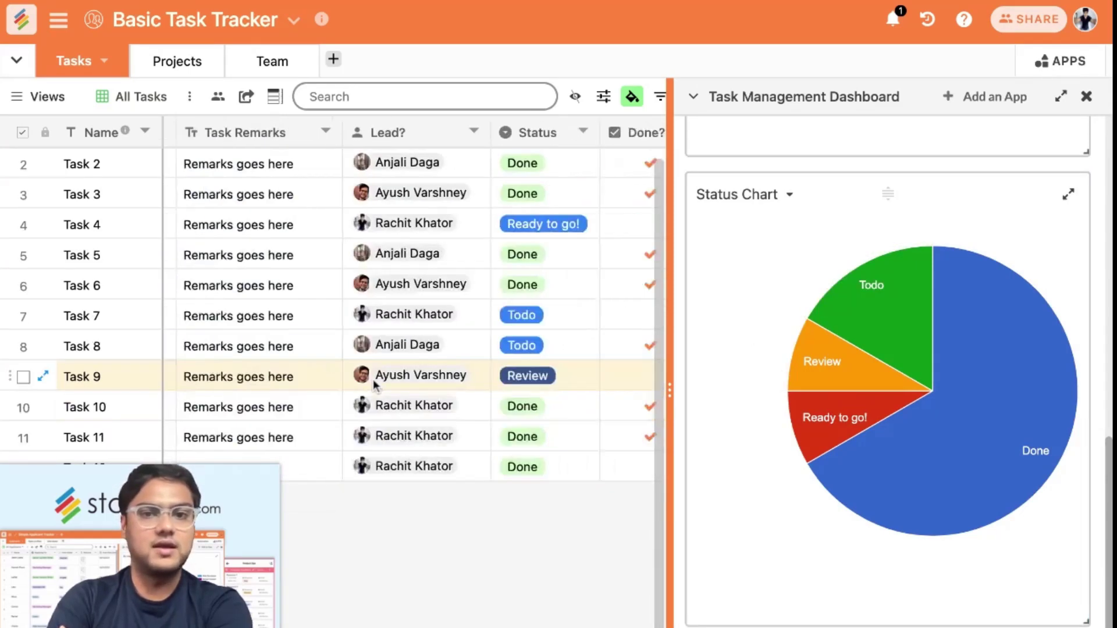
pyautogui.hscroll(-3, 387, 381)
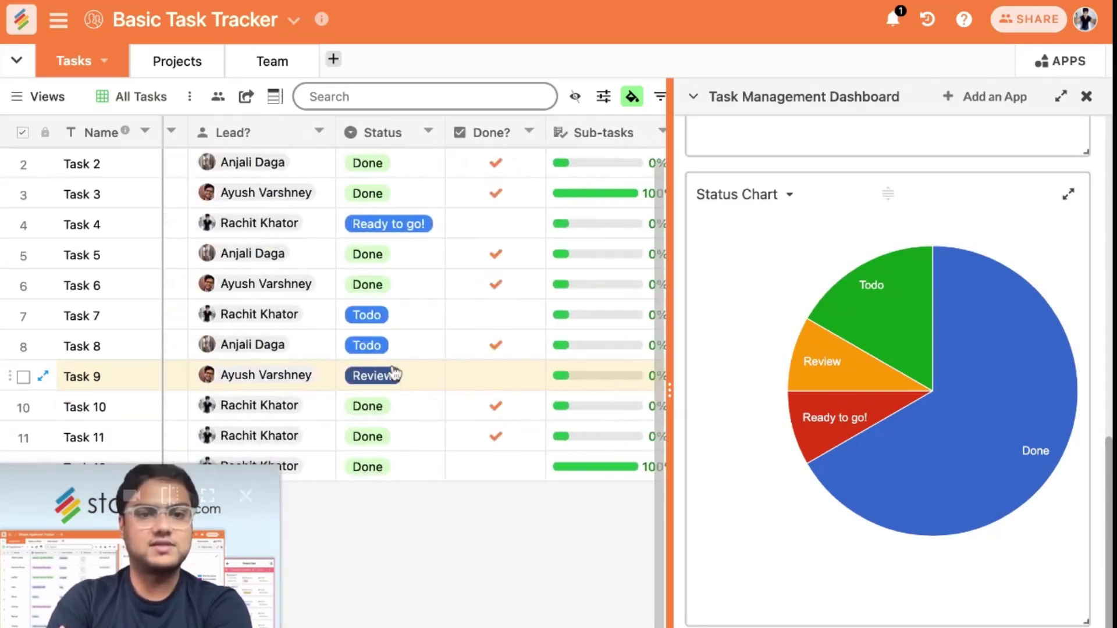
pyautogui.click(399, 407)
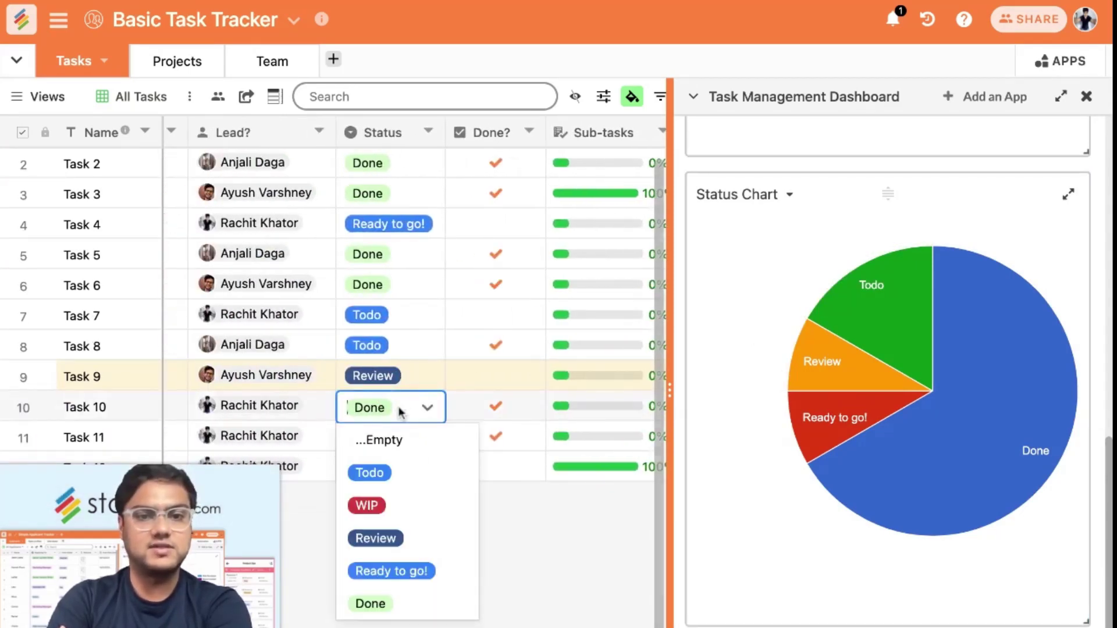
pyautogui.click(410, 541)
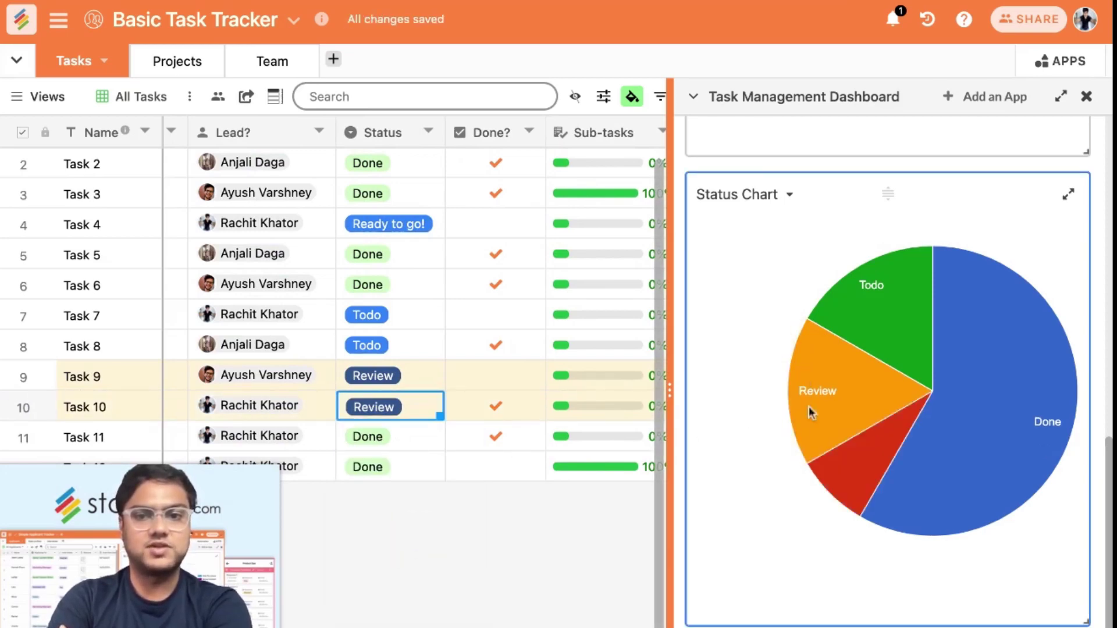
# Set the Status of Task 11 to WIP and the Status of Task 5 to Review
pyautogui.click(416, 442)
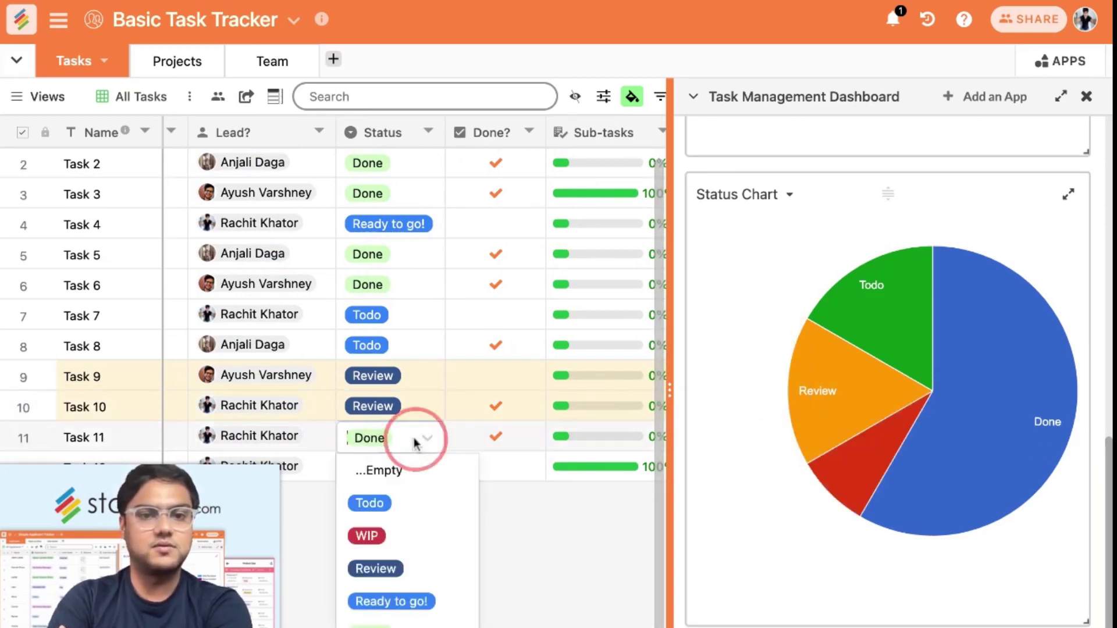
pyautogui.click(409, 544)
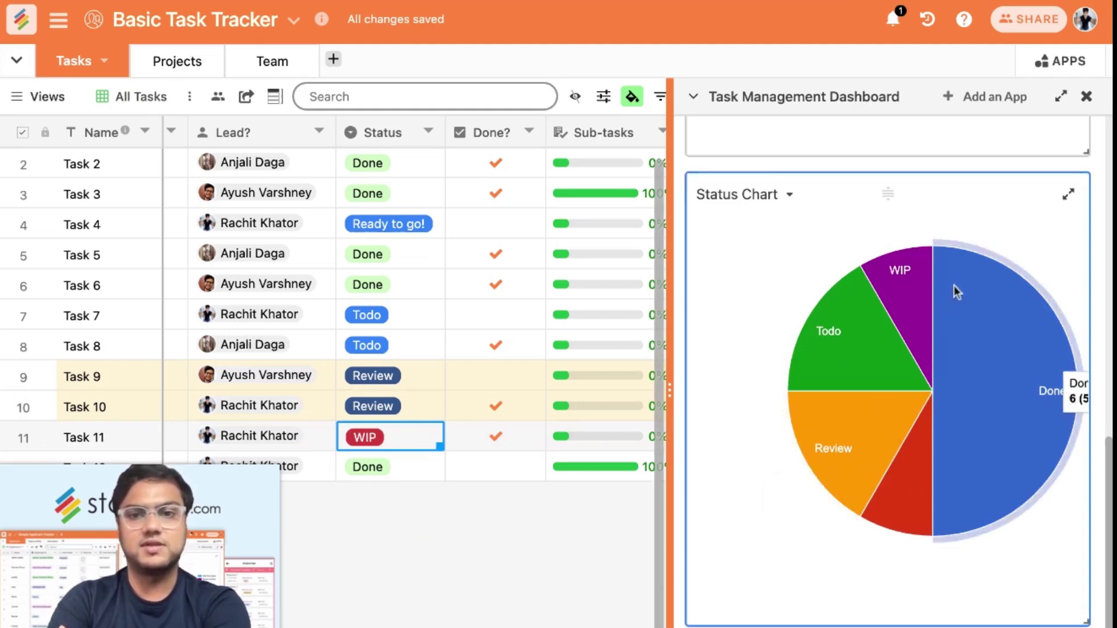
pyautogui.click(410, 255)
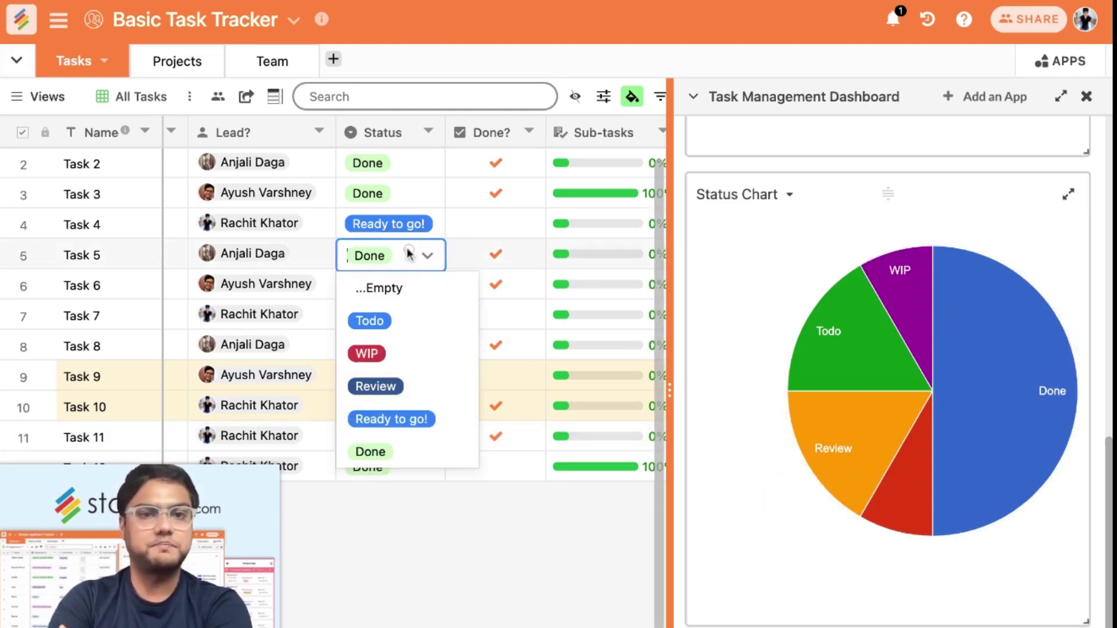
pyautogui.click(395, 388)
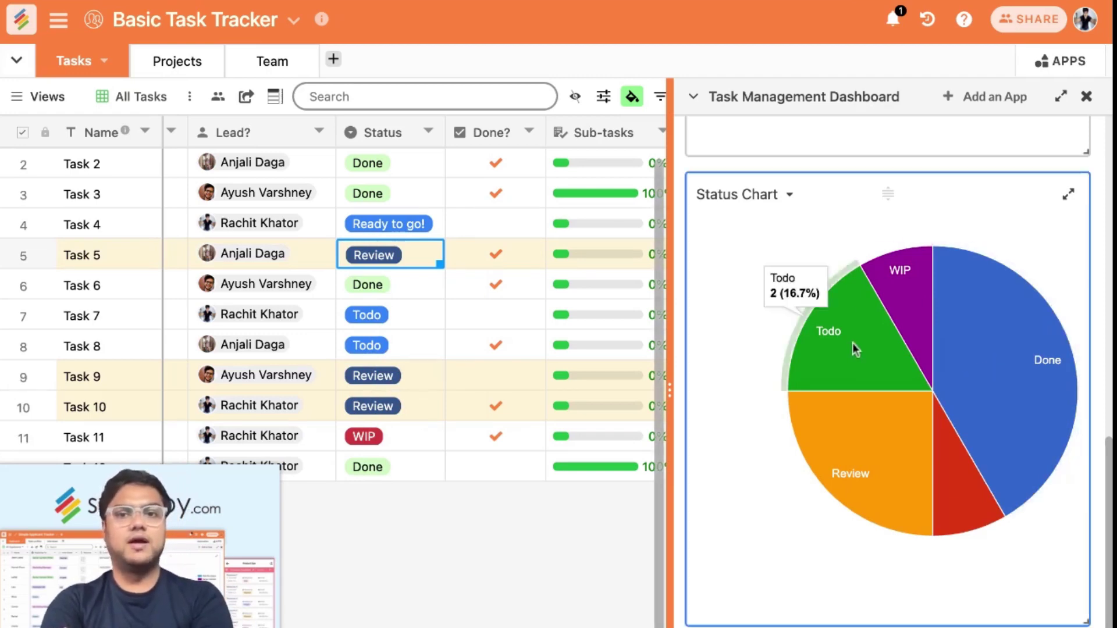
# Expand the Task Management Dashboard to full width and shrink the Tasks Done app to a short card
pyautogui.scroll(10, 979, 459)
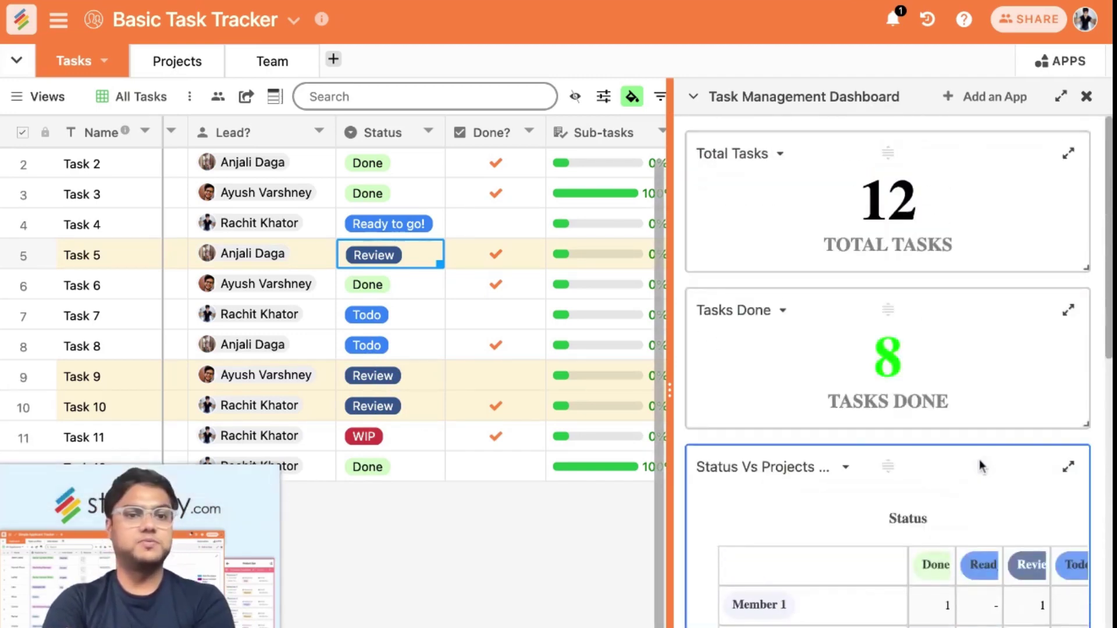
pyautogui.click(1062, 96)
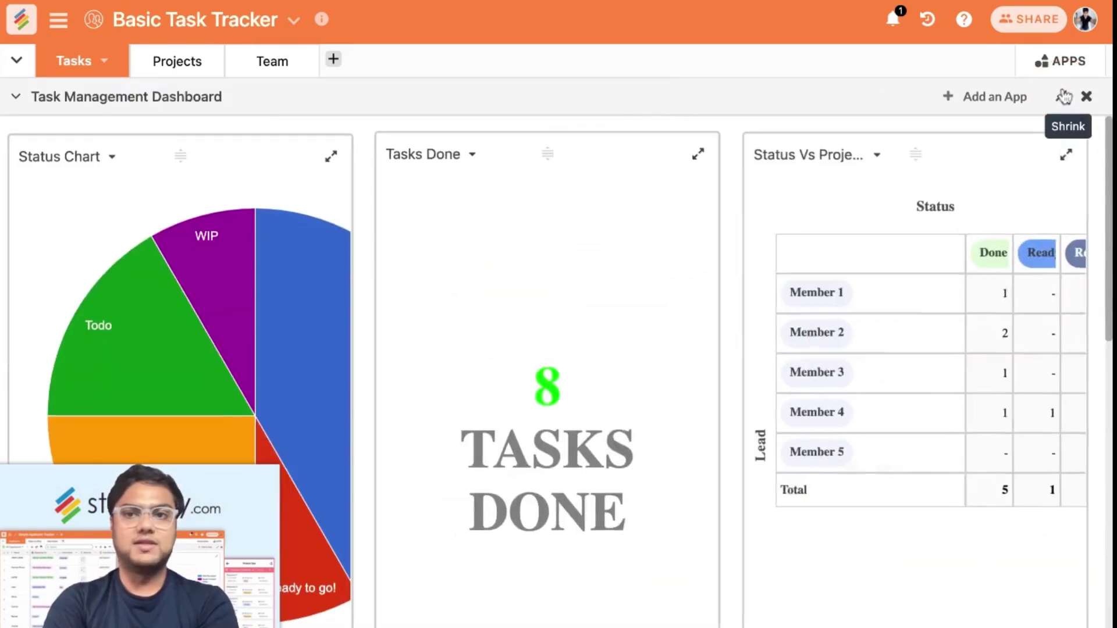
pyautogui.scroll(-3, 620, 464)
pyautogui.moveTo(720, 527); pyautogui.dragTo(708, 185)
pyautogui.scroll(3, 663, 302)
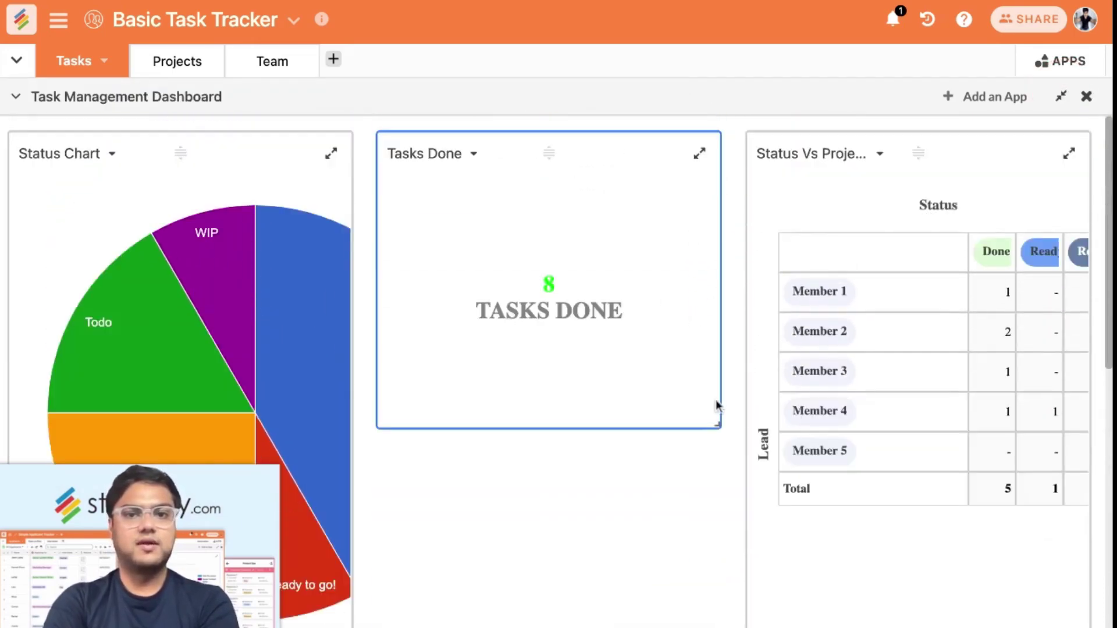
pyautogui.moveTo(716, 420); pyautogui.dragTo(717, 270)
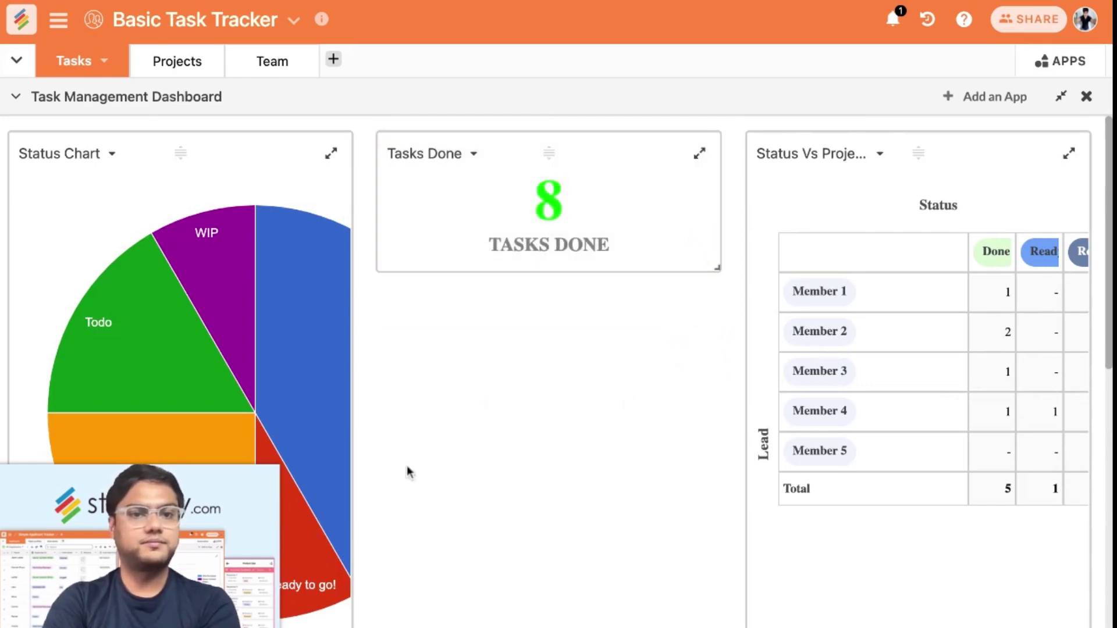
# Reduce the height of the Status Chart app so the whole pie fits in a smaller card
pyautogui.moveTo(188, 468)
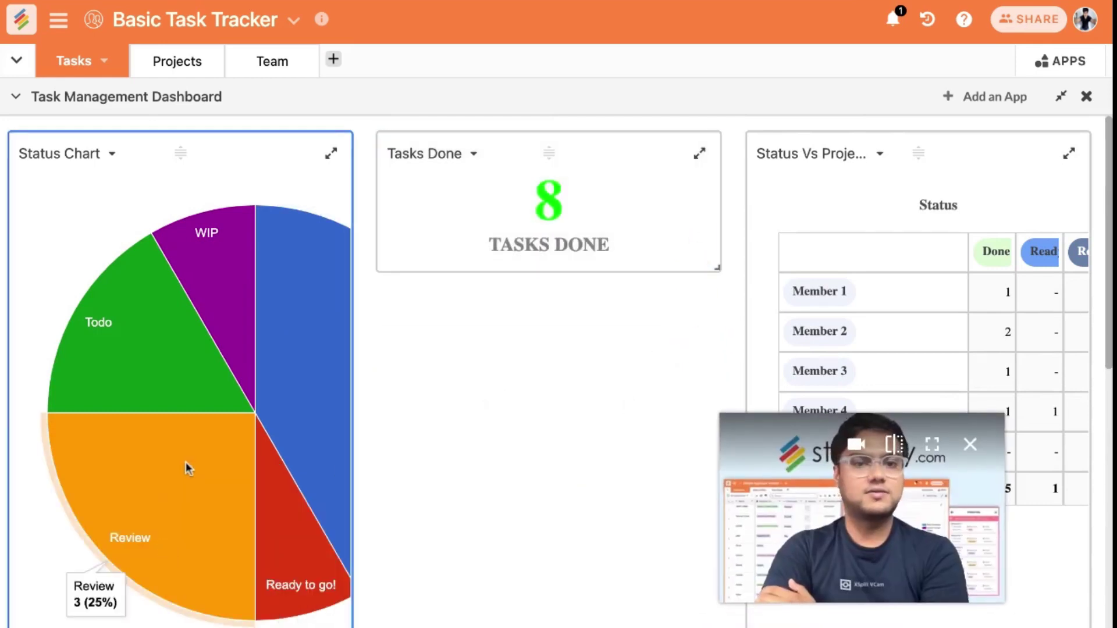
pyautogui.scroll(-2, 287, 541)
pyautogui.moveTo(352, 619); pyautogui.dragTo(347, 279)
pyautogui.moveTo(243, 349)
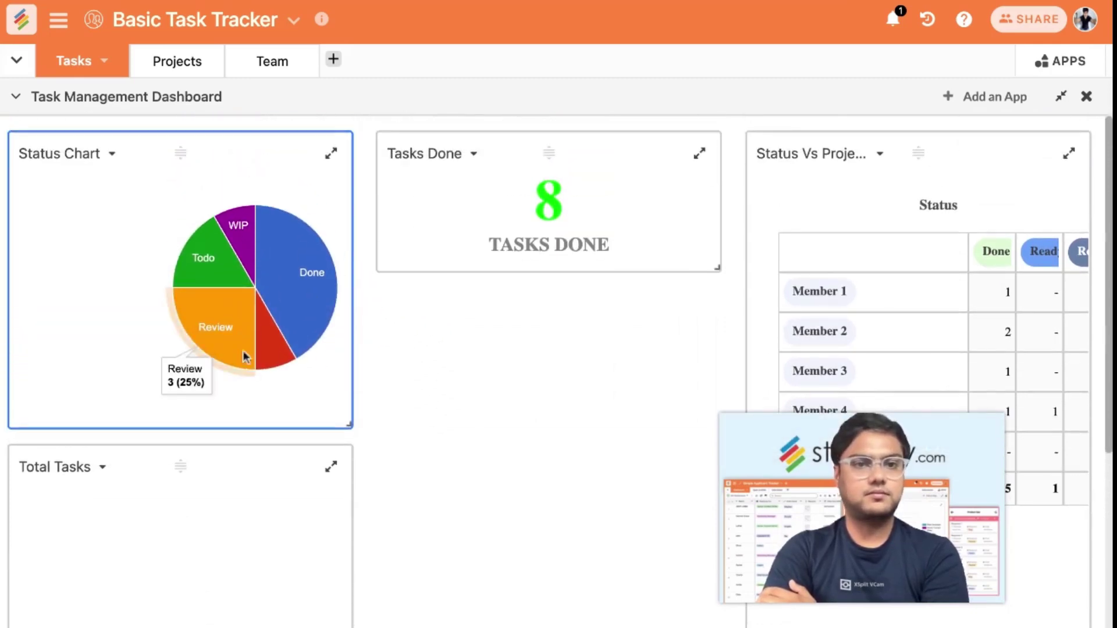
# Move the Total Tasks app directly below Tasks Done and shrink it to the same height
pyautogui.moveTo(179, 468); pyautogui.dragTo(495, 396)
pyautogui.scroll(-4, 704, 622)
pyautogui.moveTo(704, 623); pyautogui.dragTo(661, 324)
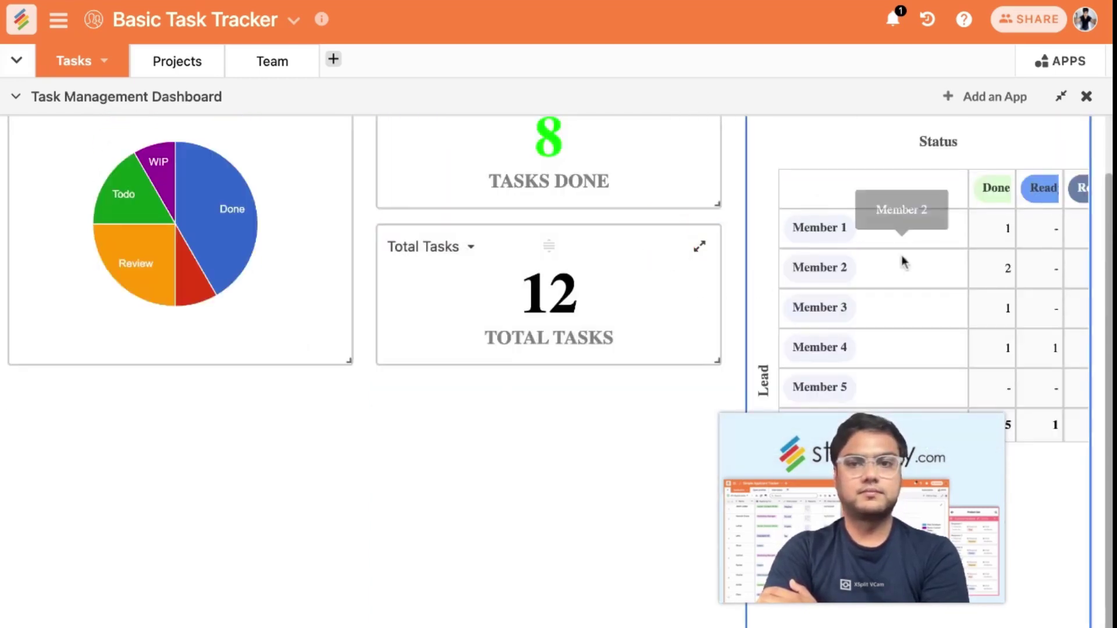
# Move the Status Vs Projects Pivot below the Status Chart and widen it so all status columns and the Total column fit
pyautogui.scroll(1, 961, 174)
pyautogui.click(920, 135)
pyautogui.moveTo(919, 136); pyautogui.dragTo(232, 442)
pyautogui.scroll(-3, 298, 461)
pyautogui.scroll(-3, 298, 462)
pyautogui.scroll(6, 559, 349)
pyautogui.moveTo(354, 497); pyautogui.dragTo(560, 625)
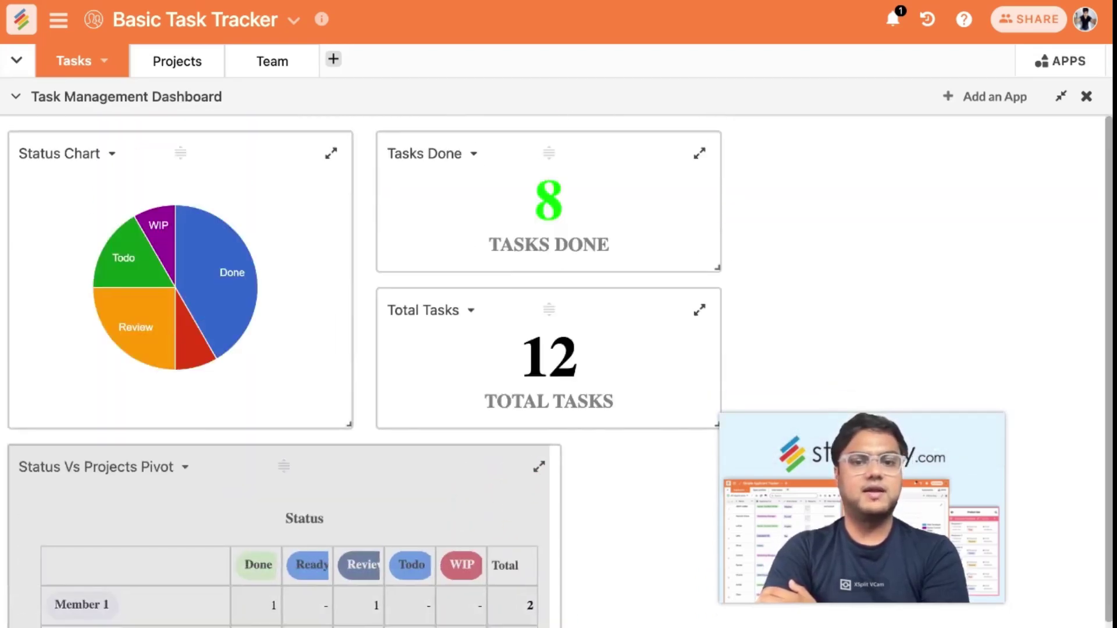
pyautogui.scroll(-1, 586, 551)
pyautogui.scroll(-2, 460, 563)
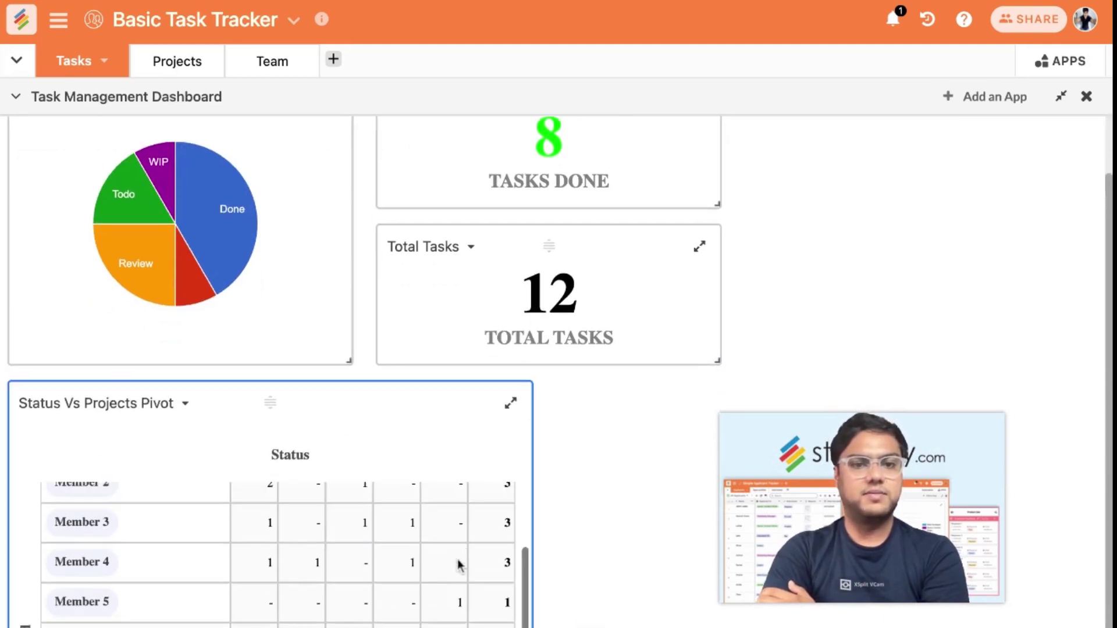
pyautogui.scroll(2, 459, 563)
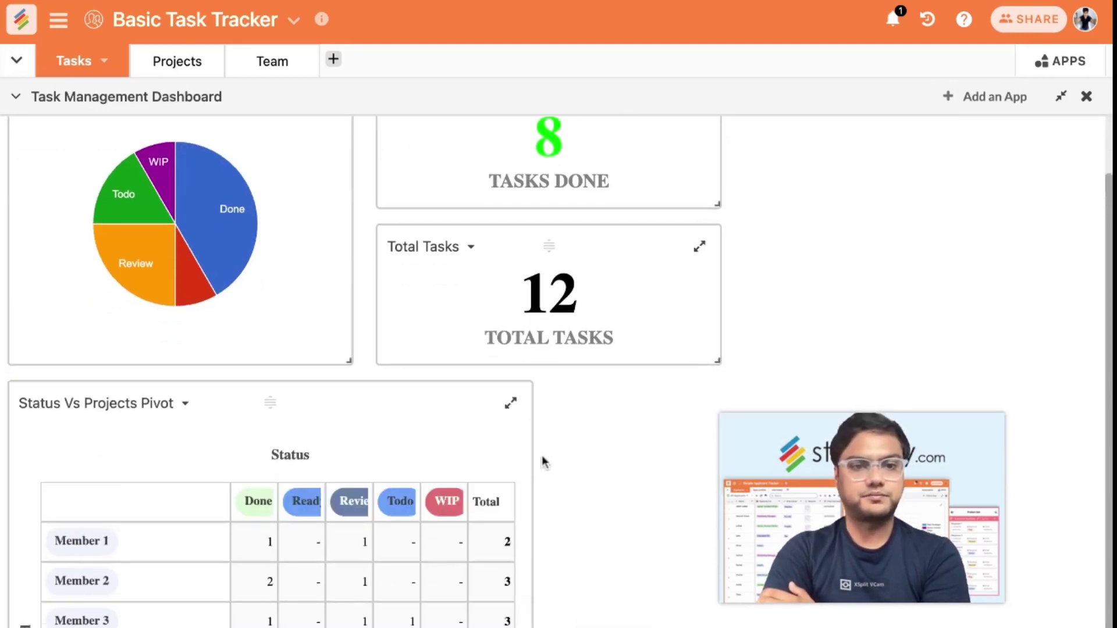
pyautogui.scroll(1, 542, 455)
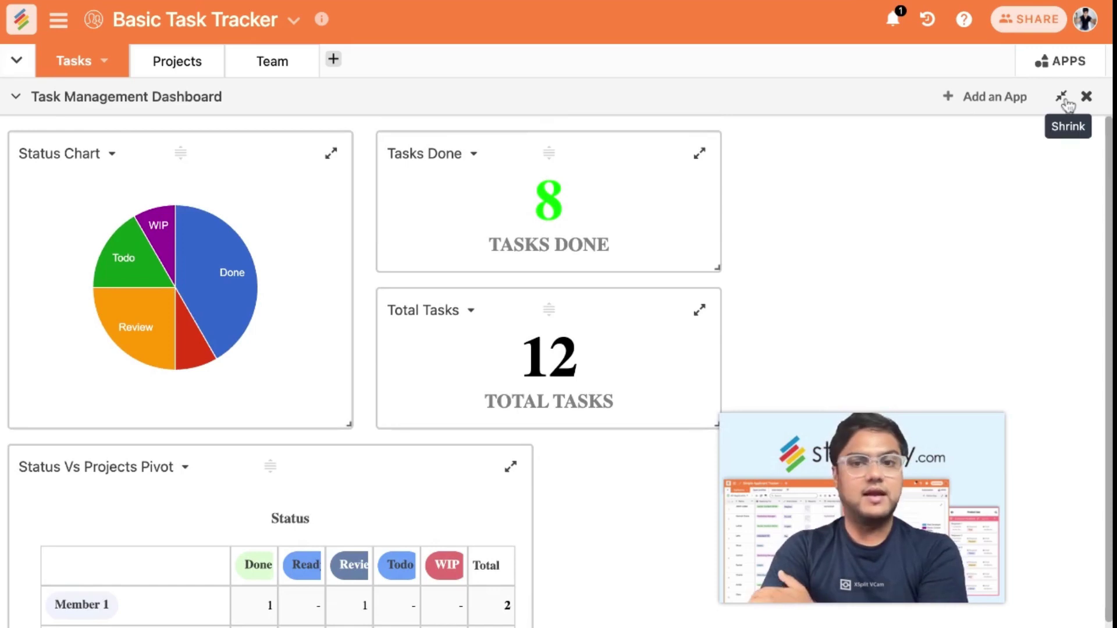
pyautogui.moveTo(908, 538)
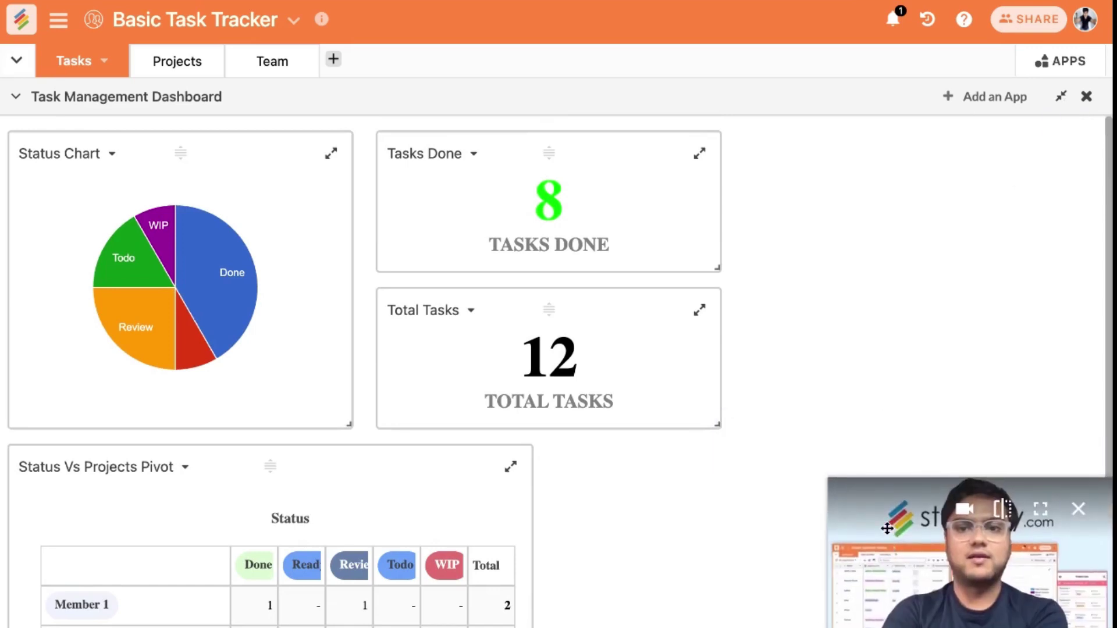
# Shrink the Task Management Dashboard back to its side pane, look over the stacked apps, and hide the dashboard
pyautogui.click(1061, 97)
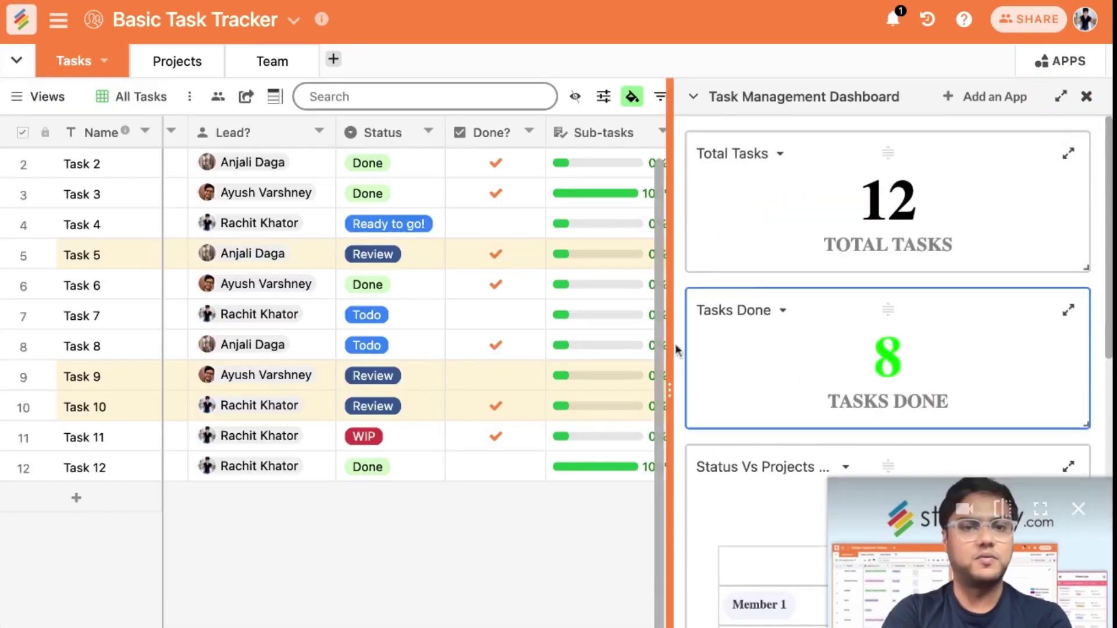
pyautogui.scroll(-10, 793, 367)
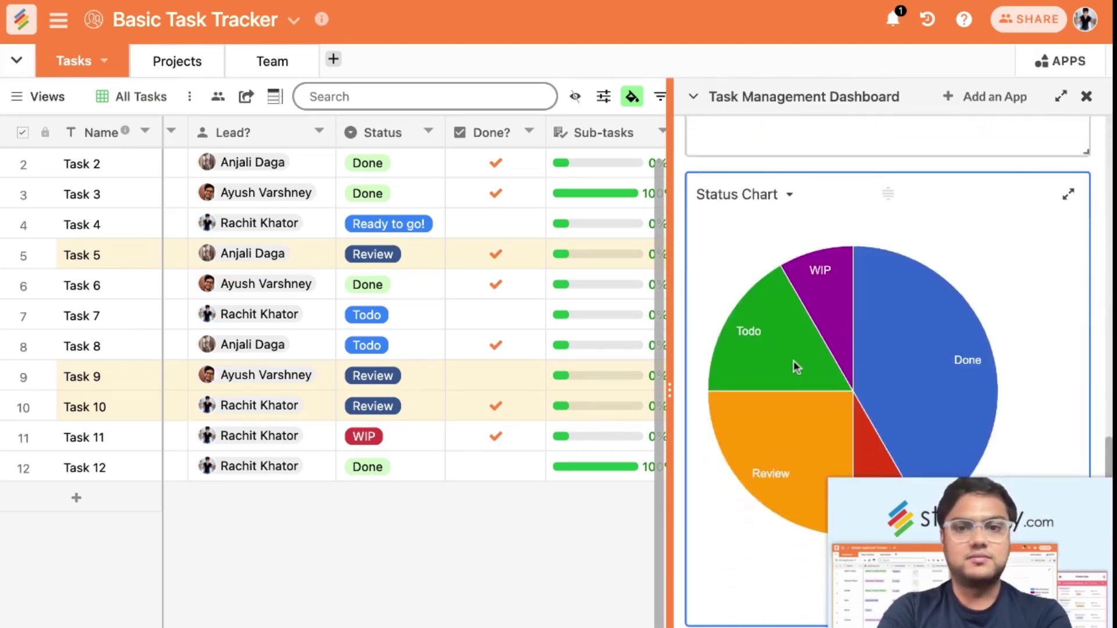
pyautogui.scroll(10, 793, 367)
pyautogui.scroll(2, 794, 366)
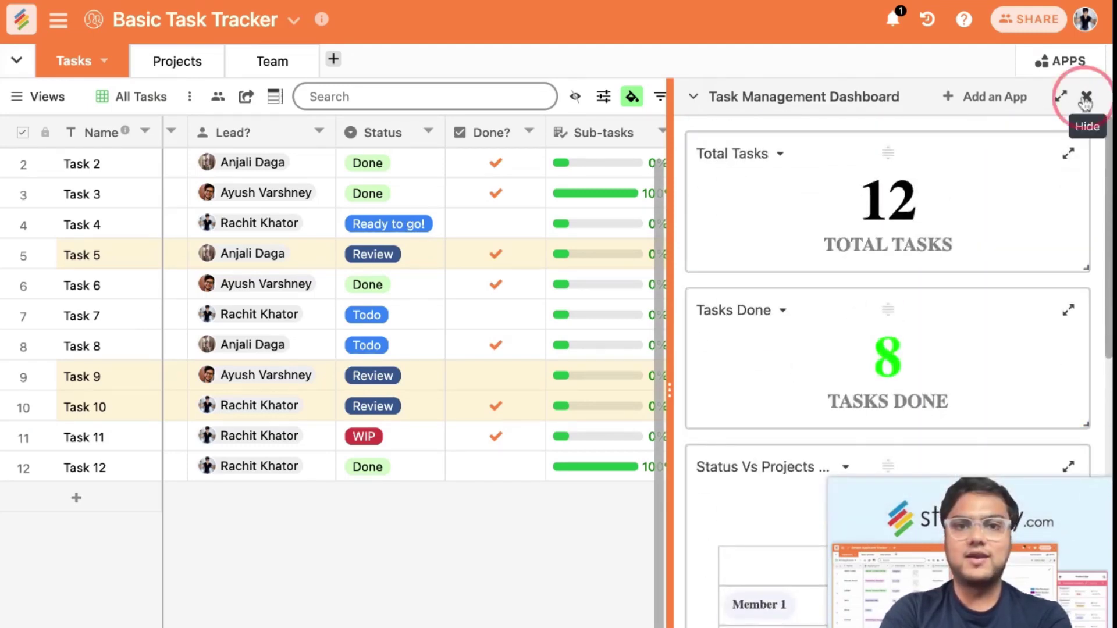
pyautogui.click(1087, 96)
pyautogui.hscroll(3, 780, 448)
pyautogui.hscroll(-9, 780, 448)
pyautogui.scroll(1, 780, 449)
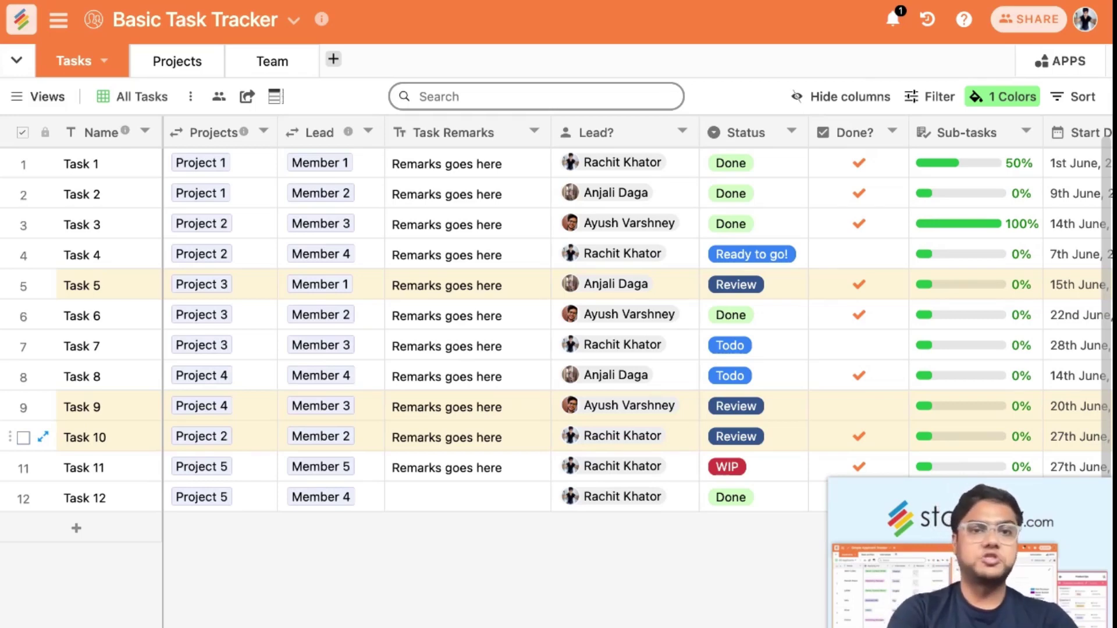
# Add a new blank table to the tracker and name it Clients
pyautogui.click(333, 58)
pyautogui.click(375, 103)
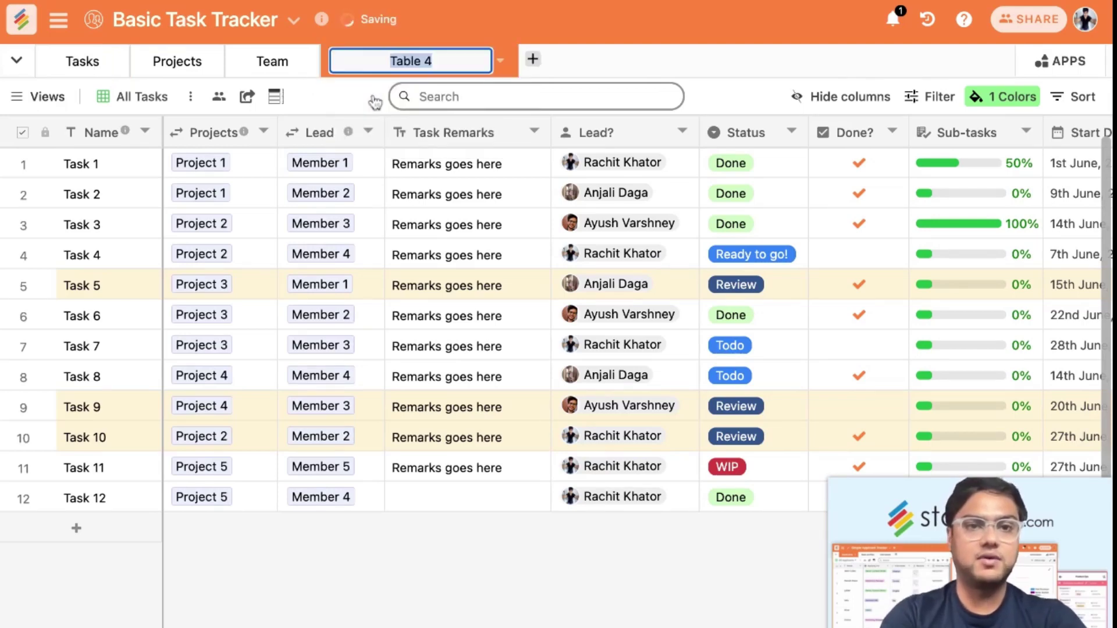
pyautogui.write('Clients')
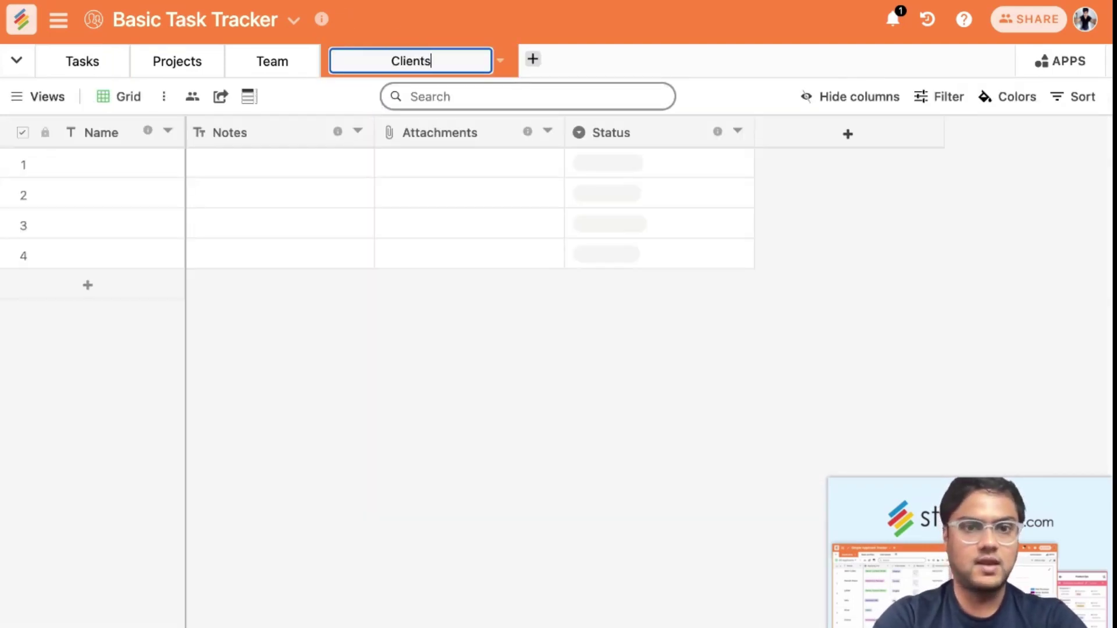
pyautogui.press('Return')
# Fill the first four rows of the Clients table with the names Client A, Client B, Client C and Client D
pyautogui.click(119, 164)
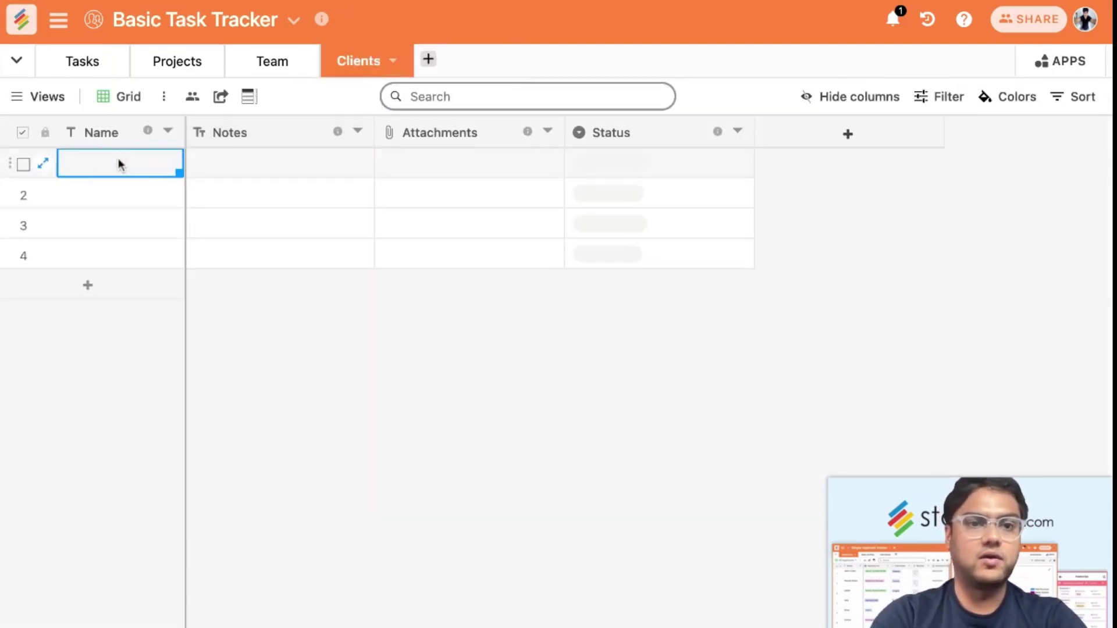
pyautogui.write('Client A')
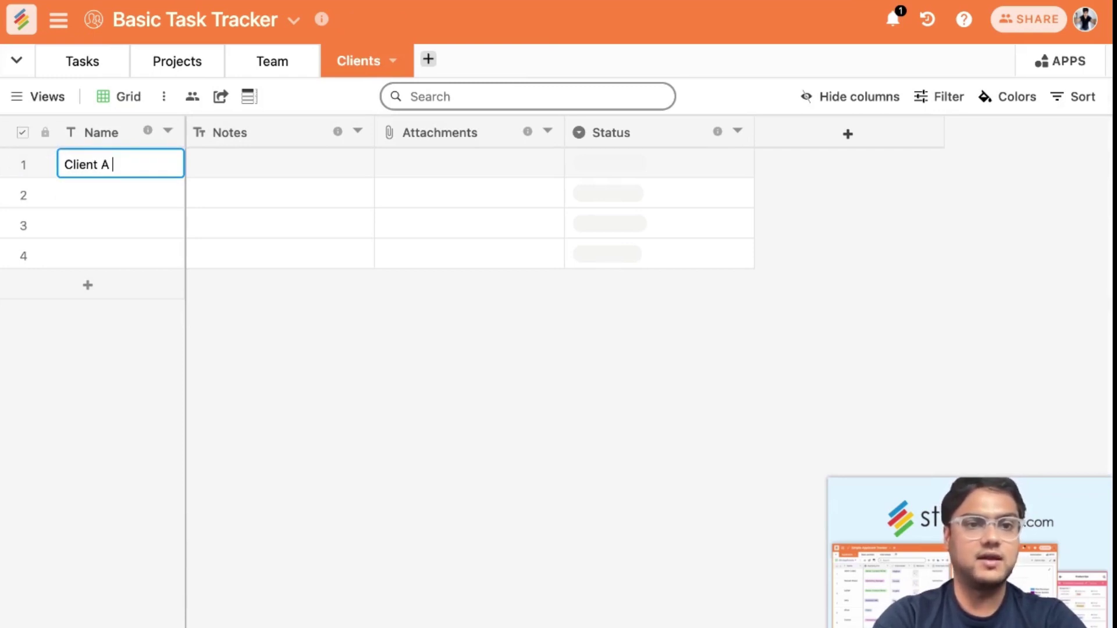
pyautogui.press('Return')
pyautogui.write('Clie')
pyautogui.press('Return')
pyautogui.write('Client C')
pyautogui.press('Return')
pyautogui.write('Cleint')
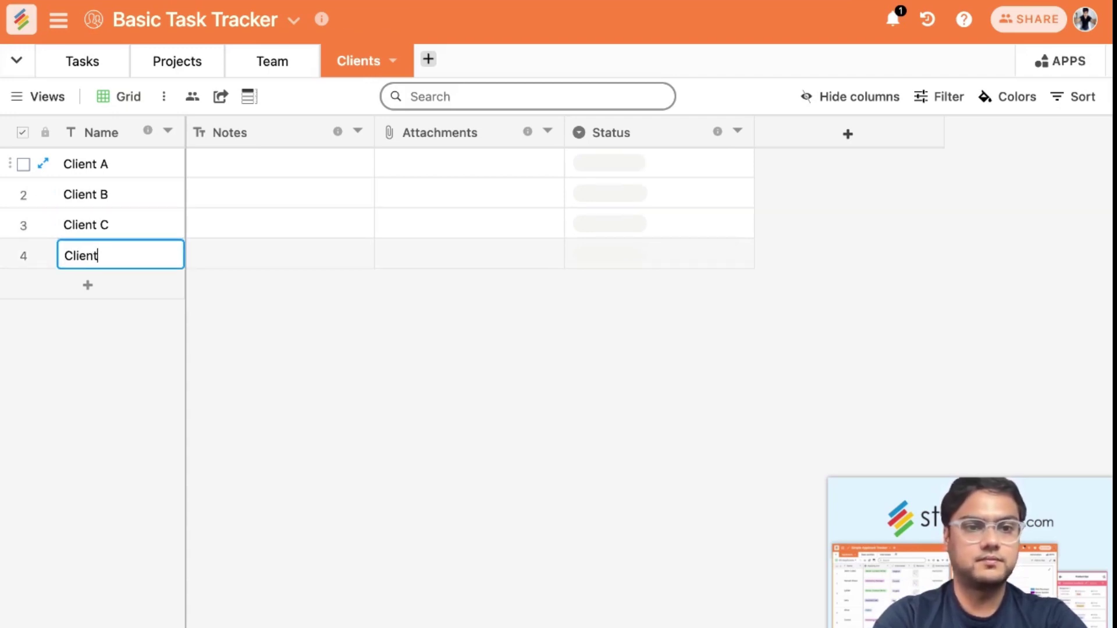
pyautogui.click(266, 187)
# Delete the default Notes, Attachments and Status columns from the Clients table together
pyautogui.click(245, 133)
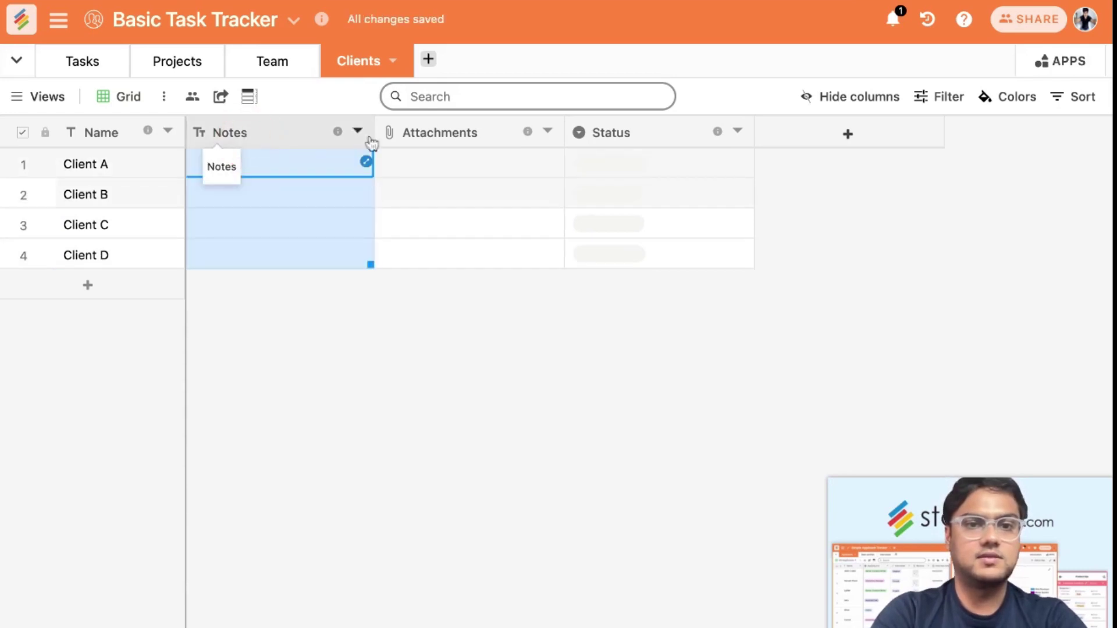
pyautogui.keyDown('shift'); pyautogui.click(398, 135); pyautogui.keyUp('shift')
pyautogui.keyDown('shift'); pyautogui.click(578, 132); pyautogui.keyUp('shift')
pyautogui.click(738, 133)
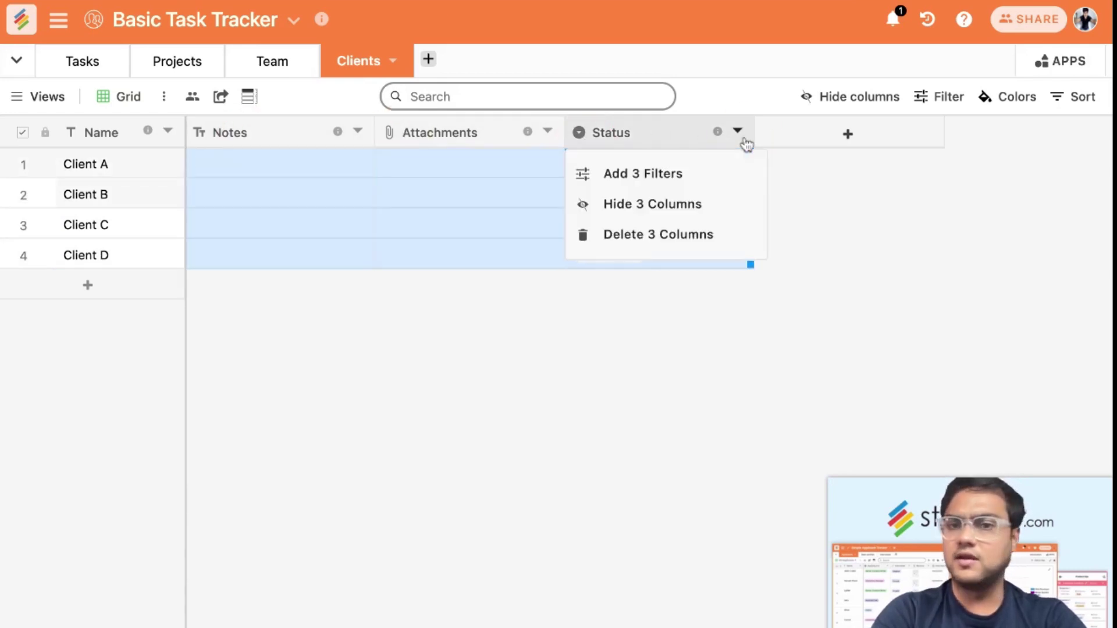
pyautogui.click(698, 238)
pyautogui.click(563, 381)
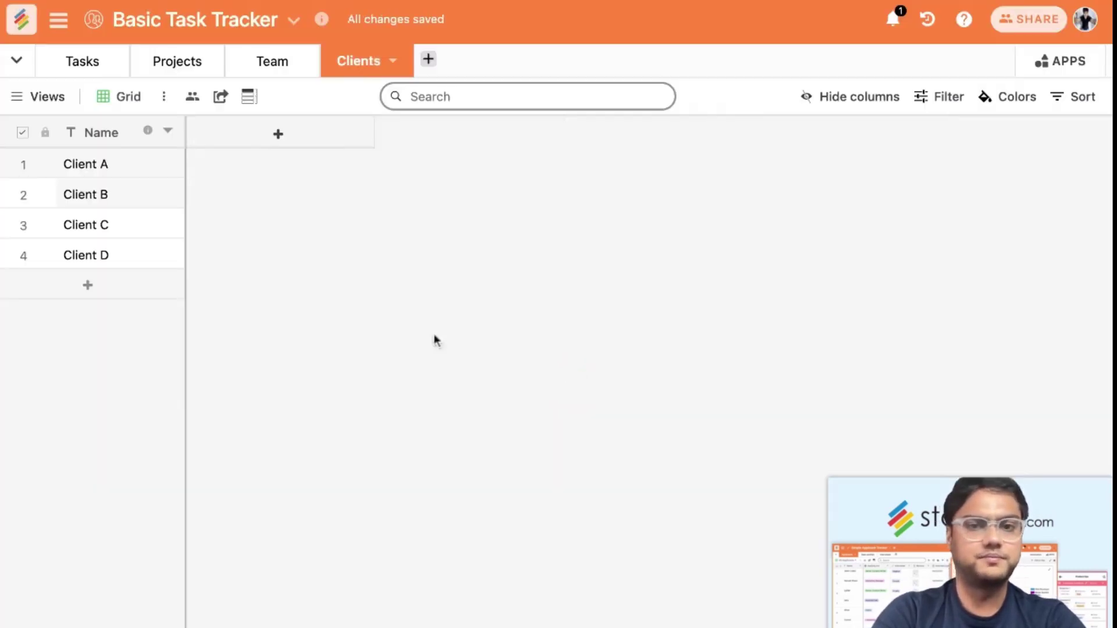
# Insert a Client column before Task Remarks in the Tasks table, as a Link to another row pointing to the Clients table
pyautogui.click(82, 61)
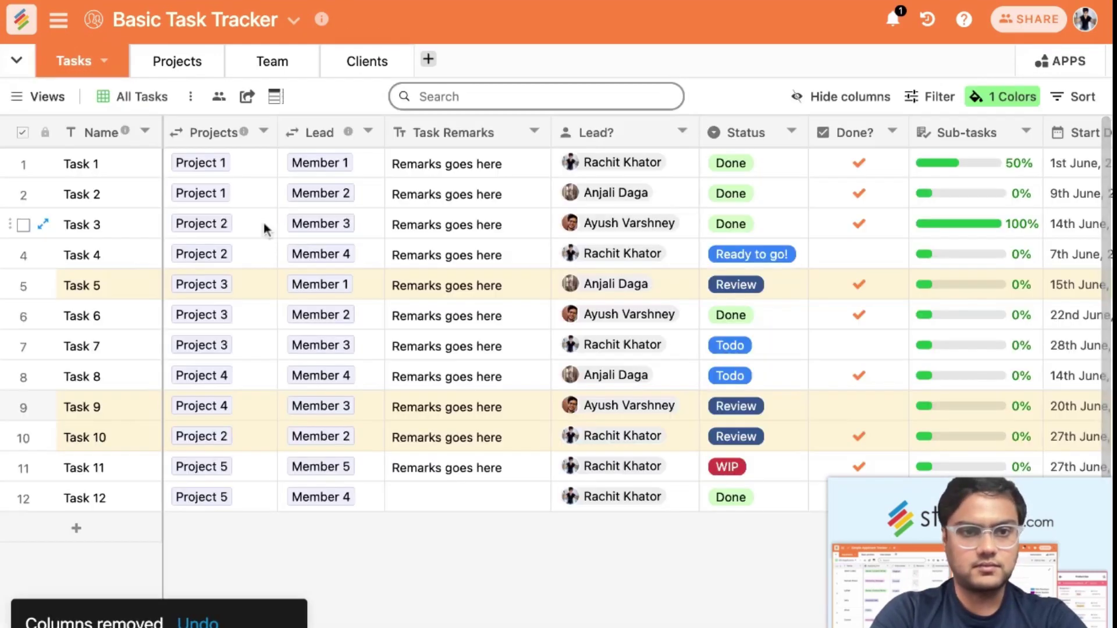
pyautogui.click(534, 131)
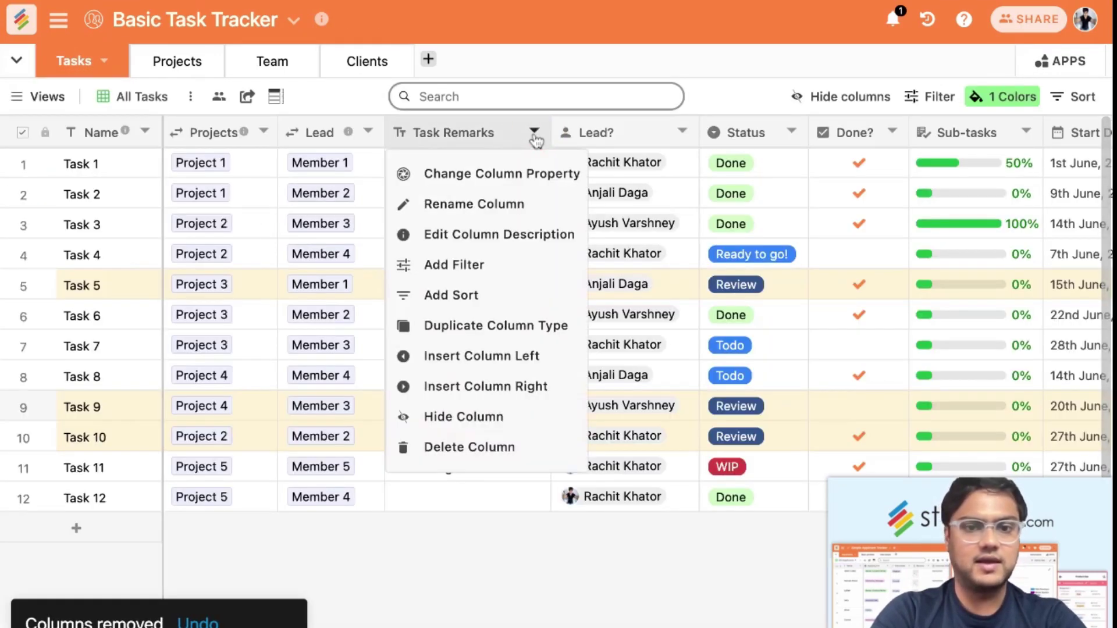
pyautogui.click(514, 357)
pyautogui.write('Clie')
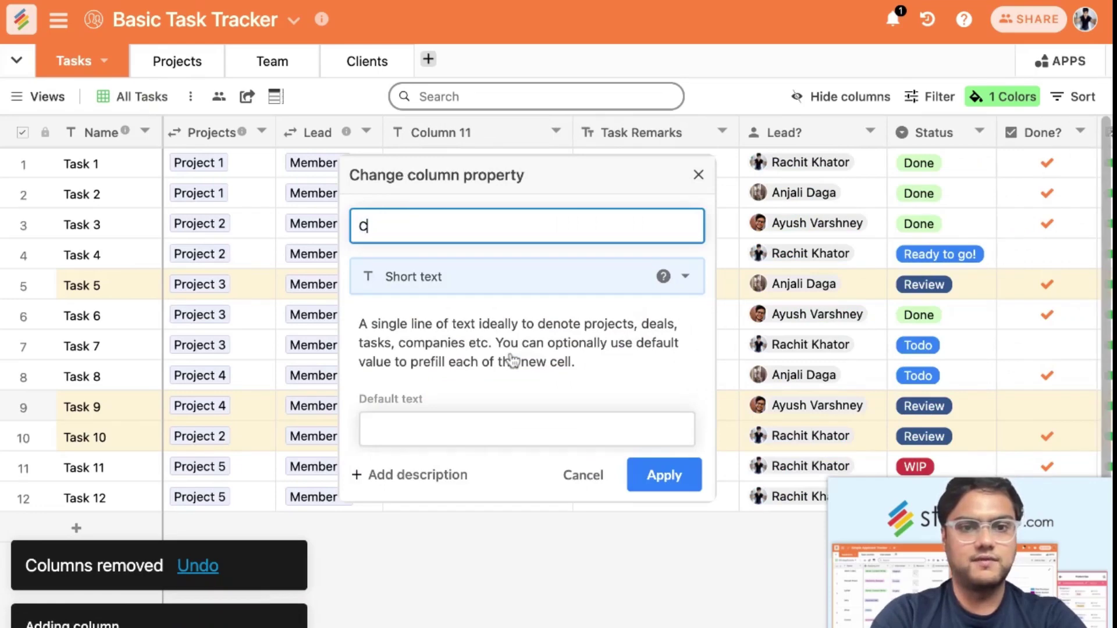
pyautogui.write('nt')
pyautogui.click(559, 277)
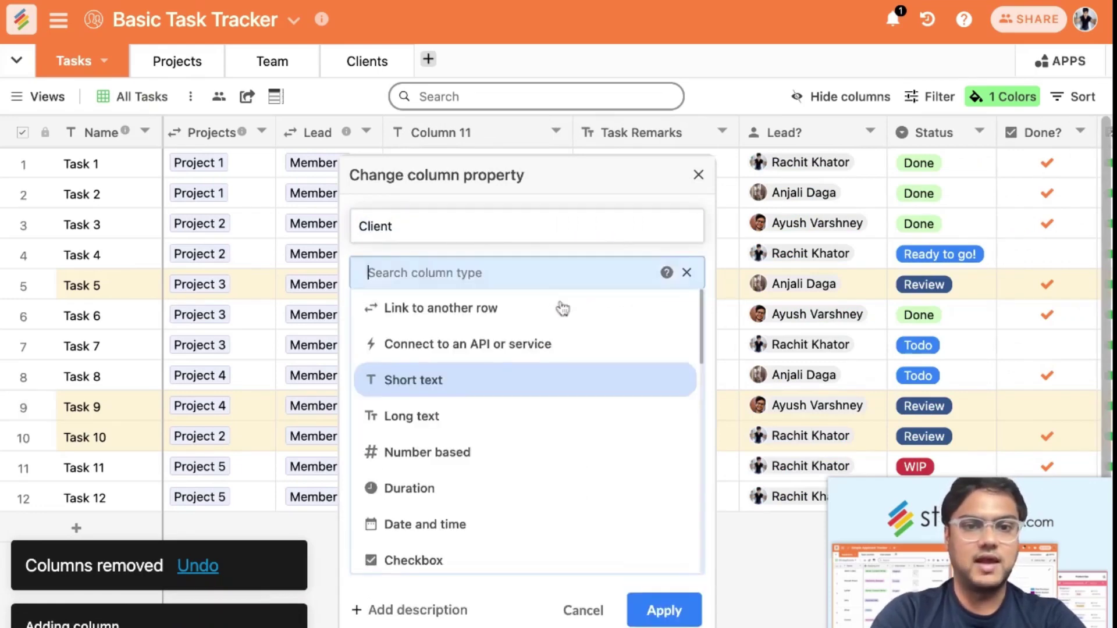
pyautogui.click(531, 324)
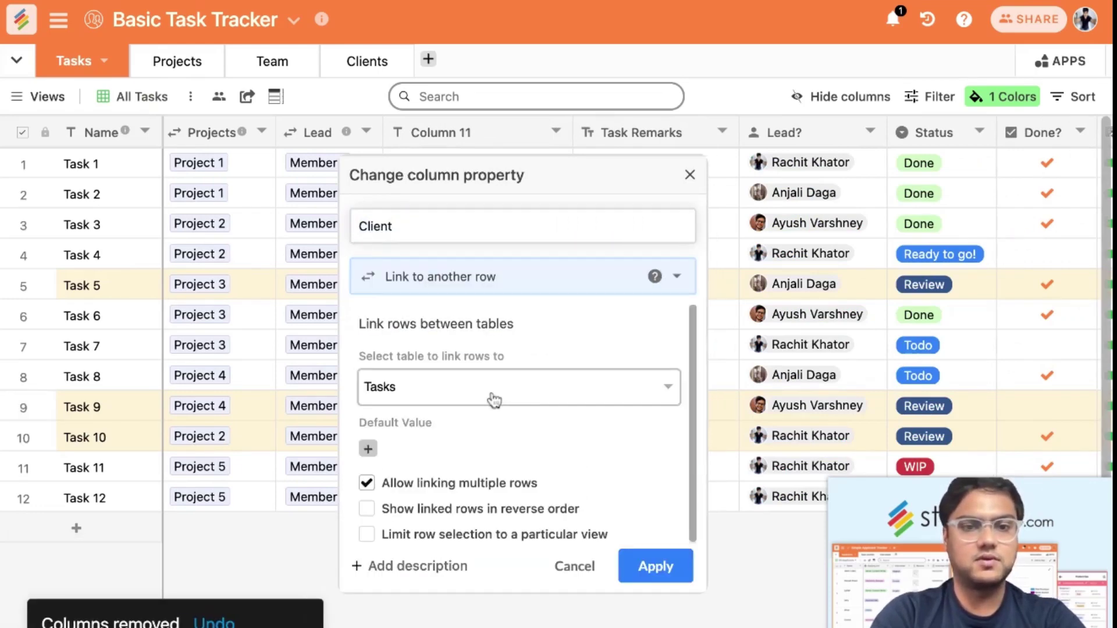
pyautogui.click(494, 401)
pyautogui.click(443, 483)
pyautogui.click(655, 567)
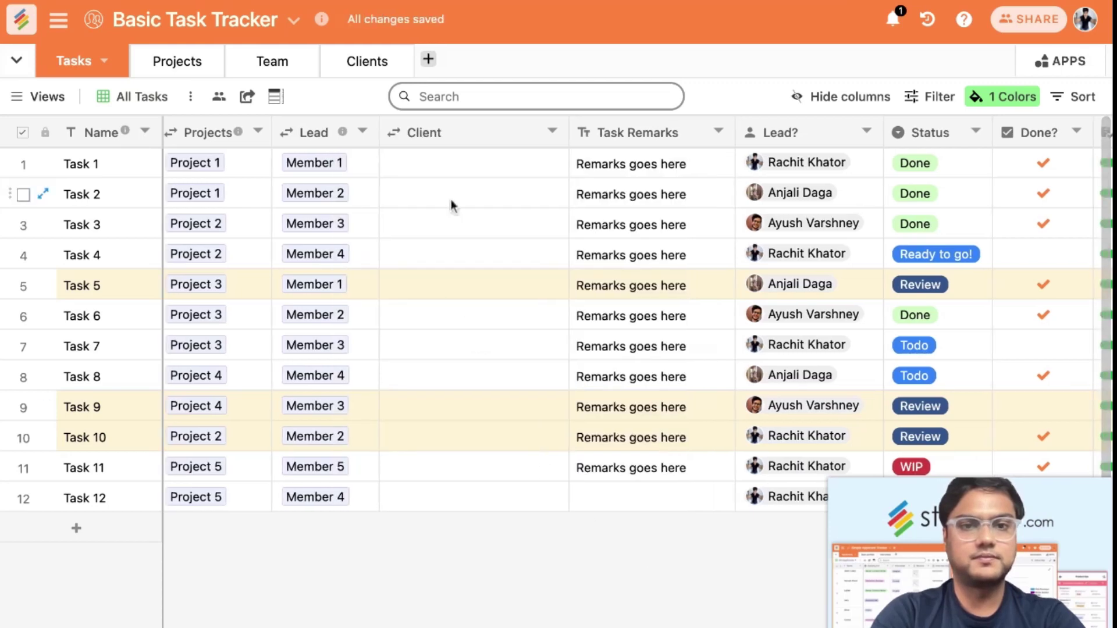
# Link Task 1 to Client A and Task 2 to Client B in the Client column
pyautogui.click(427, 168)
pyautogui.click(395, 164)
pyautogui.click(347, 195)
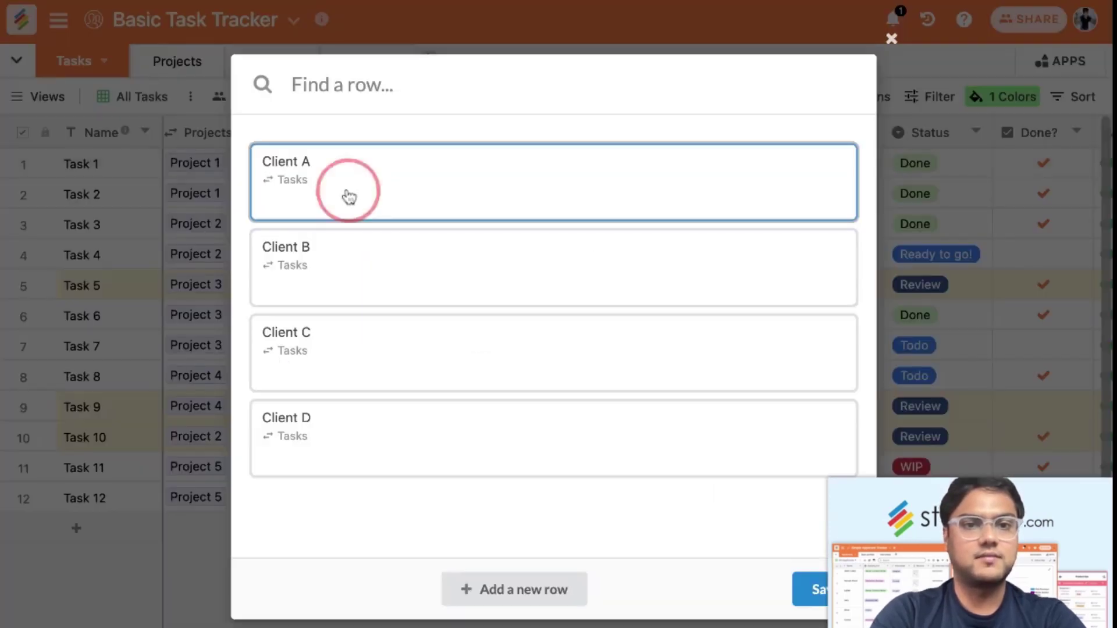
pyautogui.click(812, 603)
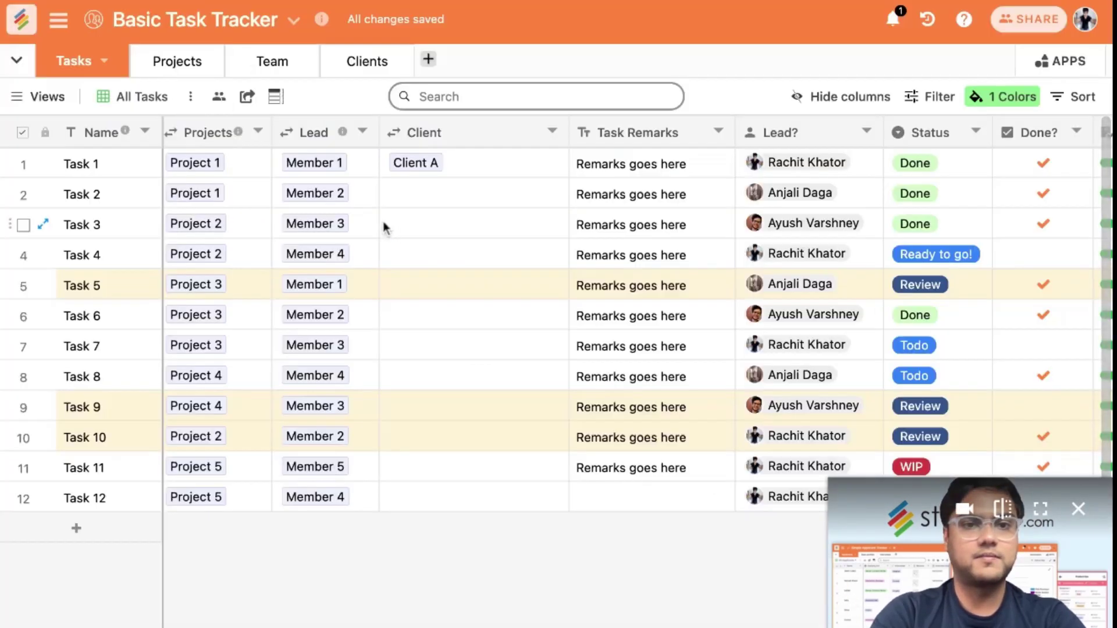
pyautogui.click(411, 201)
pyautogui.click(397, 194)
pyautogui.click(406, 271)
pyautogui.click(808, 605)
# Link Task 3 to Client C and Task 4 to Client D in the Client column
pyautogui.click(401, 226)
pyautogui.click(393, 225)
pyautogui.click(409, 347)
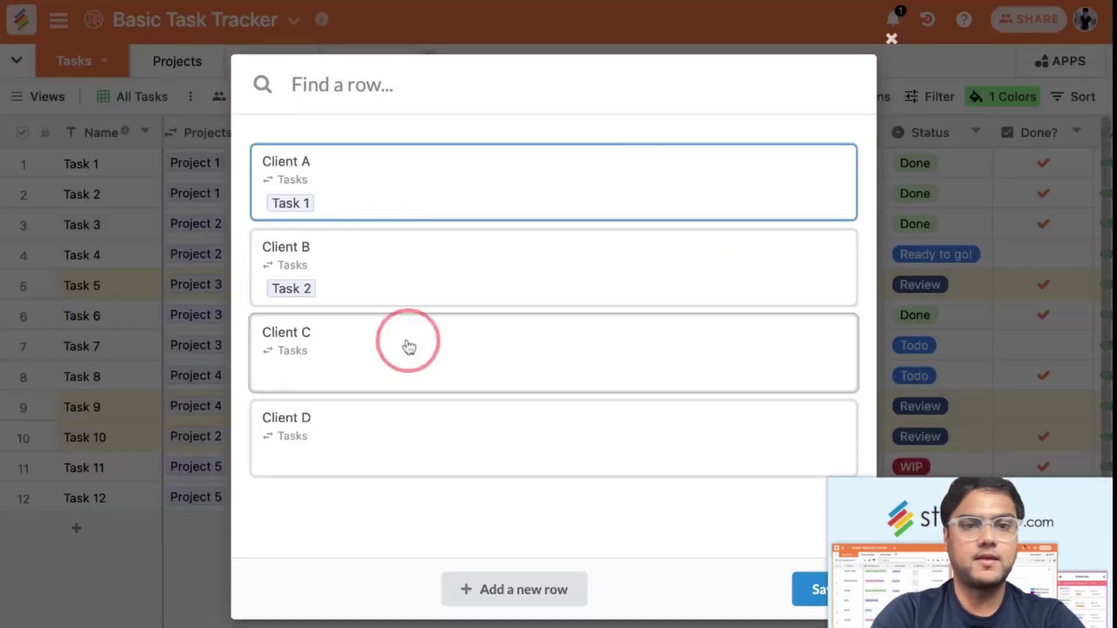
pyautogui.click(810, 589)
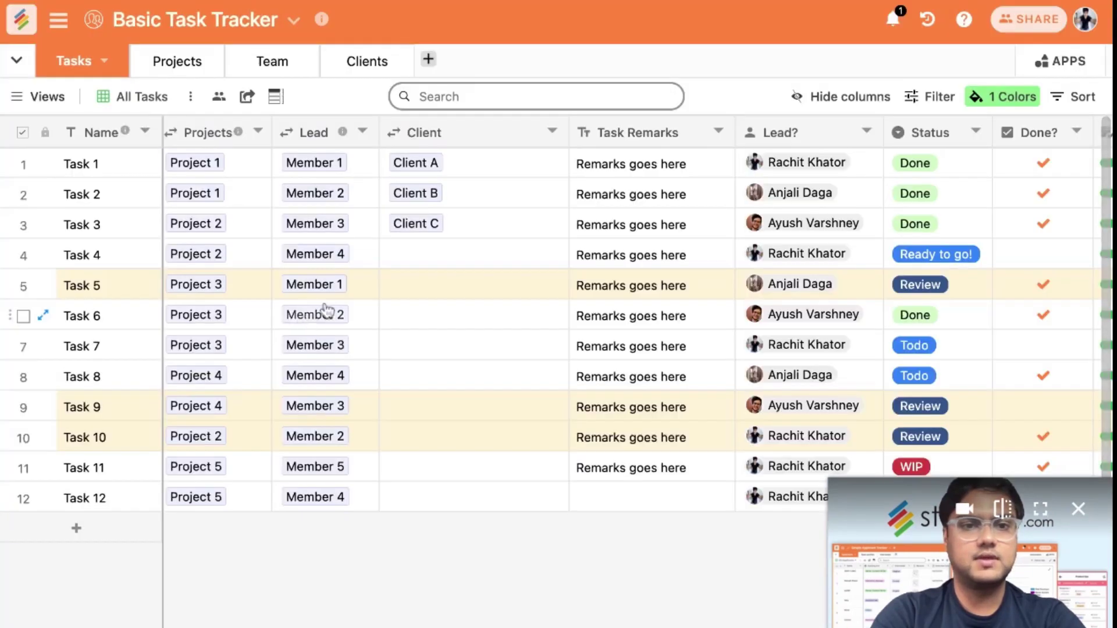
pyautogui.click(410, 257)
pyautogui.click(394, 254)
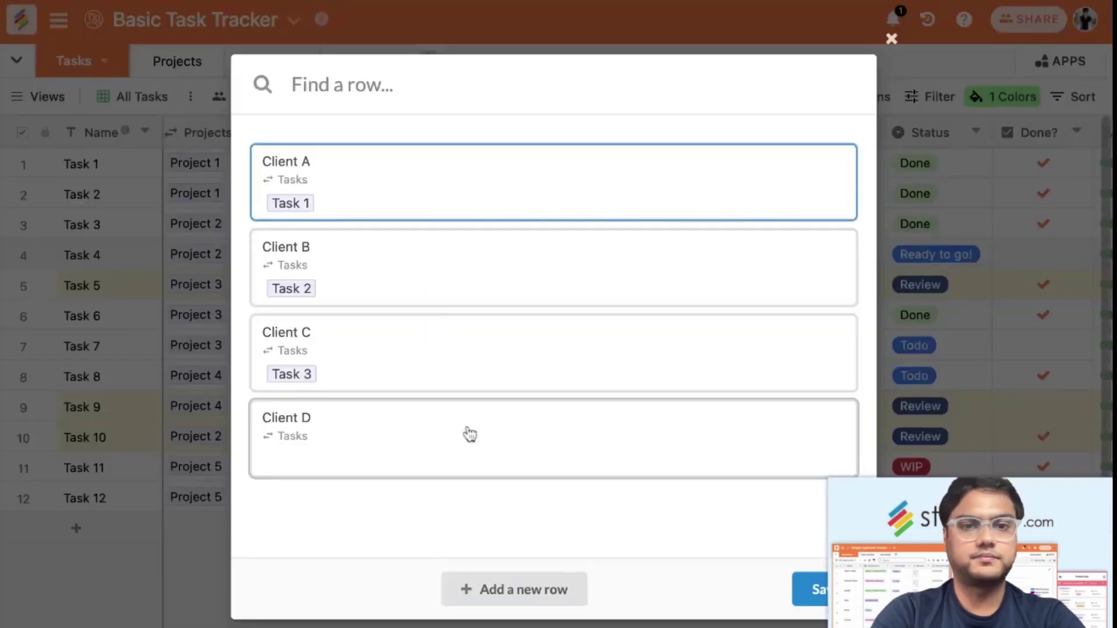
pyautogui.click(448, 438)
pyautogui.click(812, 603)
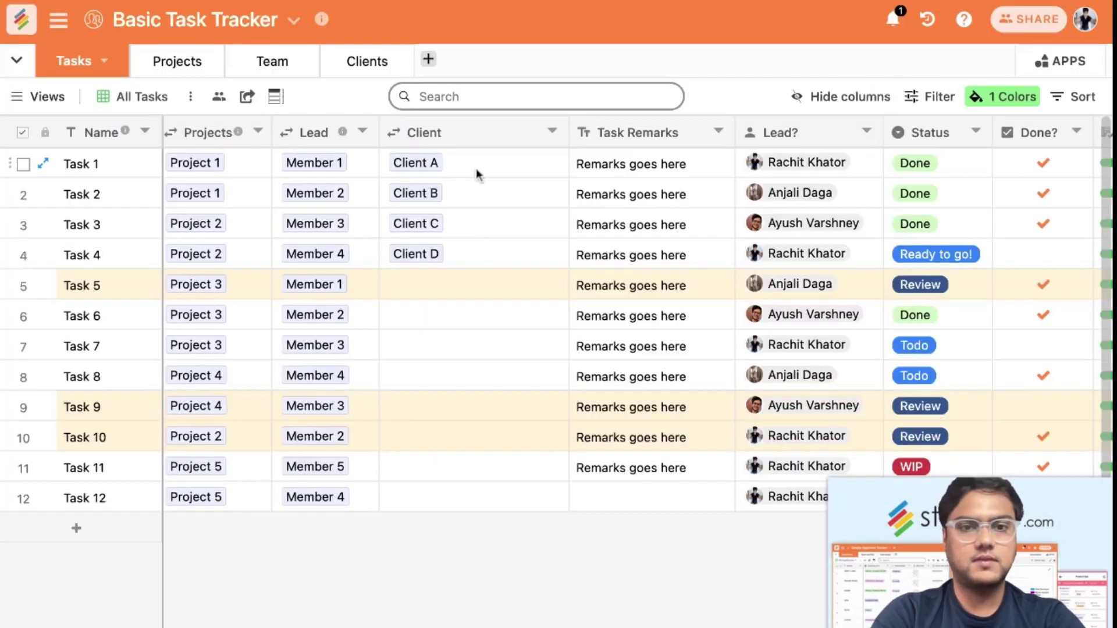
# Copy the client links of Tasks 1 to 4 into the Client cells of Tasks 5 to 8 and Tasks 9 to 12
pyautogui.moveTo(476, 173); pyautogui.dragTo(481, 265)
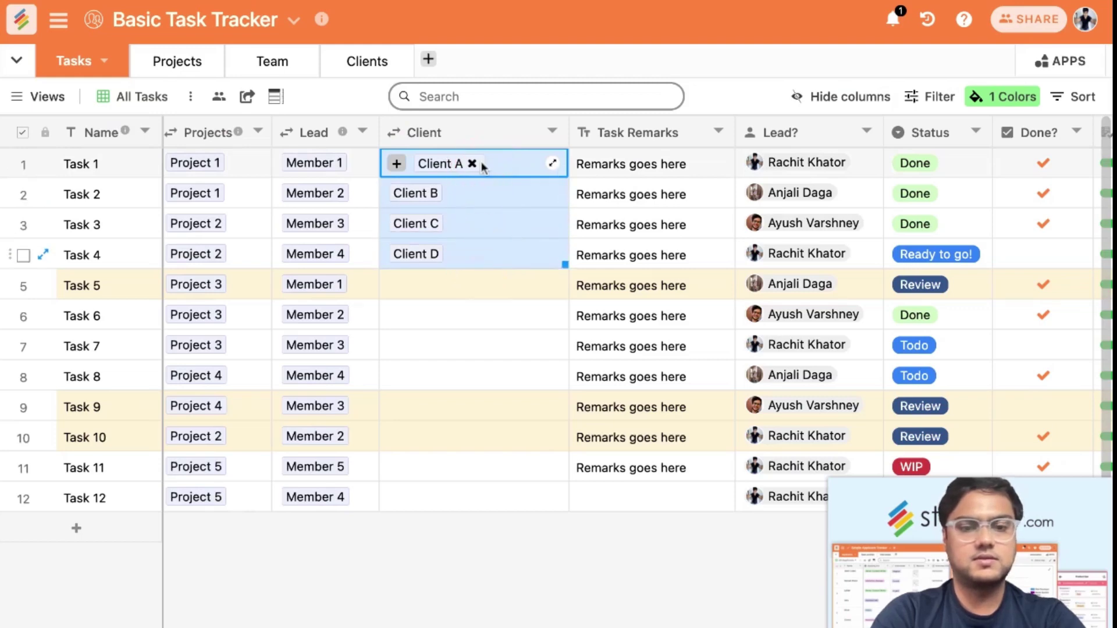
pyautogui.hotkey('ctrl', 'c')
pyautogui.click(467, 288)
pyautogui.hotkey('ctrl', 'v')
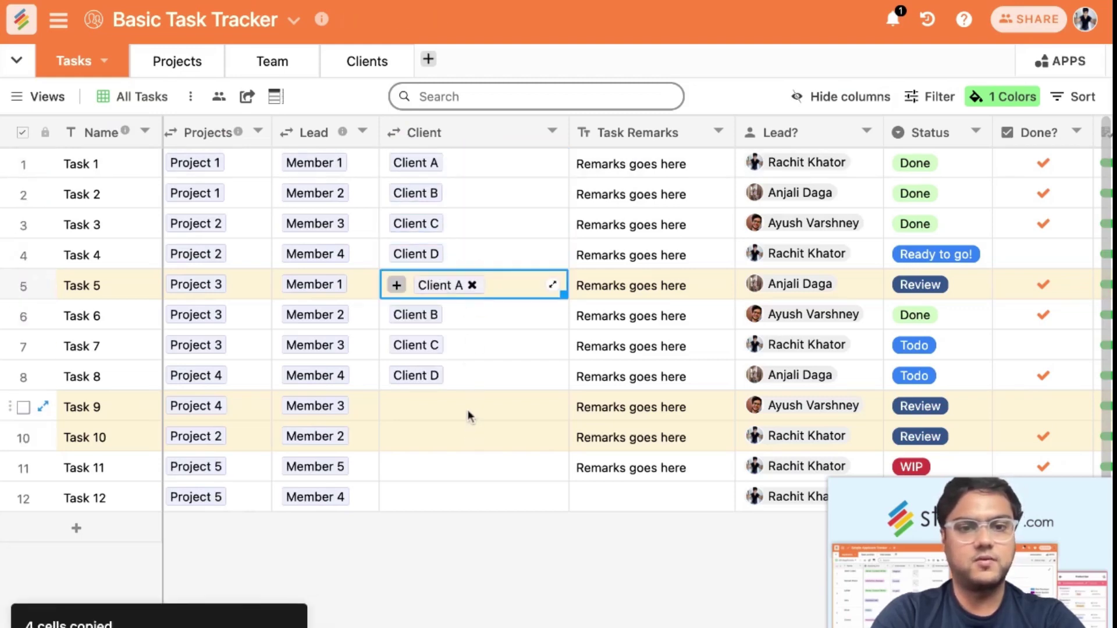
pyautogui.click(467, 411)
pyautogui.hotkey('ctrl', 'v')
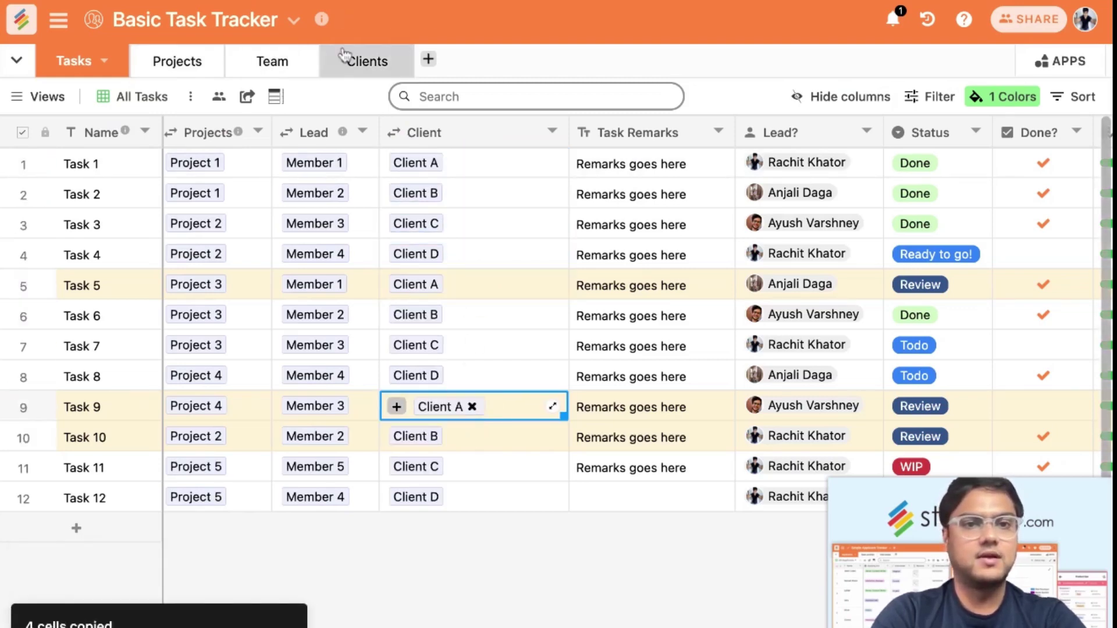
# Add a Total Assigned column to the Clients table as a Lookup Count on the Tasks links, and narrow it
pyautogui.click(334, 57)
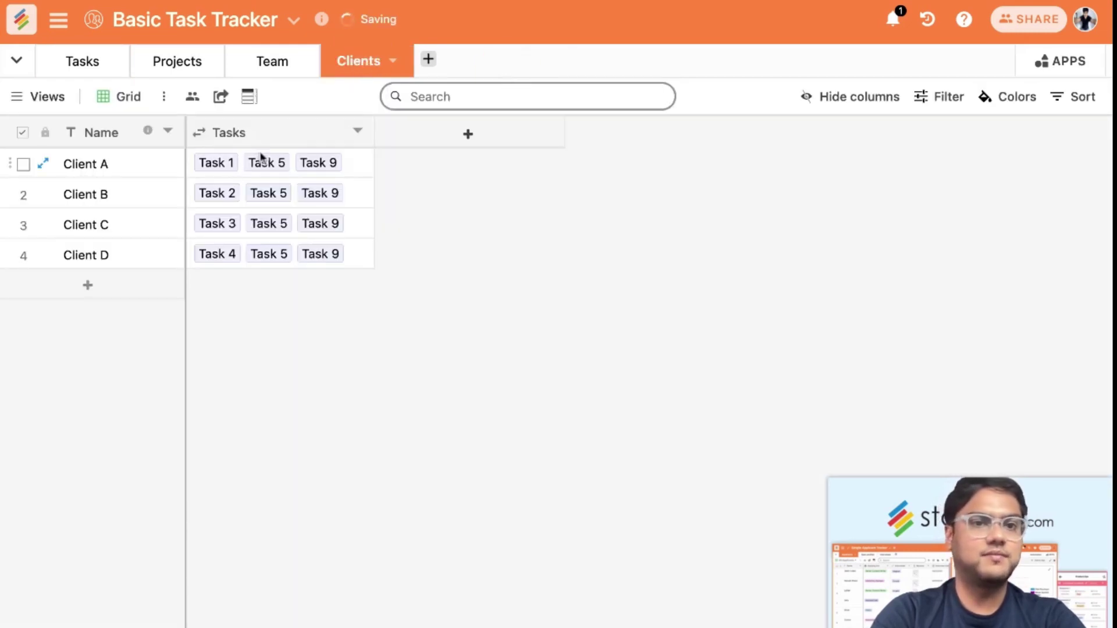
pyautogui.click(436, 139)
pyautogui.write('Total Assigned')
pyautogui.click(501, 274)
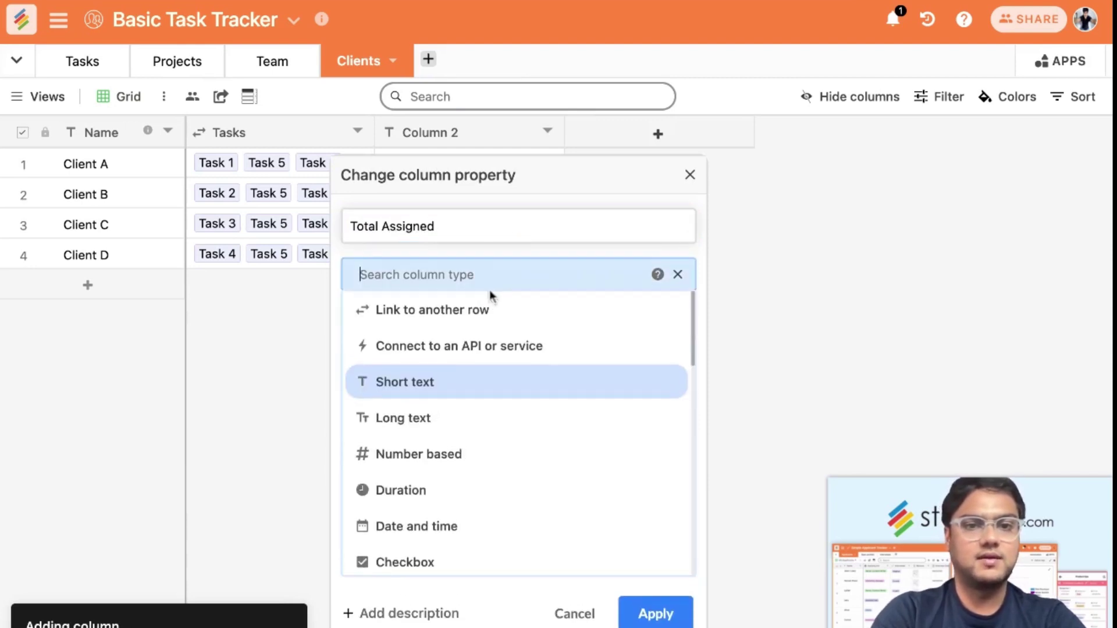
pyautogui.write('Loo')
pyautogui.click(492, 347)
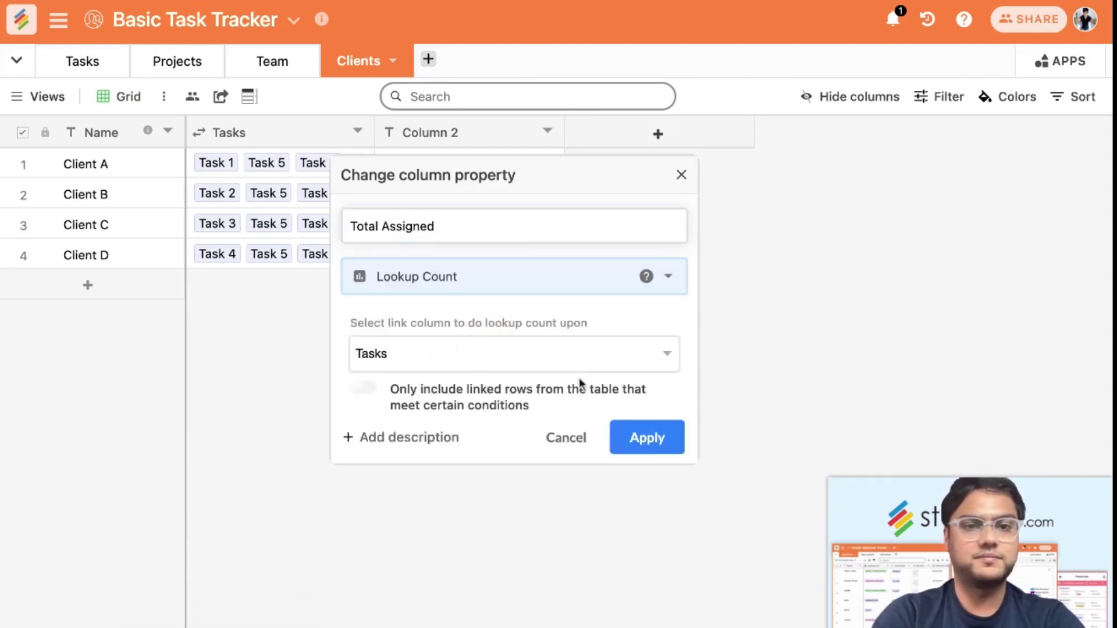
pyautogui.click(638, 437)
pyautogui.click(562, 132)
# Add a column named Total Done to the Clients table and set its type to Aggregation
pyautogui.click(619, 133)
pyautogui.write('Total Done')
pyautogui.click(612, 270)
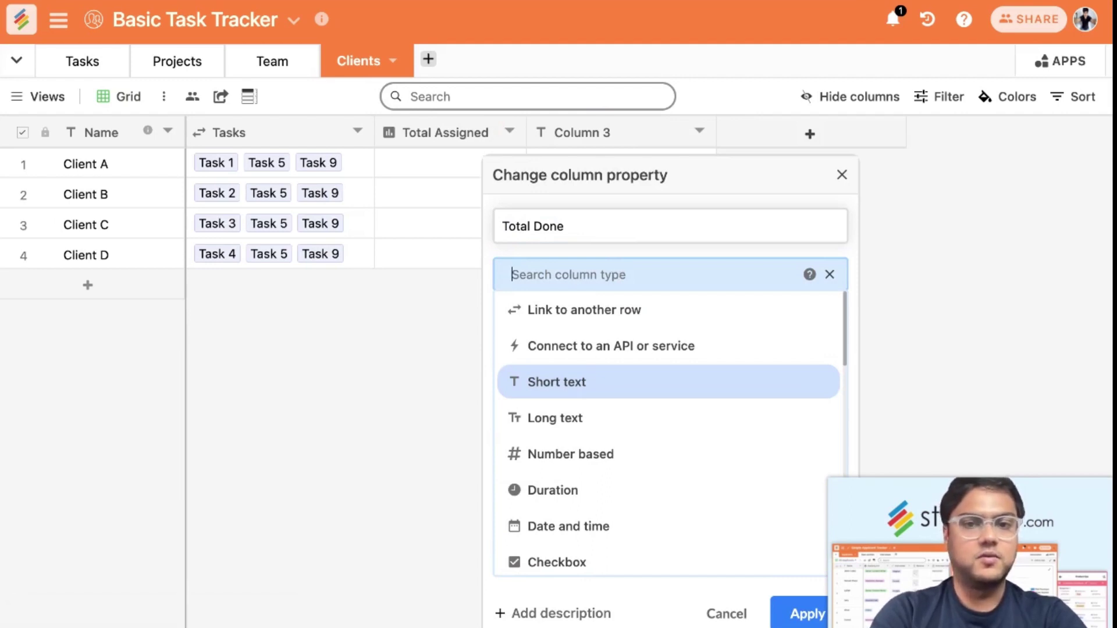
pyautogui.write('Aa')
pyautogui.press('BackSpace')
pyautogui.write('g')
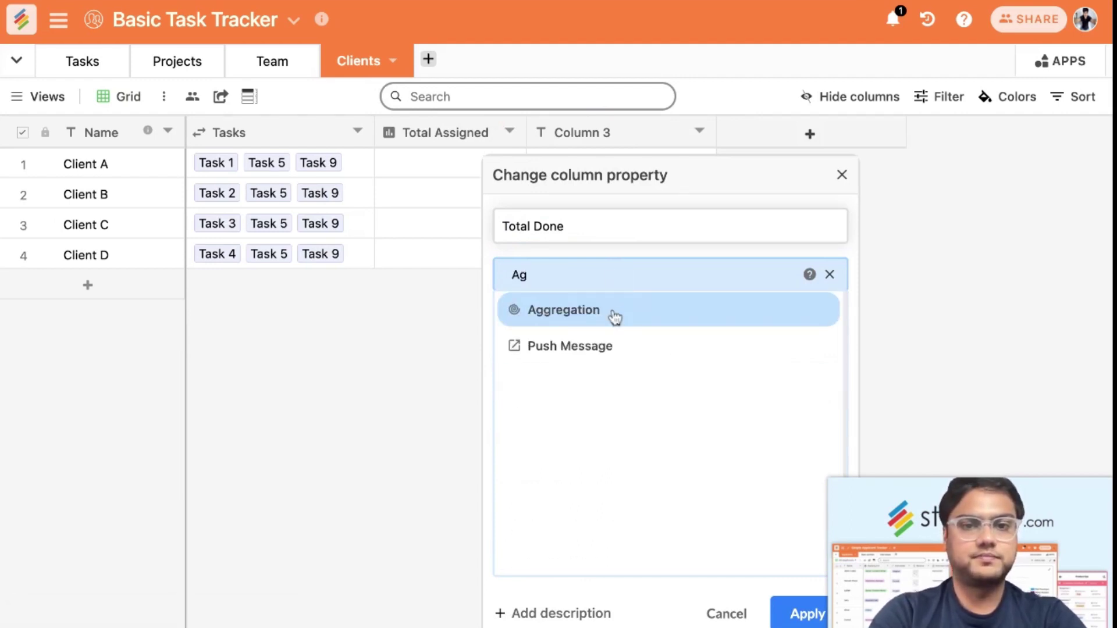
pyautogui.click(614, 311)
# Configure the Total Done aggregation to summarize the Done? column of the linked tasks with SUM(values), and apply it
pyautogui.scroll(-3, 634, 360)
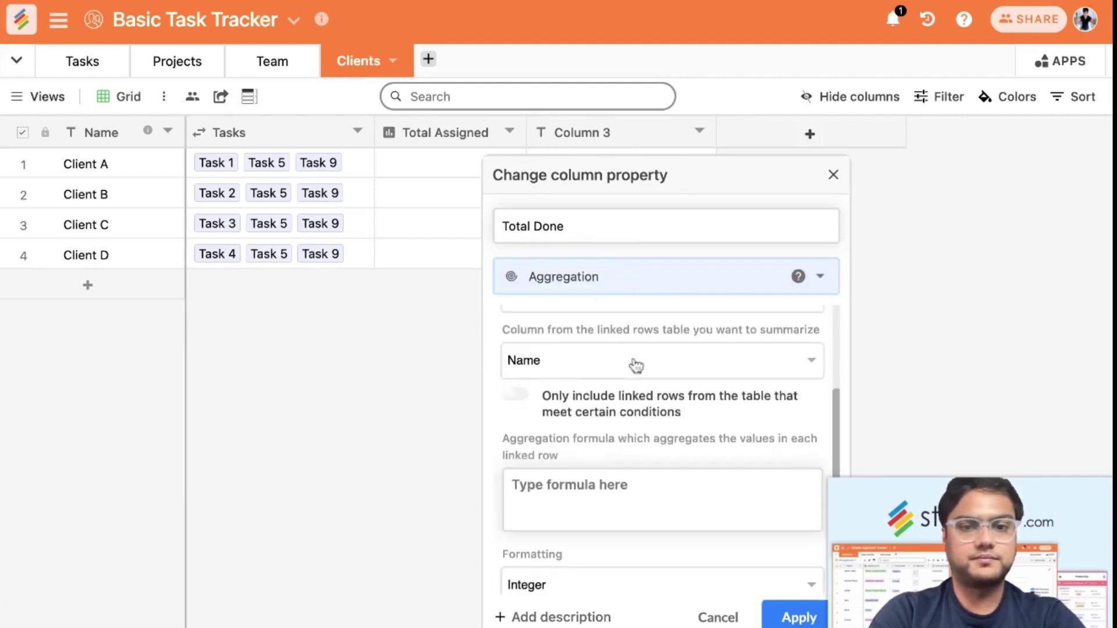
pyautogui.click(585, 373)
pyautogui.click(587, 493)
pyautogui.write('su')
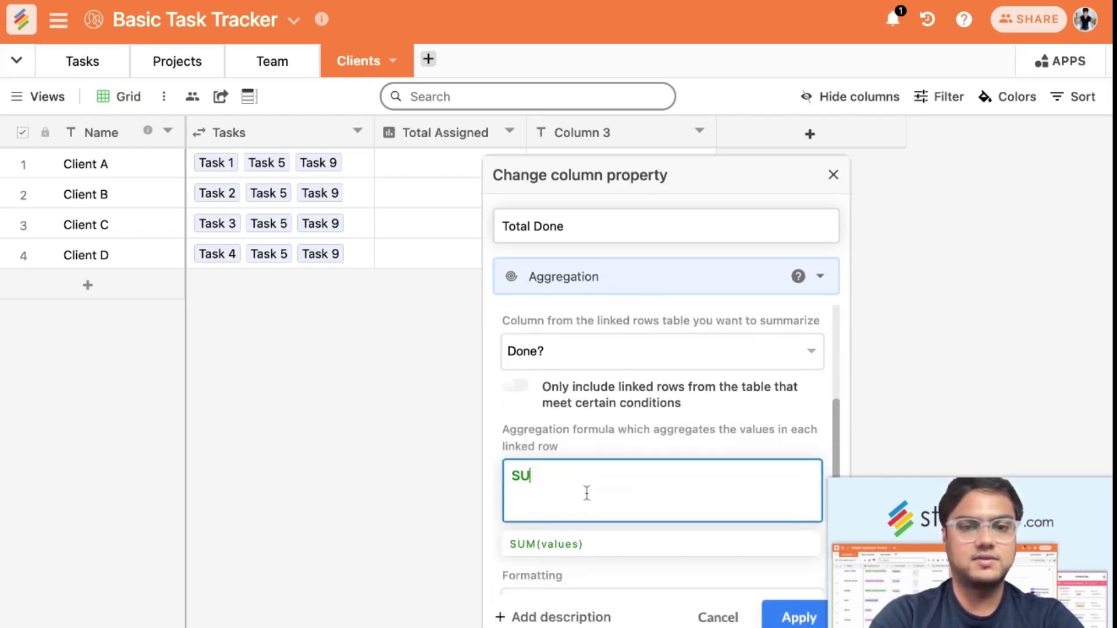
pyautogui.click(557, 546)
pyautogui.moveTo(493, 473); pyautogui.dragTo(533, 470)
pyautogui.press('BackSpace')
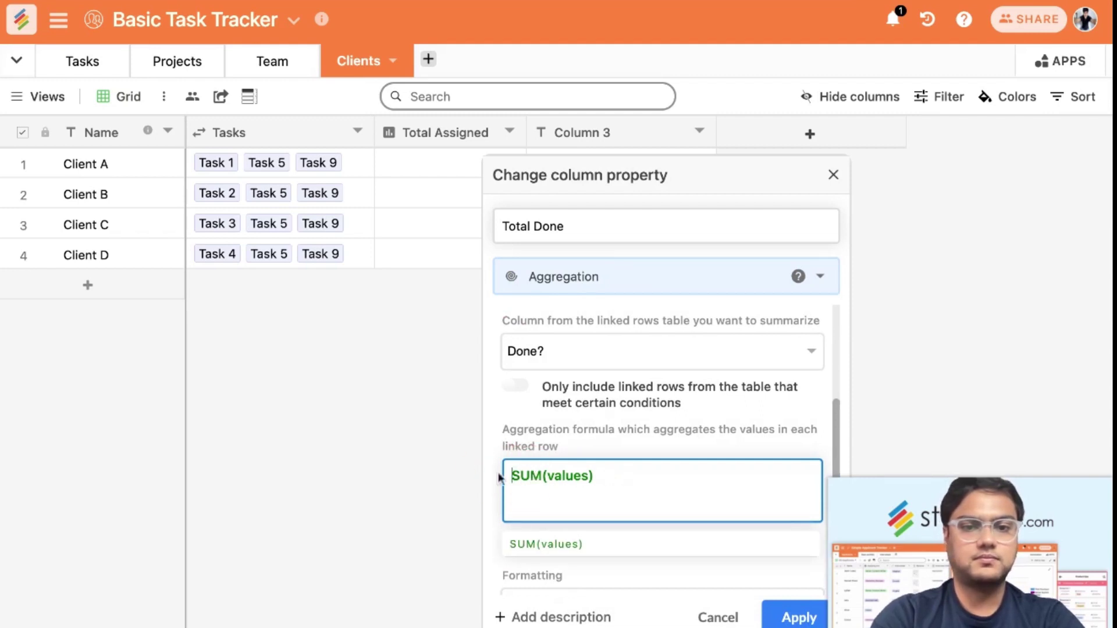
pyautogui.scroll(-1, 682, 470)
pyautogui.click(664, 543)
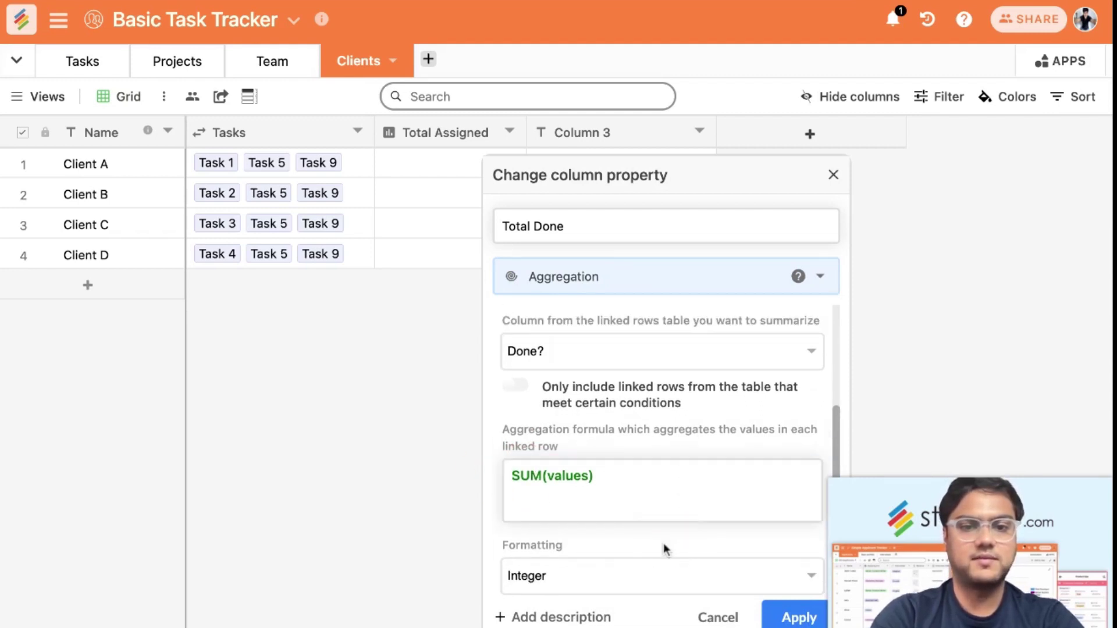
pyautogui.click(797, 618)
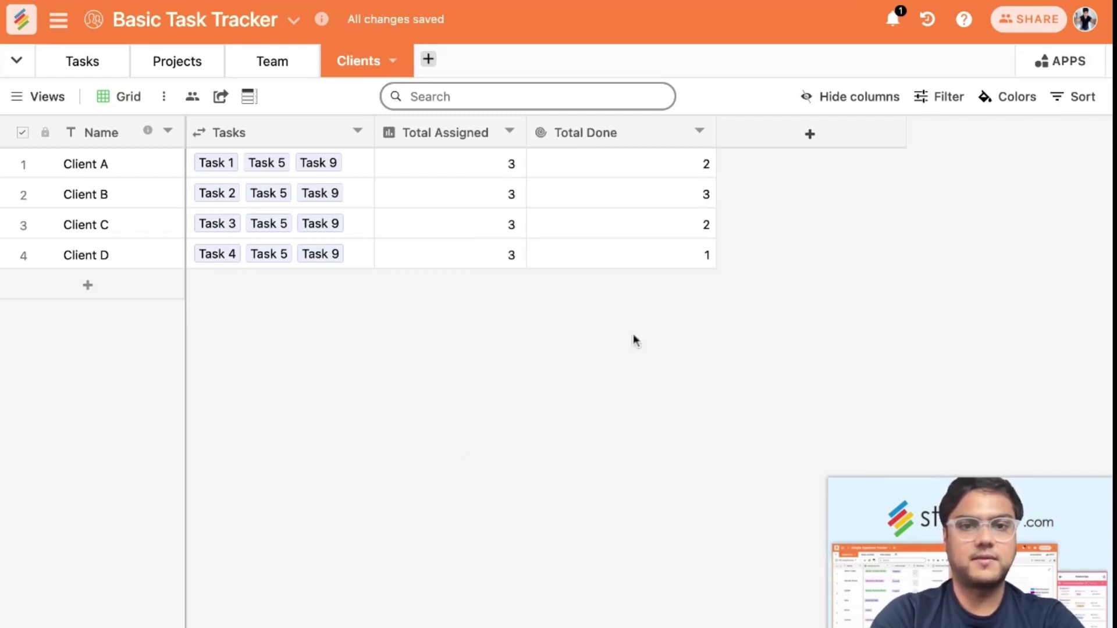
# Narrow the Total Done column and set the column summaries of Total Assigned and Total Done to Sum
pyautogui.moveTo(715, 129); pyautogui.dragTo(660, 129)
pyautogui.click(481, 626)
pyautogui.click(466, 531)
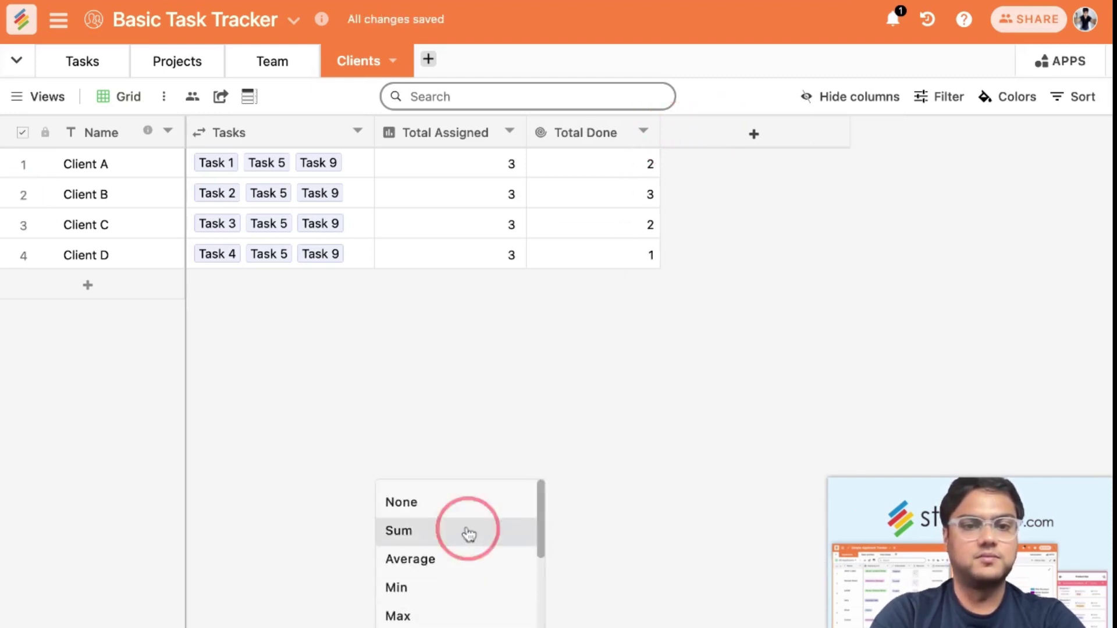
pyautogui.click(605, 627)
pyautogui.click(616, 530)
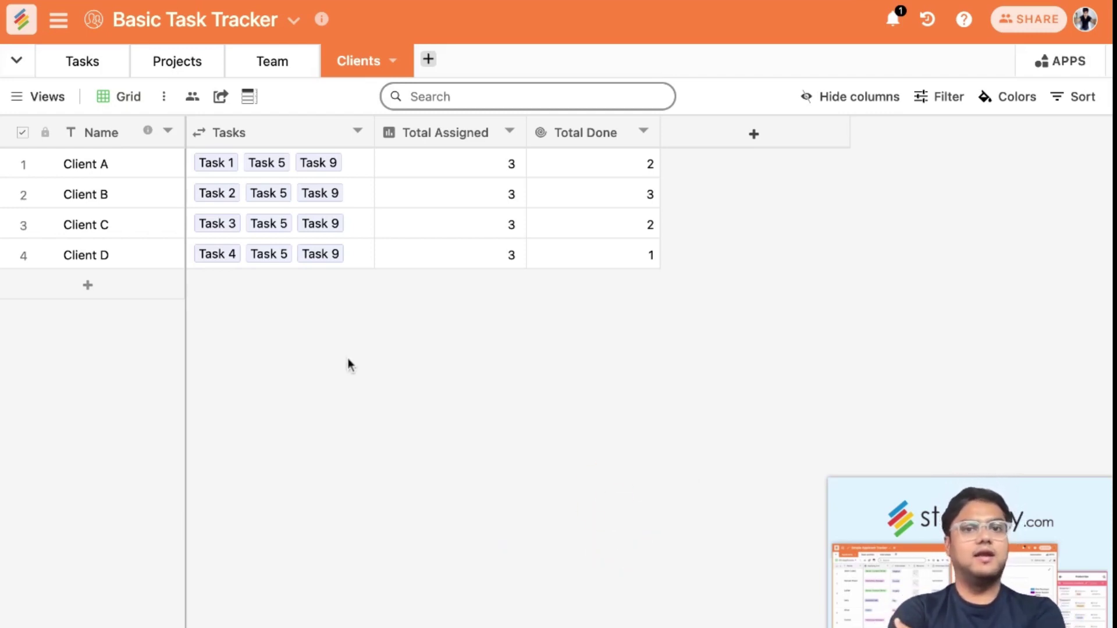
# Open the Tasks table and narrow its Client column to fit the client links
pyautogui.click(88, 64)
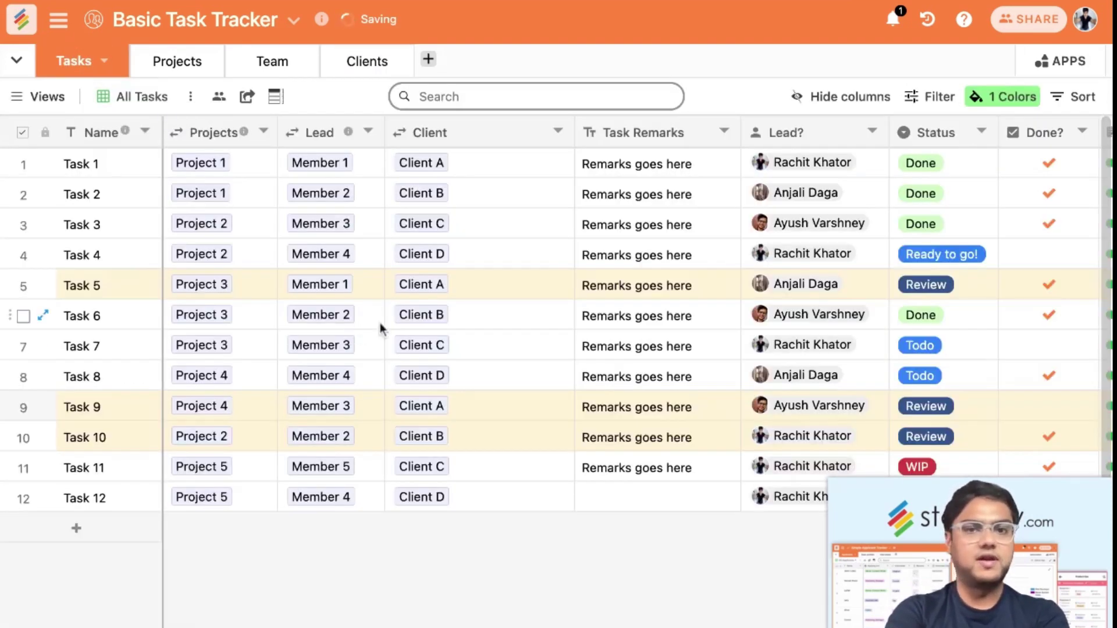
pyautogui.moveTo(575, 131); pyautogui.dragTo(480, 132)
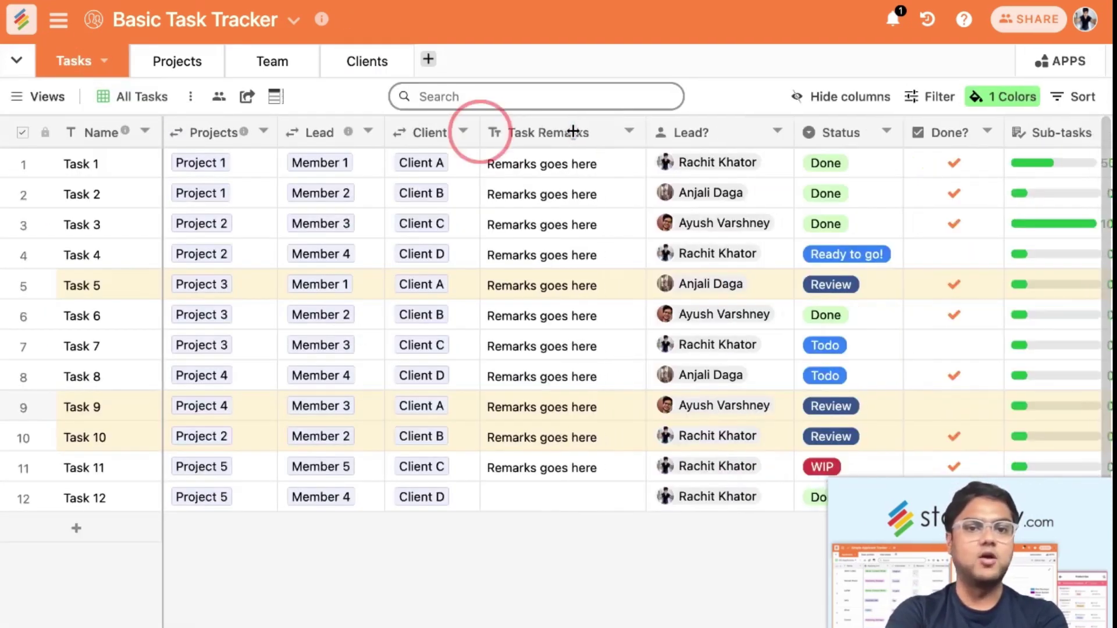
pyautogui.hscroll(3, 599, 437)
pyautogui.hscroll(5, 600, 438)
pyautogui.hscroll(-6, 599, 438)
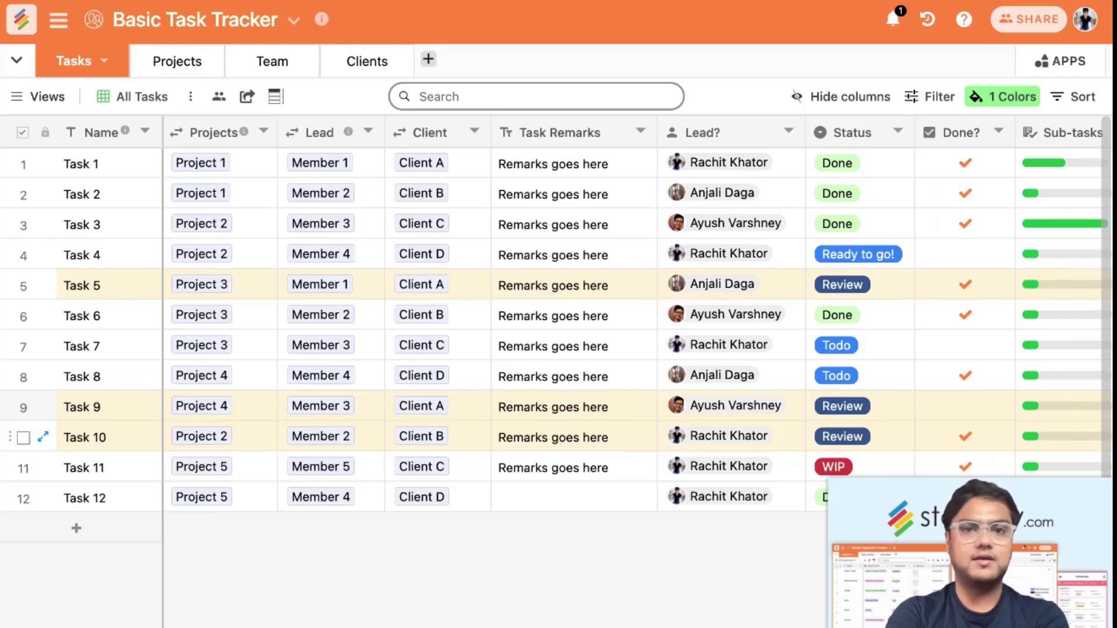
pyautogui.scroll(-1, 599, 437)
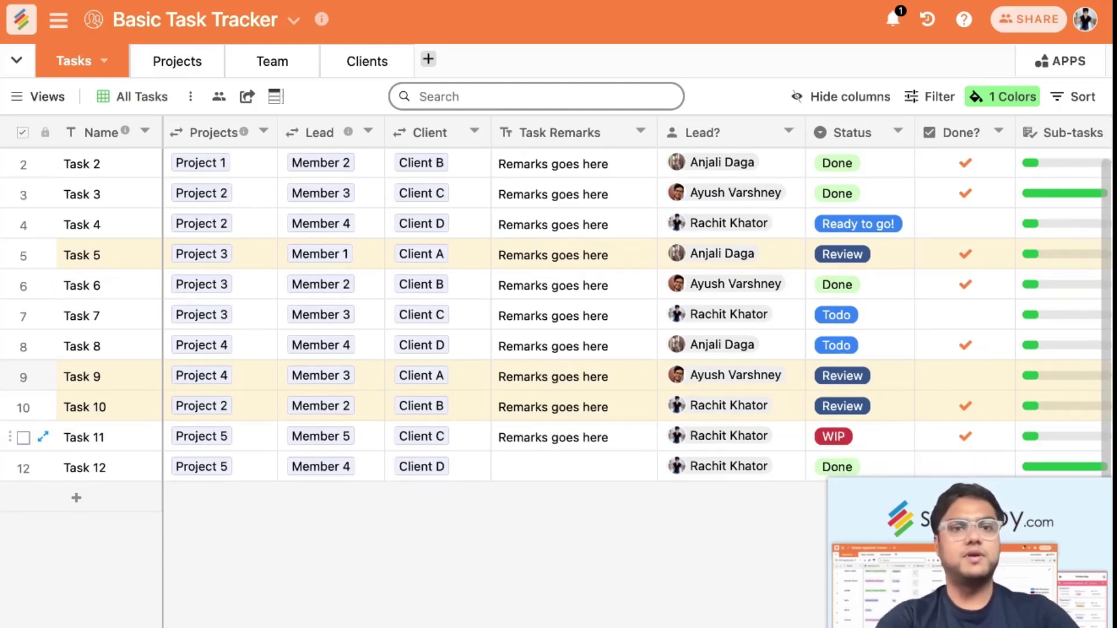
pyautogui.scroll(1, 599, 437)
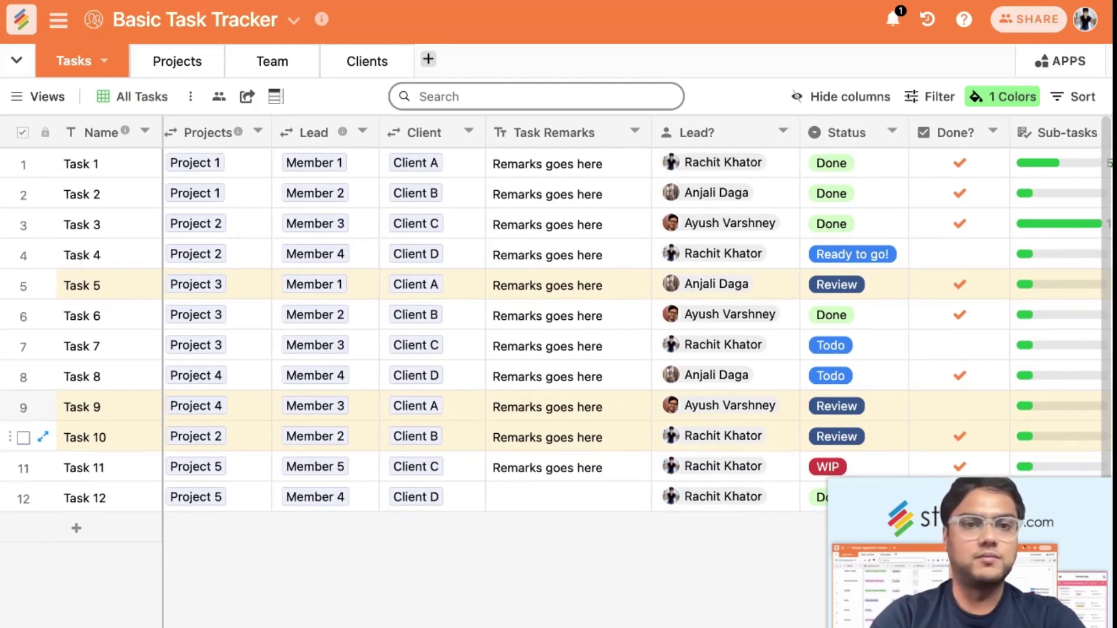
pyautogui.hscroll(-1, 599, 437)
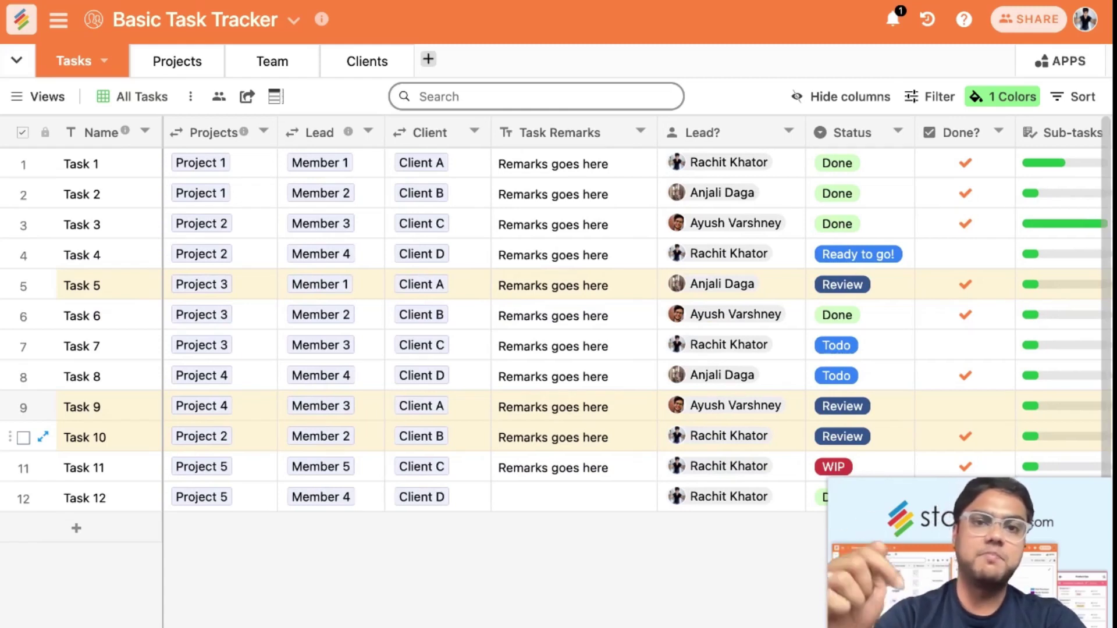